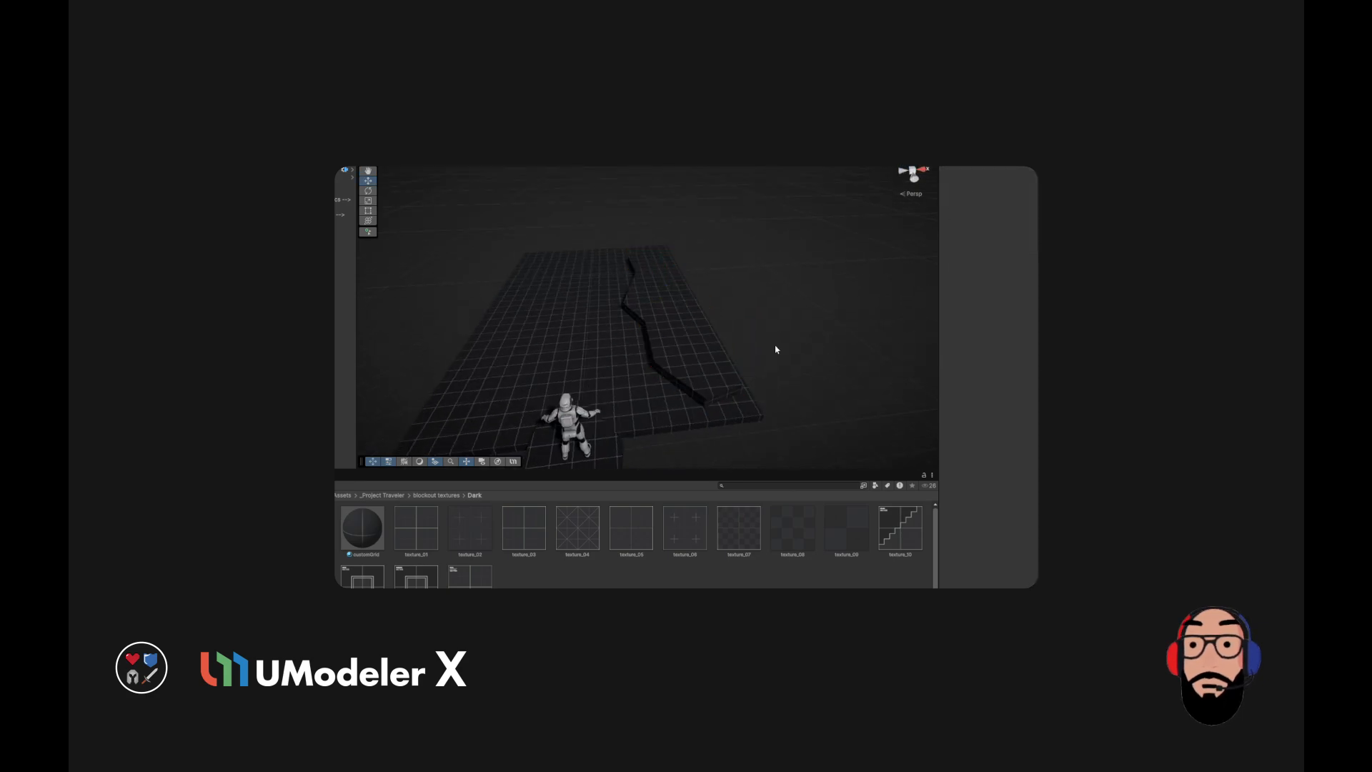
- Draw an irregular closed polyline outline on the floor slab opposite the existing ledge and raise it into a second ledge
{"action": "left_click", "coordinate": [655, 297]}
{"action": "left_click", "coordinate": [600, 338]}
{"action": "left_click", "coordinate": [660, 330]}
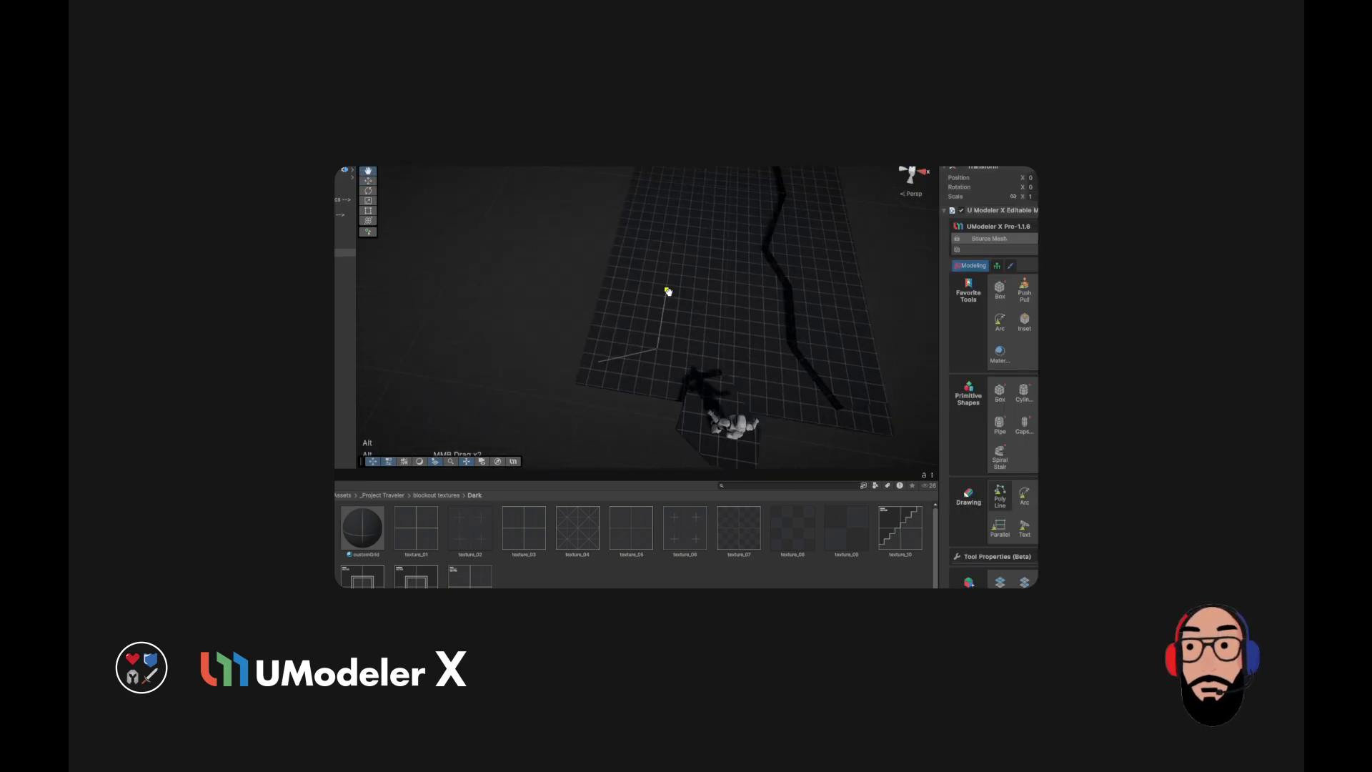
{"action": "left_click", "coordinate": [667, 291]}
{"action": "middle_click_drag", "start_coordinate": [668, 293], "coordinate": [651, 379], "text": "alt"}
{"action": "left_click", "coordinate": [671, 250]}
{"action": "left_click", "coordinate": [672, 200]}
{"action": "left_click", "coordinate": [635, 188]}
{"action": "middle_click_drag", "start_coordinate": [587, 447], "coordinate": [601, 393], "text": "alt"}
{"action": "left_click", "coordinate": [601, 392]}
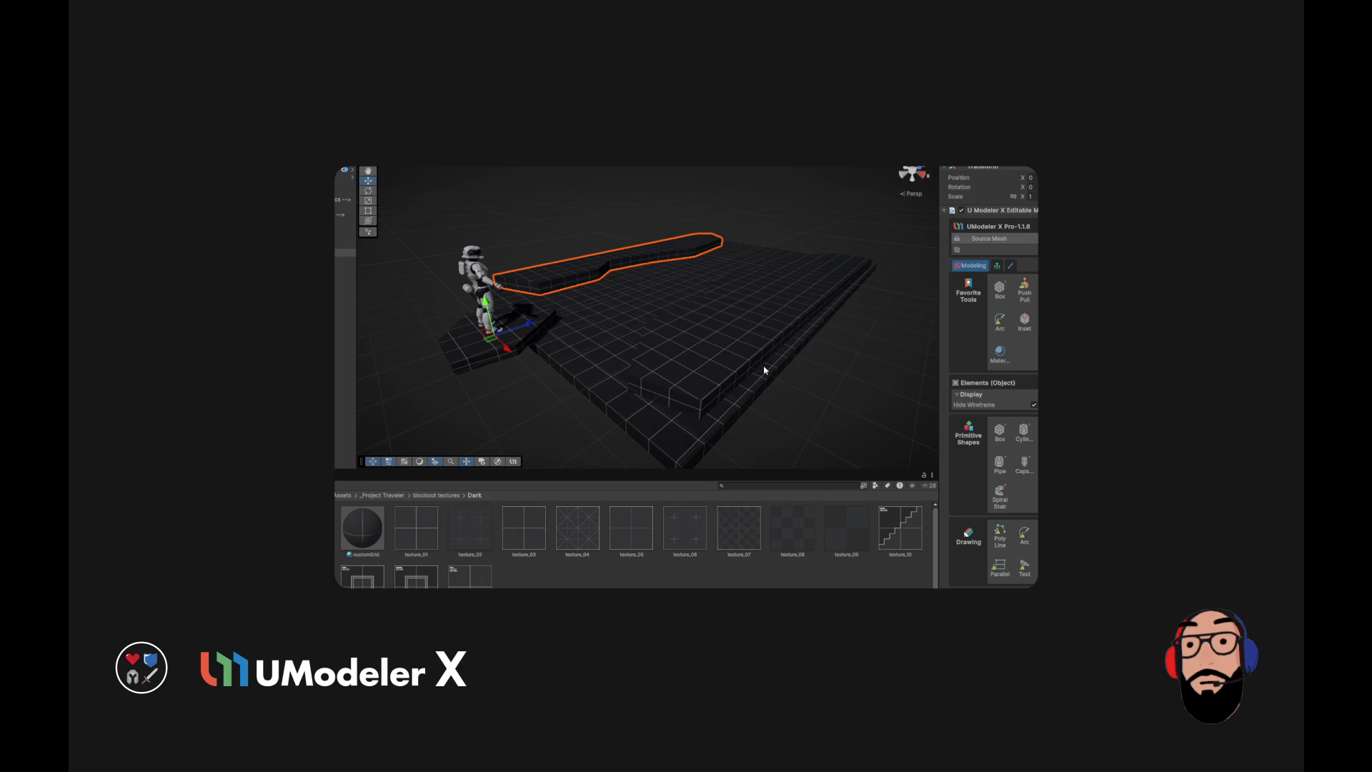
- Play the scene and walk the character along the floor between the two raised ledges
{"action": "scroll", "coordinate": [764, 371], "scroll_direction": "down", "scroll_amount": 3}
{"action": "left_click_drag", "start_coordinate": [765, 370], "coordinate": [691, 318], "text": "alt"}
{"action": "left_click", "coordinate": [691, 319]}
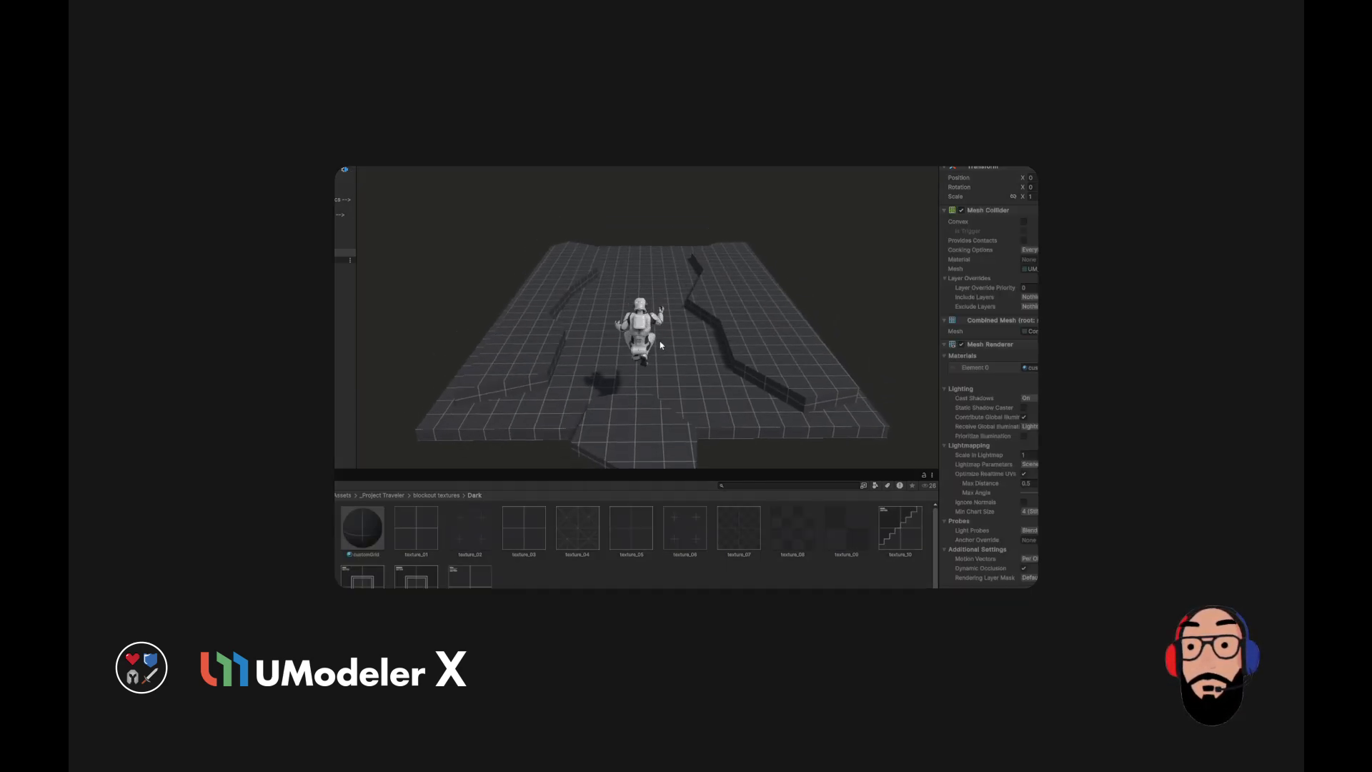
{"action": "key", "text": "w"}
{"action": "key", "text": "s"}
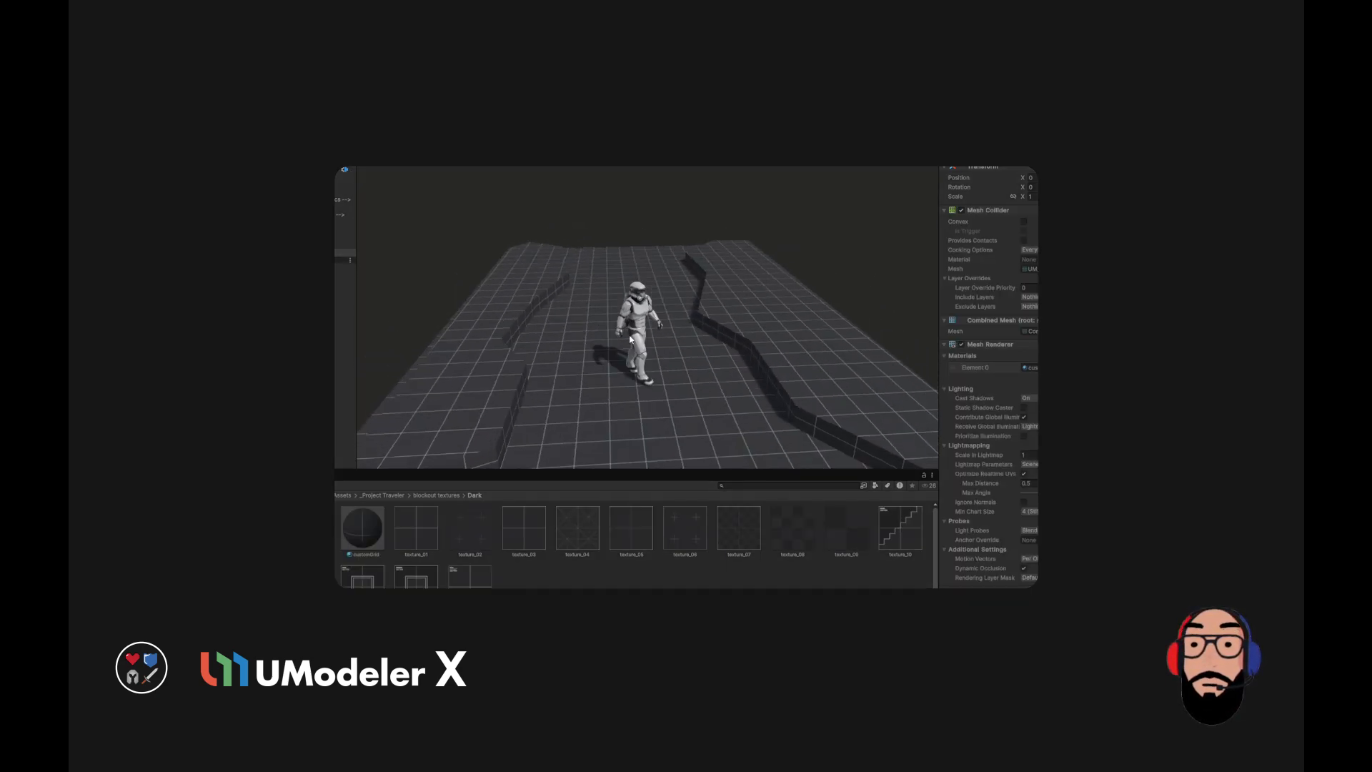
{"action": "key", "text": "w"}
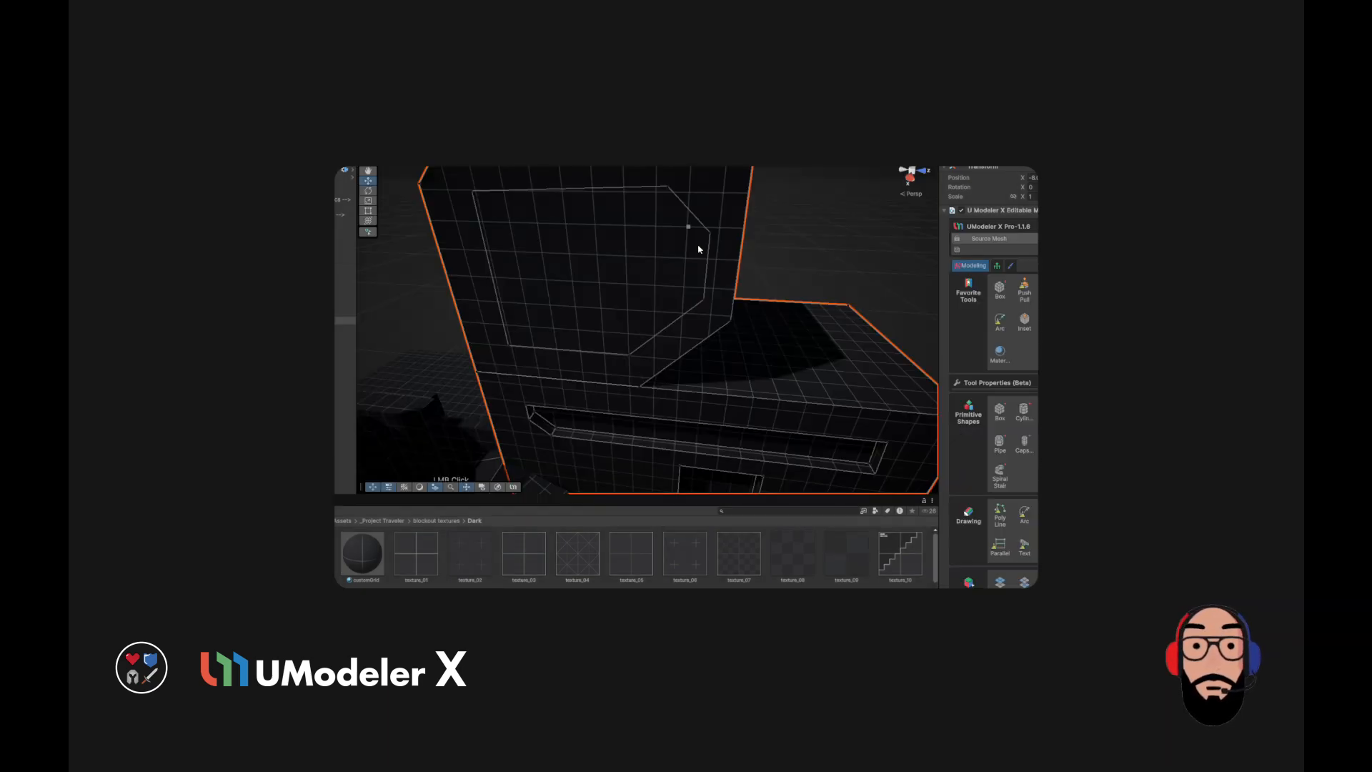
- Work on the greybox building's mesh by selecting a face and an edge and beveling the edge
{"action": "key", "text": "1"}
{"action": "left_click_drag", "start_coordinate": [704, 215], "coordinate": [649, 315], "text": "alt"}
{"action": "key", "text": "3"}
{"action": "left_click", "coordinate": [704, 342]}
{"action": "key", "text": "2"}
{"action": "left_click", "coordinate": [733, 342]}
{"action": "key", "text": "b"}
{"action": "left_click_drag", "start_coordinate": [733, 341], "coordinate": [716, 343]}
{"action": "left_click_drag", "start_coordinate": [716, 343], "coordinate": [771, 354], "text": "alt"}
{"action": "scroll", "coordinate": [772, 354], "scroll_direction": "down", "scroll_amount": 3}
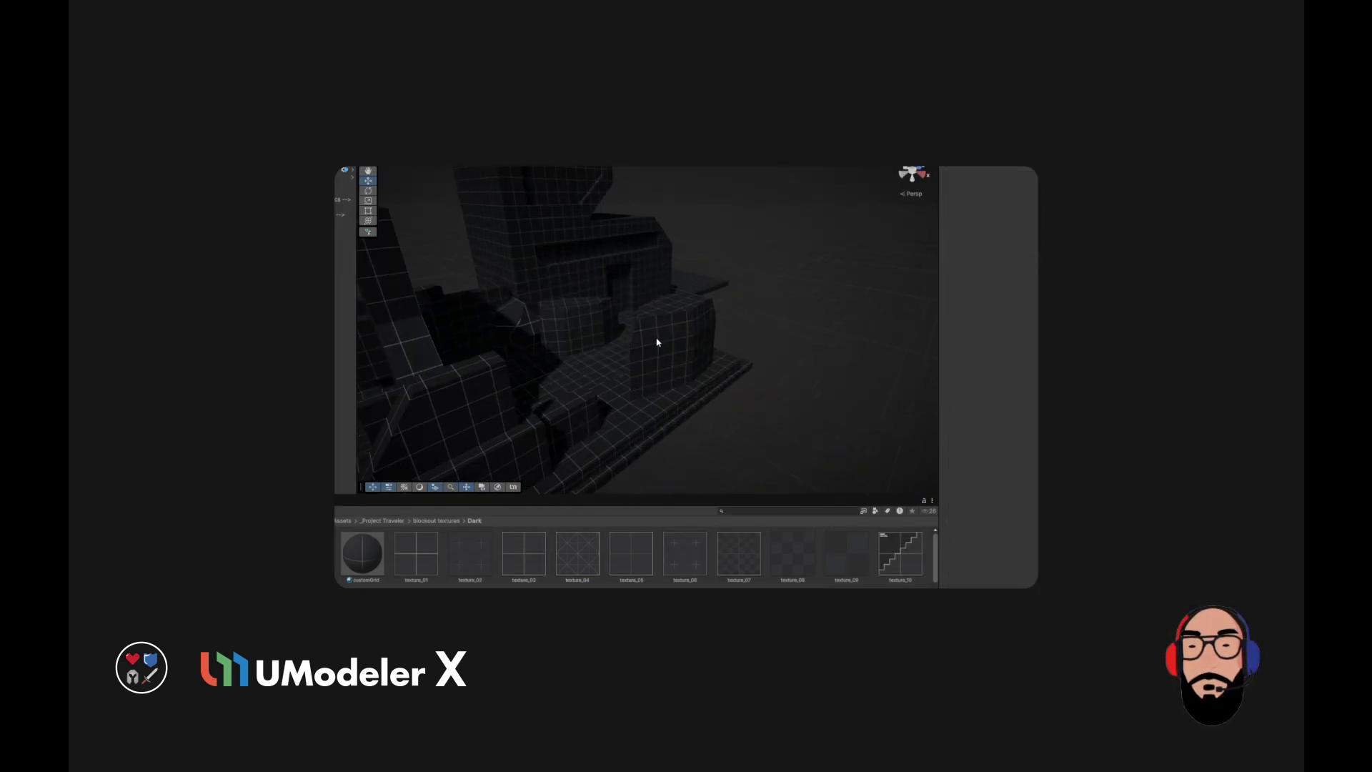
- Add a long box on the ground beside the building and lower its top face to form a thin slab
{"action": "left_click_drag", "start_coordinate": [652, 340], "coordinate": [555, 390], "text": "alt"}
{"action": "mouse_move", "coordinate": [592, 344]}
{"action": "left_mouse_down"}
{"action": "mouse_move", "coordinate": [734, 398]}
{"action": "mouse_move", "coordinate": [738, 478]}
{"action": "left_mouse_up"}
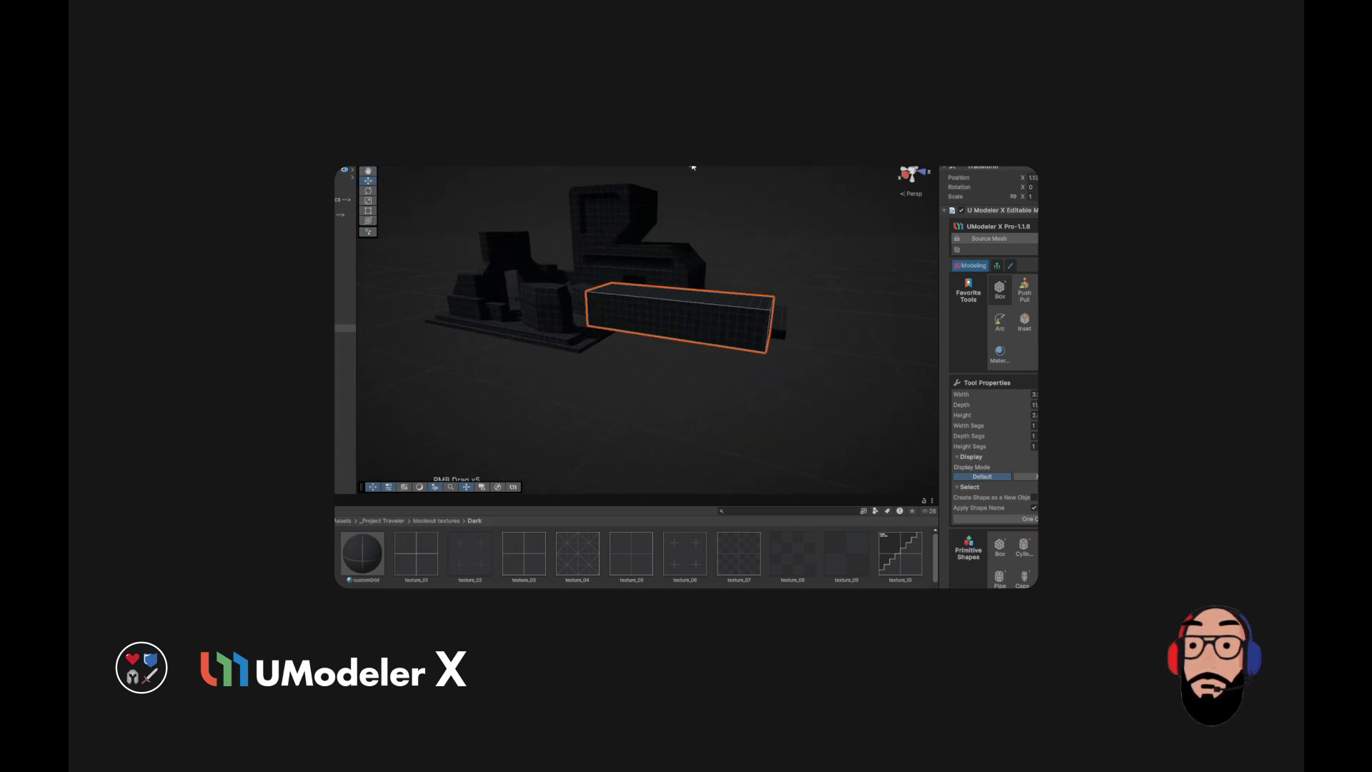
{"action": "key", "text": "3"}
{"action": "left_click", "coordinate": [743, 247]}
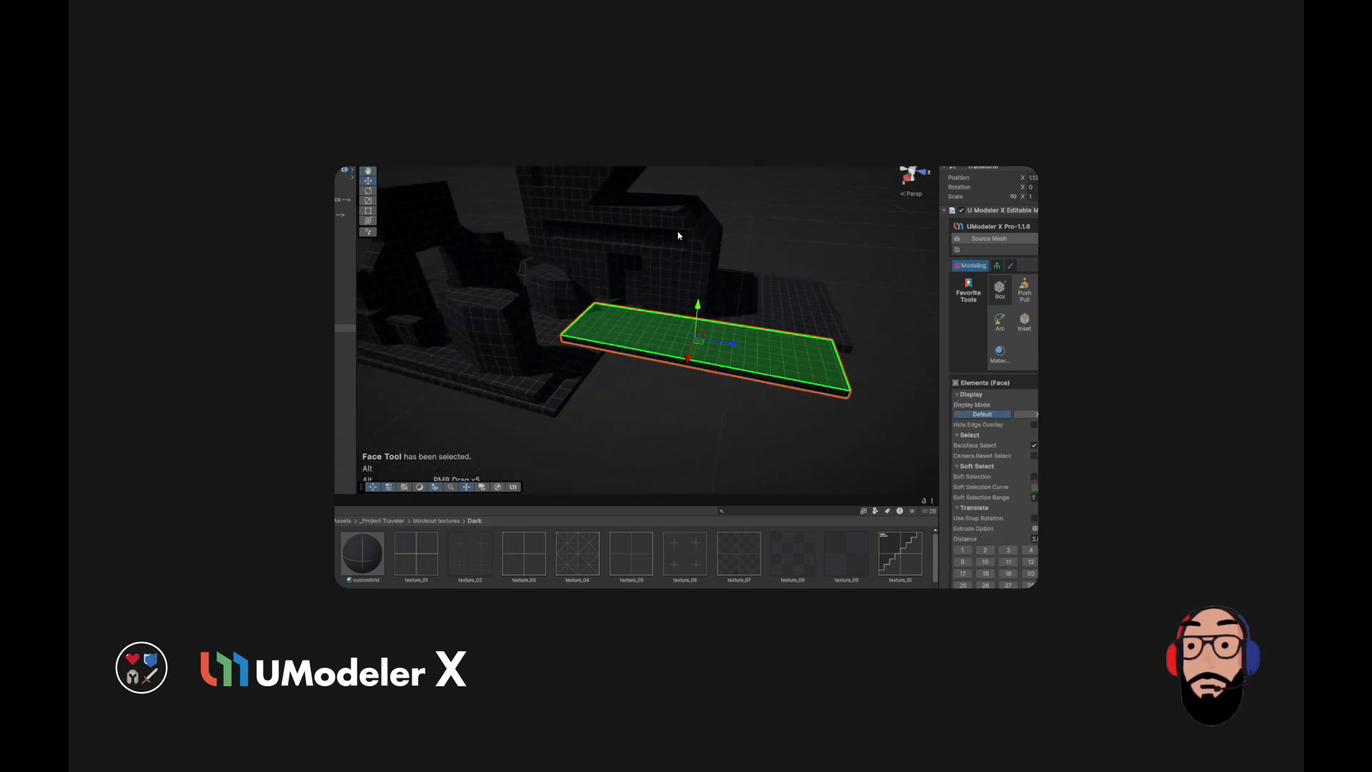
- Draw another box base on the ground beside the thin slab with the Box tool
{"action": "key", "text": "4"}
{"action": "left_click_drag", "start_coordinate": [680, 224], "coordinate": [609, 408], "text": "alt"}
{"action": "scroll", "coordinate": [611, 409], "scroll_direction": "down", "scroll_amount": 3}
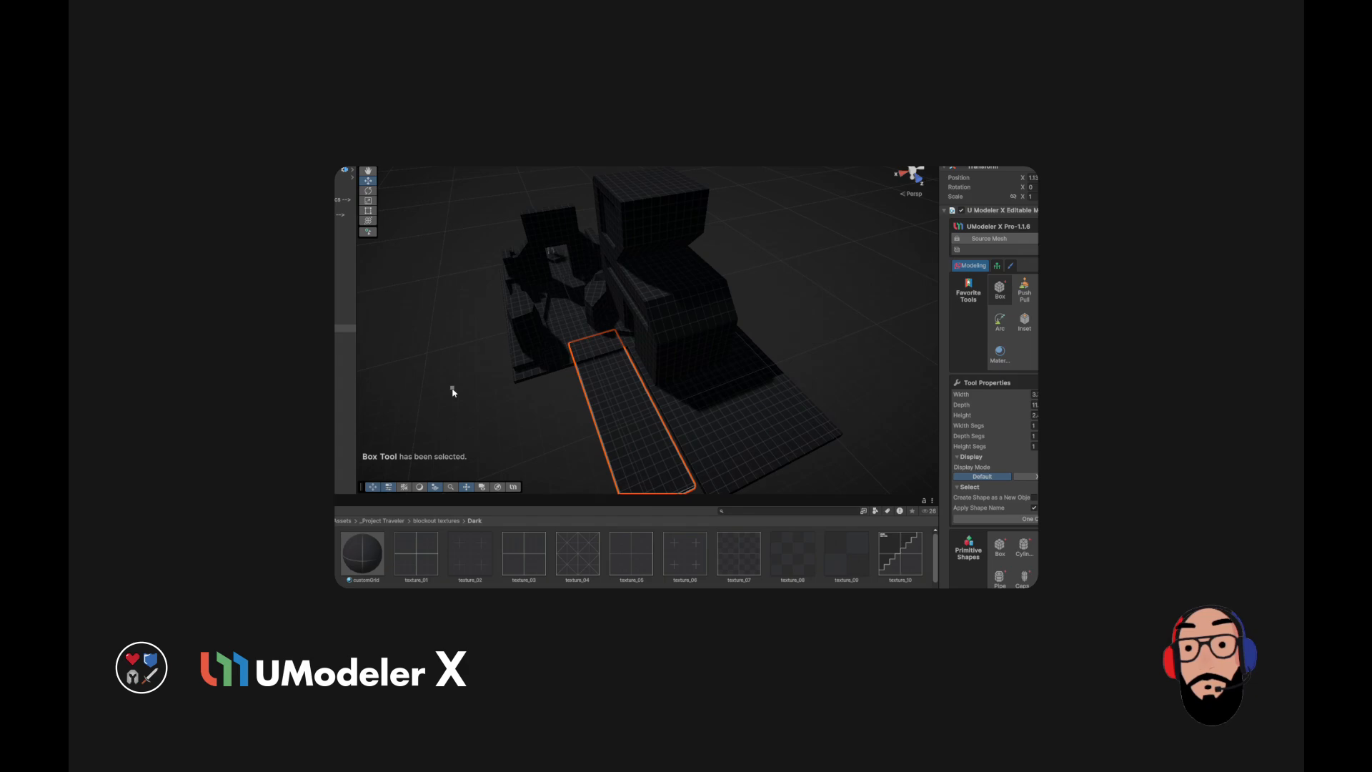
{"action": "left_click_drag", "start_coordinate": [452, 392], "coordinate": [578, 486]}
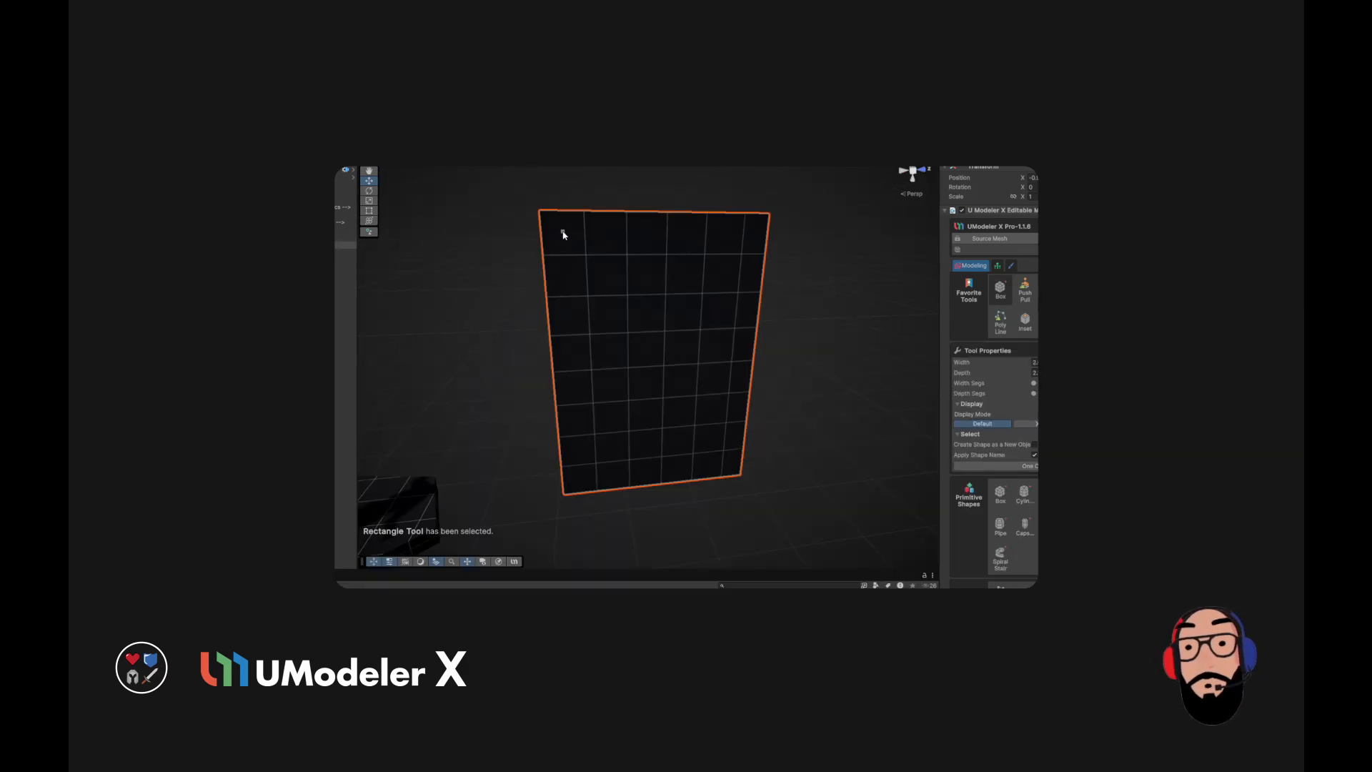
- Draw a narrow rectangle and a wider one side by side on the upper part of the upright box's front face
{"action": "left_click_drag", "start_coordinate": [563, 233], "coordinate": [611, 354]}
{"action": "mouse_move", "coordinate": [626, 230]}
{"action": "left_mouse_down"}
{"action": "mouse_move", "coordinate": [733, 347]}
{"action": "mouse_move", "coordinate": [681, 350]}
{"action": "left_mouse_up"}
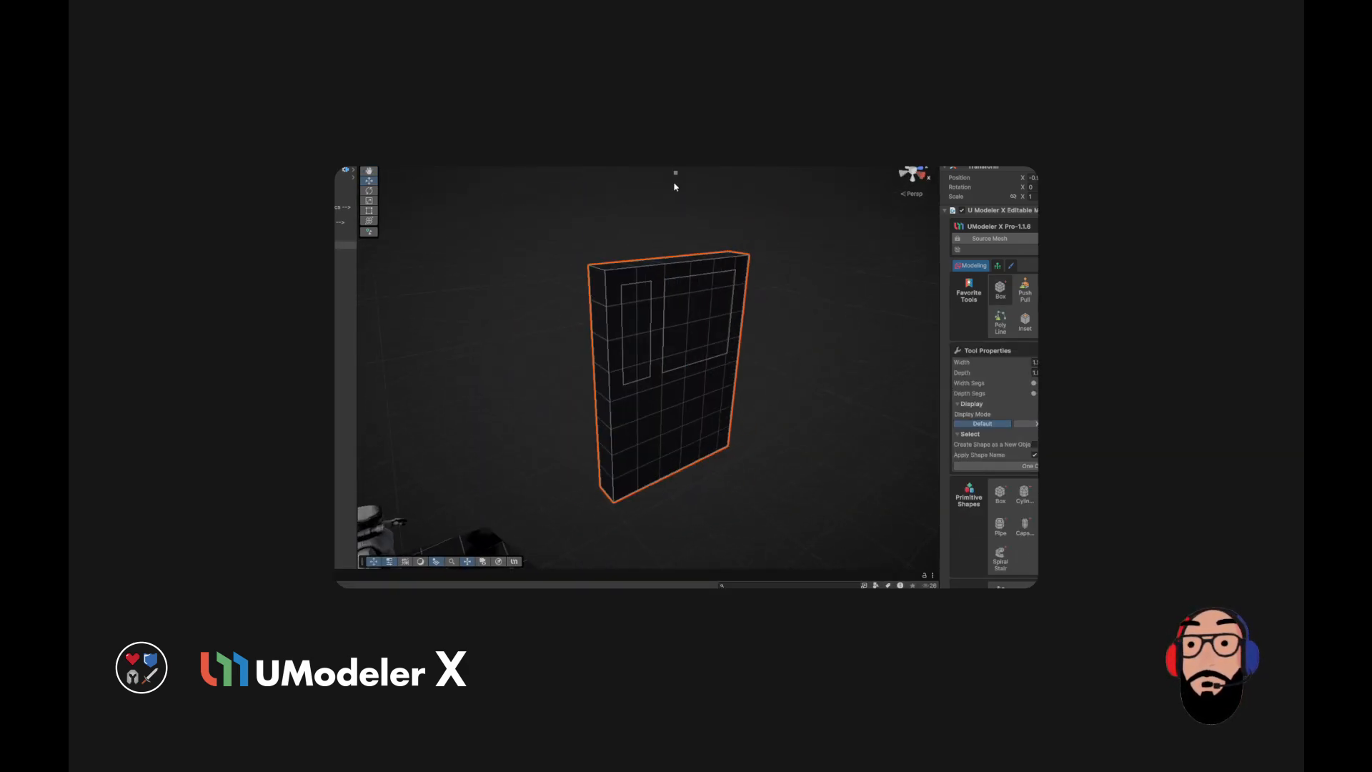
- Try to extrude the narrow rectangular face outward from the upright box, and undo the extrusion
{"action": "key", "text": "3"}
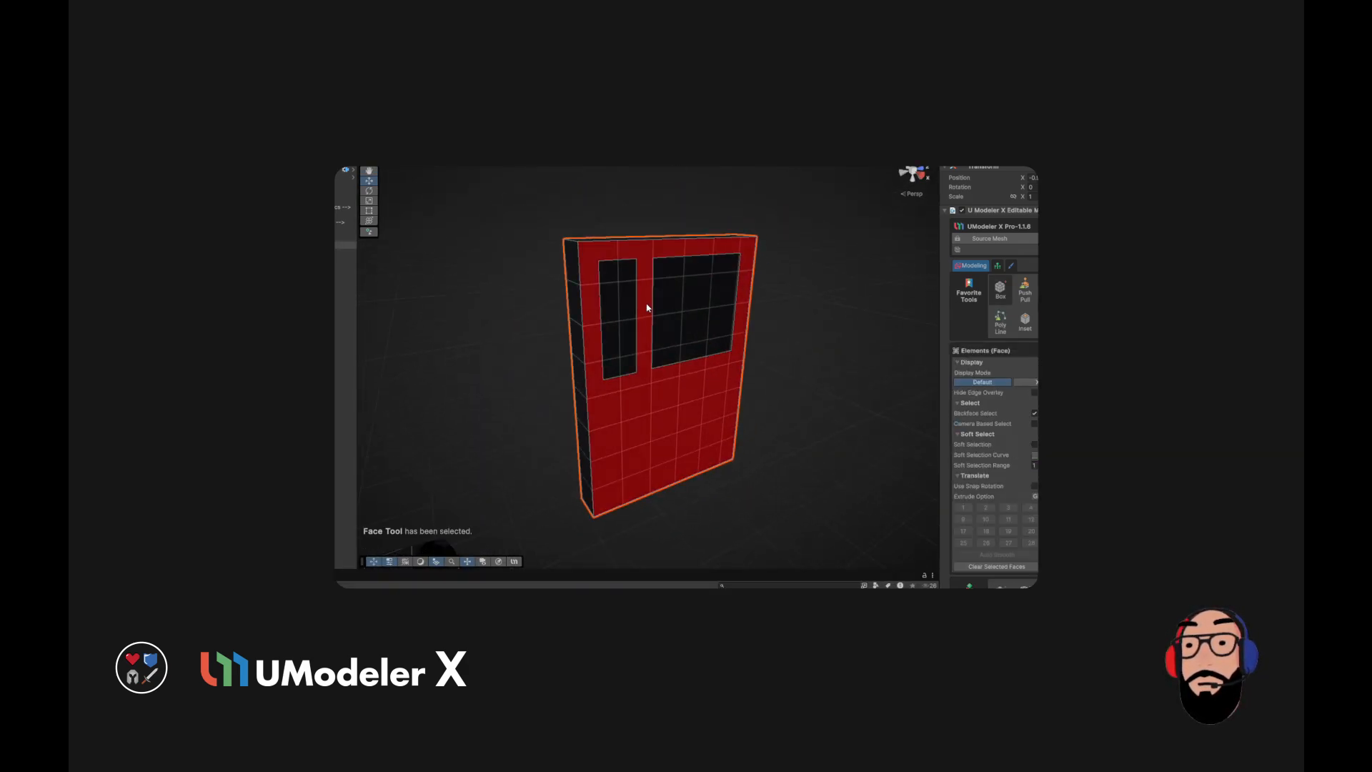
{"action": "left_click", "coordinate": [626, 327]}
{"action": "left_click_drag", "start_coordinate": [638, 337], "coordinate": [651, 350], "text": "shift"}
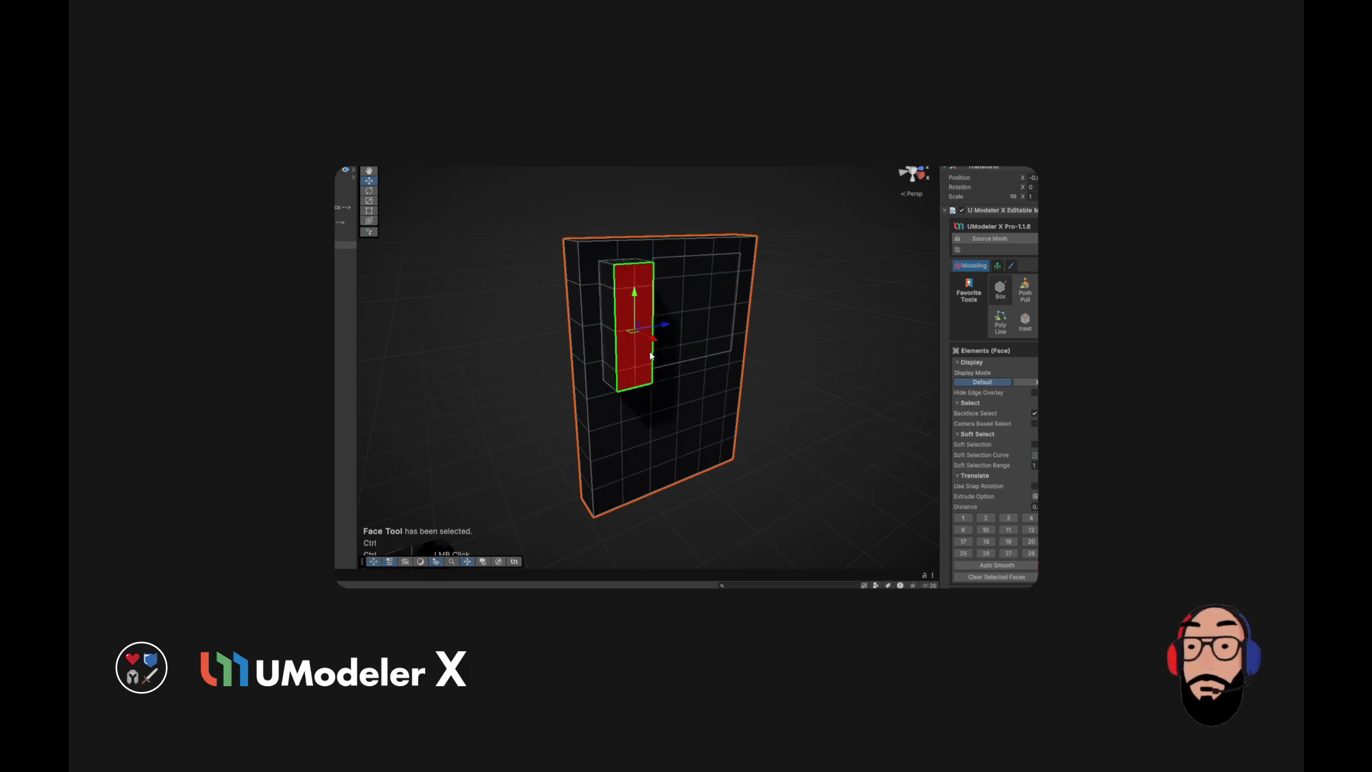
{"action": "key", "text": "ctrl+z"}
{"action": "key", "text": "ctrl+z"}
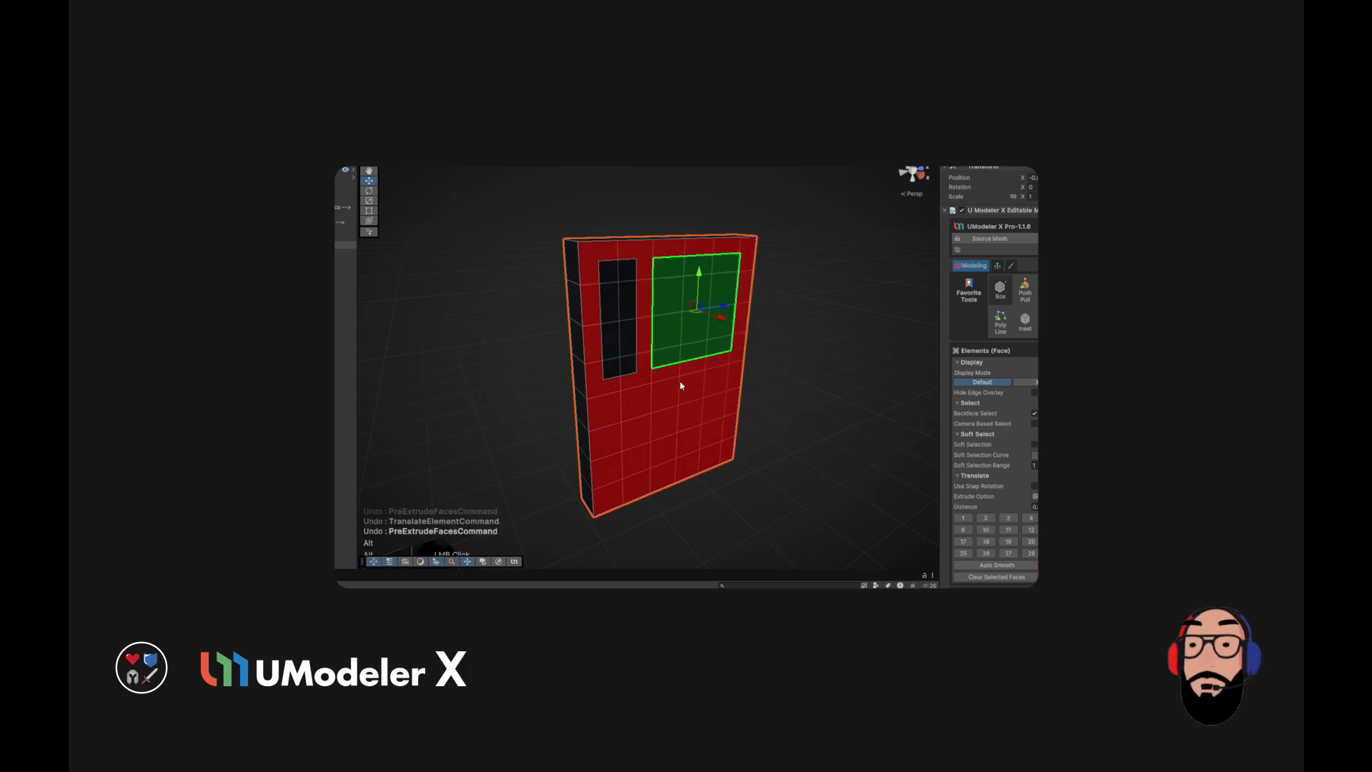
{"action": "right_click_drag", "start_coordinate": [680, 383], "coordinate": [658, 358], "text": "alt"}
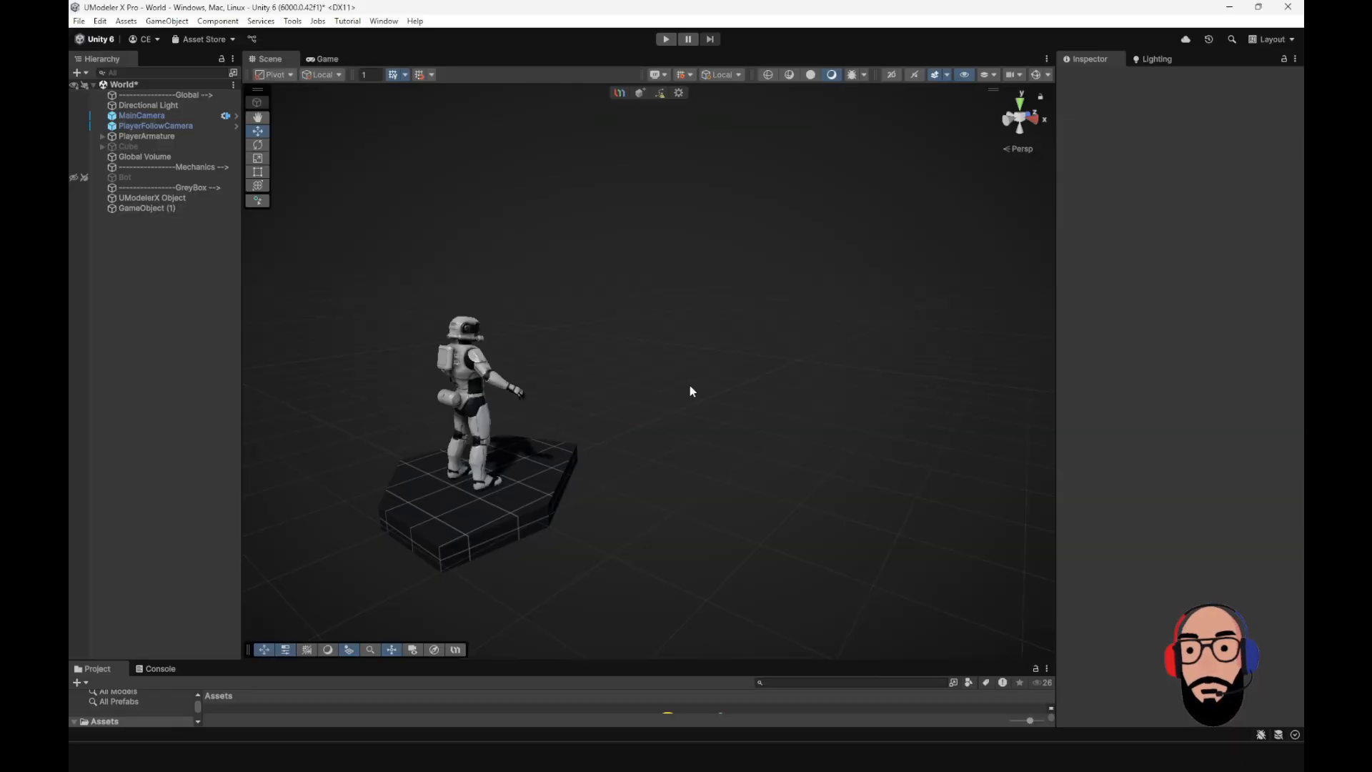
{"action": "right_click_drag", "start_coordinate": [684, 388], "coordinate": [676, 445], "text": "alt"}
{"action": "right_click_drag", "start_coordinate": [570, 442], "coordinate": [560, 502], "text": "alt"}
{"action": "left_click_drag", "start_coordinate": [561, 502], "coordinate": [522, 452], "text": "alt"}
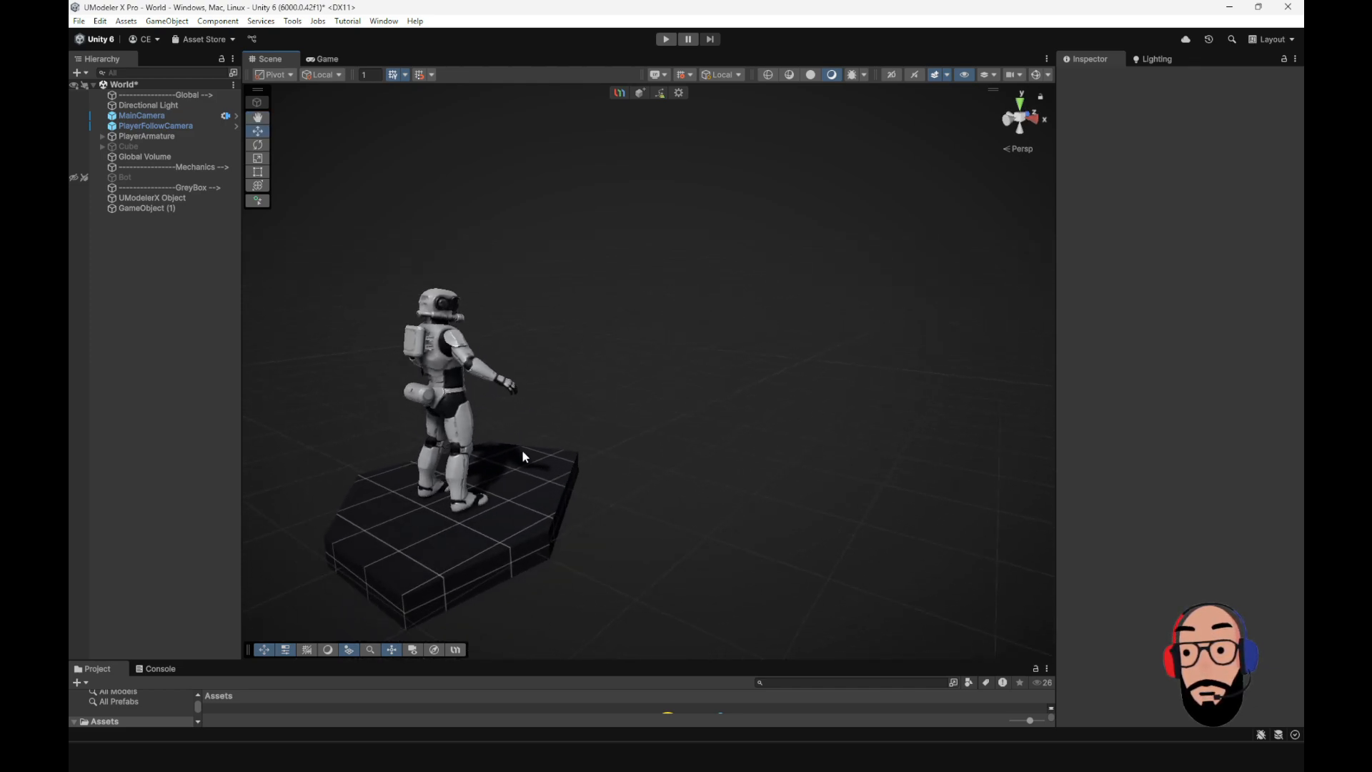
{"action": "left_click_drag", "start_coordinate": [722, 109], "coordinate": [686, 422], "text": "alt"}
- Run the scene, walk the character around the small platform, make it jump, and stop play mode
{"action": "left_click", "coordinate": [665, 40]}
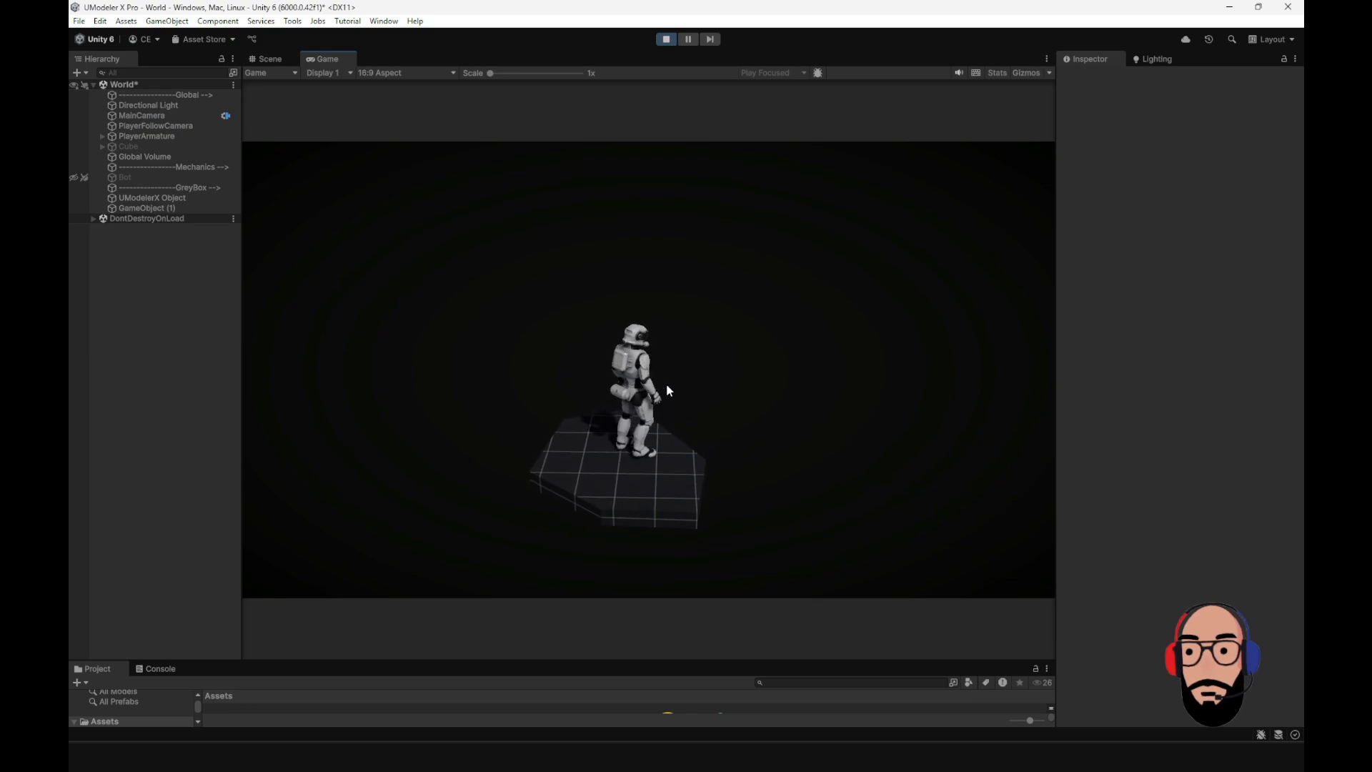
{"action": "key", "text": "w"}
{"action": "key", "text": "a"}
{"action": "key", "text": "s"}
{"action": "key", "text": "d"}
{"action": "key", "text": "w"}
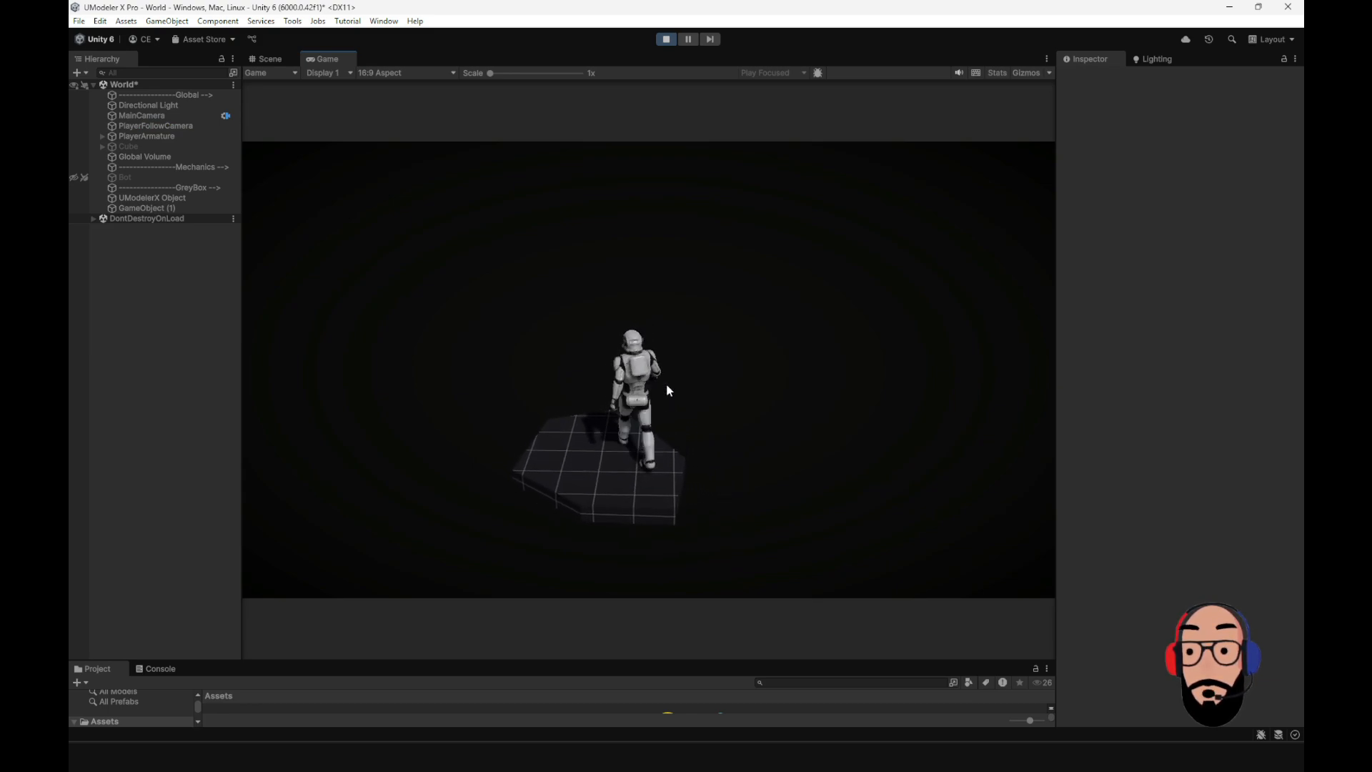
{"action": "key", "text": "a"}
{"action": "key", "text": "s"}
{"action": "key", "text": "d"}
{"action": "key", "text": "w"}
{"action": "key", "text": "a"}
{"action": "key", "text": "s"}
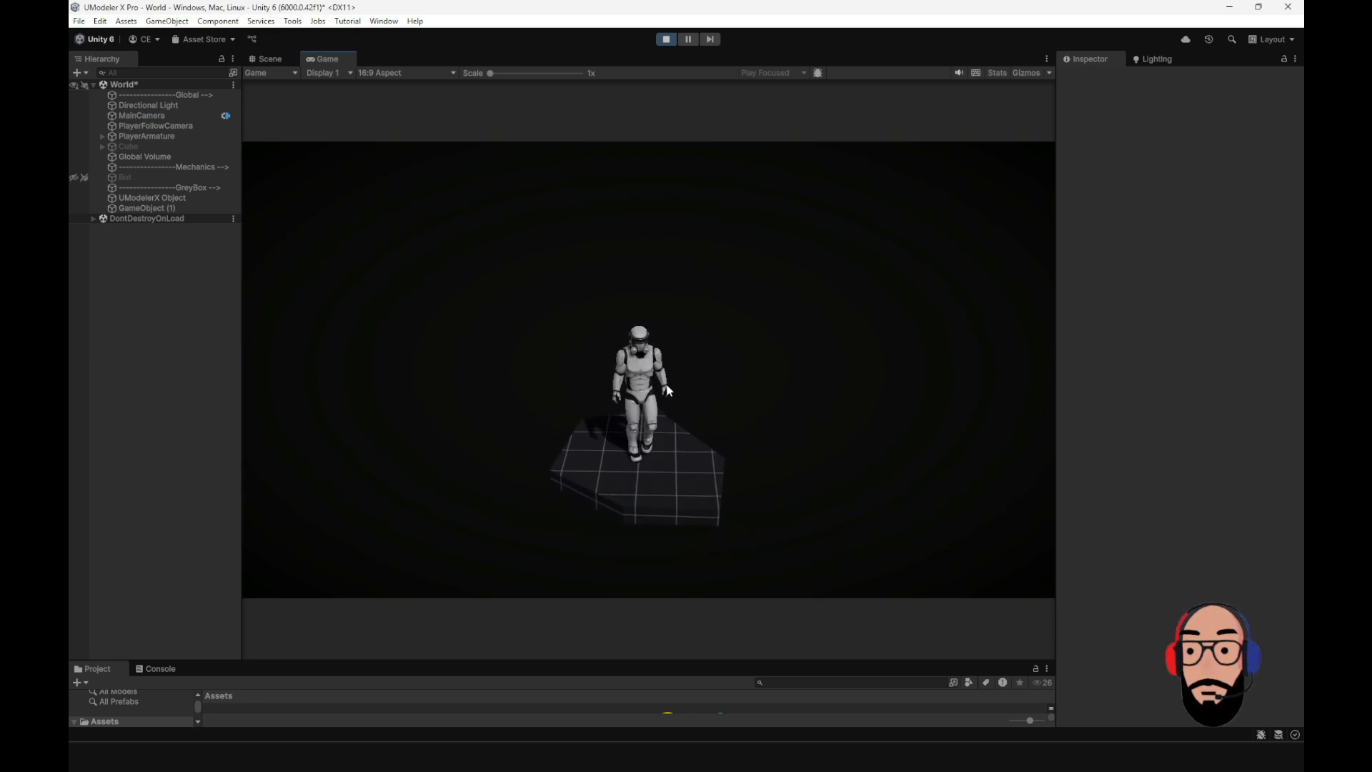
{"action": "key", "text": "d"}
{"action": "key", "text": "a"}
{"action": "key", "text": "w"}
{"action": "key", "text": "space"}
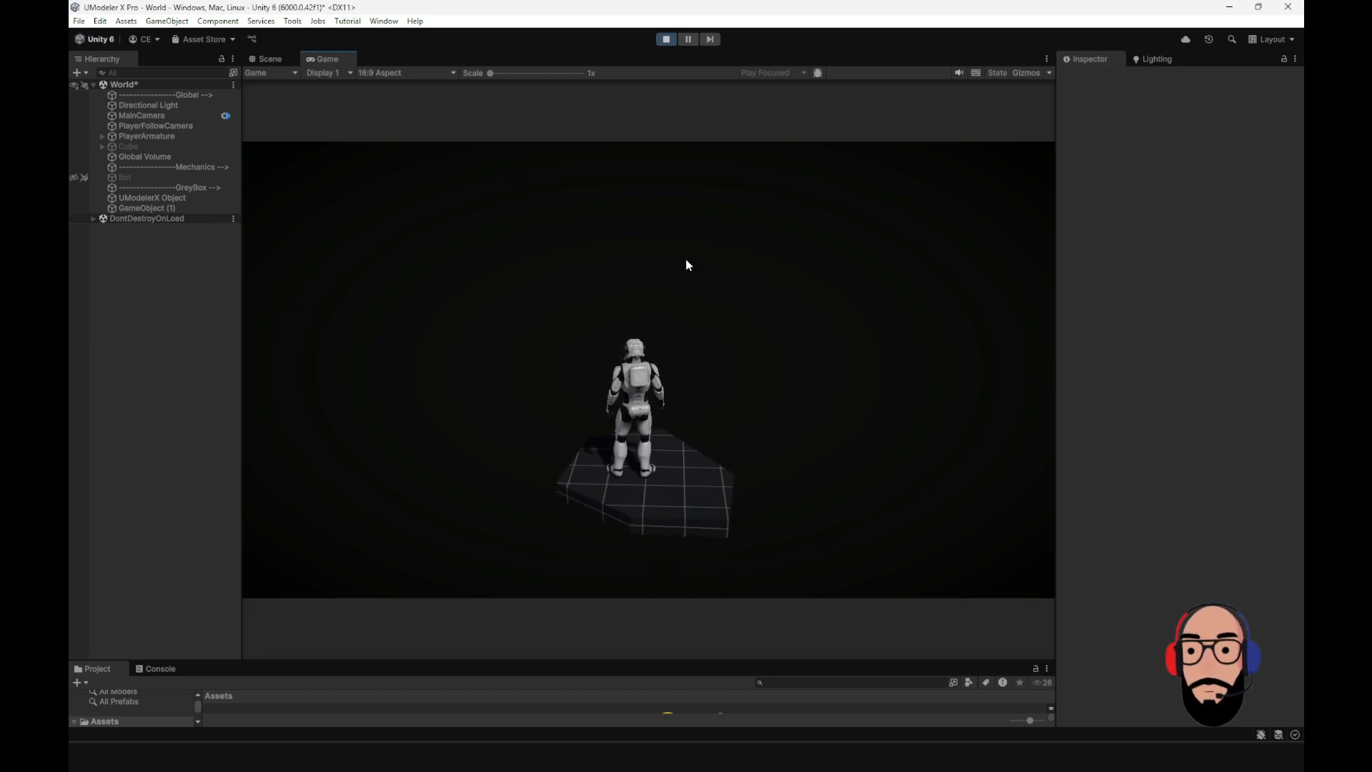
{"action": "left_click", "coordinate": [668, 40]}
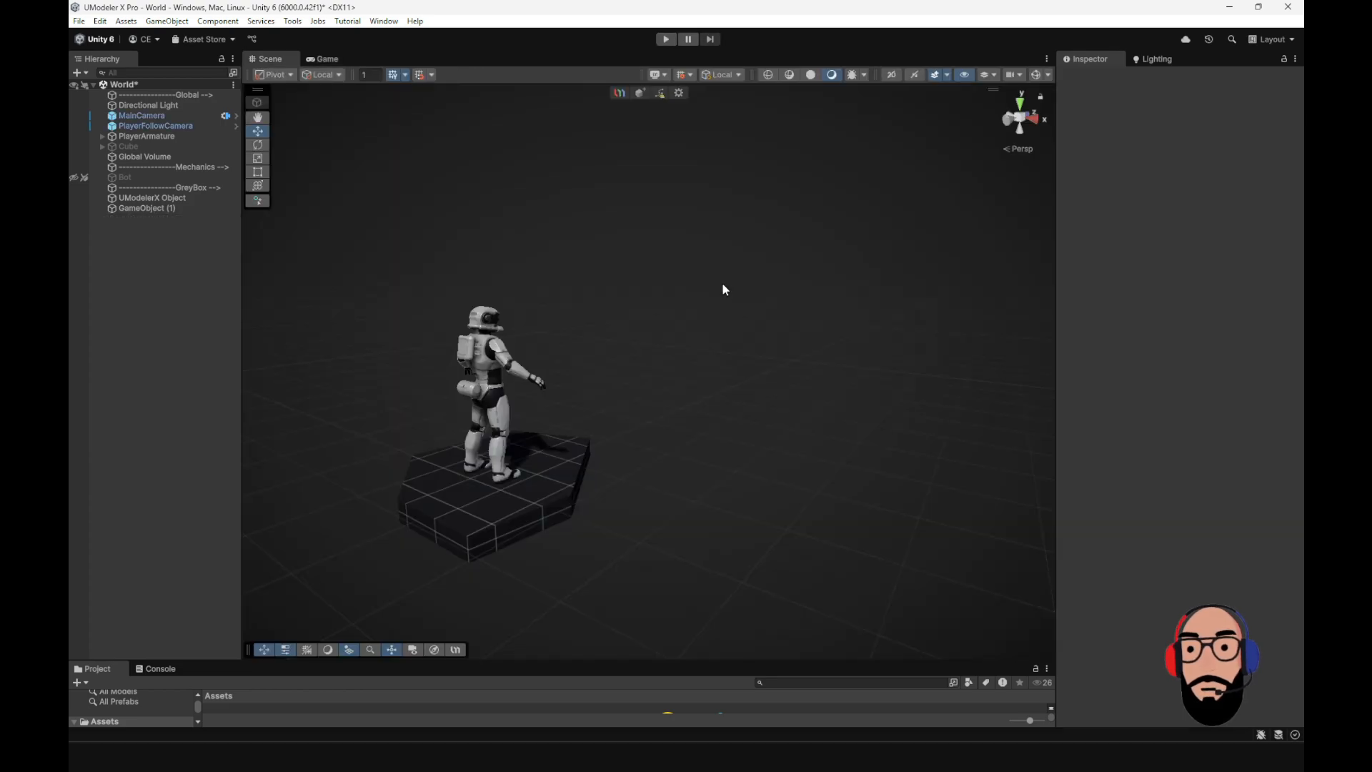
- Create a new UModeler X object in the scene
{"action": "right_click_drag", "start_coordinate": [720, 375], "coordinate": [716, 368], "text": "alt"}
{"action": "left_click_drag", "start_coordinate": [714, 366], "coordinate": [695, 381], "text": "alt"}
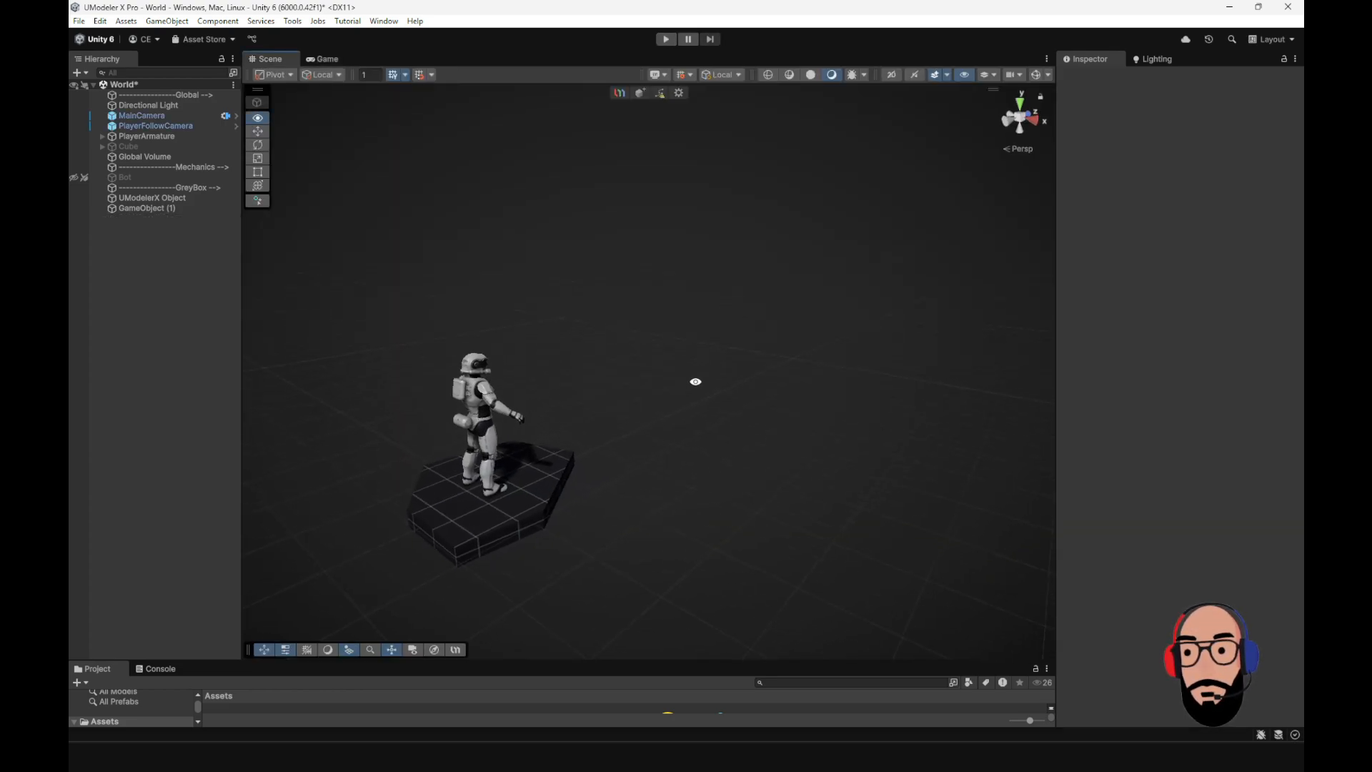
{"action": "right_click_drag", "start_coordinate": [695, 381], "coordinate": [714, 401], "text": "alt"}
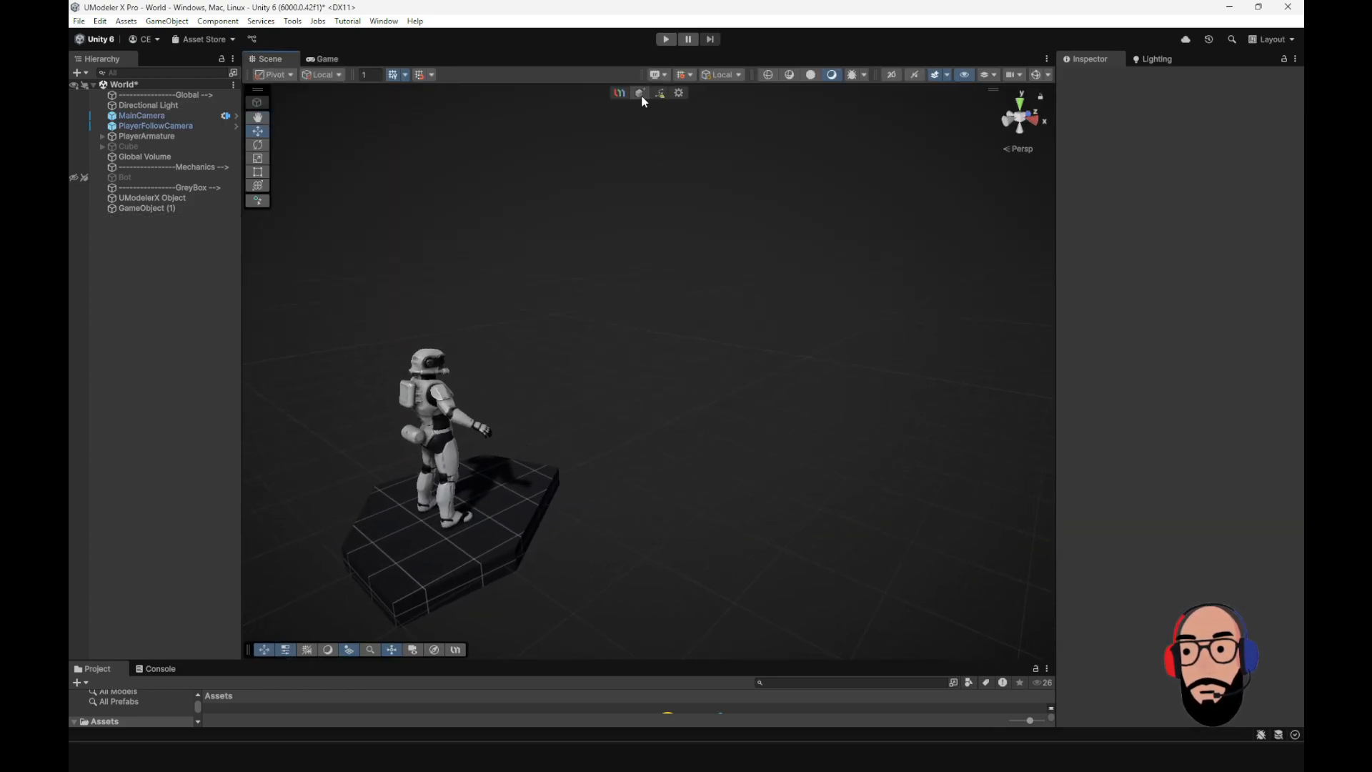
{"action": "left_click", "coordinate": [731, 300]}
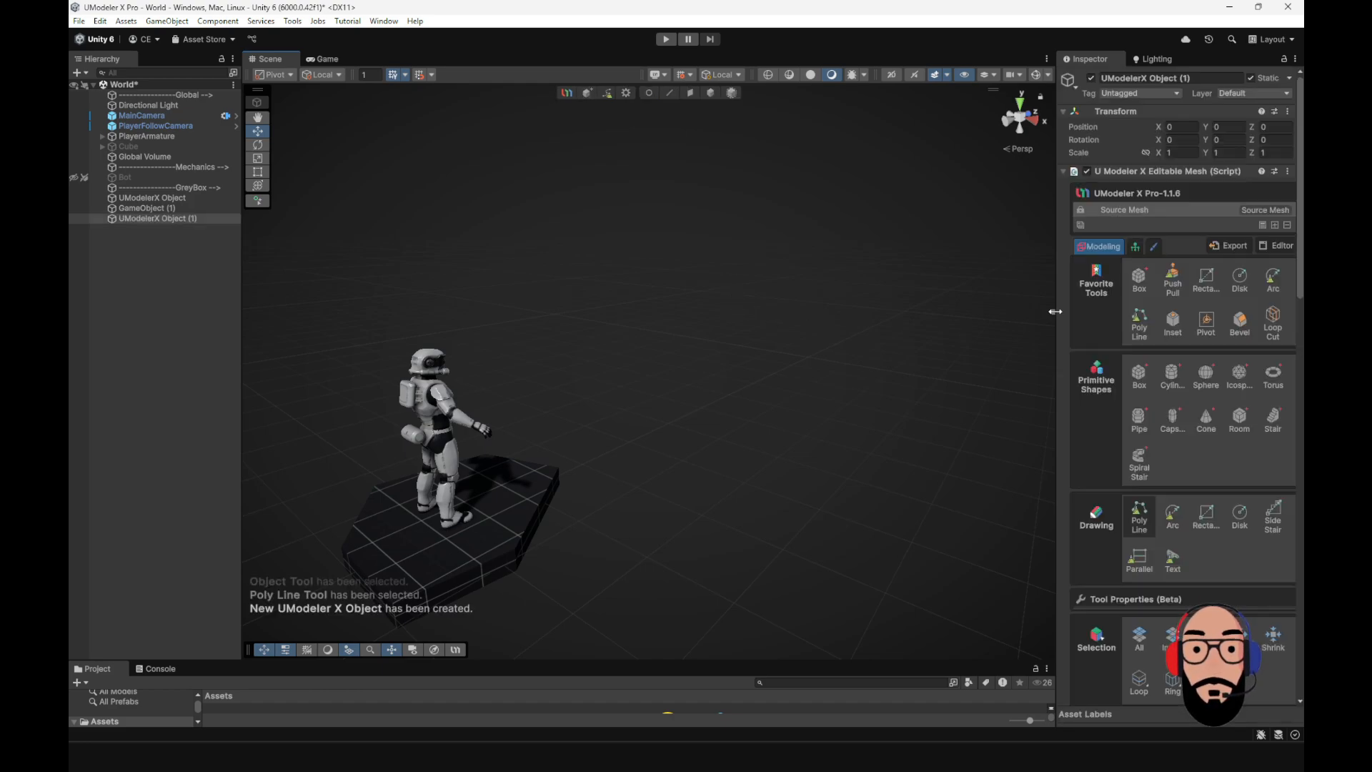
- Look through the new object's modeling tools, from the favorites, primitive shapes and drawing groups to selection, add and remove
{"action": "left_click_drag", "start_coordinate": [1055, 312], "coordinate": [1031, 313]}
{"action": "scroll", "coordinate": [1206, 336], "scroll_direction": "down", "scroll_amount": 3}
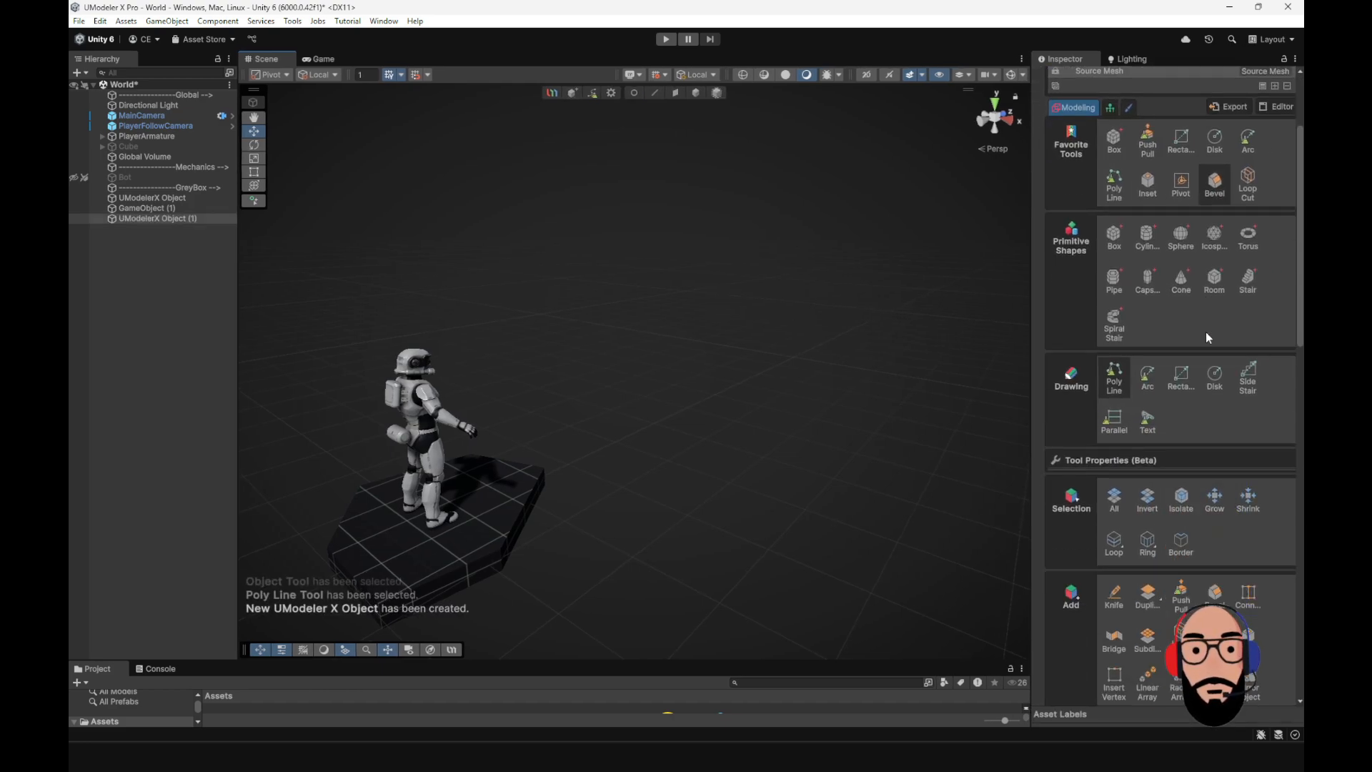
{"action": "scroll", "coordinate": [1206, 332], "scroll_direction": "down", "scroll_amount": 2}
{"action": "scroll", "coordinate": [1206, 332], "scroll_direction": "up", "scroll_amount": 5}
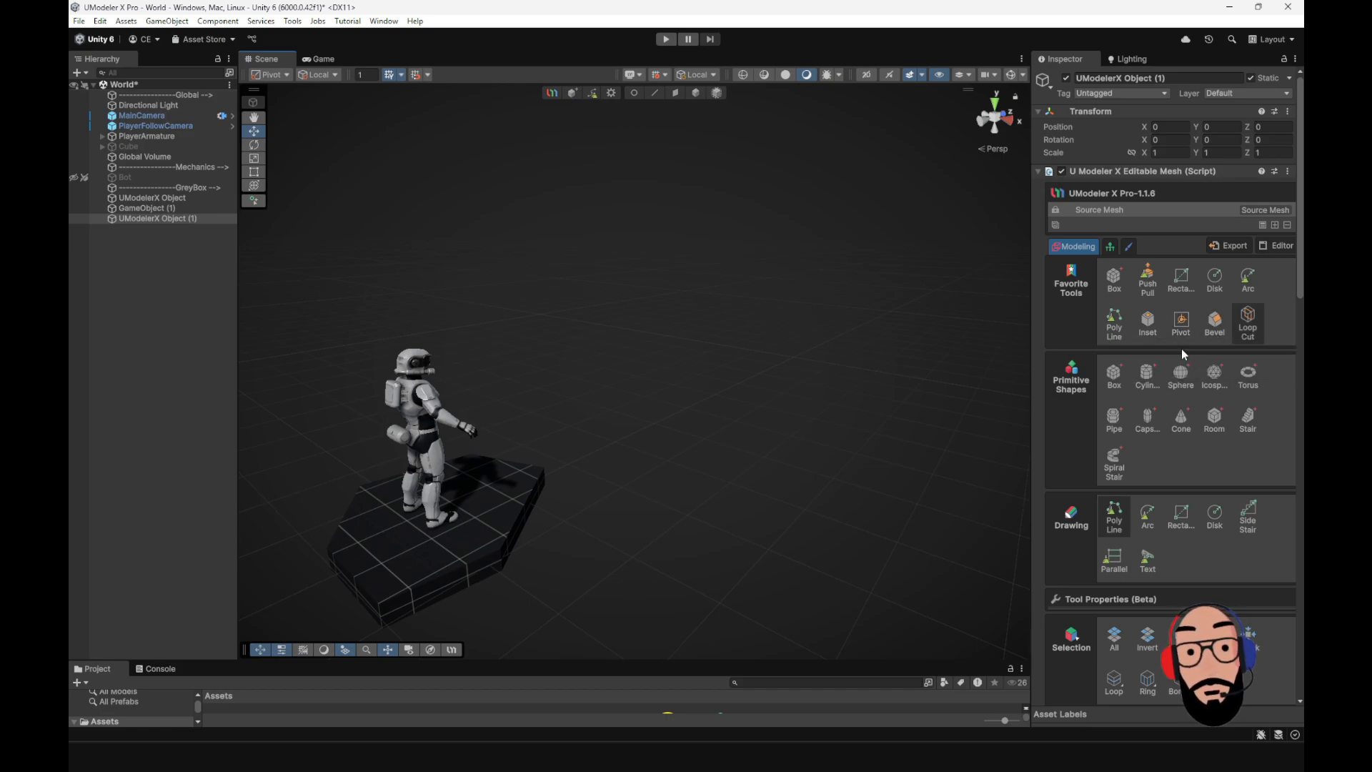
{"action": "scroll", "coordinate": [1182, 349], "scroll_direction": "down", "scroll_amount": 2}
{"action": "scroll", "coordinate": [1130, 340], "scroll_direction": "down", "scroll_amount": 9}
{"action": "scroll", "coordinate": [1126, 459], "scroll_direction": "up", "scroll_amount": 8}
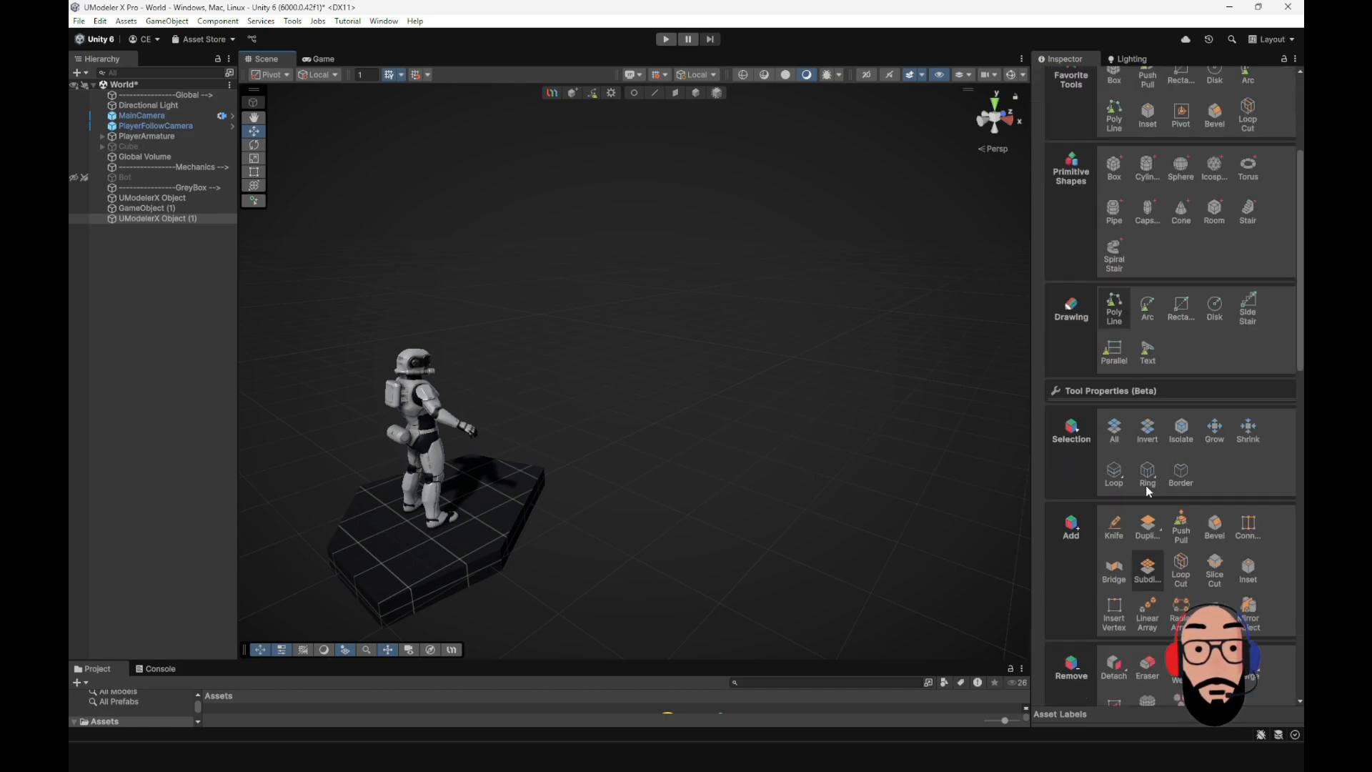
{"action": "scroll", "coordinate": [1146, 484], "scroll_direction": "up", "scroll_amount": 3}
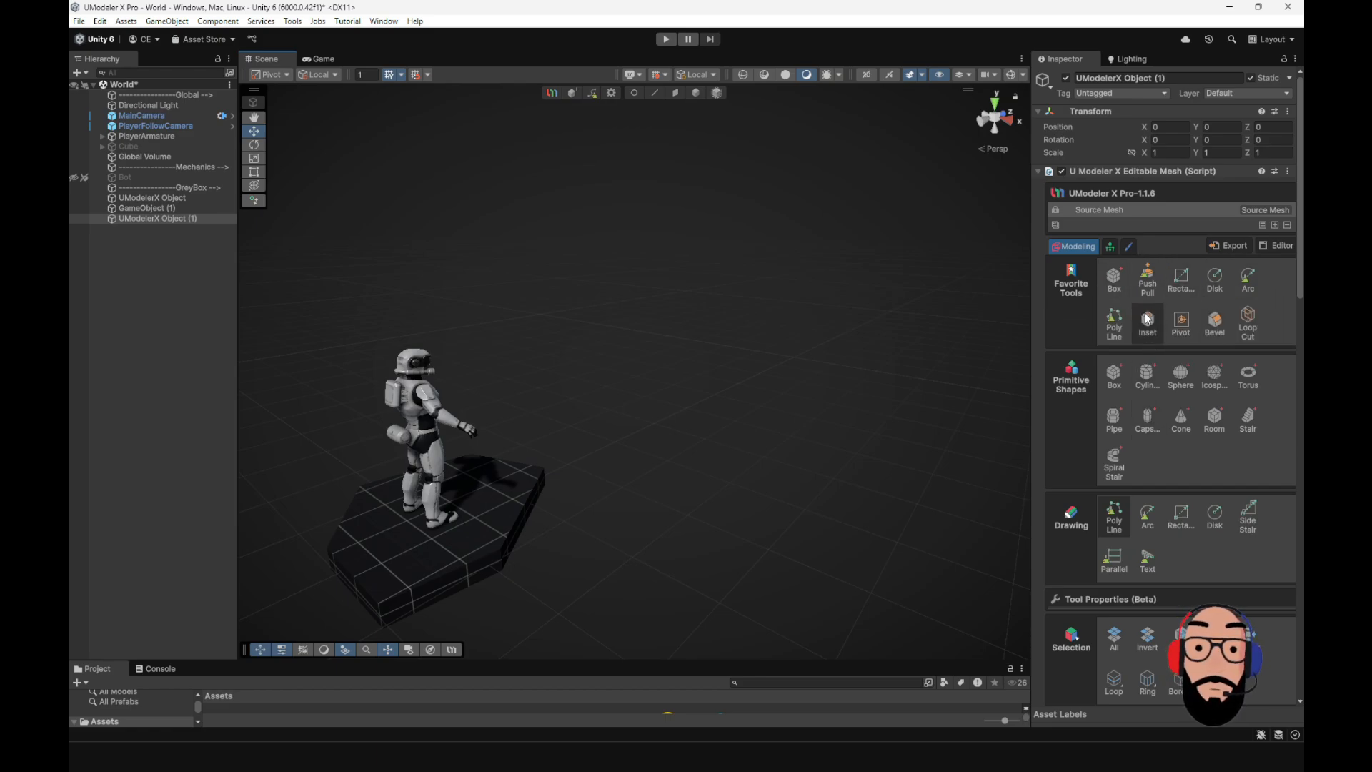
- Draw an upright box on the ground in front of the character, about 0.47 wide, 2.82 deep and 4.04 high
{"action": "scroll", "coordinate": [705, 413], "scroll_direction": "down", "scroll_amount": 2}
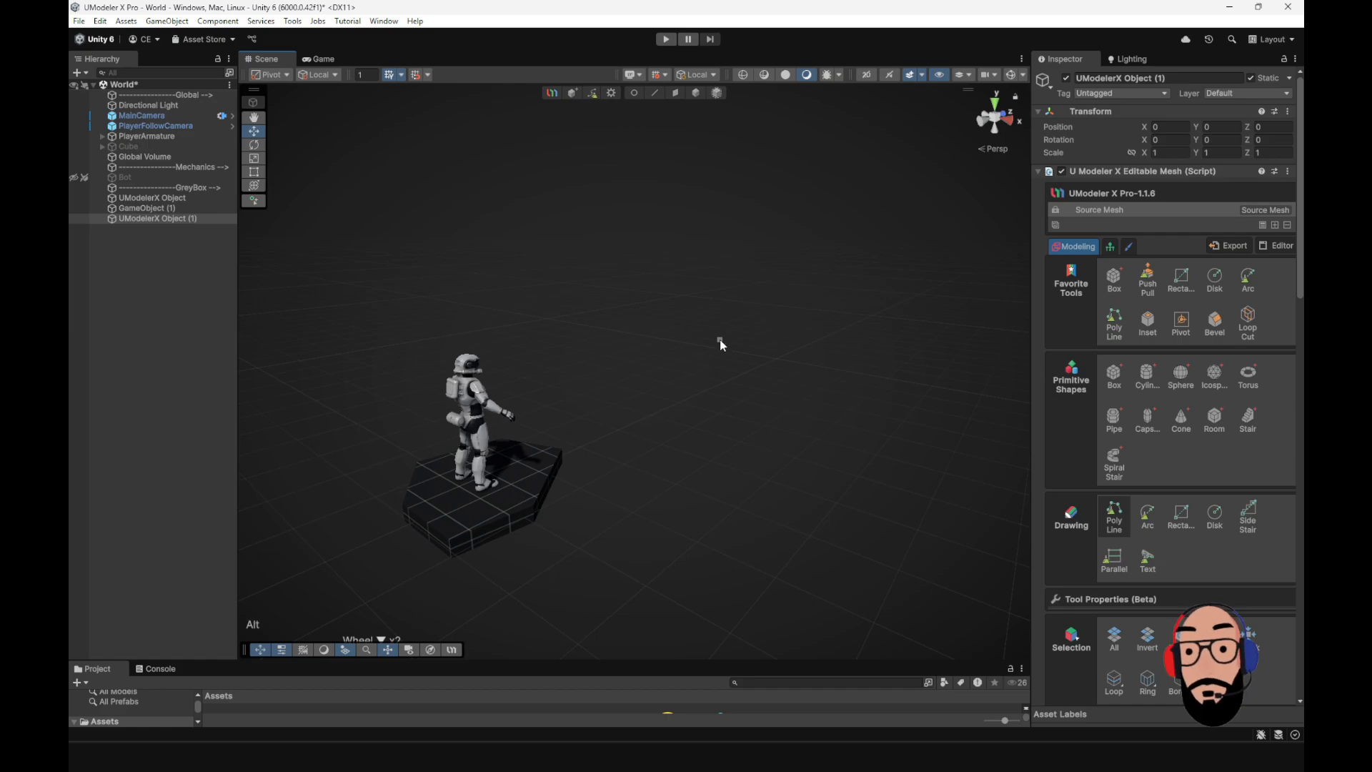
{"action": "right_click_drag", "start_coordinate": [719, 340], "coordinate": [662, 387], "text": "alt"}
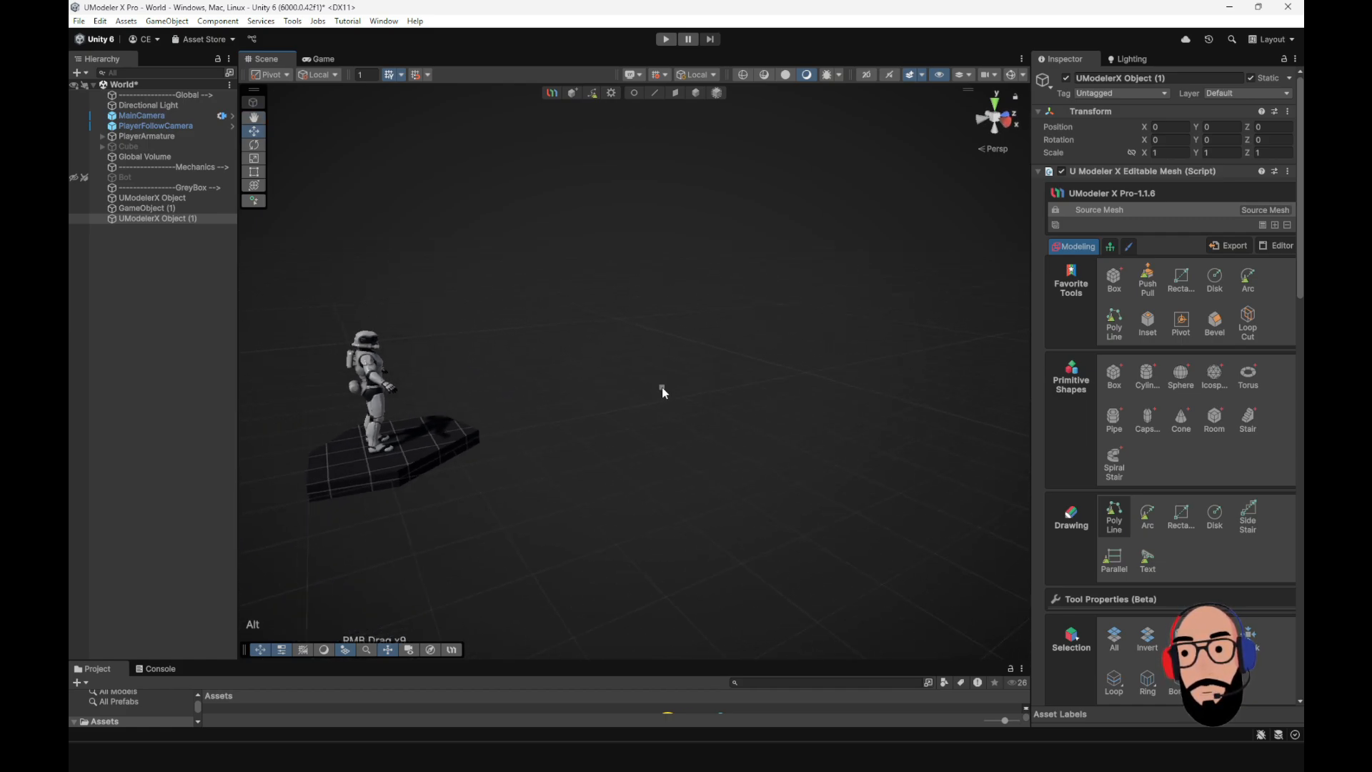
{"action": "middle_click_drag", "start_coordinate": [661, 387], "coordinate": [664, 423], "text": "alt"}
{"action": "right_click_drag", "start_coordinate": [668, 420], "coordinate": [716, 483], "text": "alt"}
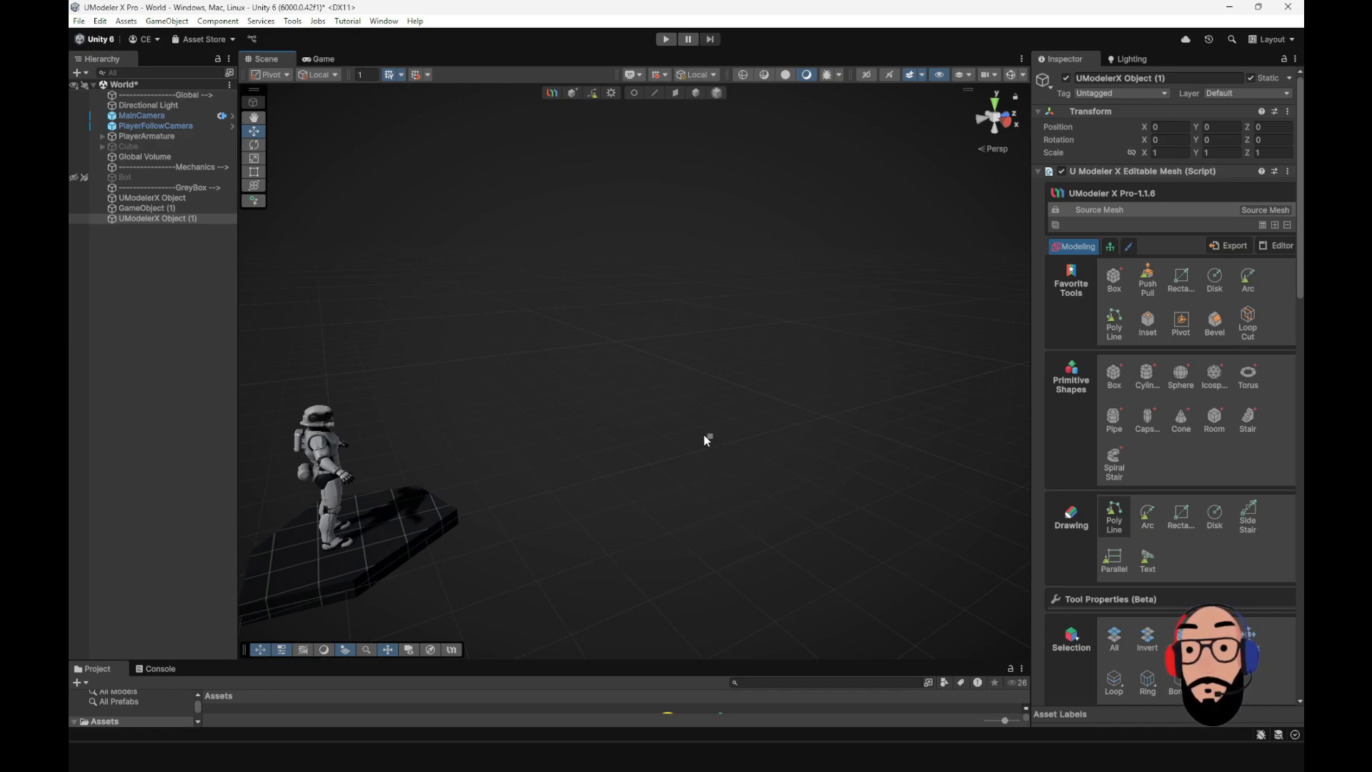
{"action": "right_click_drag", "start_coordinate": [708, 438], "coordinate": [695, 481], "text": "alt"}
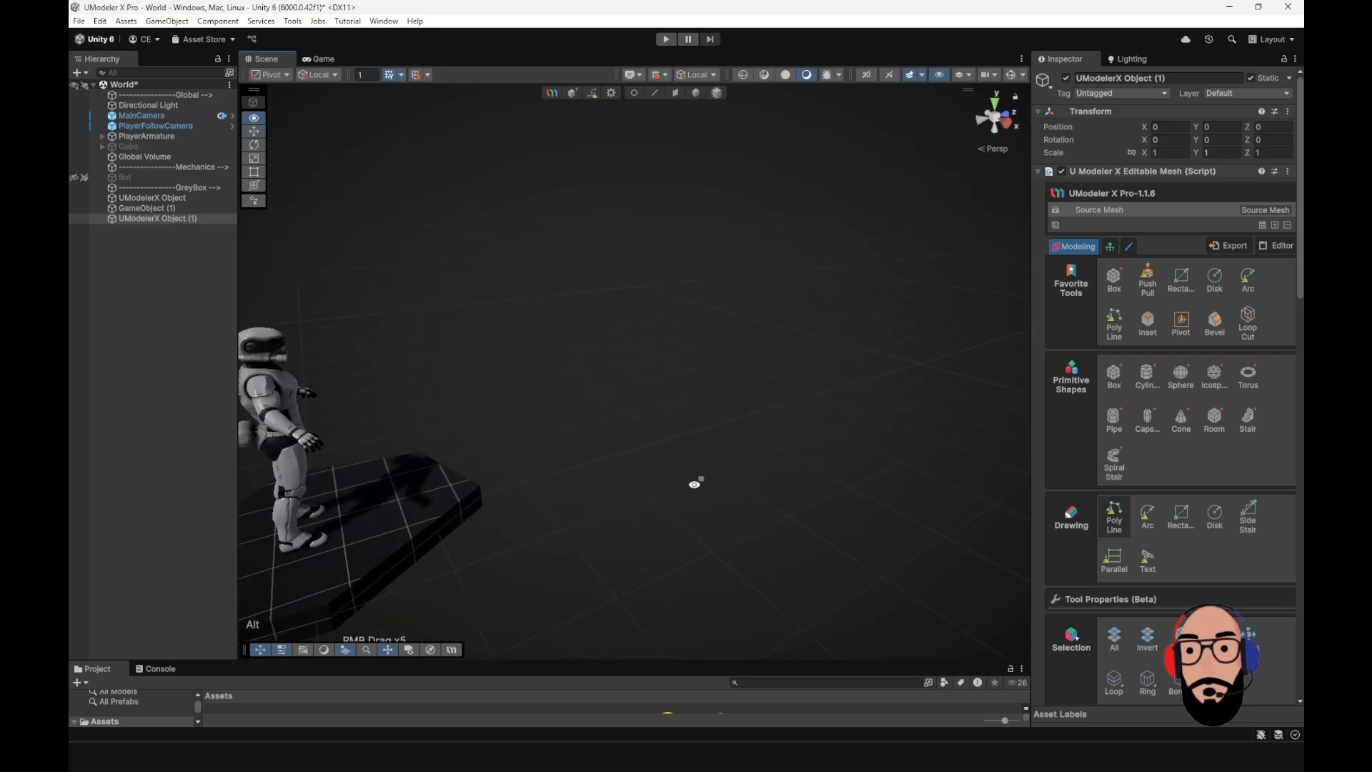
{"action": "left_click_drag", "start_coordinate": [695, 480], "coordinate": [705, 420], "text": "alt"}
{"action": "right_click_drag", "start_coordinate": [704, 419], "coordinate": [680, 410], "text": "alt"}
{"action": "left_click_drag", "start_coordinate": [680, 410], "coordinate": [618, 393], "text": "alt"}
{"action": "right_click_drag", "start_coordinate": [619, 392], "coordinate": [672, 513], "text": "alt"}
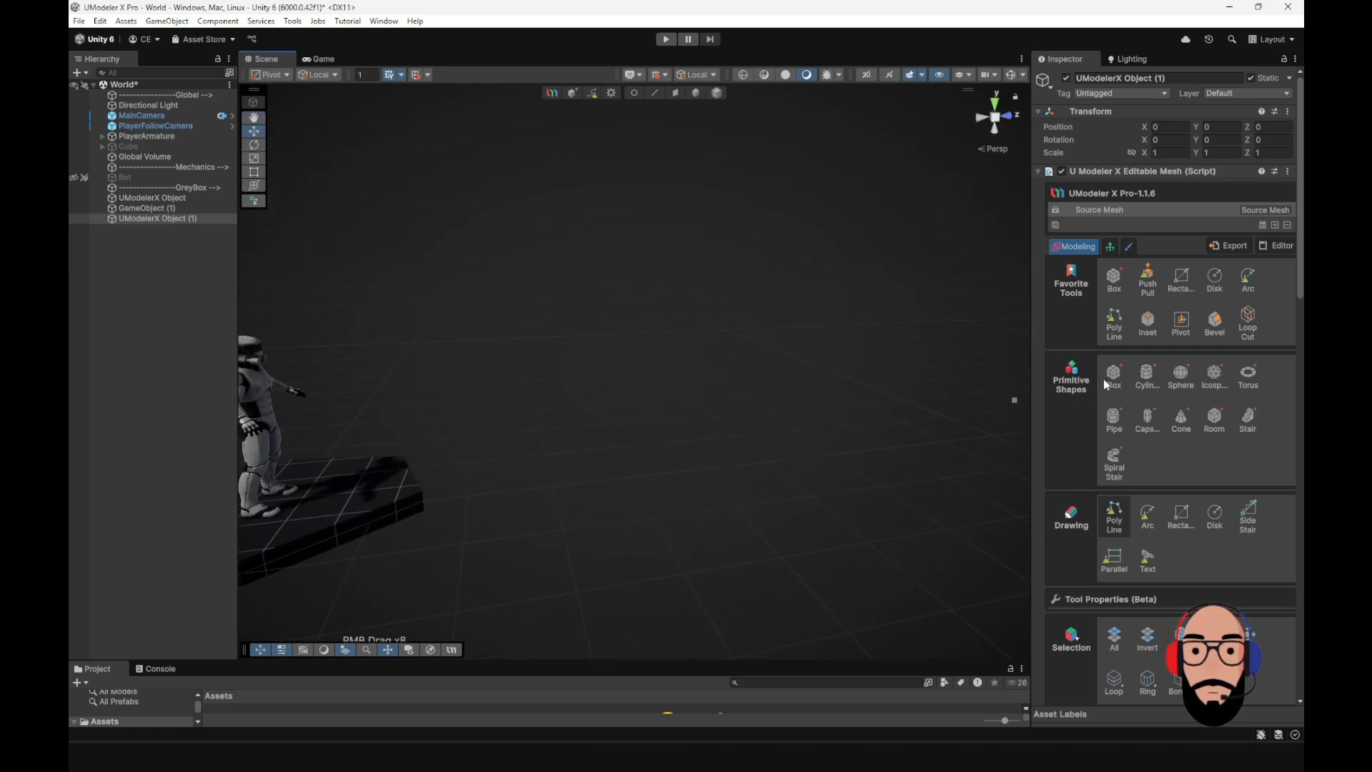
{"action": "left_click", "coordinate": [1116, 283]}
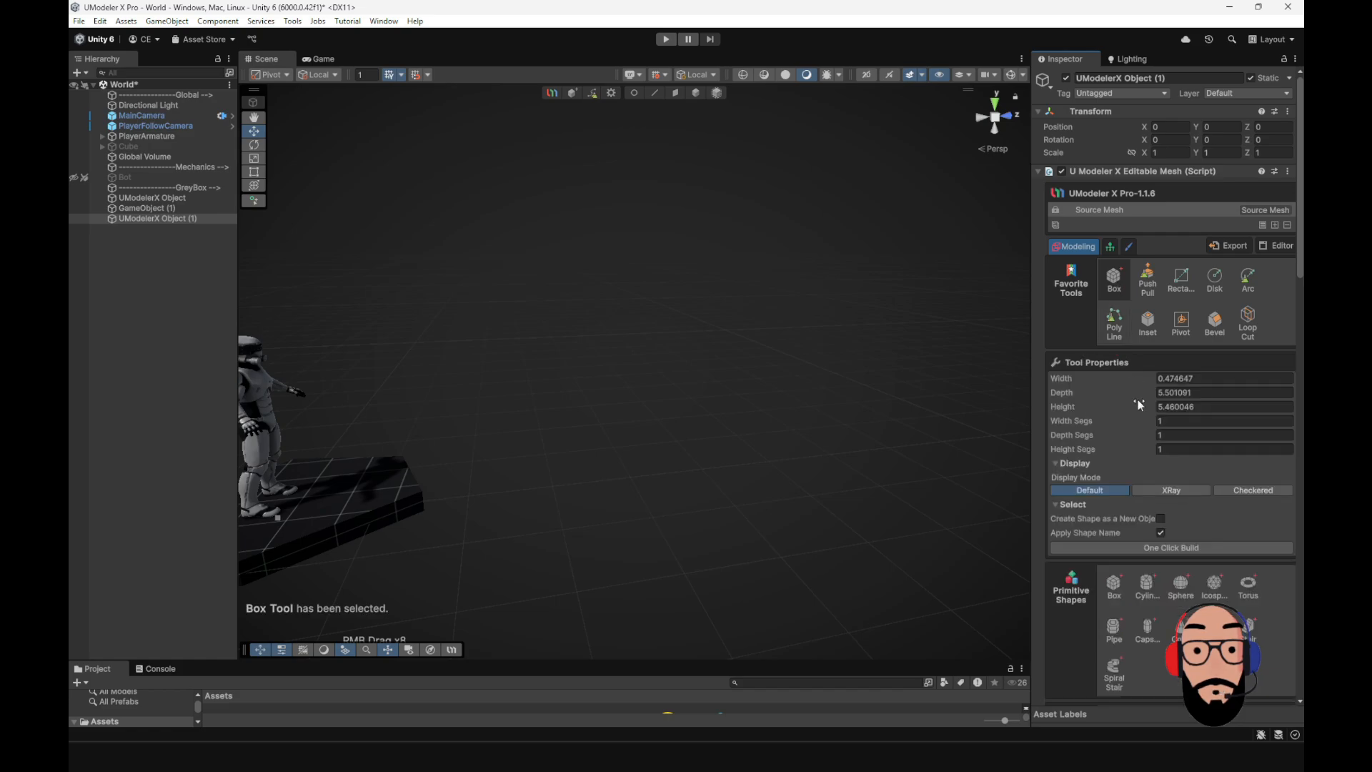
{"action": "left_click_drag", "start_coordinate": [532, 483], "coordinate": [696, 207]}
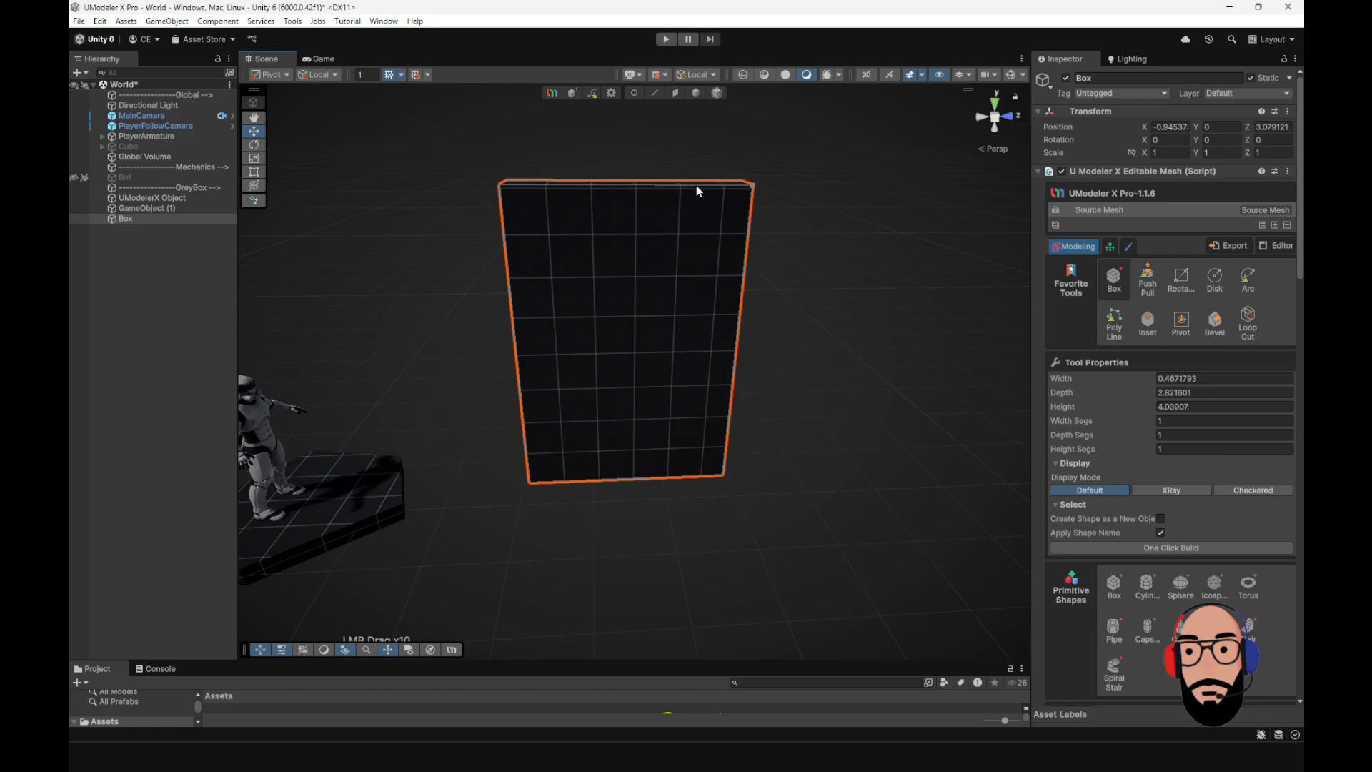
- Finish the upright box at a height of about 3.99 and view its front from several angles
{"action": "left_click", "coordinate": [695, 189]}
{"action": "left_click_drag", "start_coordinate": [669, 279], "coordinate": [716, 290], "text": "alt"}
{"action": "right_click_drag", "start_coordinate": [716, 290], "coordinate": [788, 414], "text": "alt"}
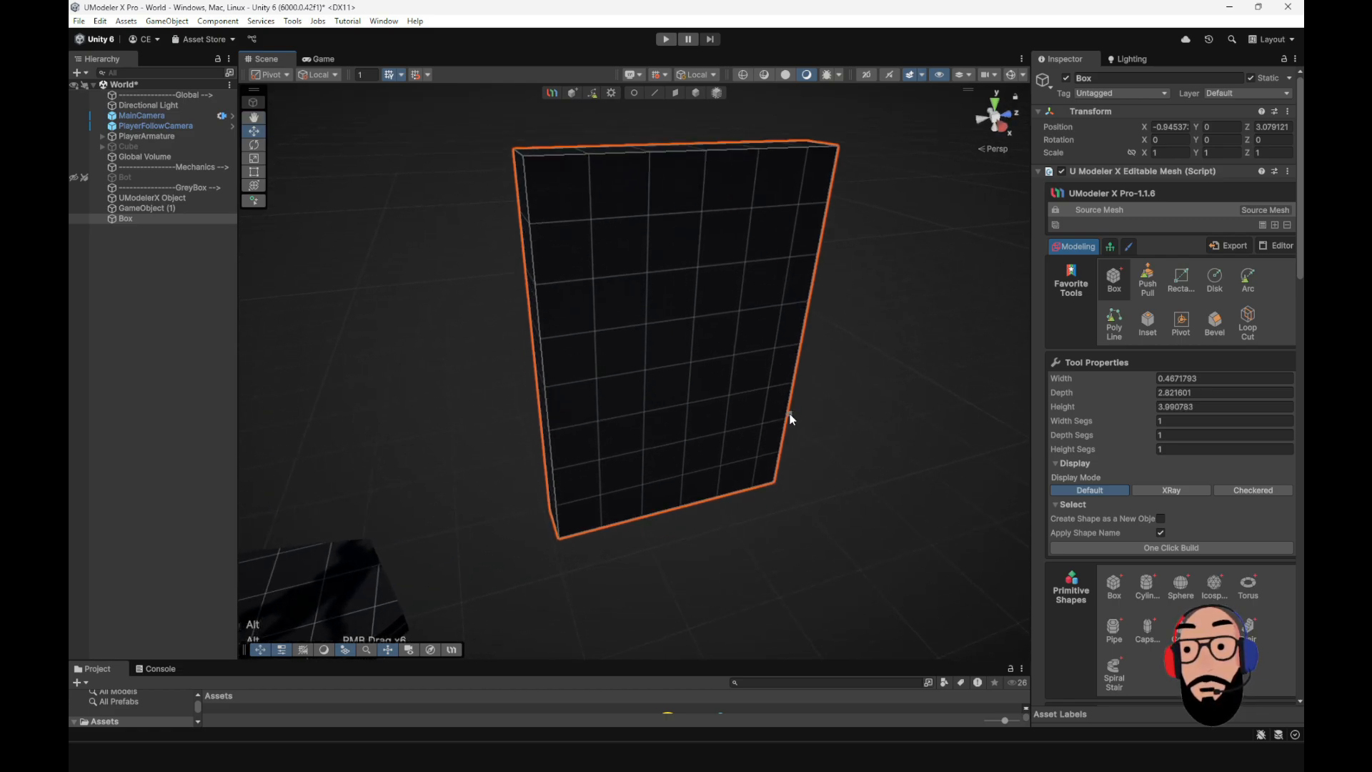
{"action": "left_click_drag", "start_coordinate": [788, 414], "coordinate": [771, 364], "text": "alt"}
{"action": "right_click_drag", "start_coordinate": [771, 365], "coordinate": [768, 417], "text": "alt"}
{"action": "left_click_drag", "start_coordinate": [766, 398], "coordinate": [765, 442], "text": "alt"}
{"action": "right_click_drag", "start_coordinate": [765, 445], "coordinate": [720, 392], "text": "alt"}
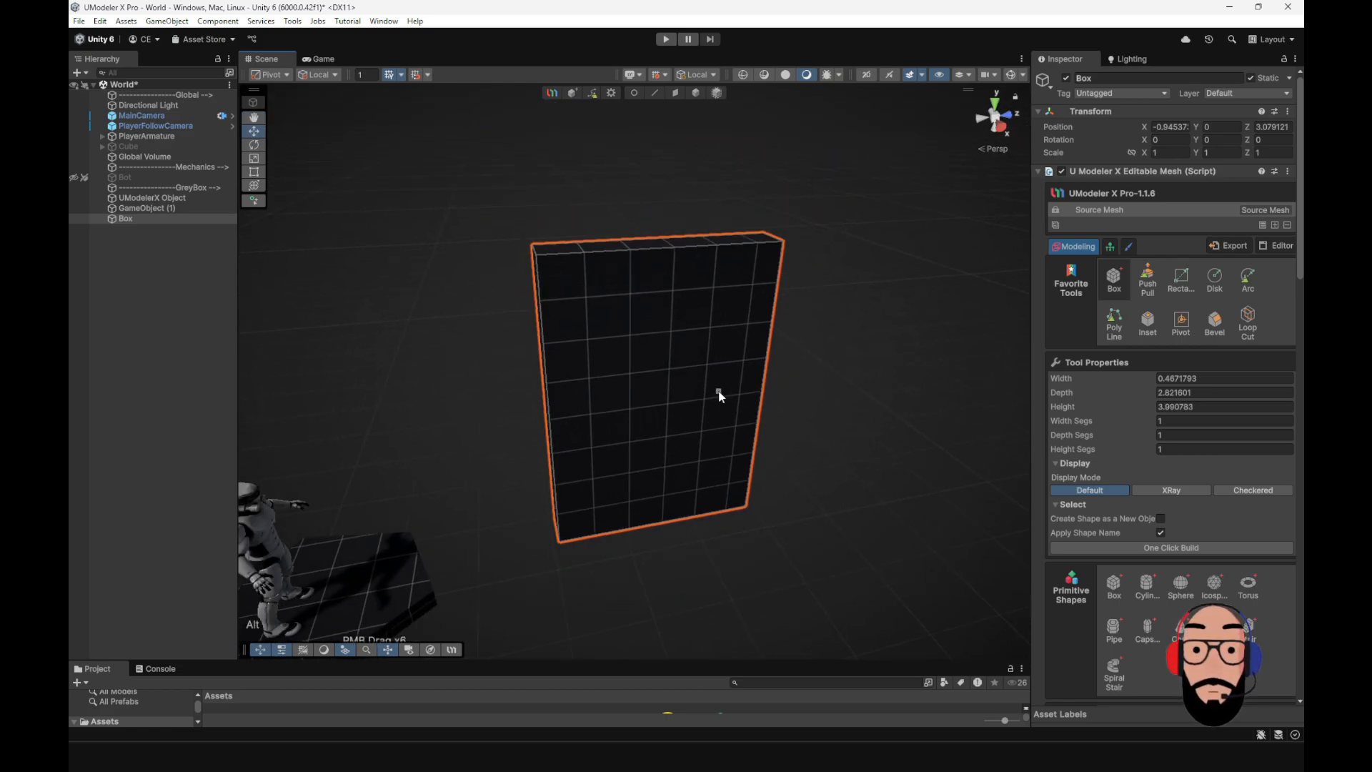
{"action": "left_click_drag", "start_coordinate": [719, 392], "coordinate": [746, 344], "text": "alt"}
{"action": "right_click_drag", "start_coordinate": [746, 344], "coordinate": [796, 439], "text": "alt"}
{"action": "left_click_drag", "start_coordinate": [795, 439], "coordinate": [750, 438], "text": "alt"}
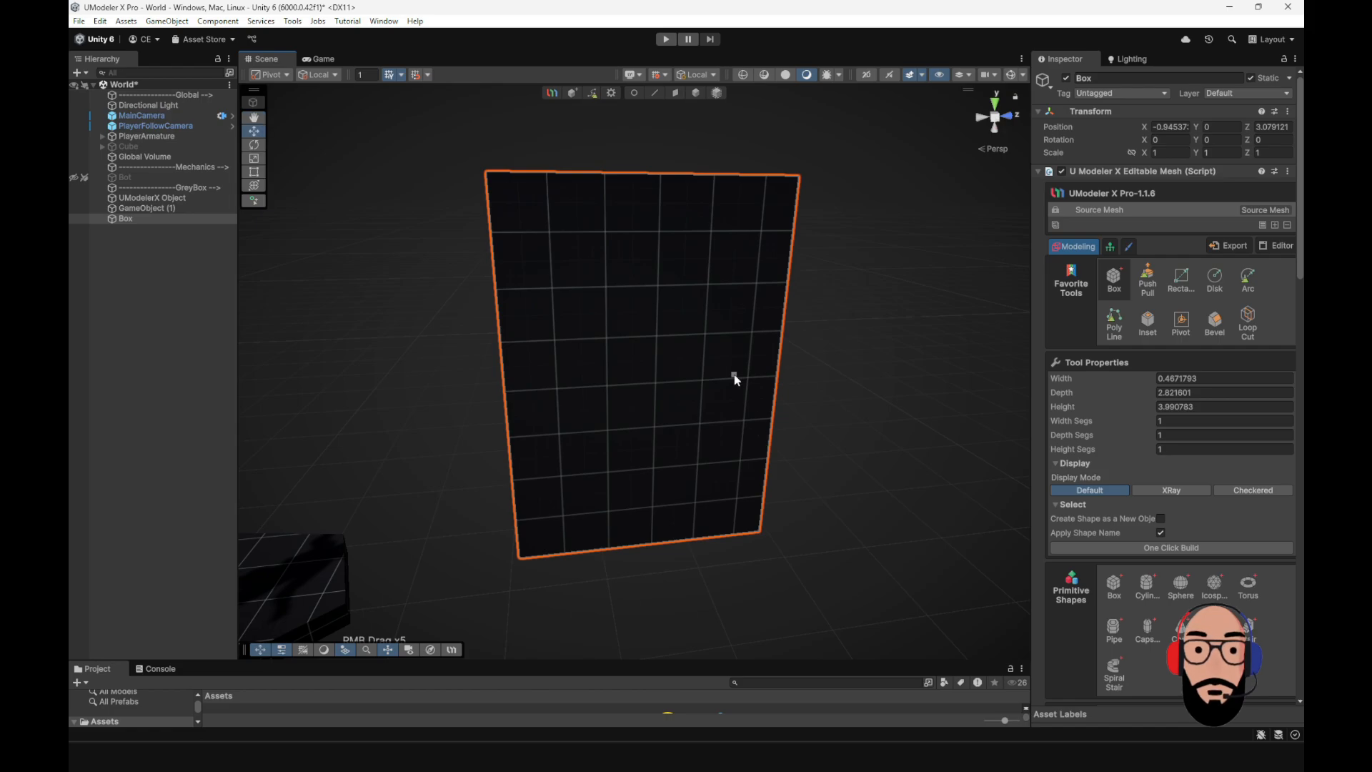
- Draw two rectangles on the upper front face, a narrow one about 0.51 by 1.54 and a wide one about 1.52 by 1.54
{"action": "left_click", "coordinate": [1180, 280]}
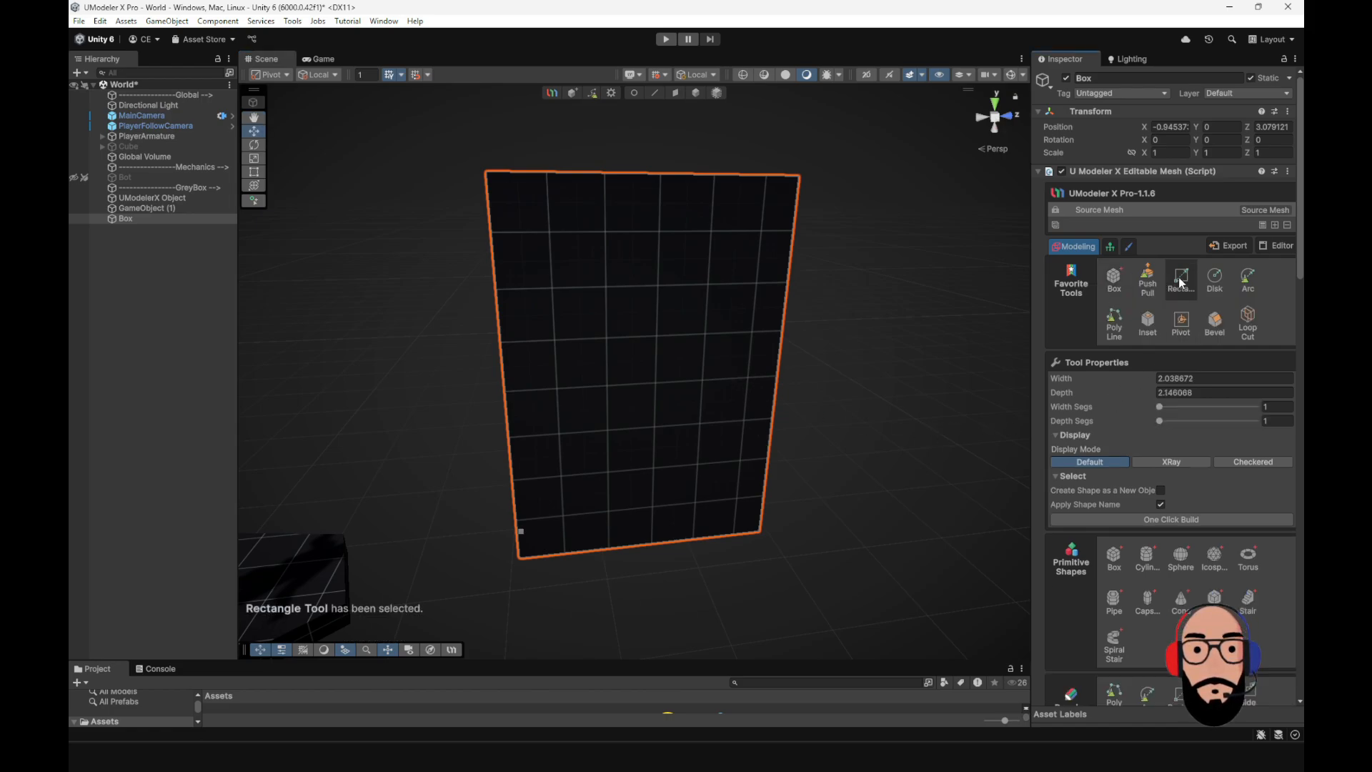
{"action": "left_click_drag", "start_coordinate": [519, 203], "coordinate": [582, 367]}
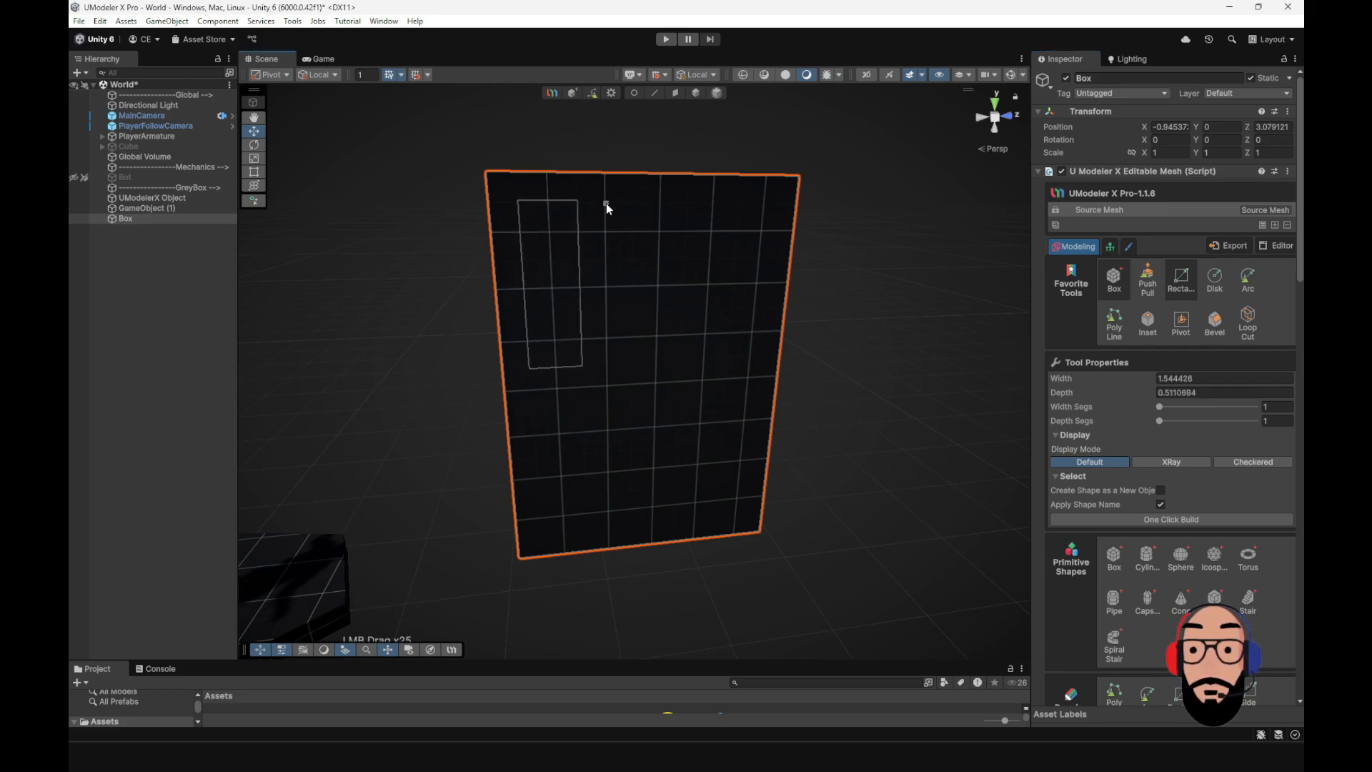
{"action": "left_click_drag", "start_coordinate": [606, 202], "coordinate": [751, 357]}
- Try to extrude the narrow rectangle's face on the wall, and undo the extrusion
{"action": "left_click_drag", "start_coordinate": [607, 360], "coordinate": [655, 363], "text": "alt"}
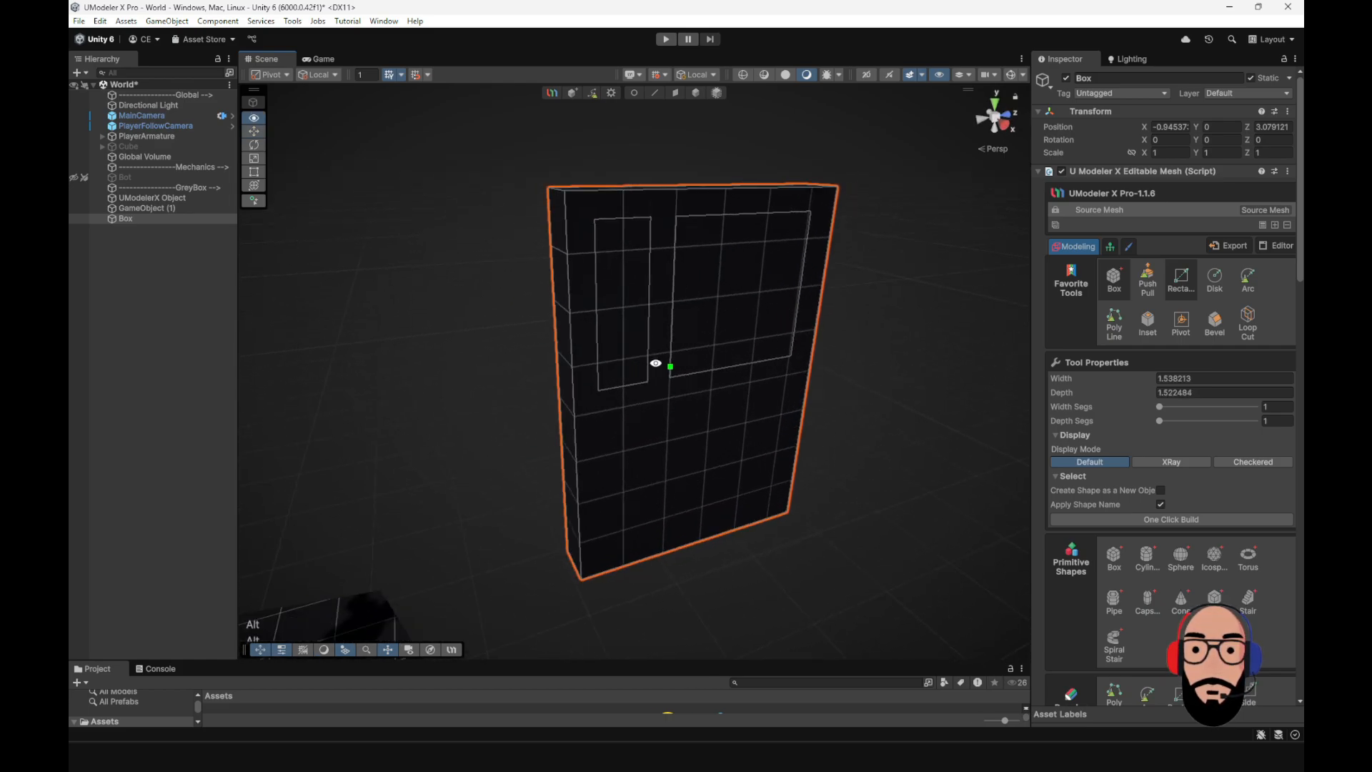
{"action": "right_click_drag", "start_coordinate": [655, 363], "coordinate": [715, 378], "text": "alt"}
{"action": "left_click_drag", "start_coordinate": [716, 379], "coordinate": [655, 378], "text": "alt"}
{"action": "right_click_drag", "start_coordinate": [655, 379], "coordinate": [643, 334], "text": "alt"}
{"action": "mouse_move", "coordinate": [644, 334]}
{"action": "left_mouse_down", "text": "alt"}
{"action": "mouse_move", "coordinate": [744, 331]}
{"action": "mouse_move", "coordinate": [657, 330]}
{"action": "left_mouse_up", "text": "alt"}
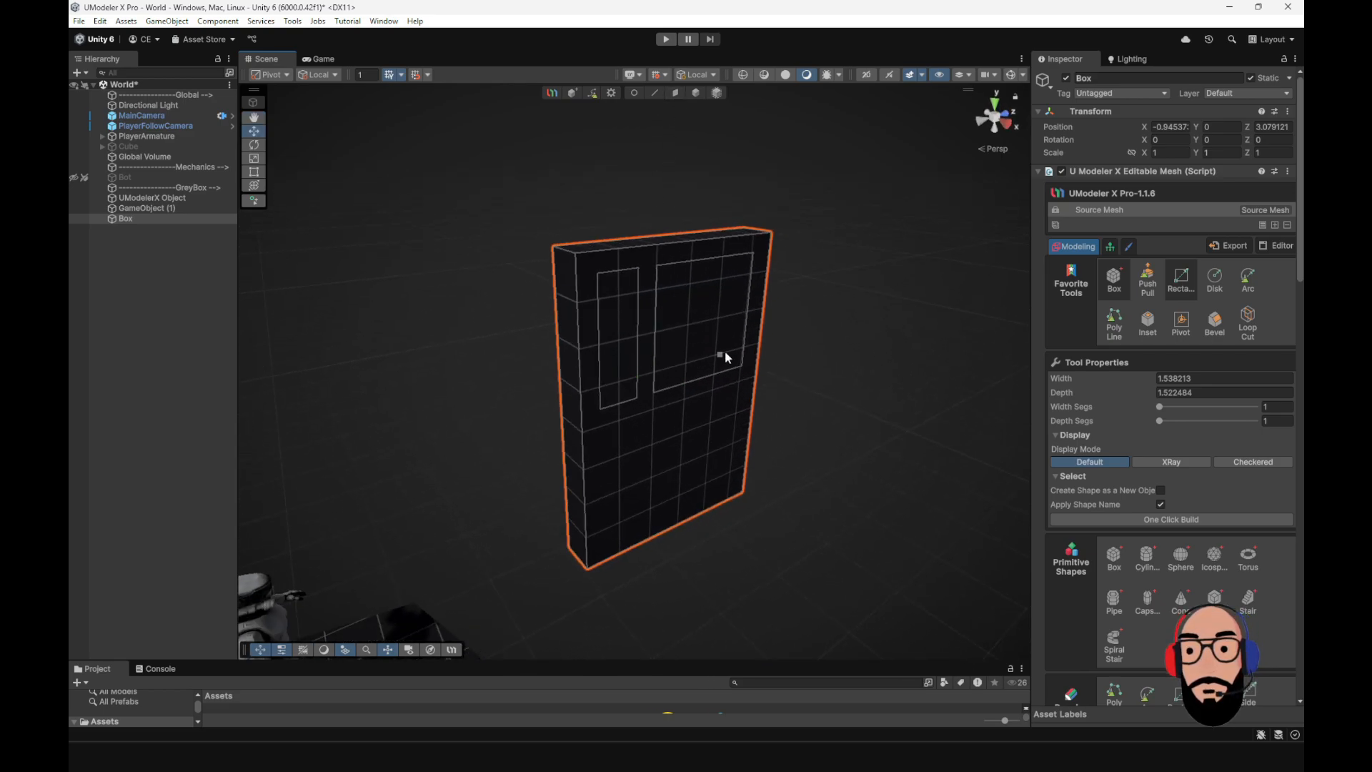
{"action": "right_click_drag", "start_coordinate": [724, 353], "coordinate": [705, 389], "text": "alt"}
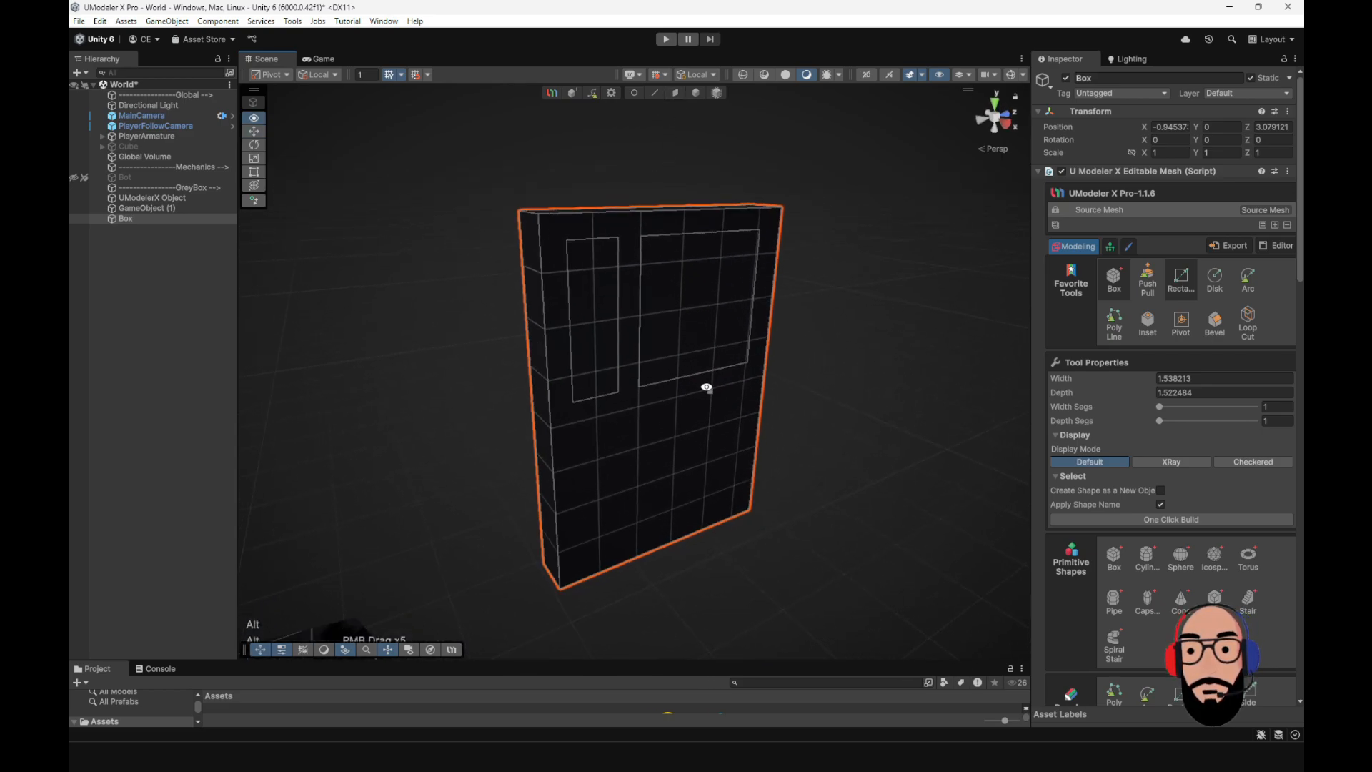
{"action": "left_click", "coordinate": [676, 94]}
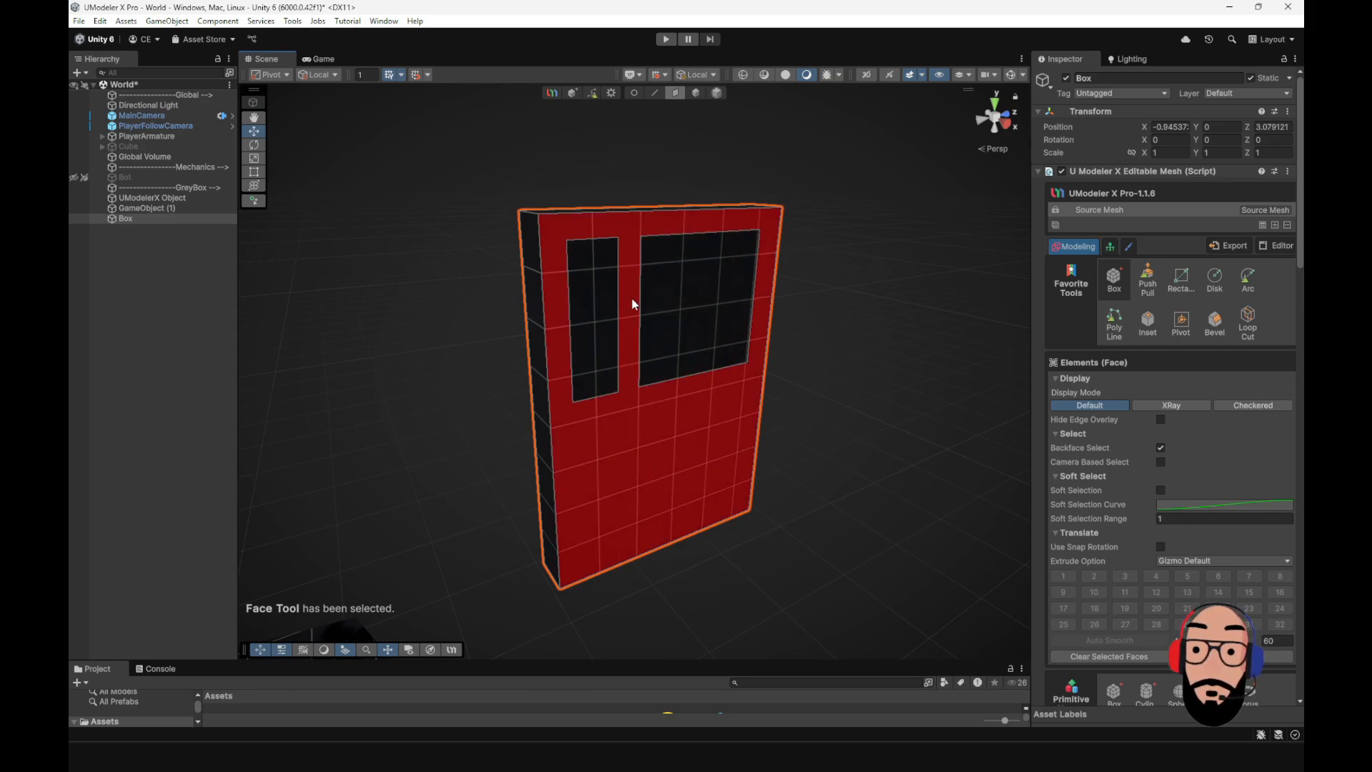
{"action": "left_click", "coordinate": [609, 313]}
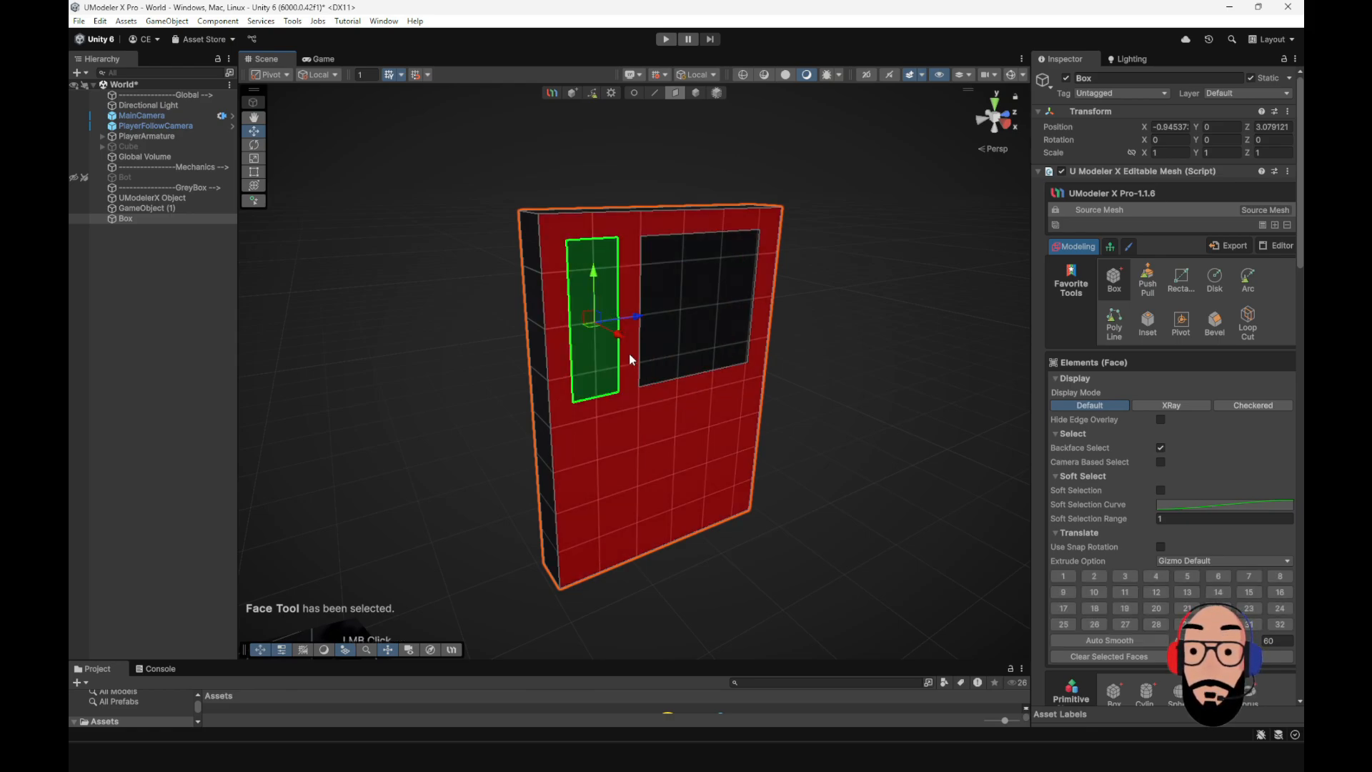
{"action": "mouse_move", "coordinate": [628, 354]}
{"action": "left_mouse_down", "text": "shift"}
{"action": "mouse_move", "coordinate": [658, 371]}
{"action": "mouse_move", "coordinate": [638, 355]}
{"action": "mouse_move", "coordinate": [633, 370]}
{"action": "left_mouse_up", "text": "shift"}
{"action": "key", "text": "ctrl+z"}
{"action": "key", "text": "ctrl+z"}
- Try extruding the wide rectangle's face outward from the wall by about 0.59, and undo it
{"action": "left_click", "coordinate": [690, 333]}
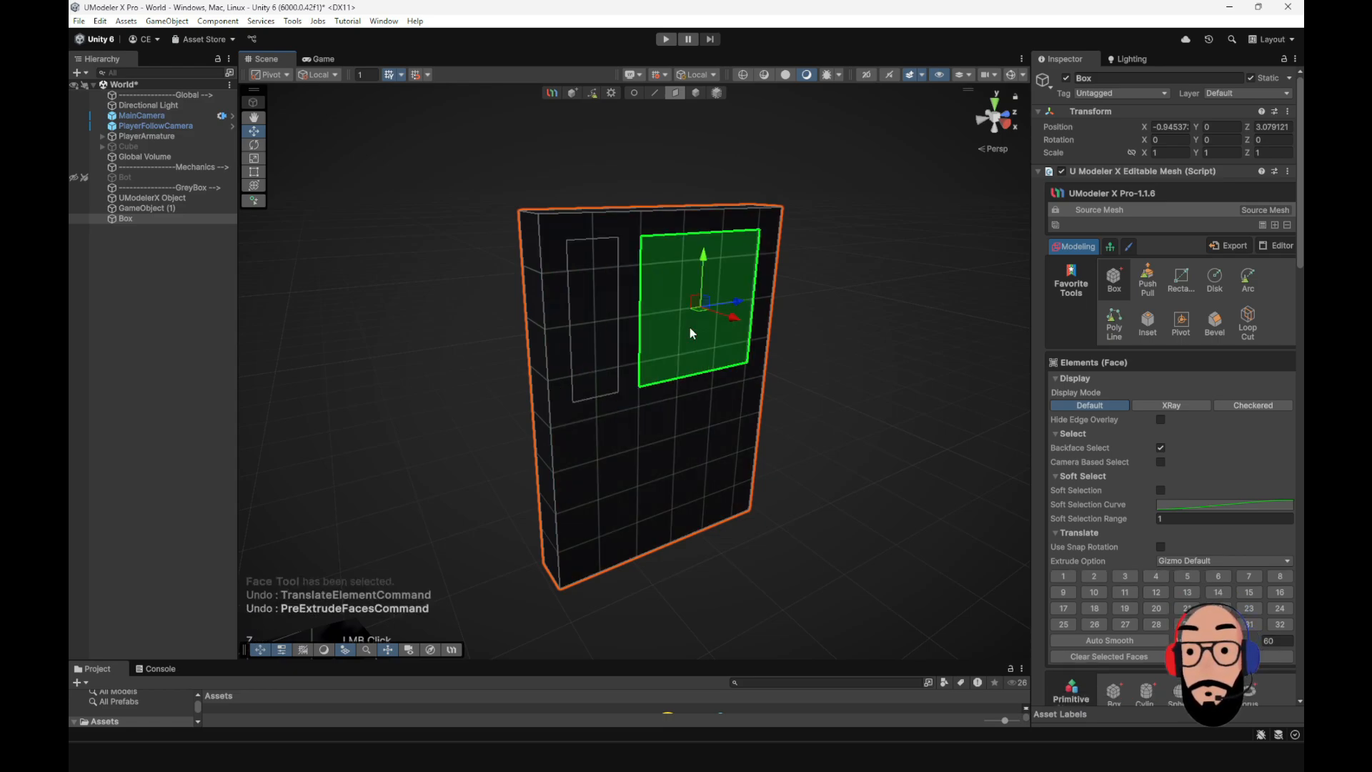
{"action": "left_click_drag", "start_coordinate": [728, 325], "coordinate": [770, 343], "text": "shift"}
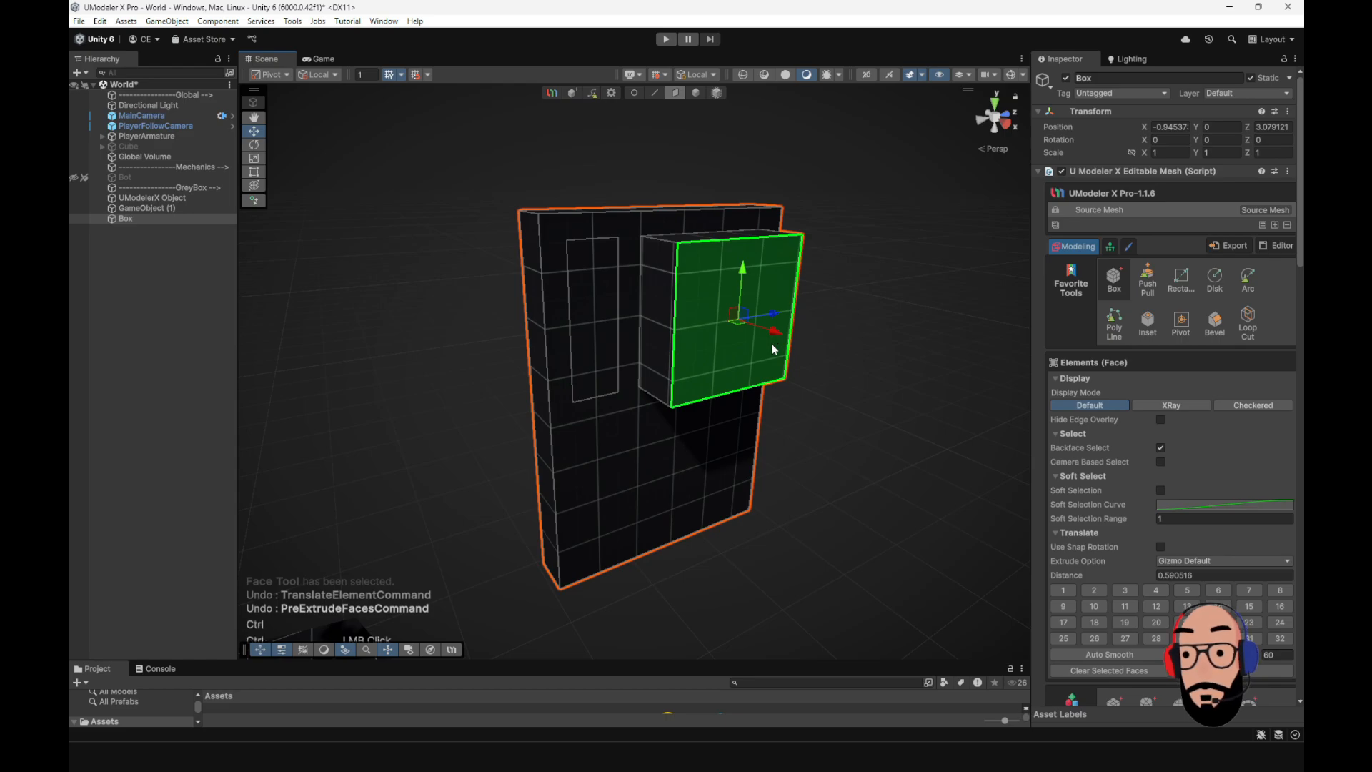
{"action": "key", "text": "ctrl+z"}
- Try extruding the wide rectangle's face inward by about 0.41 to form a recess, and undo the extrusion
{"action": "mouse_move", "coordinate": [647, 386]}
{"action": "left_mouse_down", "text": "alt"}
{"action": "mouse_move", "coordinate": [808, 419]}
{"action": "mouse_move", "coordinate": [769, 392]}
{"action": "mouse_move", "coordinate": [639, 371]}
{"action": "left_mouse_up", "text": "alt"}
{"action": "right_click_drag", "start_coordinate": [640, 373], "coordinate": [689, 460], "text": "alt"}
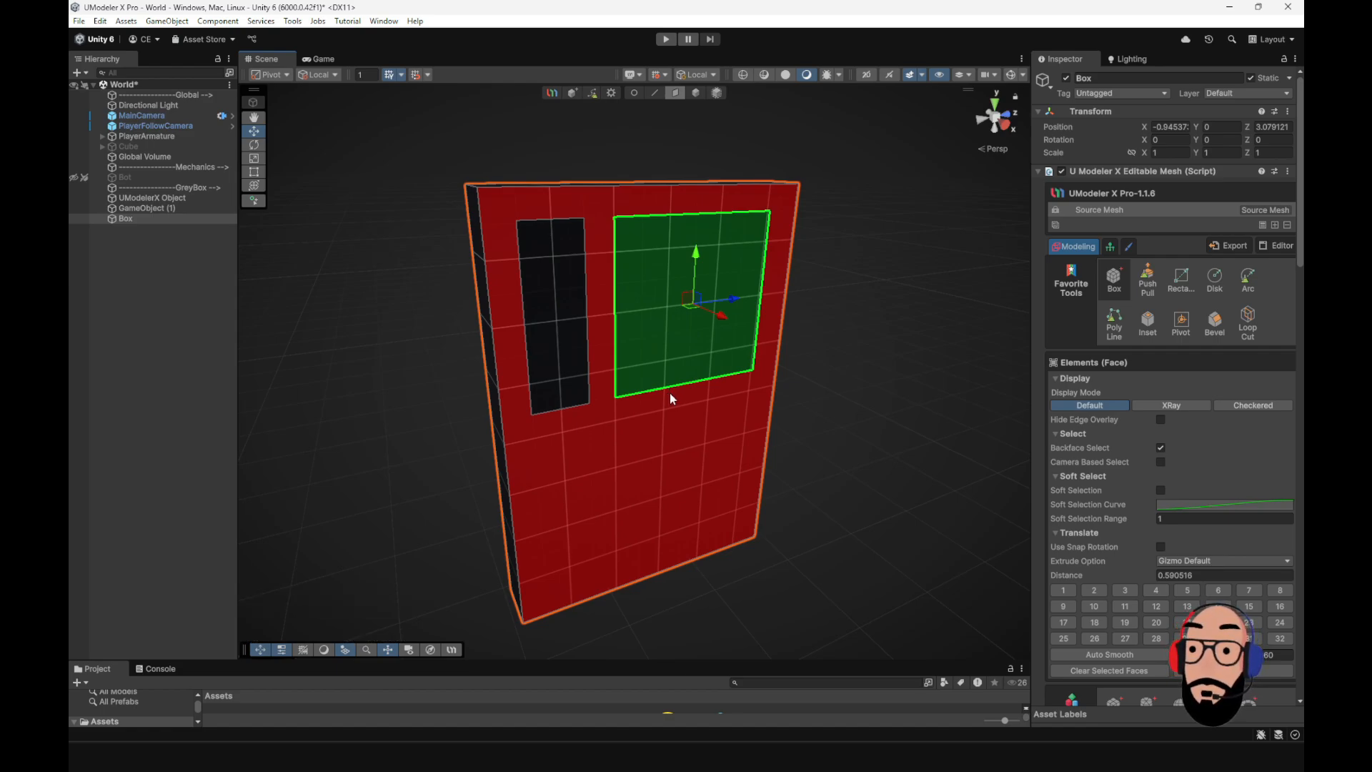
{"action": "right_click_drag", "start_coordinate": [591, 297], "coordinate": [579, 315], "text": "alt"}
{"action": "left_click_drag", "start_coordinate": [578, 314], "coordinate": [607, 290], "text": "alt"}
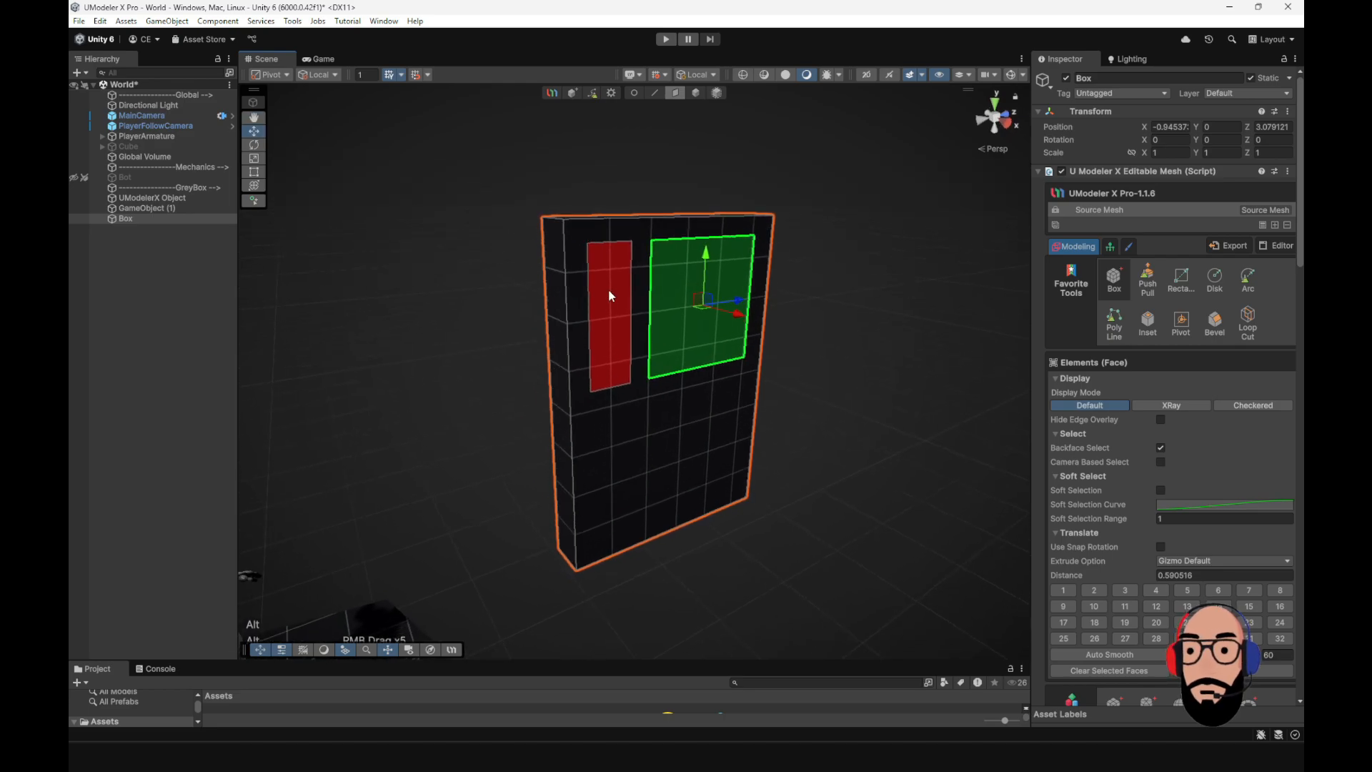
{"action": "right_click_drag", "start_coordinate": [607, 290], "coordinate": [683, 293], "text": "alt"}
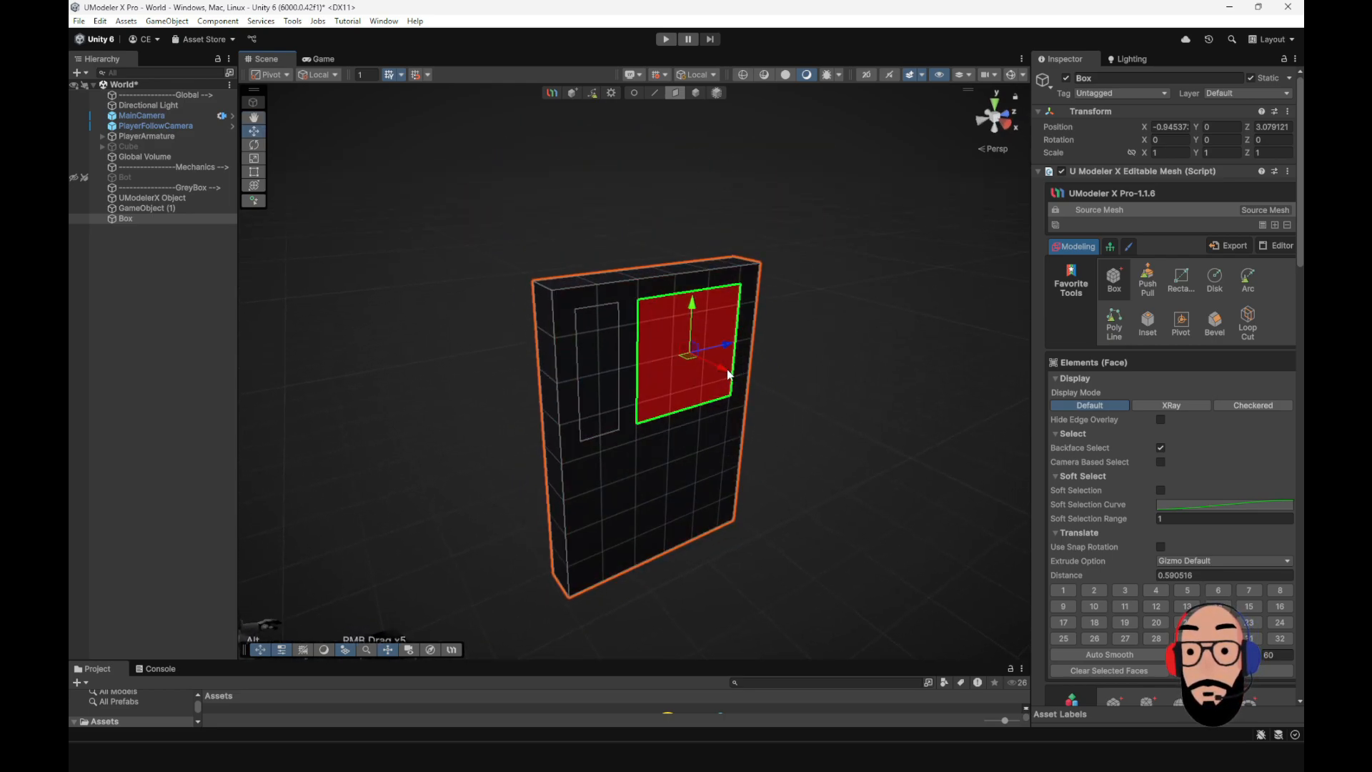
{"action": "left_click_drag", "start_coordinate": [726, 369], "coordinate": [703, 368], "text": "shift"}
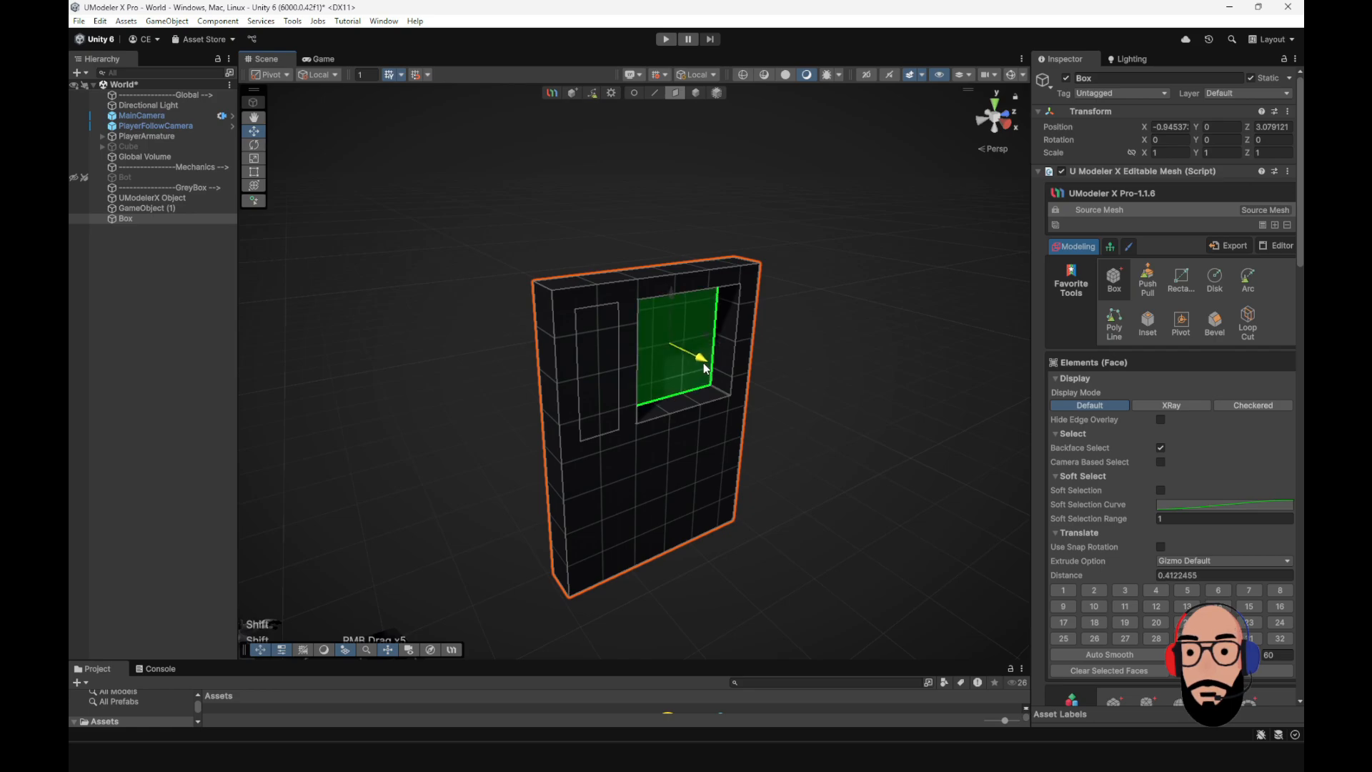
{"action": "right_click_drag", "start_coordinate": [727, 378], "coordinate": [780, 440], "text": "alt"}
{"action": "left_click_drag", "start_coordinate": [780, 440], "coordinate": [640, 393], "text": "alt"}
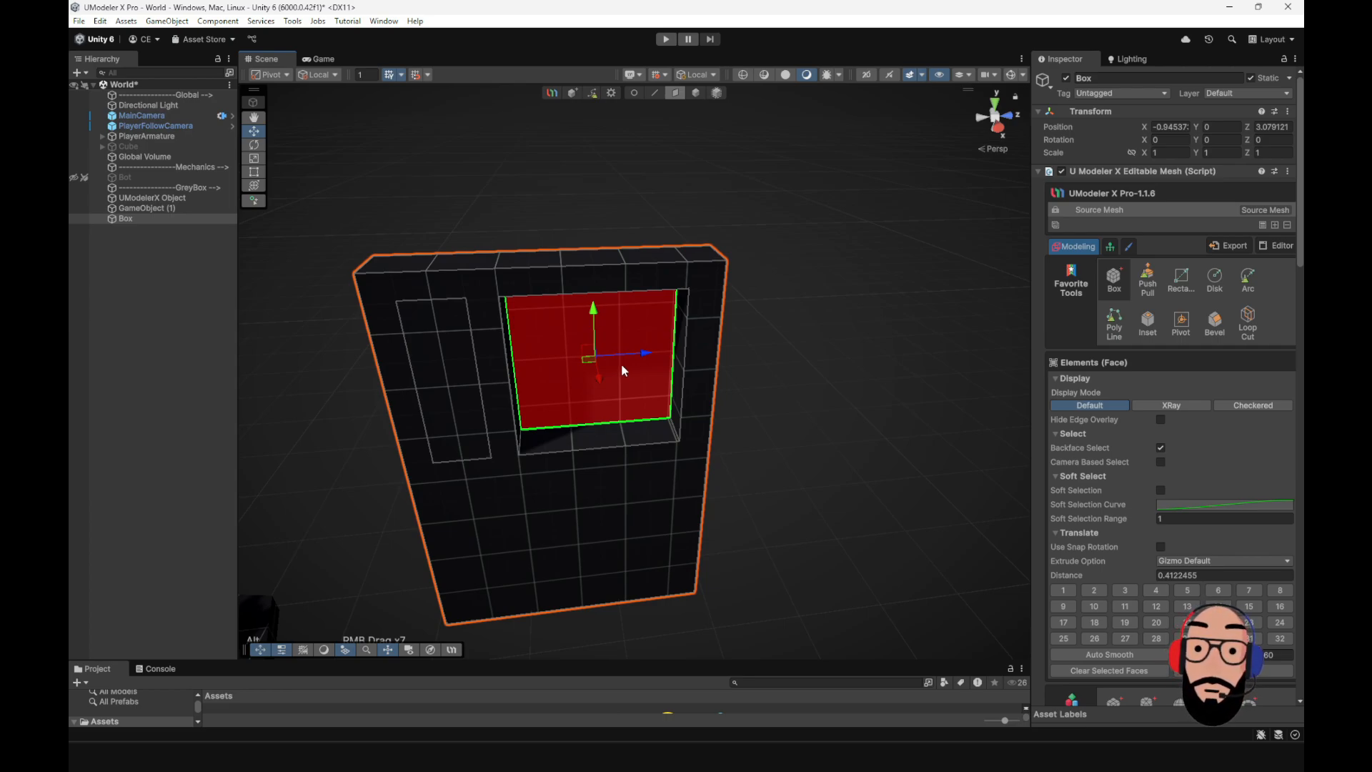
{"action": "key", "text": "ctrl+z"}
{"action": "key", "text": "ctrl+z"}
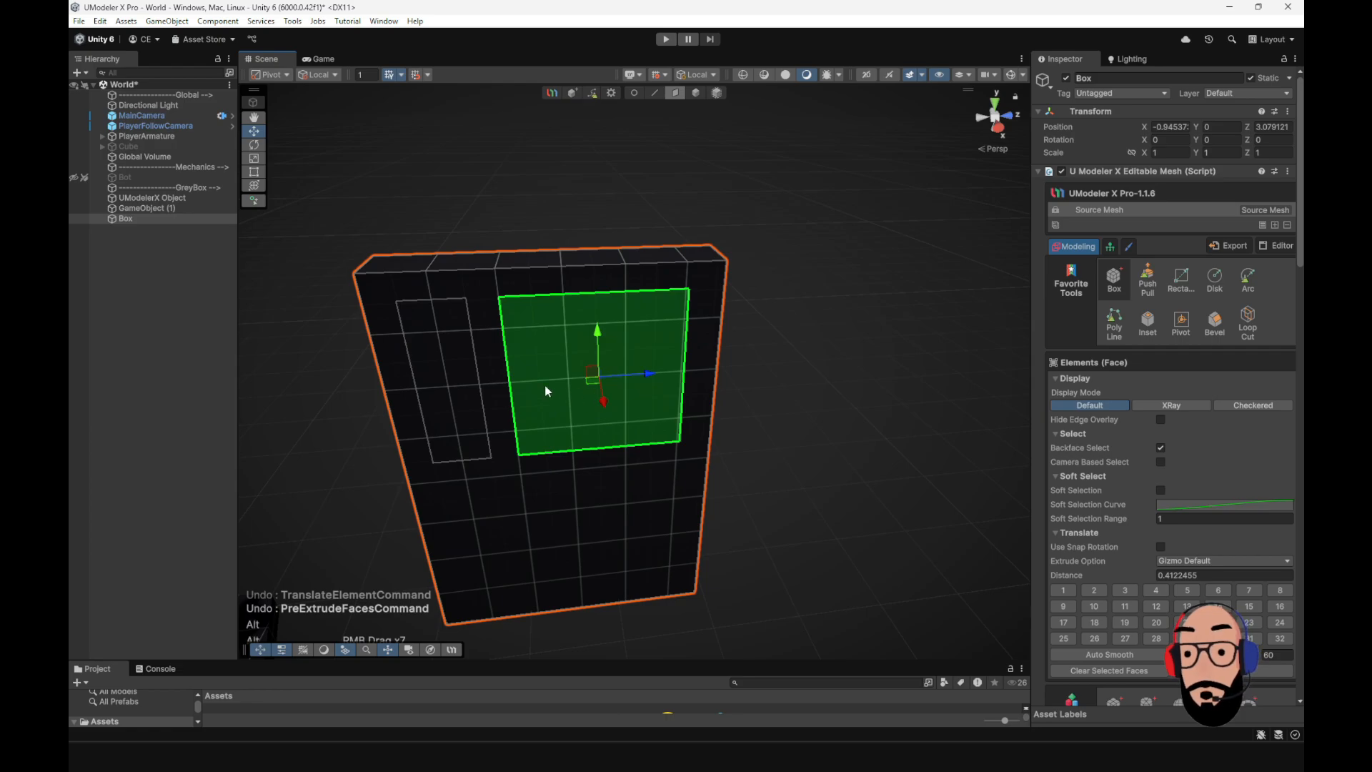
- Push the narrow rectangle all the way through the wall with the Push Pull tool to cut a slim opening
{"action": "left_click_drag", "start_coordinate": [545, 386], "coordinate": [604, 423], "text": "alt"}
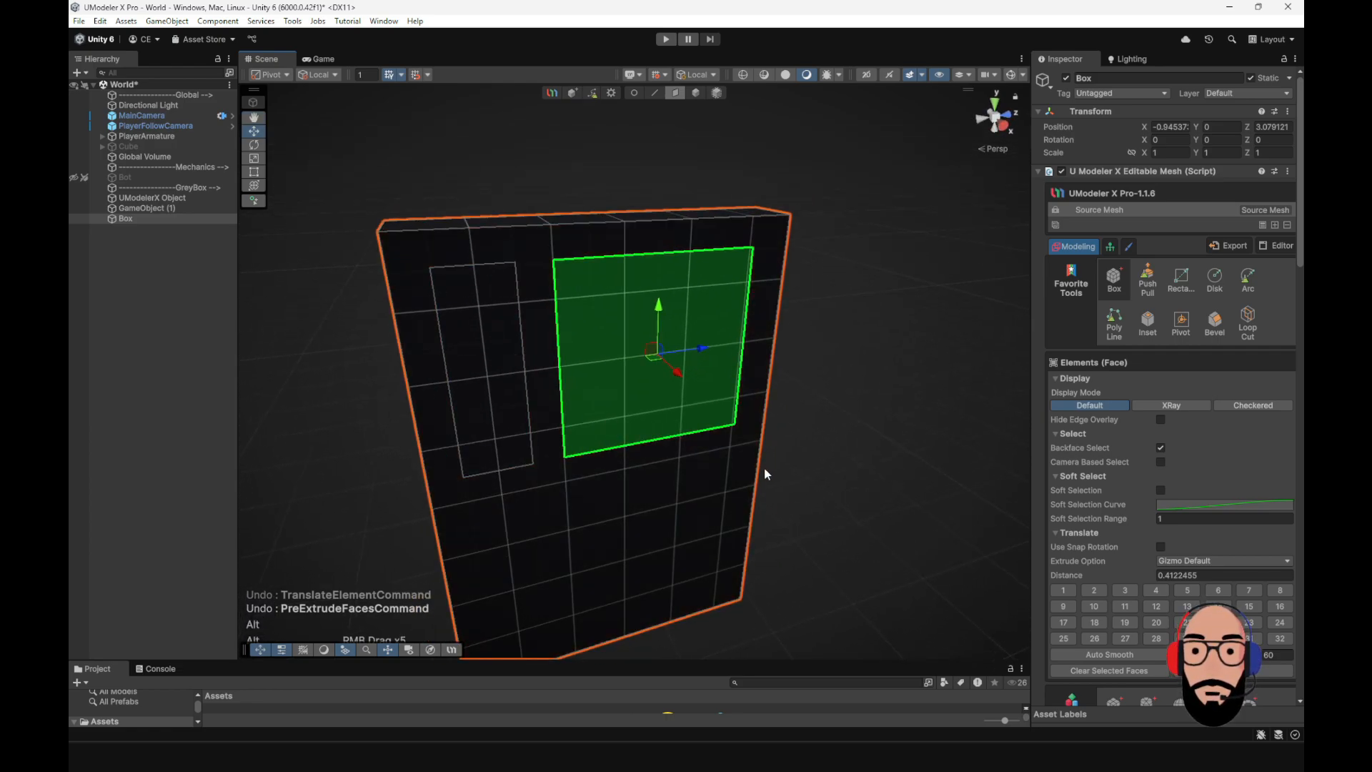
{"action": "mouse_move", "coordinate": [733, 467]}
{"action": "left_mouse_down", "text": "alt"}
{"action": "mouse_move", "coordinate": [683, 433]}
{"action": "mouse_move", "coordinate": [735, 444]}
{"action": "left_mouse_up", "text": "alt"}
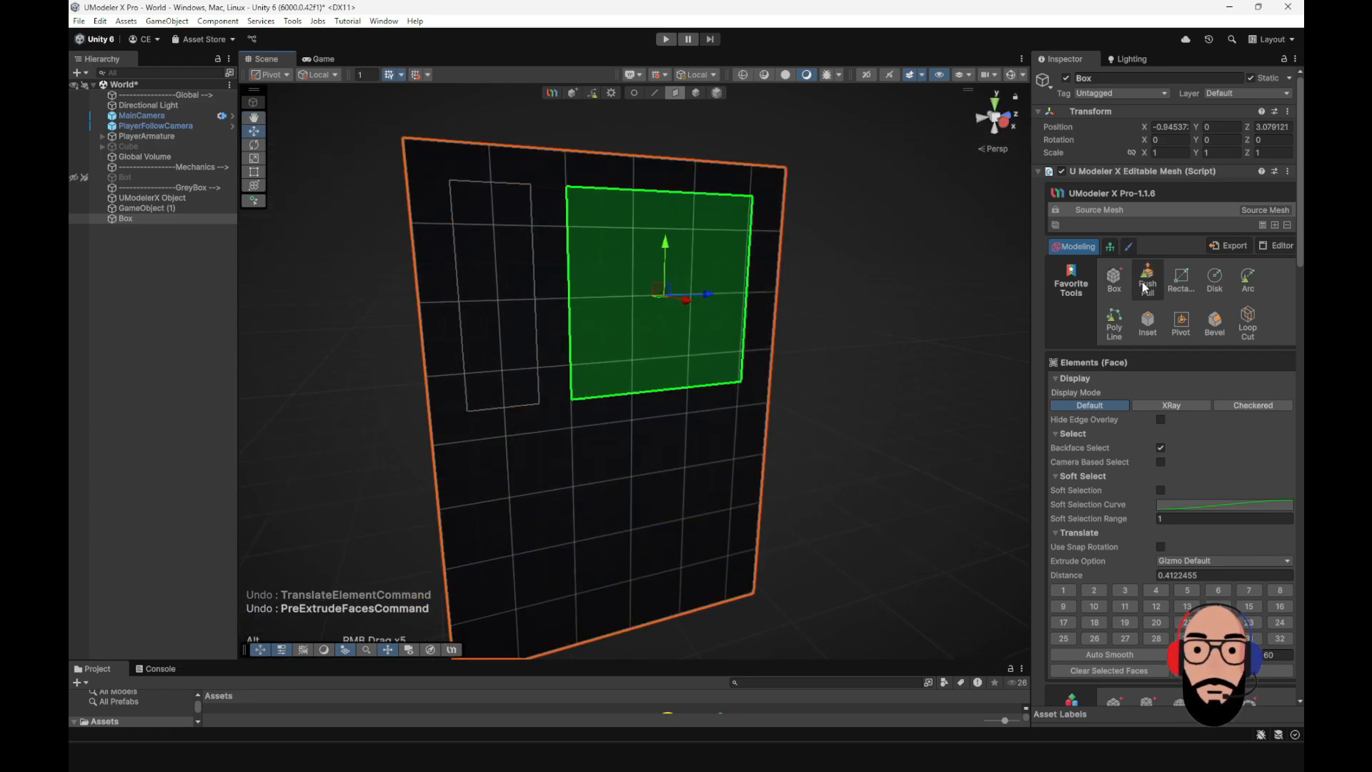
{"action": "left_click", "coordinate": [1148, 280]}
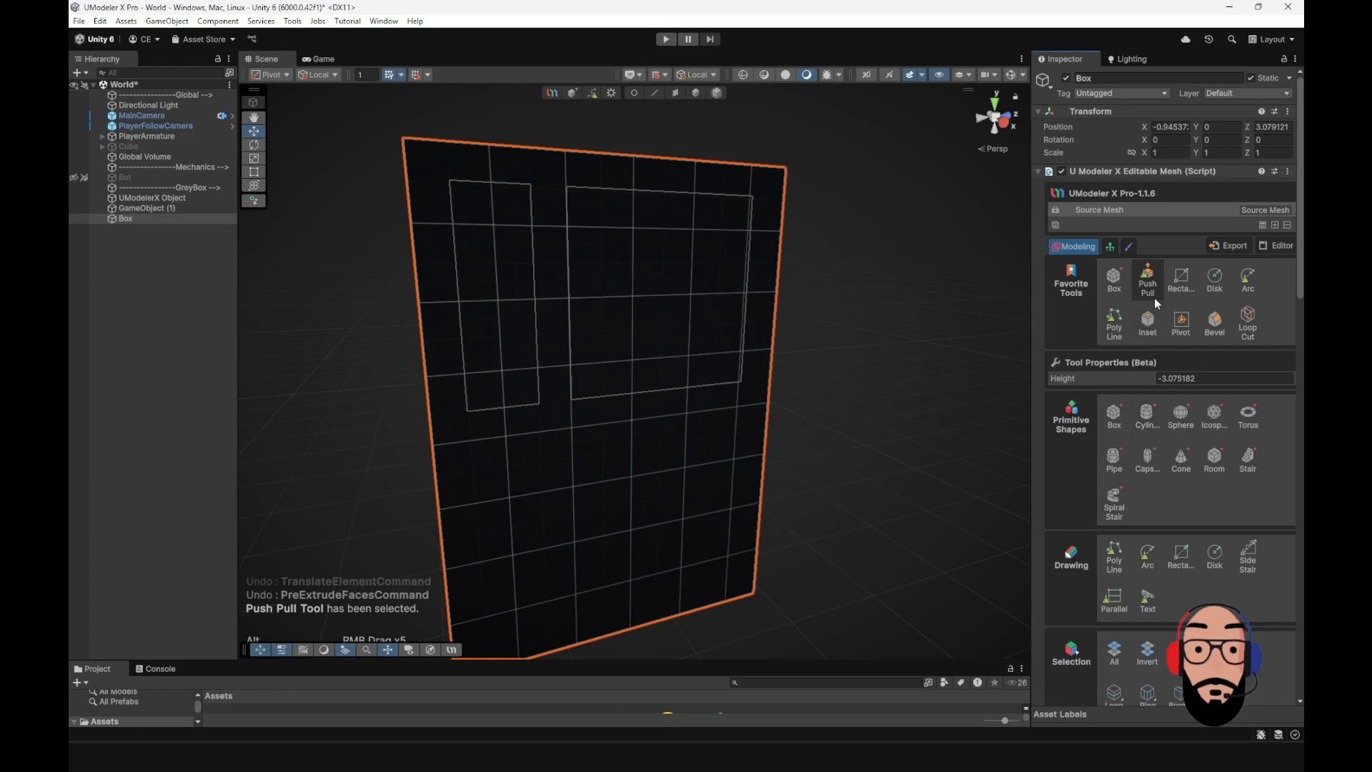
{"action": "right_click_drag", "start_coordinate": [565, 287], "coordinate": [537, 312], "text": "alt"}
{"action": "left_click_drag", "start_coordinate": [538, 312], "coordinate": [549, 348], "text": "alt"}
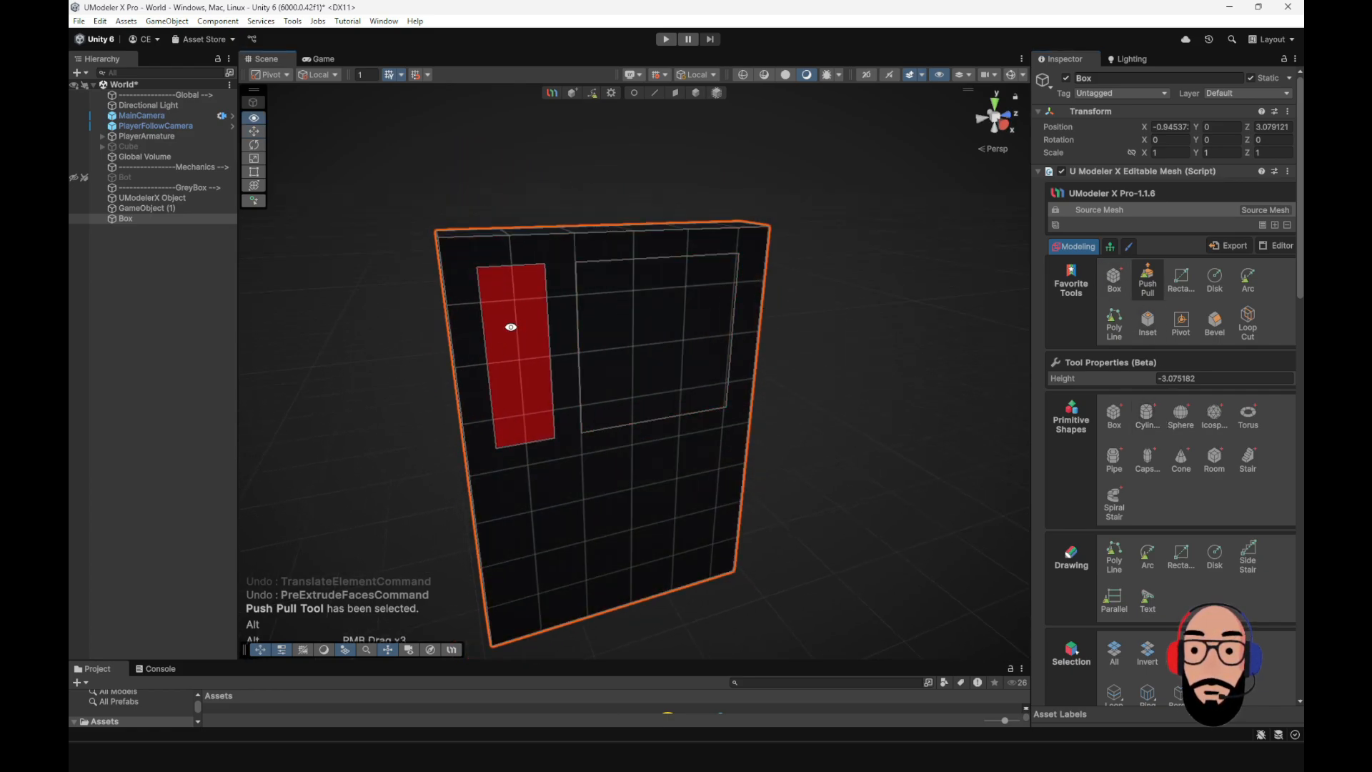
{"action": "left_click_drag", "start_coordinate": [509, 321], "coordinate": [543, 349], "text": "alt"}
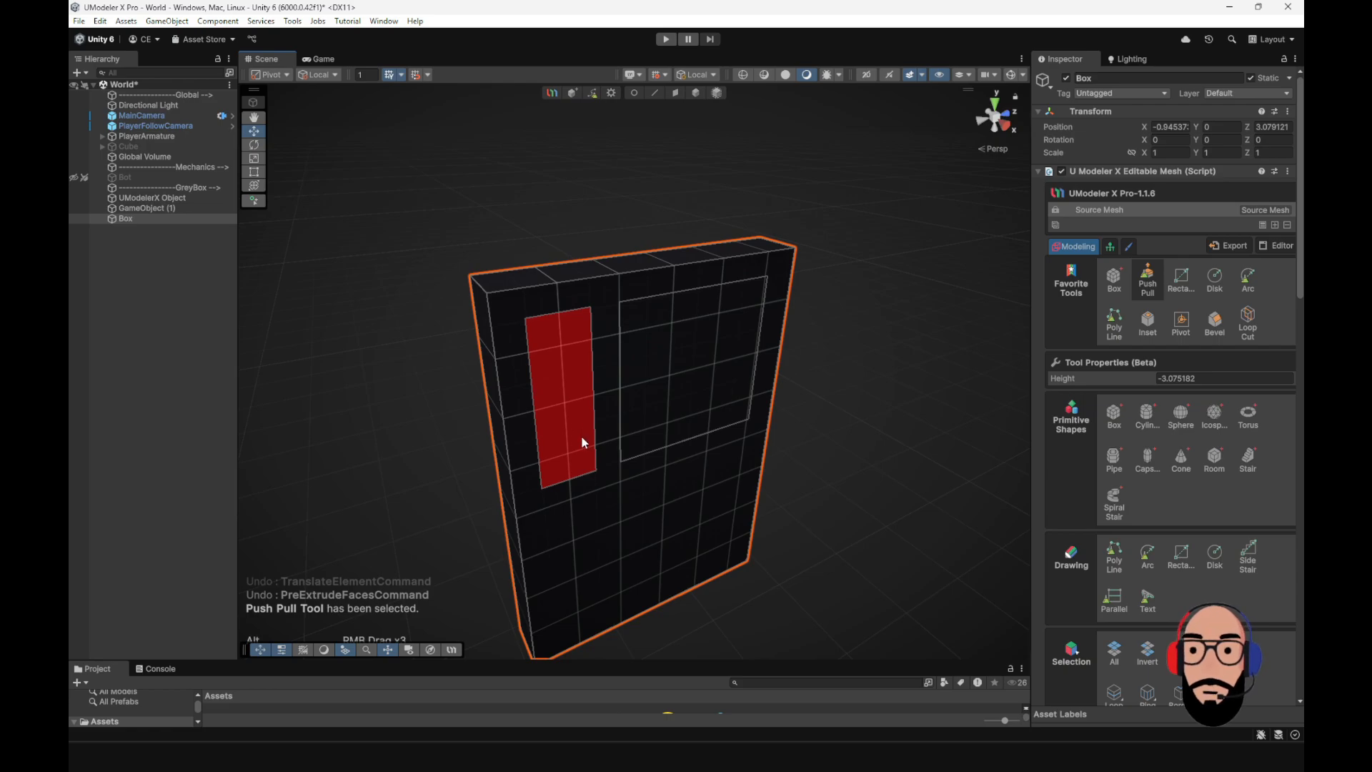
{"action": "left_click_drag", "start_coordinate": [582, 443], "coordinate": [508, 352]}
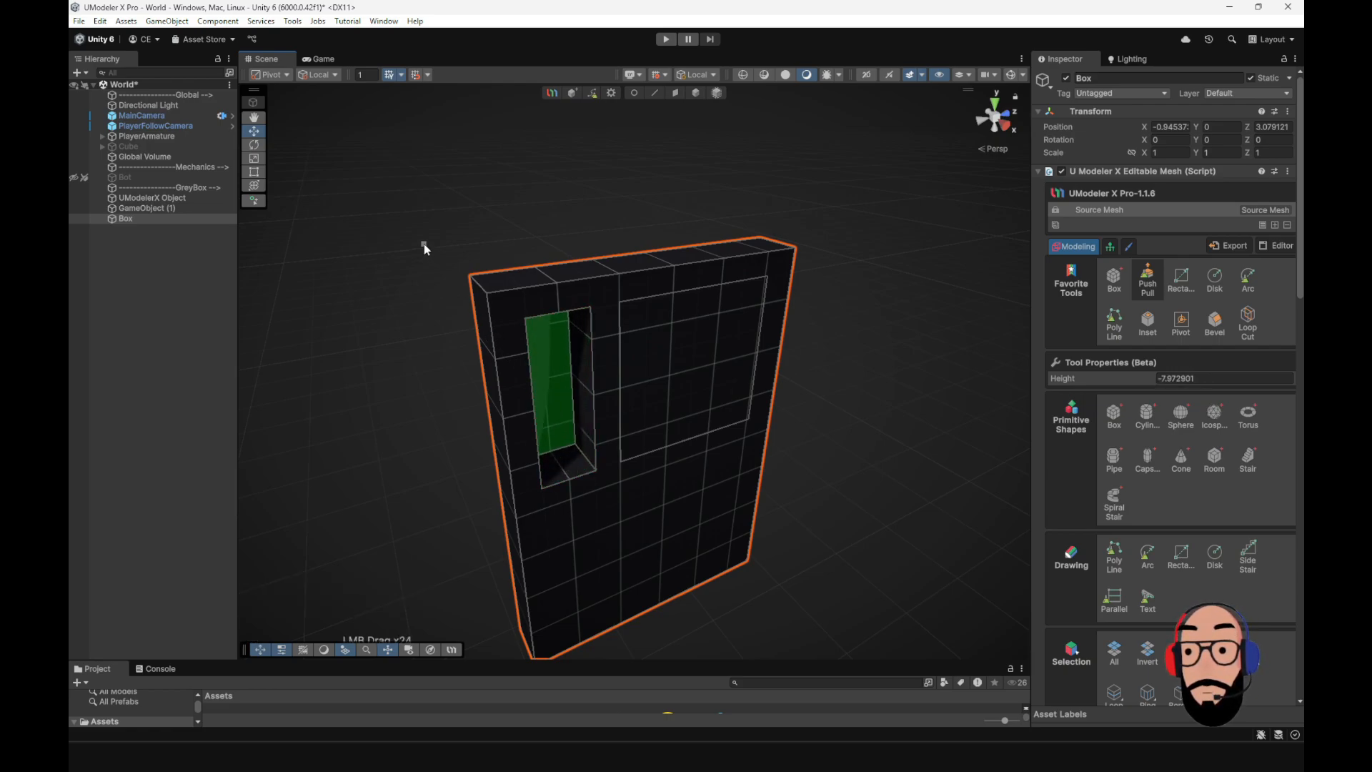
{"action": "left_click_drag", "start_coordinate": [424, 245], "coordinate": [424, 246]}
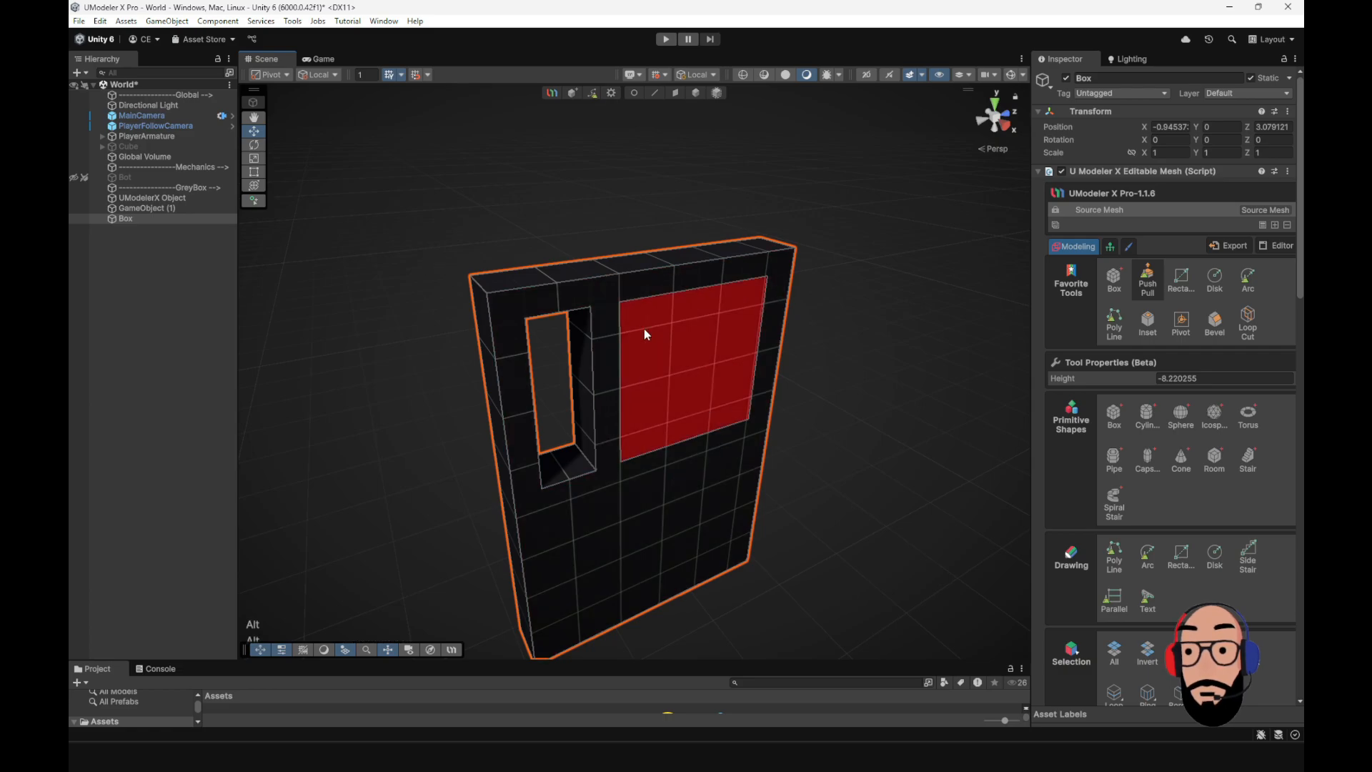
- Try moving the lower corner vertex on the far edge of the narrow opening, and undo the move
{"action": "left_click_drag", "start_coordinate": [644, 328], "coordinate": [671, 319], "text": "alt"}
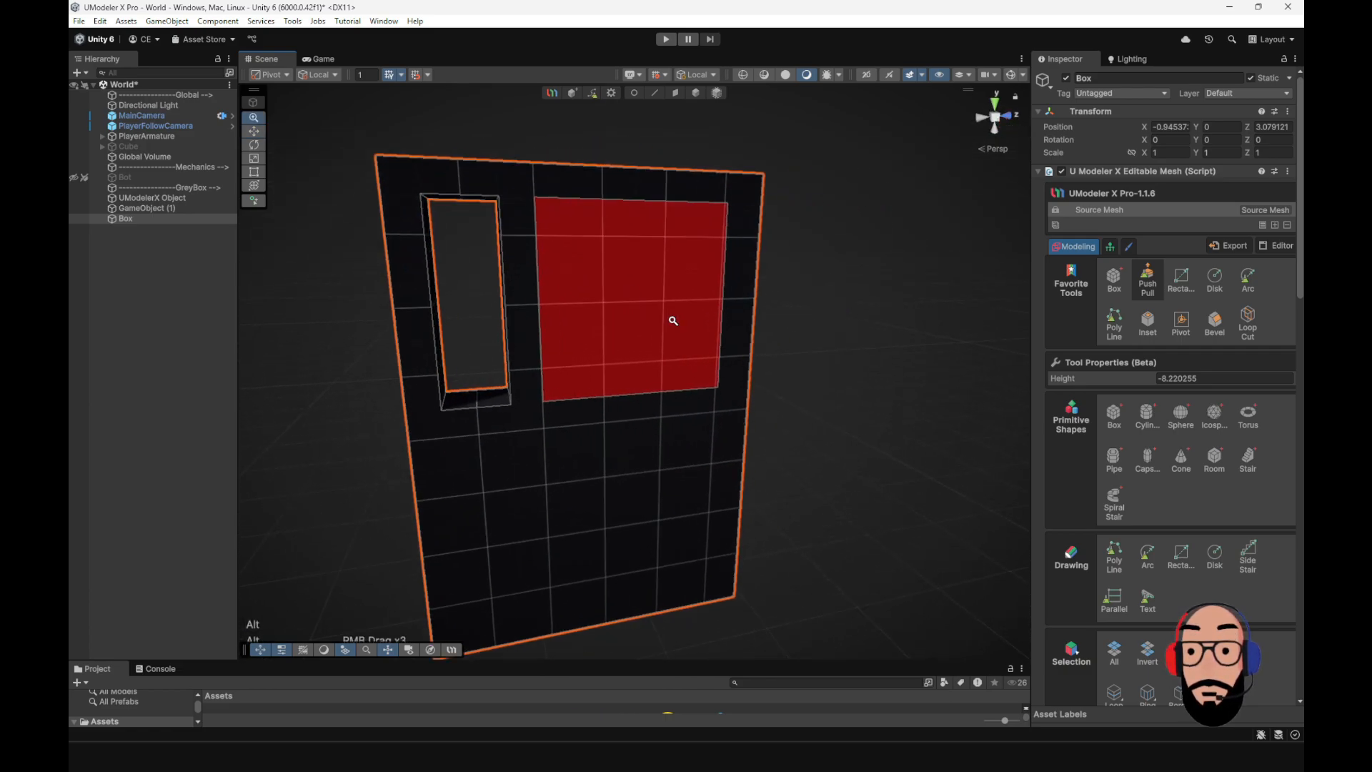
{"action": "right_click_drag", "start_coordinate": [671, 319], "coordinate": [690, 426], "text": "alt"}
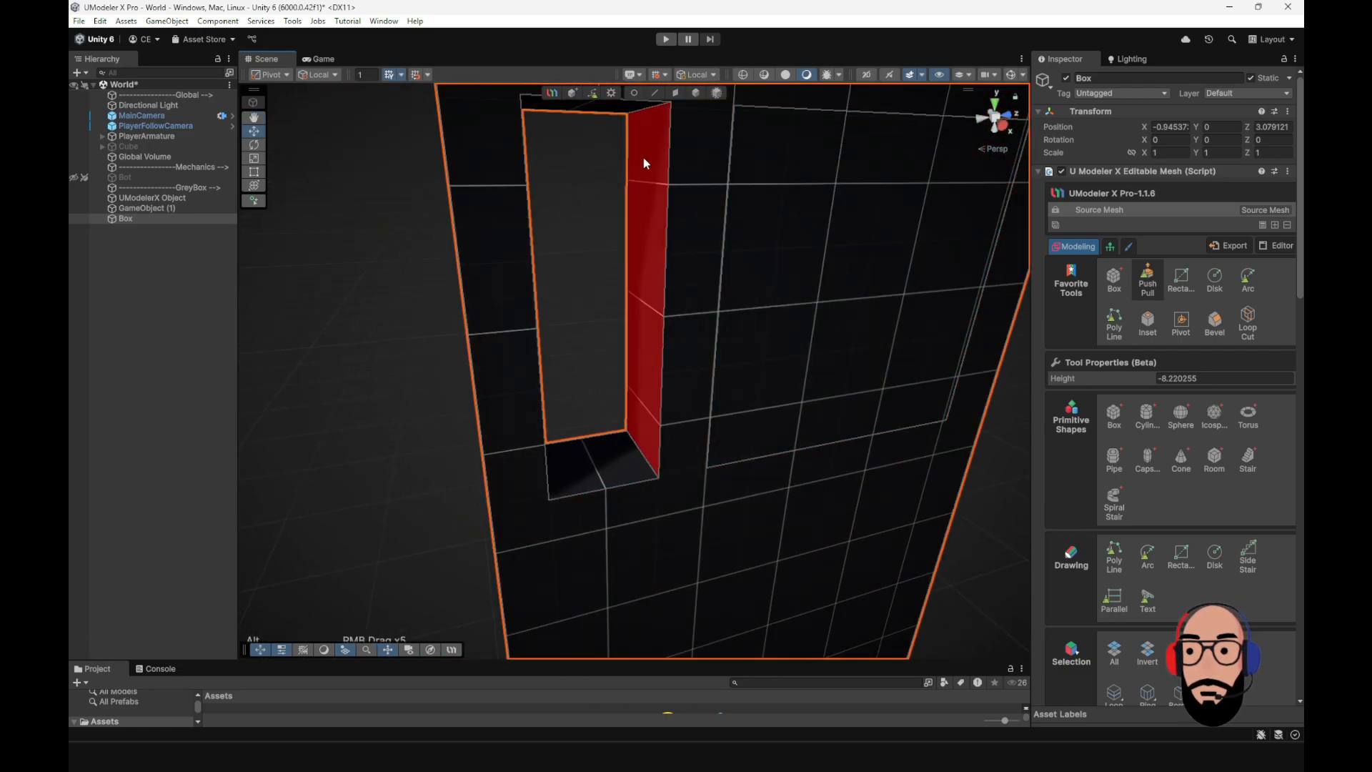
{"action": "left_click", "coordinate": [634, 93]}
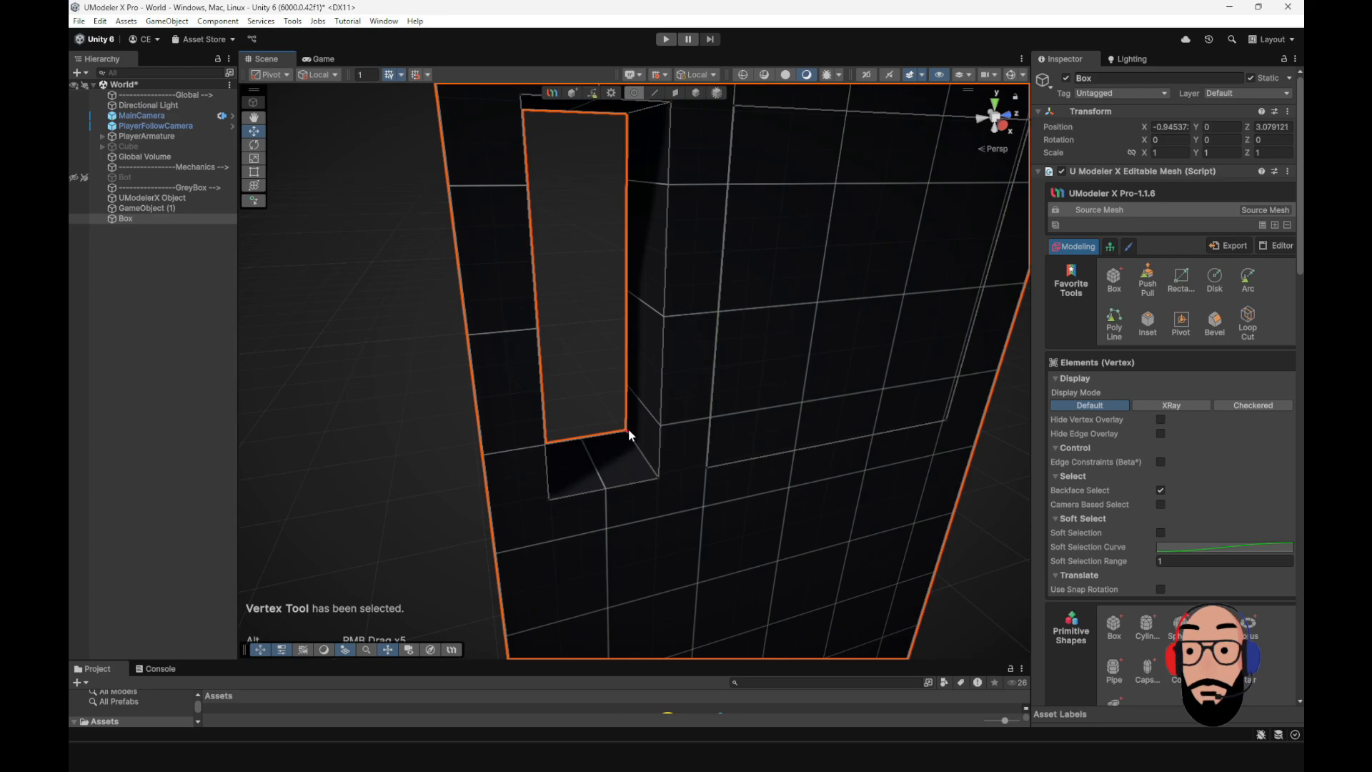
{"action": "mouse_move", "coordinate": [628, 427]}
{"action": "left_mouse_down"}
{"action": "mouse_move", "coordinate": [655, 474]}
{"action": "mouse_move", "coordinate": [638, 447]}
{"action": "left_mouse_up"}
- Push the wide rectangle all the way through the wall with the Push Pull tool to cut a second opening
{"action": "right_click_drag", "start_coordinate": [748, 483], "coordinate": [468, 408], "text": "alt"}
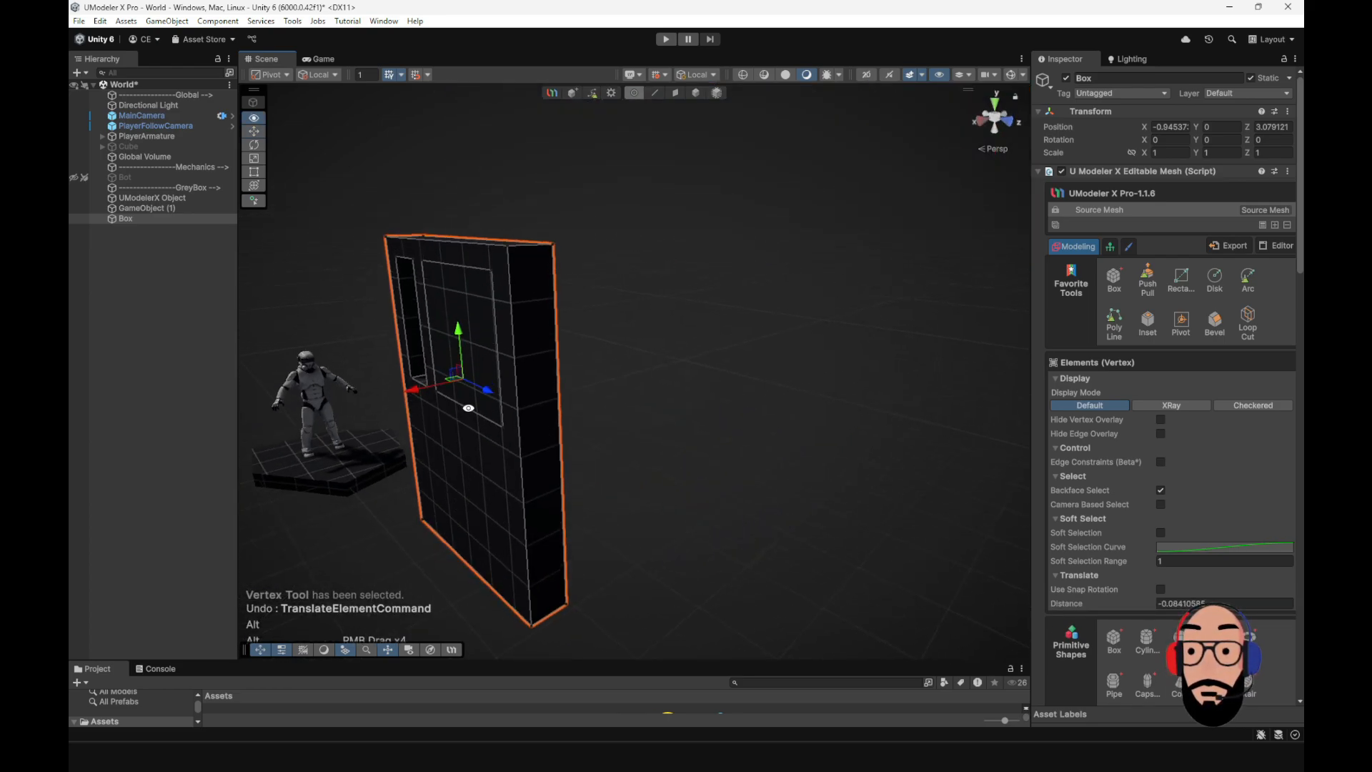
{"action": "left_click_drag", "start_coordinate": [468, 408], "coordinate": [744, 469], "text": "alt"}
{"action": "right_click_drag", "start_coordinate": [744, 469], "coordinate": [763, 436], "text": "alt"}
{"action": "middle_click_drag", "start_coordinate": [763, 436], "coordinate": [717, 389]}
{"action": "right_click_drag", "start_coordinate": [718, 389], "coordinate": [747, 459], "text": "alt"}
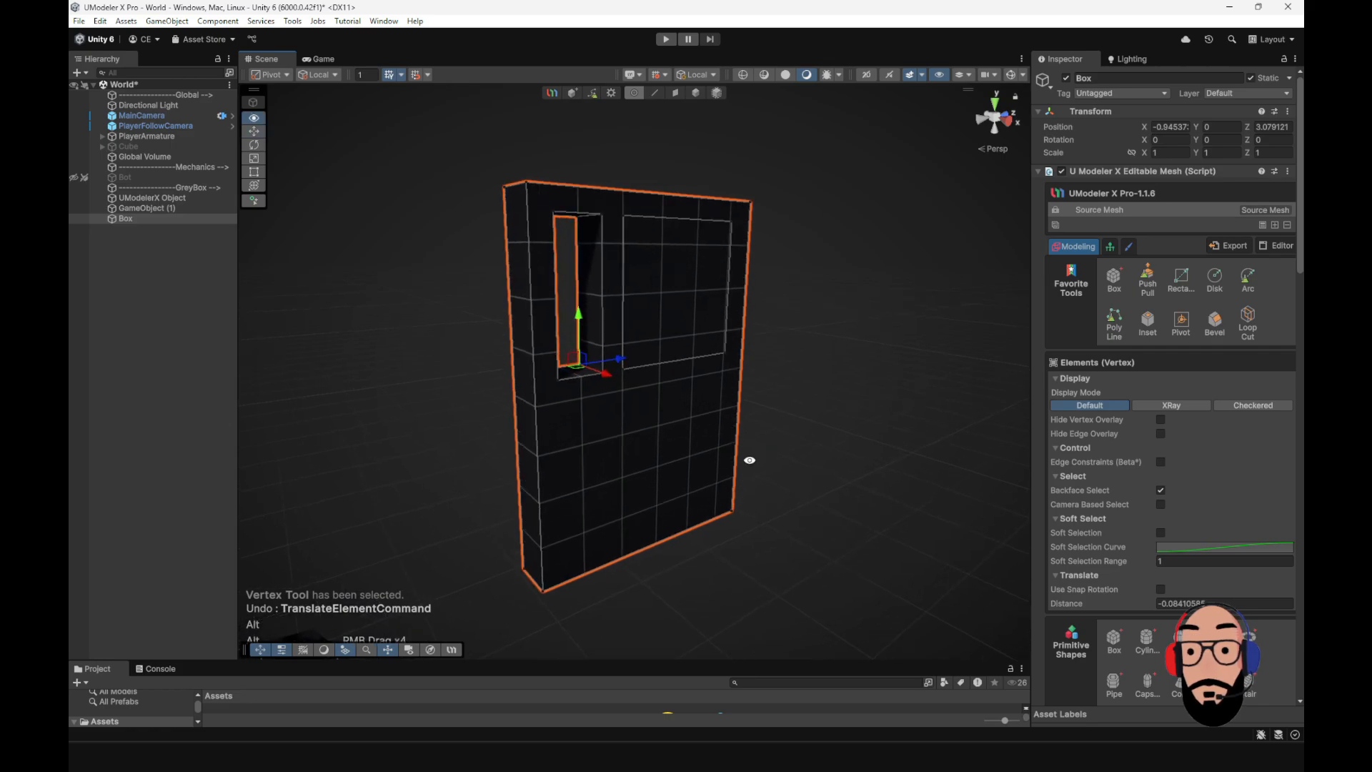
{"action": "left_click_drag", "start_coordinate": [748, 460], "coordinate": [731, 440], "text": "alt"}
{"action": "right_click_drag", "start_coordinate": [730, 443], "coordinate": [740, 493], "text": "alt"}
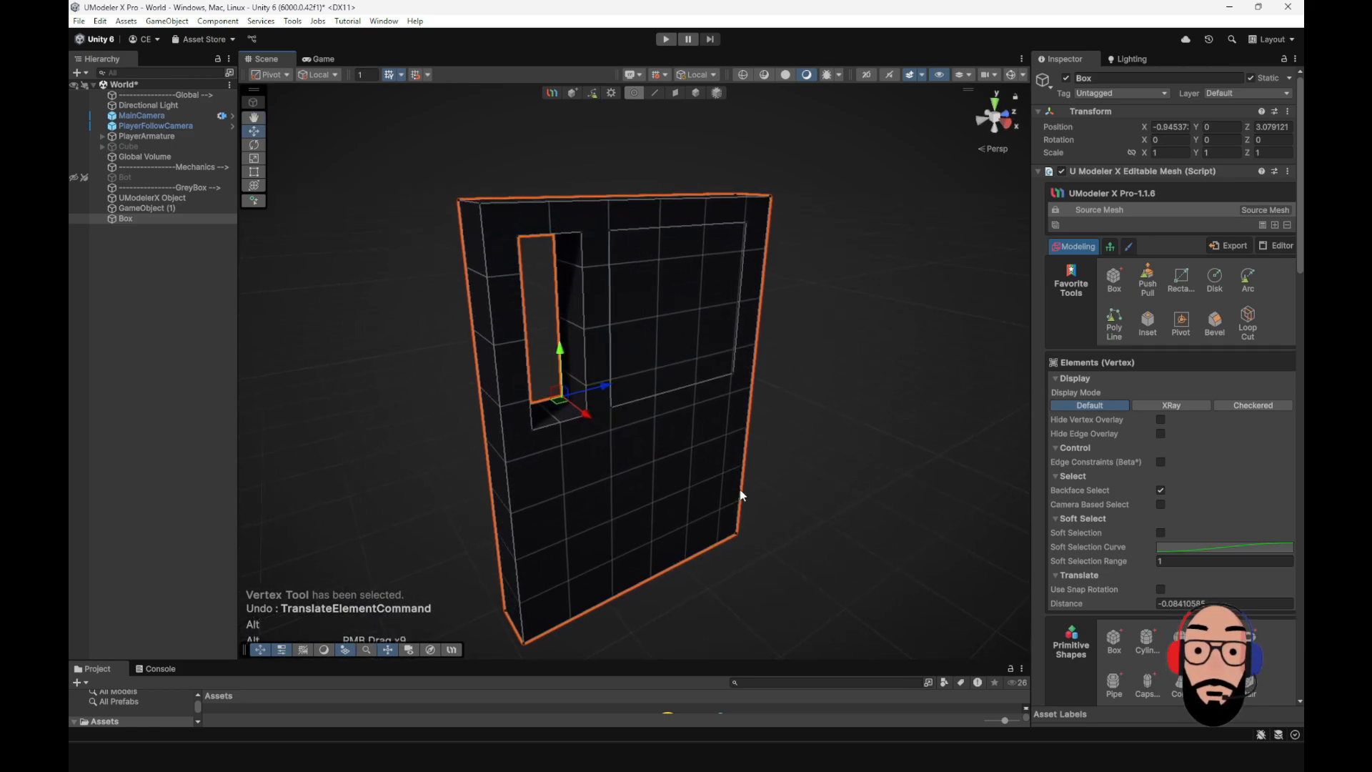
{"action": "left_click", "coordinate": [1149, 283]}
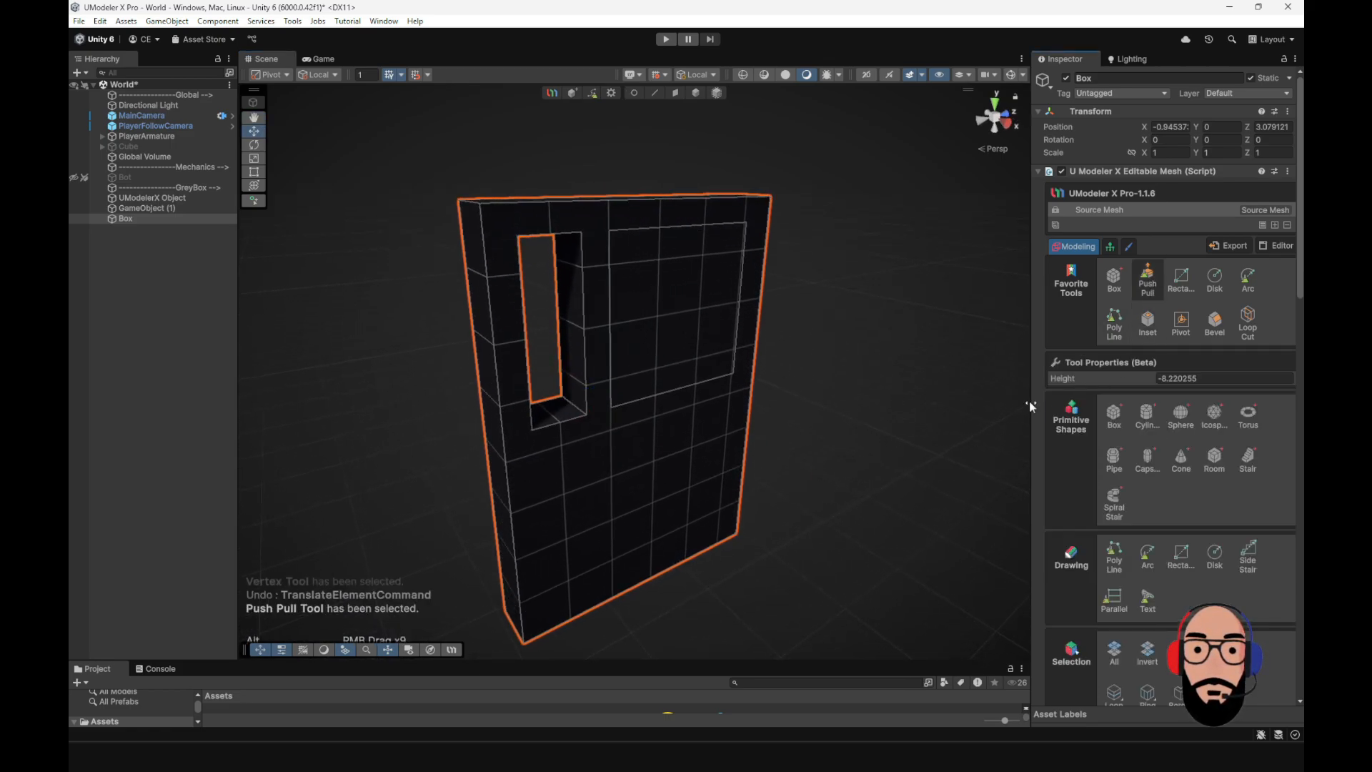
{"action": "left_click_drag", "start_coordinate": [822, 400], "coordinate": [652, 317], "text": "alt"}
{"action": "left_click_drag", "start_coordinate": [710, 372], "coordinate": [629, 344], "text": "alt"}
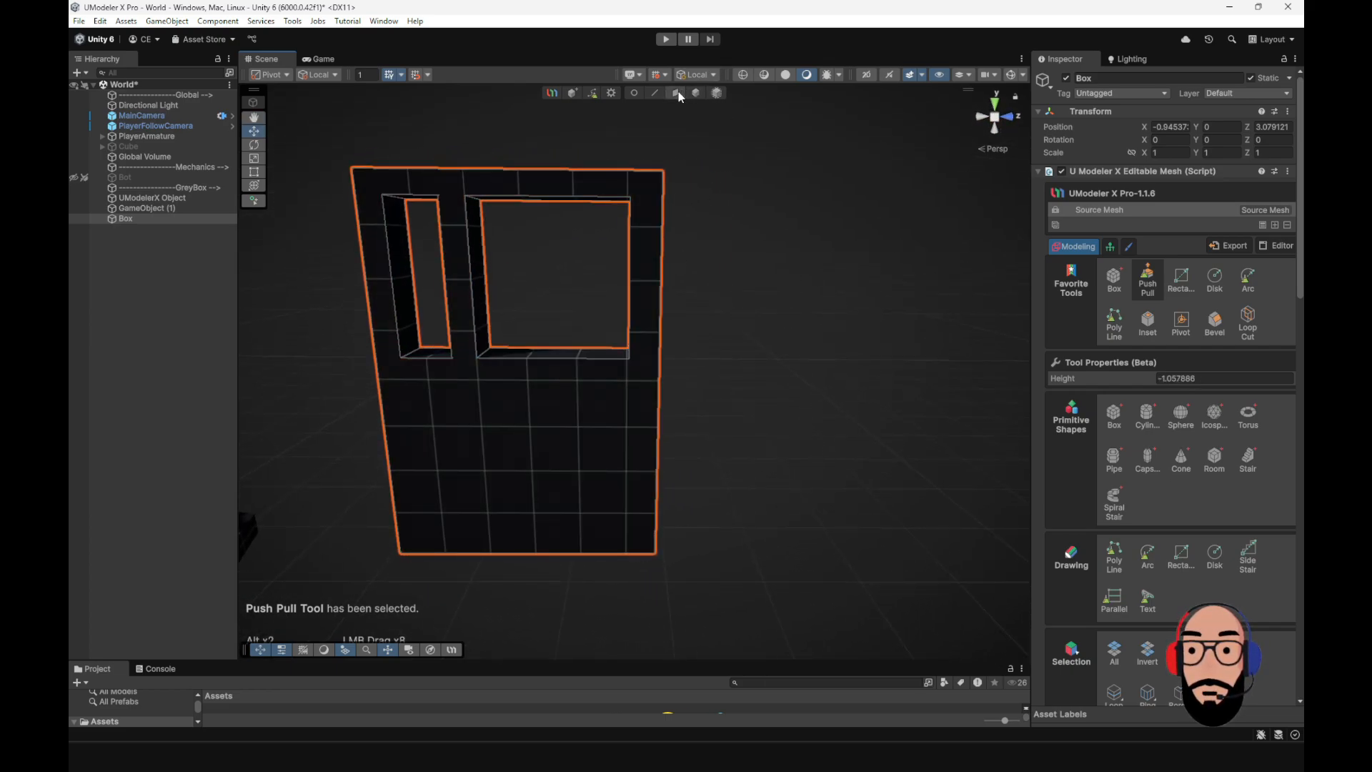
- Move the sill face of the wide opening down by about 1.78 to extend the opening toward the ground
{"action": "left_click", "coordinate": [677, 93]}
{"action": "left_click_drag", "start_coordinate": [629, 257], "coordinate": [592, 291], "text": "alt"}
{"action": "left_click", "coordinate": [538, 384]}
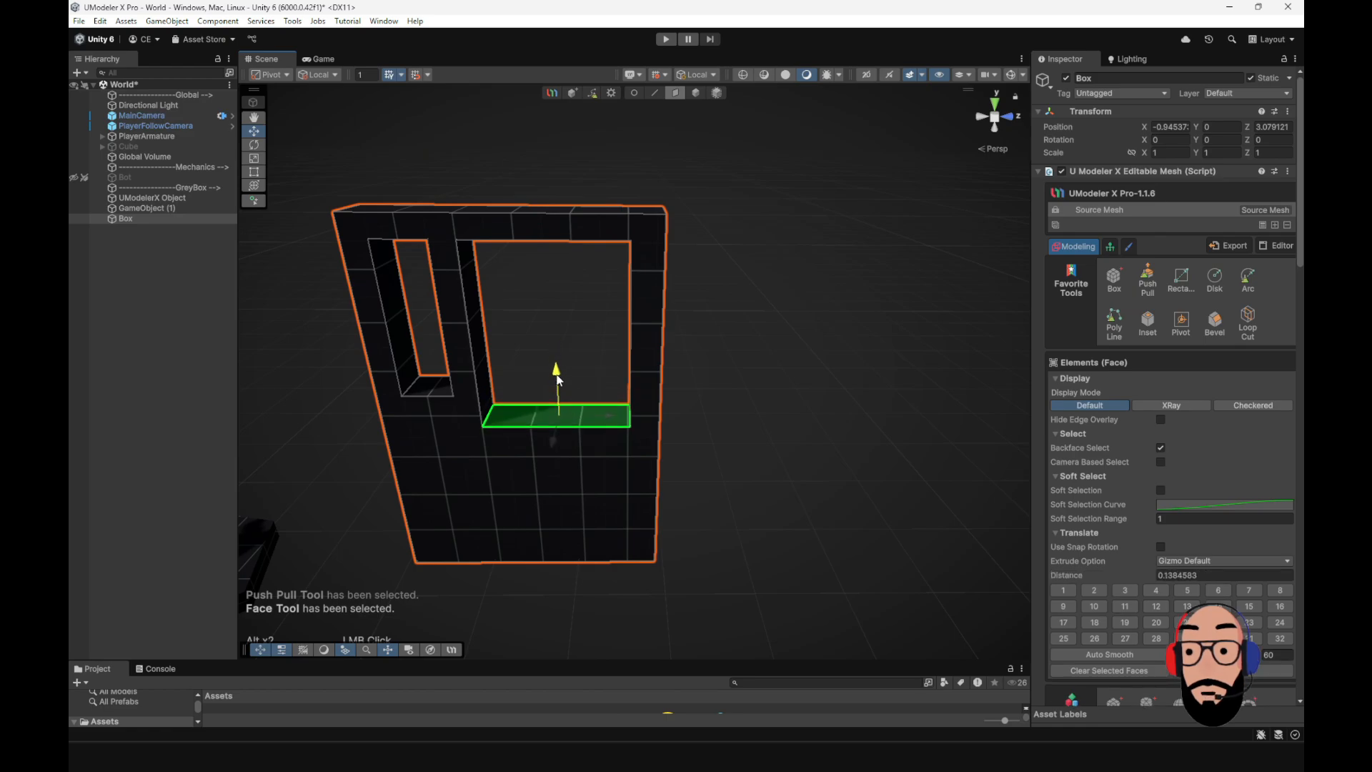
{"action": "left_click_drag", "start_coordinate": [558, 379], "coordinate": [563, 489]}
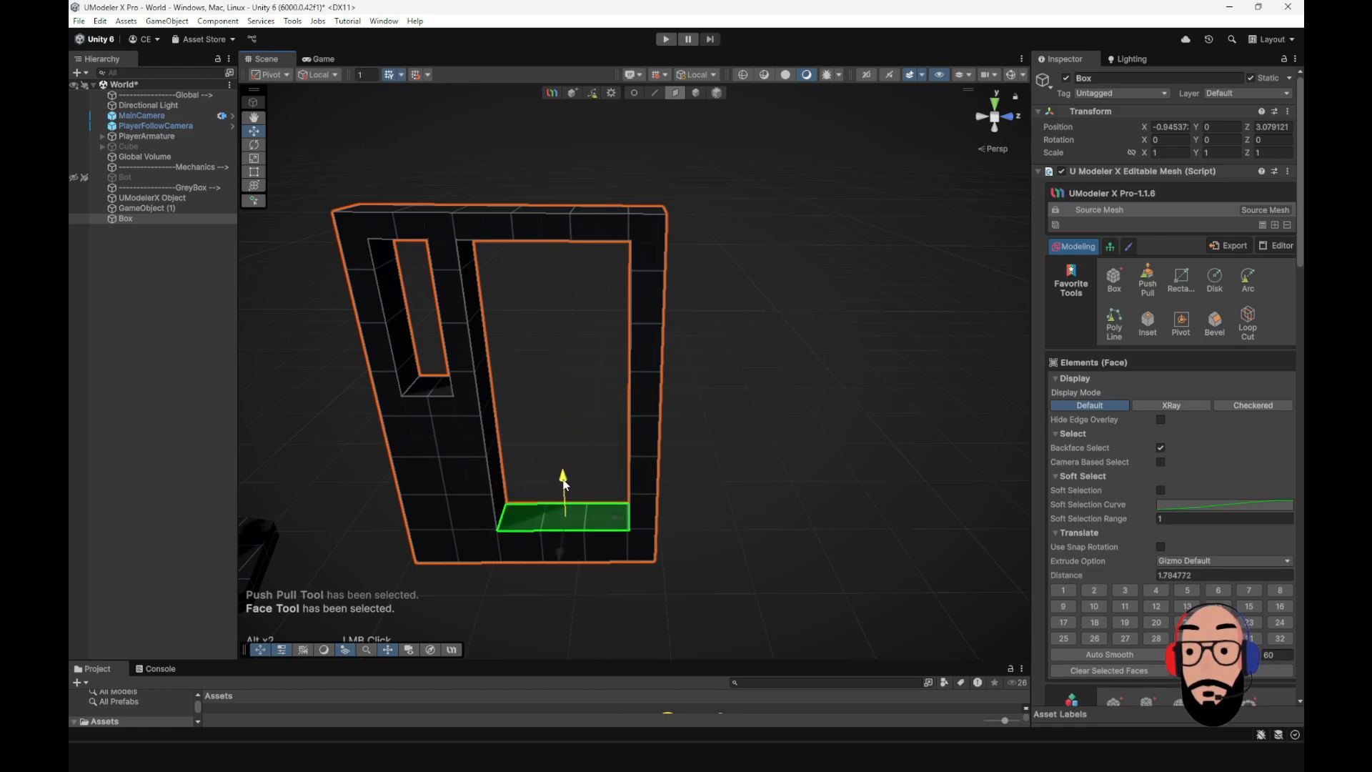
- Move the sill face of the wide opening down by about another 0.21
{"action": "middle_click_drag", "start_coordinate": [564, 483], "coordinate": [621, 457], "text": "alt"}
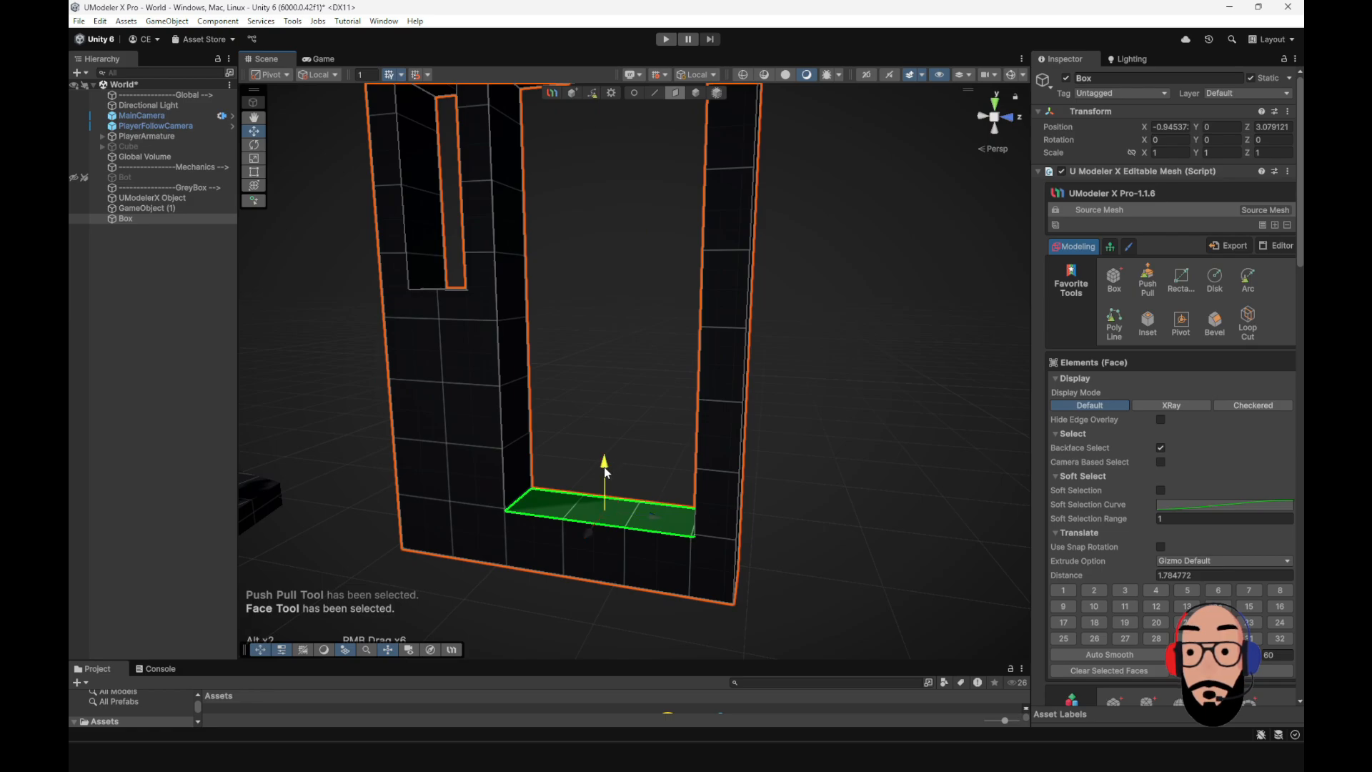
{"action": "left_click_drag", "start_coordinate": [603, 471], "coordinate": [606, 499]}
{"action": "left_click_drag", "start_coordinate": [551, 428], "coordinate": [688, 396], "text": "alt"}
{"action": "scroll", "coordinate": [689, 395], "scroll_direction": "down", "scroll_amount": 2}
{"action": "left_click_drag", "start_coordinate": [779, 336], "coordinate": [628, 365], "text": "alt"}
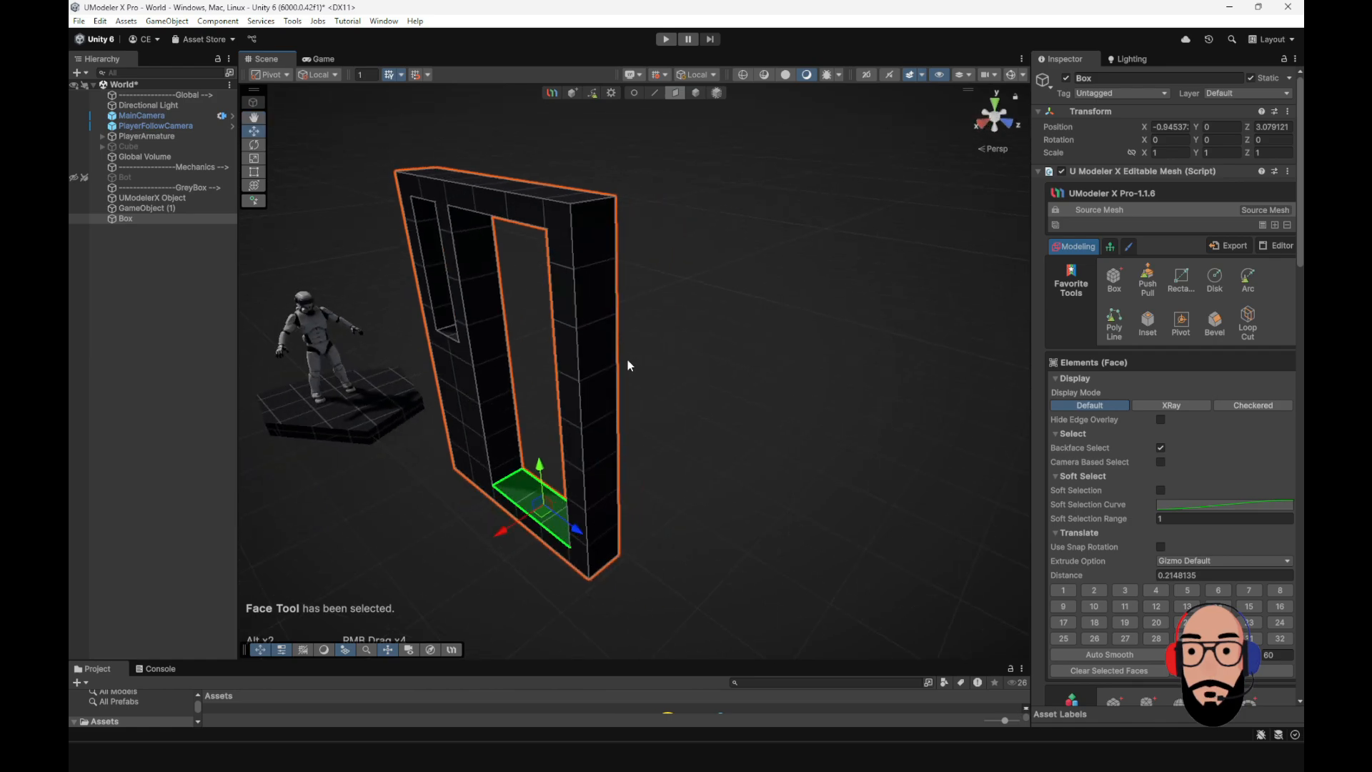
- Bevel the two upper corner edges of the wide opening with a width of about 0.49
{"action": "left_click", "coordinate": [626, 366]}
{"action": "left_click_drag", "start_coordinate": [698, 460], "coordinate": [759, 322], "text": "alt"}
{"action": "key", "text": "e"}
{"action": "scroll", "coordinate": [759, 322], "scroll_direction": "up", "scroll_amount": 4}
{"action": "middle_click_drag", "start_coordinate": [768, 376], "coordinate": [750, 514]}
{"action": "left_click_drag", "start_coordinate": [750, 515], "coordinate": [677, 266], "text": "alt"}
{"action": "left_click", "coordinate": [658, 98]}
{"action": "left_click_drag", "start_coordinate": [721, 197], "coordinate": [750, 248], "text": "alt"}
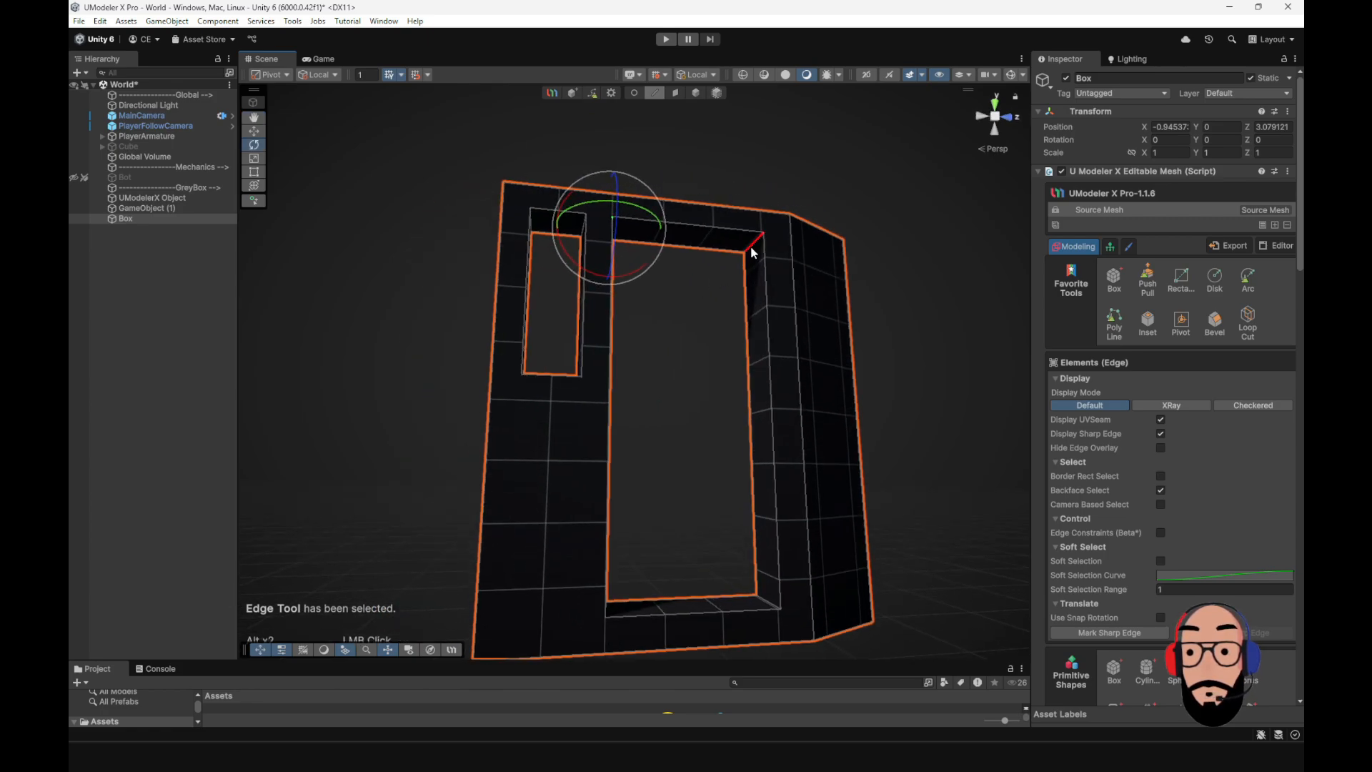
{"action": "left_click", "coordinate": [755, 246], "text": "shift"}
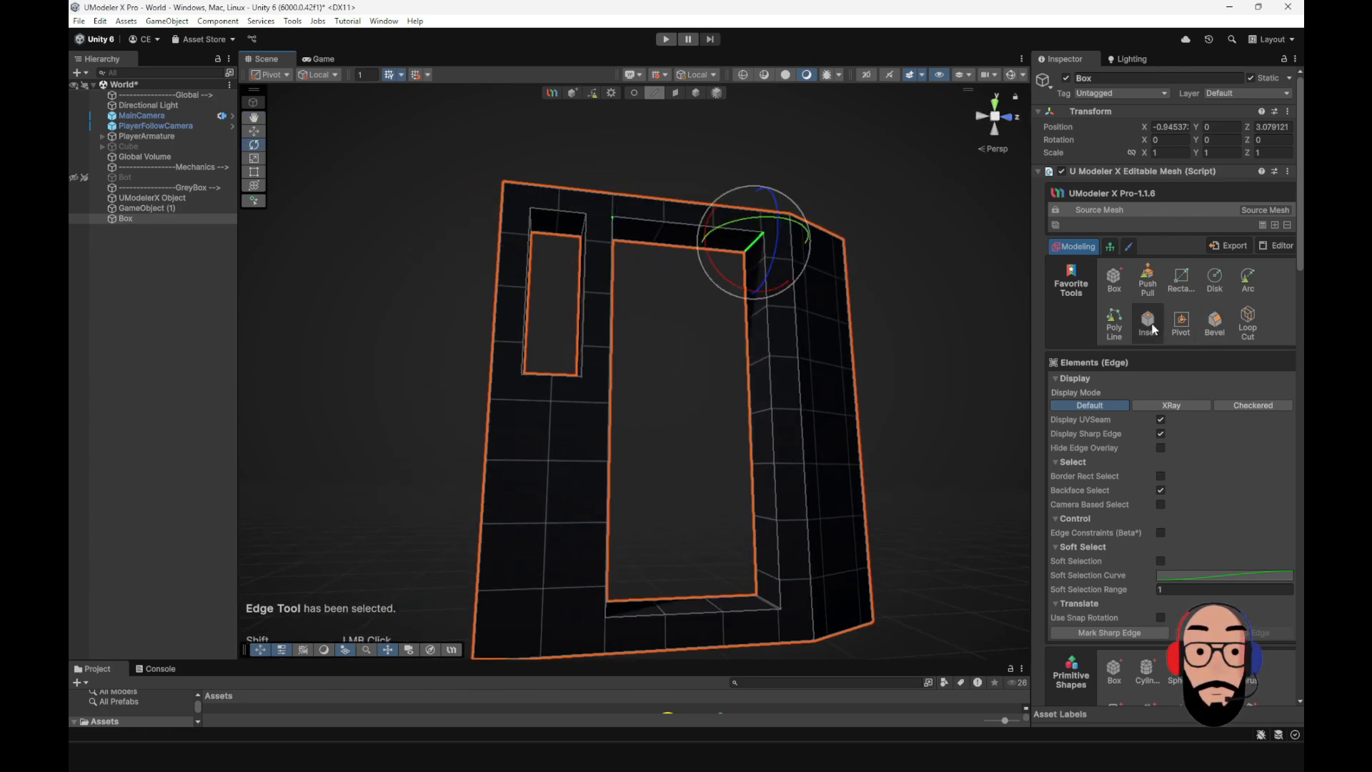
{"action": "left_click", "coordinate": [1209, 328]}
{"action": "left_click_drag", "start_coordinate": [751, 306], "coordinate": [613, 361], "text": "alt"}
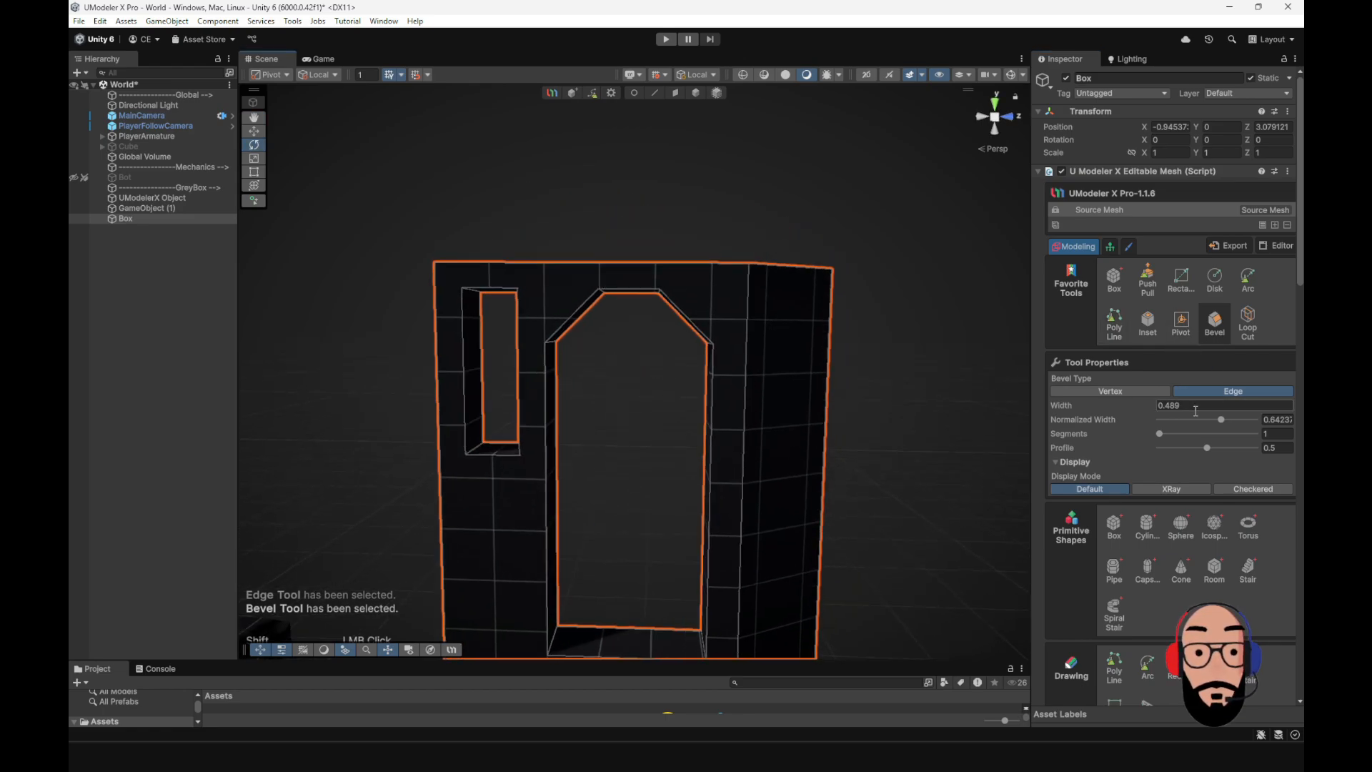
- Round the bevel into an arch with a normalized width of 0.91 and 4 segments
{"action": "left_click_drag", "start_coordinate": [1220, 420], "coordinate": [1247, 425]}
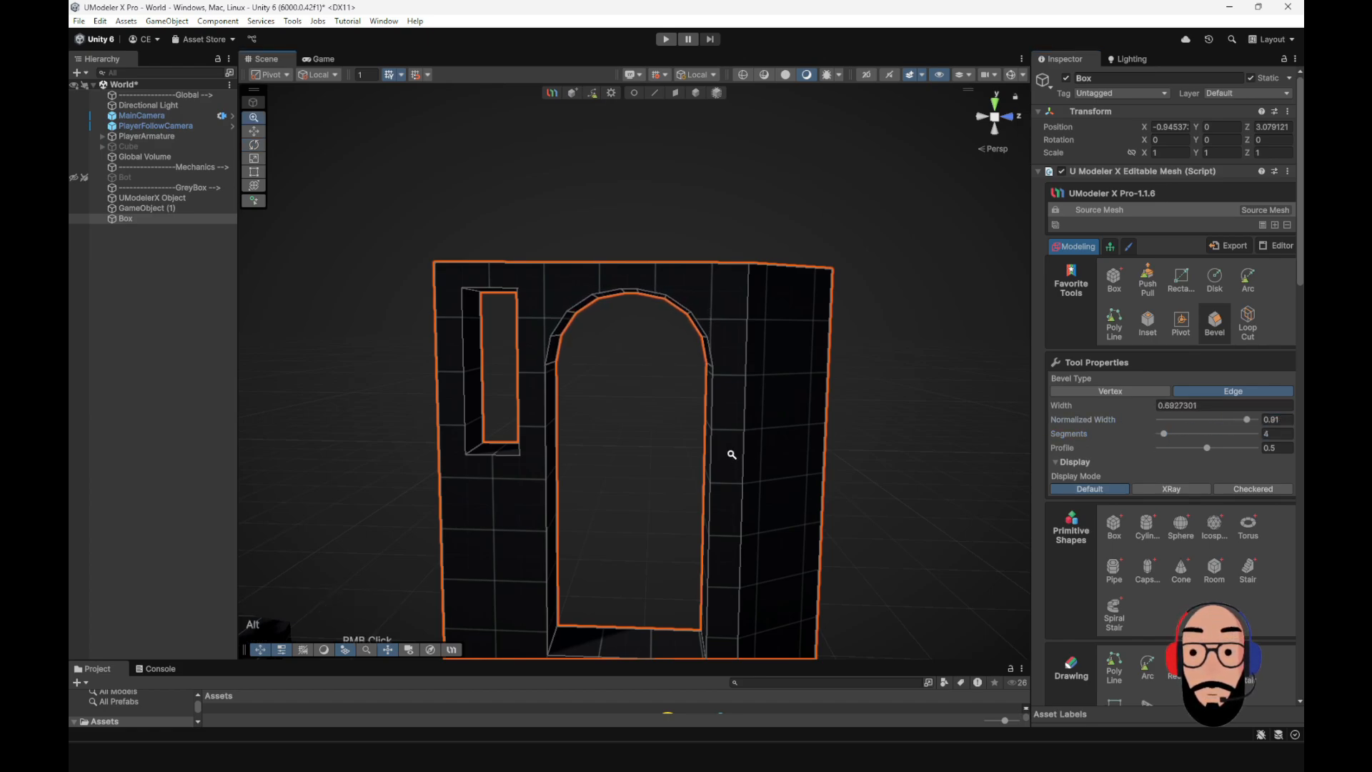
{"action": "left_click_drag", "start_coordinate": [729, 453], "coordinate": [833, 411], "text": "alt"}
{"action": "right_click_drag", "start_coordinate": [833, 411], "coordinate": [637, 345], "text": "alt"}
{"action": "mouse_move", "coordinate": [637, 346]}
{"action": "left_mouse_down", "text": "alt"}
{"action": "mouse_move", "coordinate": [490, 362]}
{"action": "mouse_move", "coordinate": [642, 347]}
{"action": "left_mouse_up", "text": "alt"}
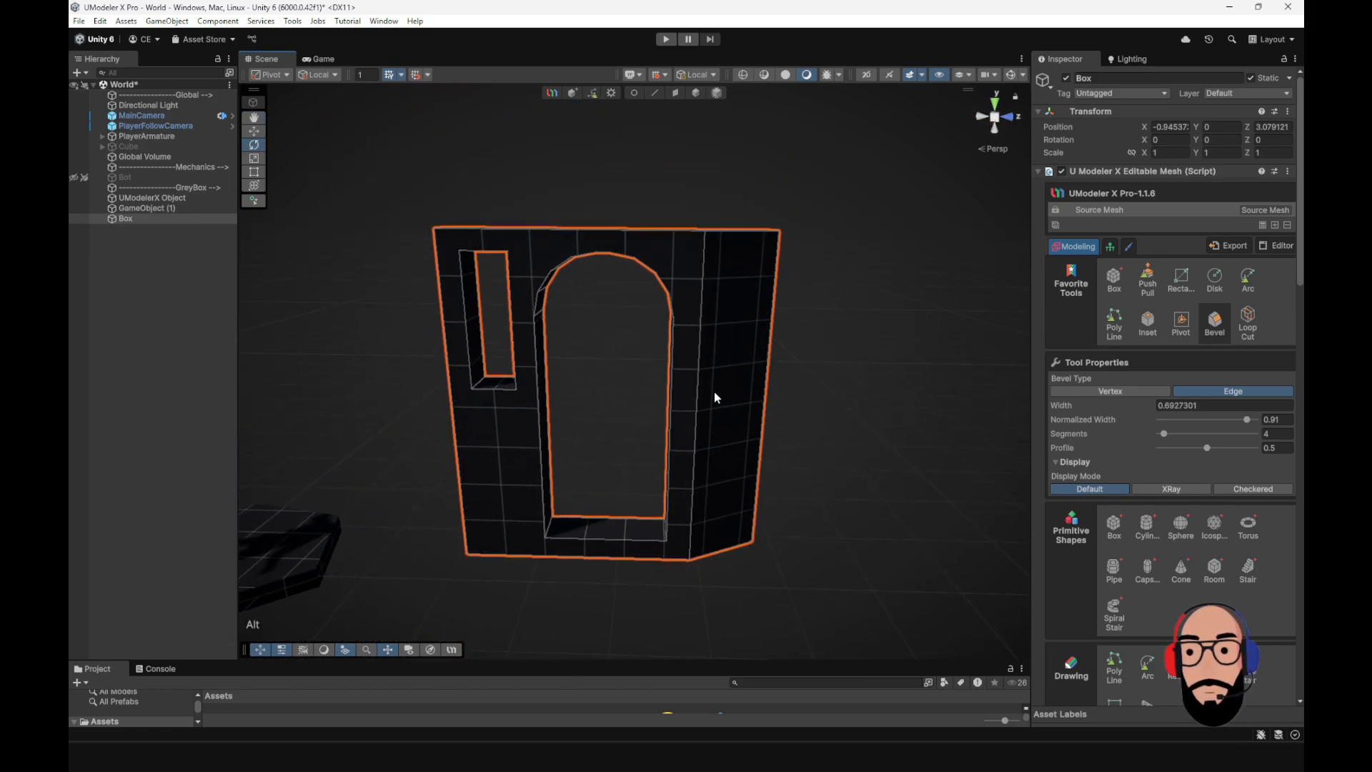
- Return to object mode with the Move tool active and deselect the arched wall
{"action": "left_click", "coordinate": [696, 93]}
{"action": "left_click_drag", "start_coordinate": [700, 251], "coordinate": [722, 177], "text": "alt"}
{"action": "left_click", "coordinate": [684, 318]}
{"action": "key", "text": "w"}
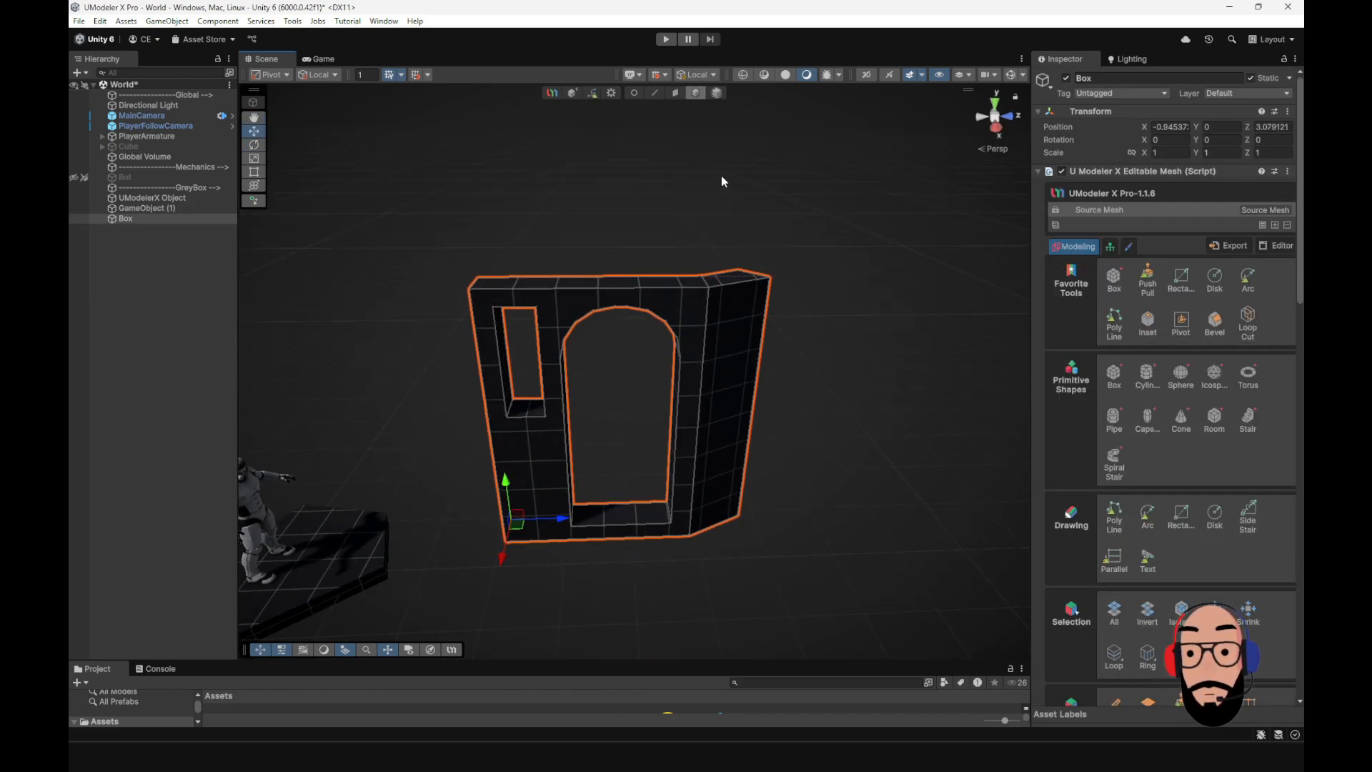
{"action": "left_click", "coordinate": [697, 109]}
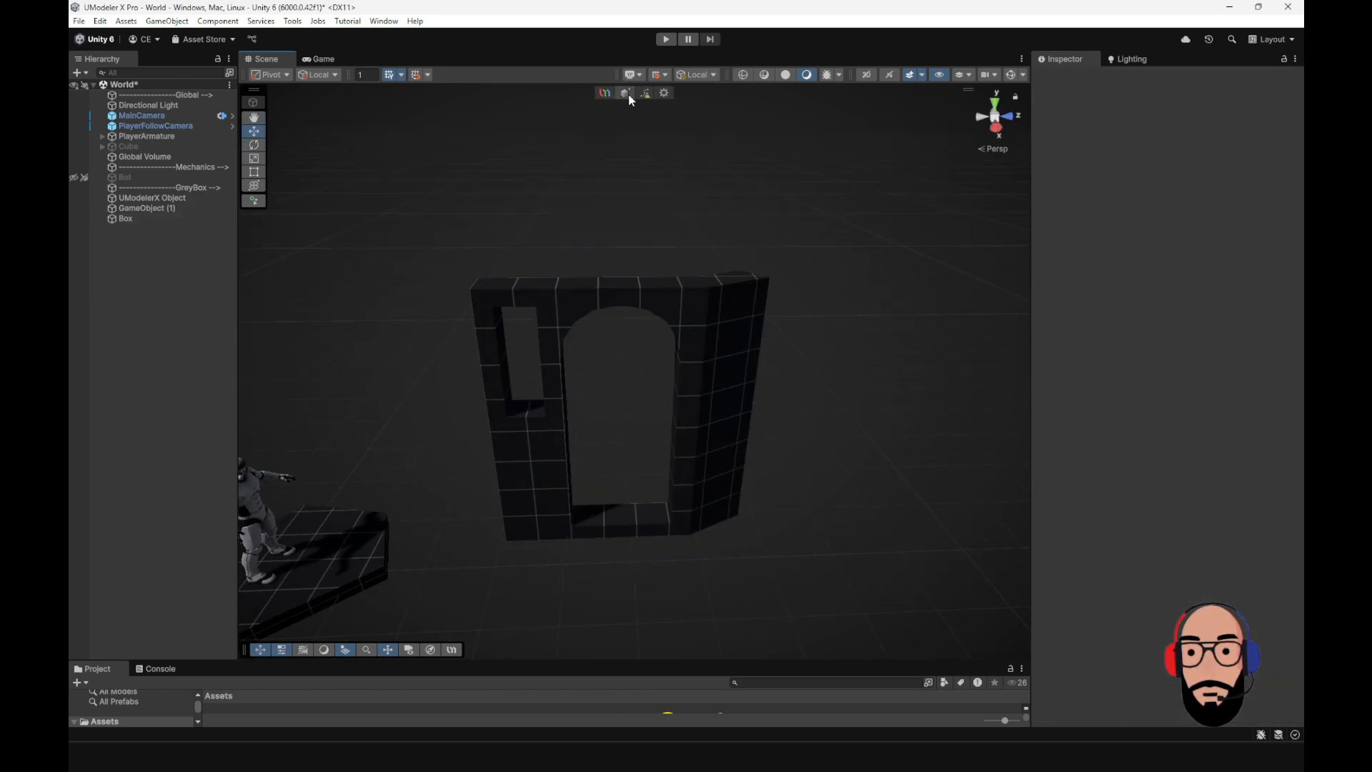
- Create a new UModeler X object beside the arched wall and draw a rectangle about 0.55 wide and 4.04 deep on the ground
{"action": "left_click", "coordinate": [680, 146]}
{"action": "middle_click_drag", "start_coordinate": [844, 387], "coordinate": [726, 397], "text": "alt"}
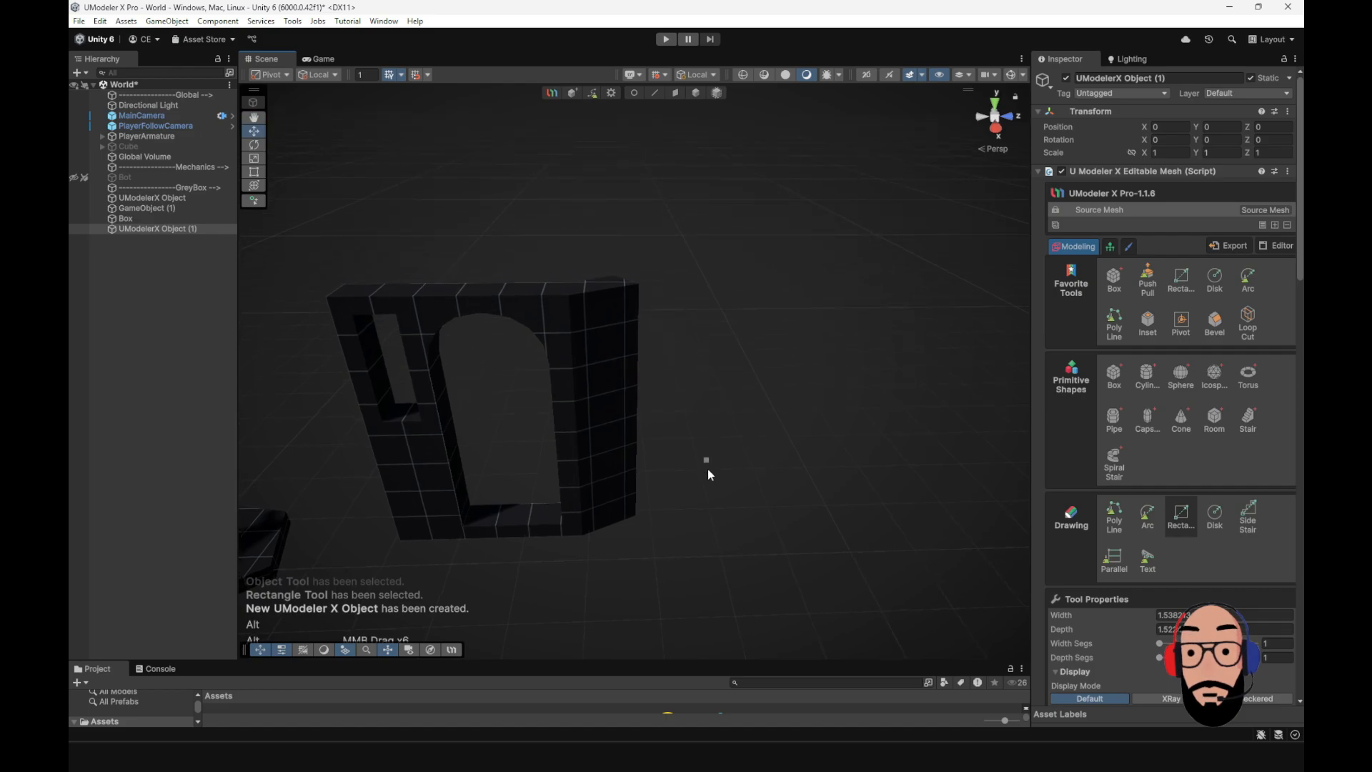
{"action": "left_click_drag", "start_coordinate": [692, 510], "coordinate": [951, 532]}
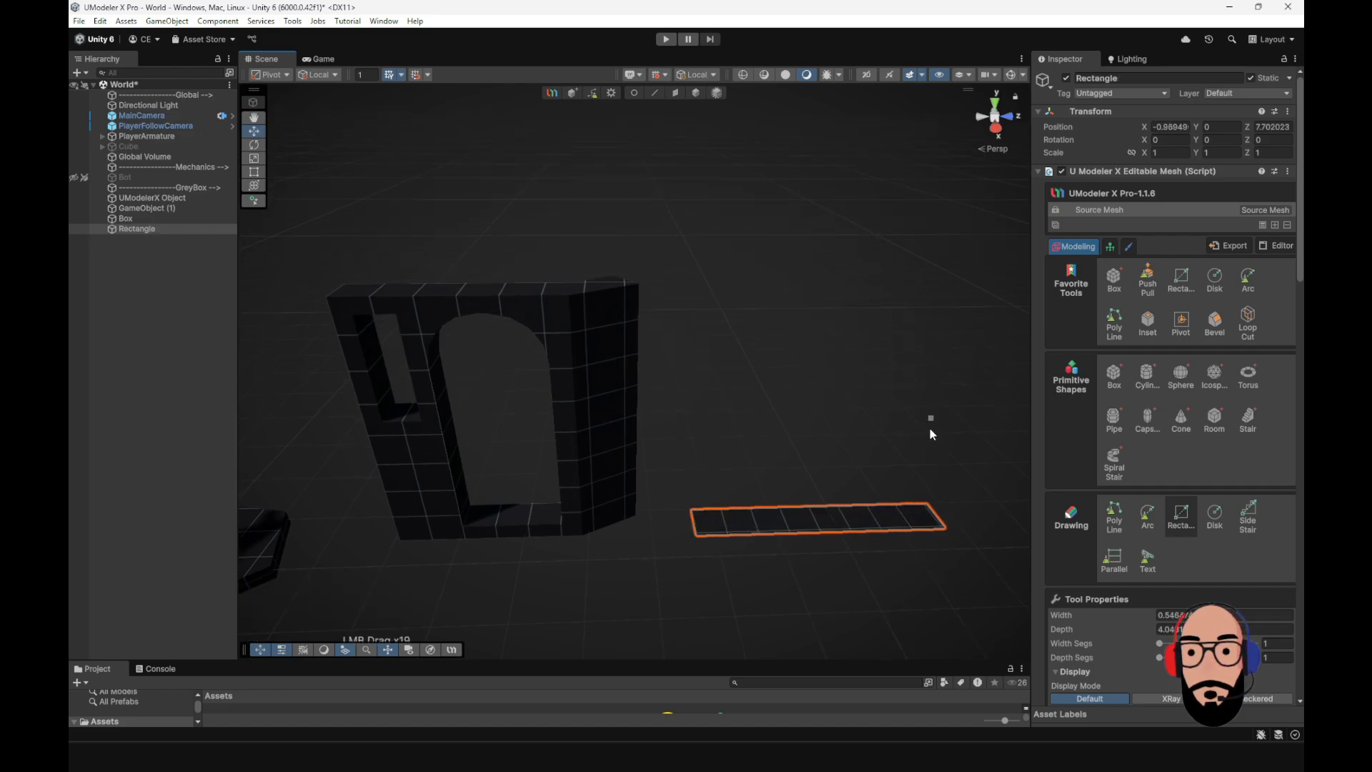
- Raise the rectangle's face vertically to form a second wall about as tall as the arched one, and return to object mode
{"action": "middle_click_drag", "start_coordinate": [1002, 575], "coordinate": [901, 493], "text": "alt"}
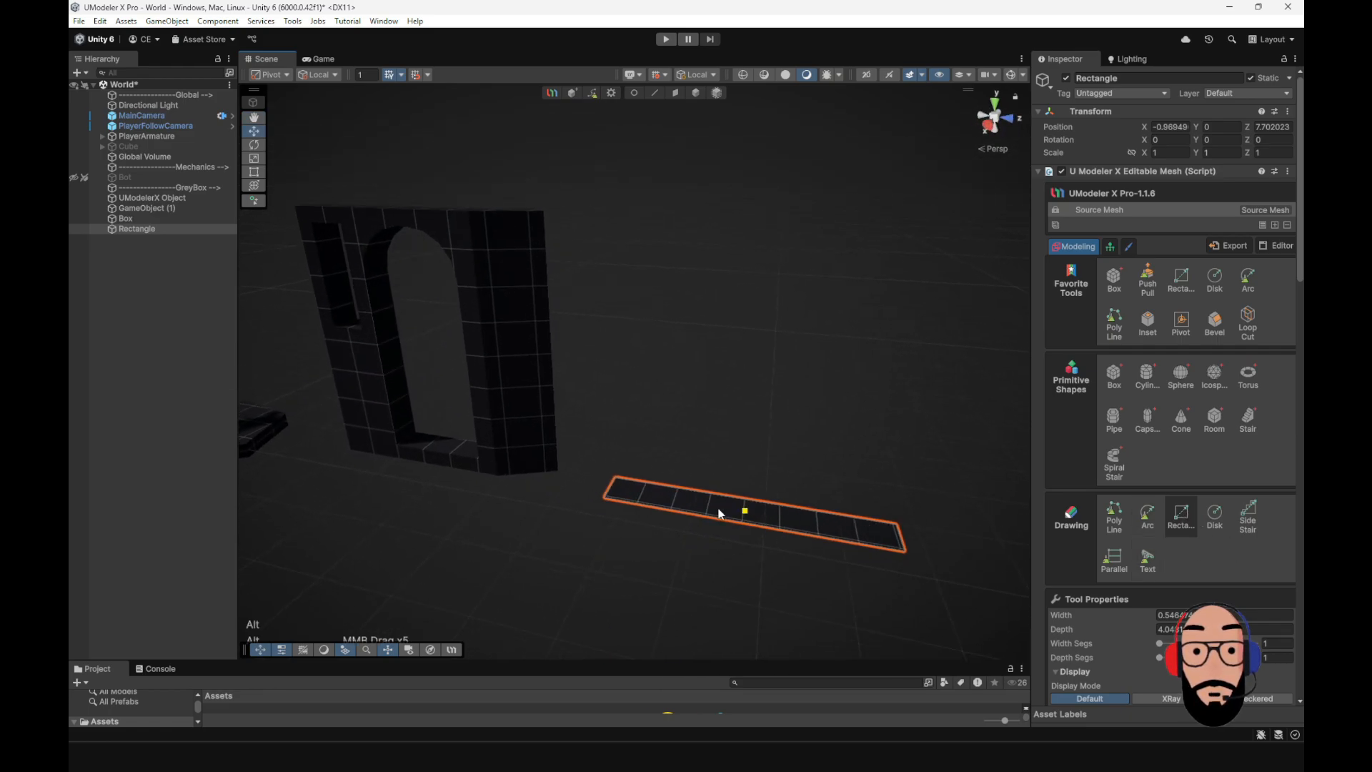
{"action": "middle_click_drag", "start_coordinate": [719, 513], "coordinate": [798, 514], "text": "alt"}
{"action": "left_click", "coordinate": [675, 94]}
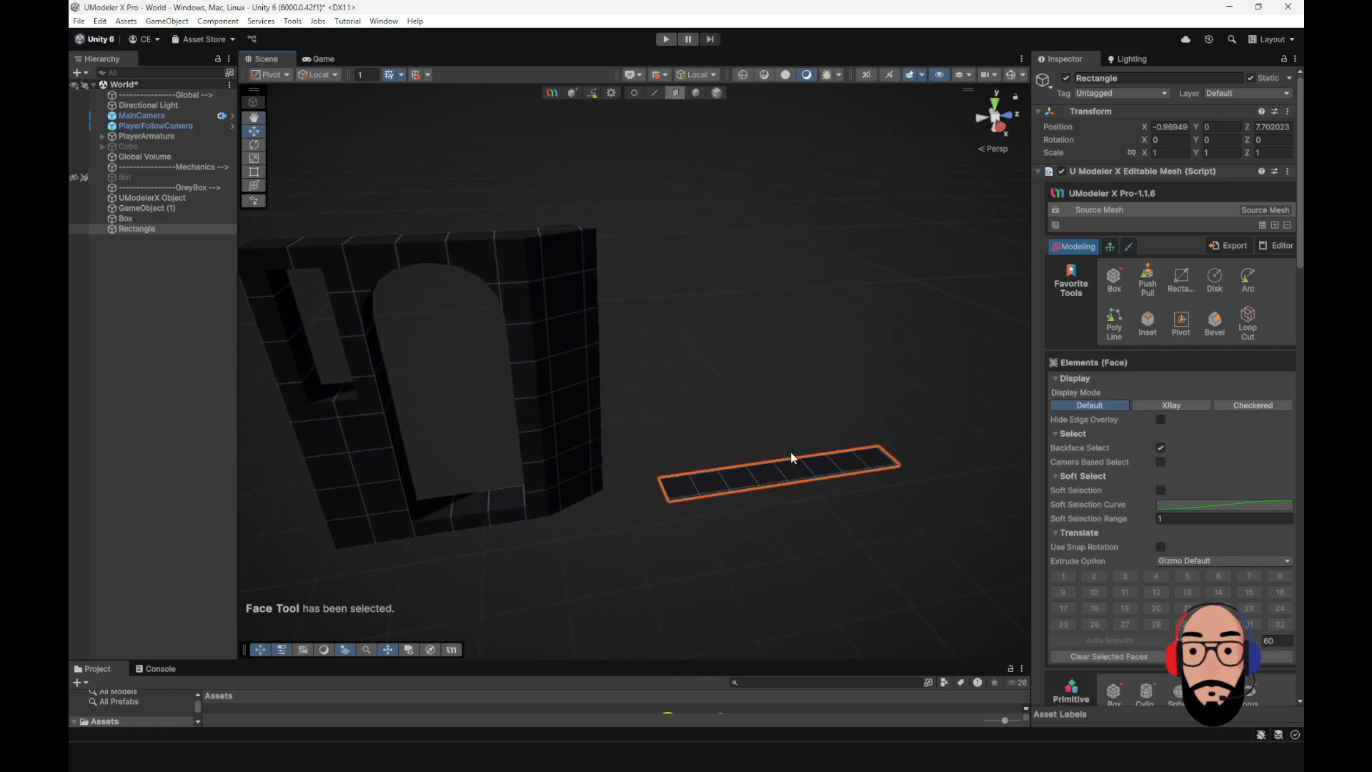
{"action": "left_click", "coordinate": [791, 453]}
{"action": "left_click_drag", "start_coordinate": [791, 434], "coordinate": [775, 161]}
{"action": "middle_click_drag", "start_coordinate": [774, 162], "coordinate": [704, 314], "text": "alt"}
{"action": "left_click", "coordinate": [697, 93]}
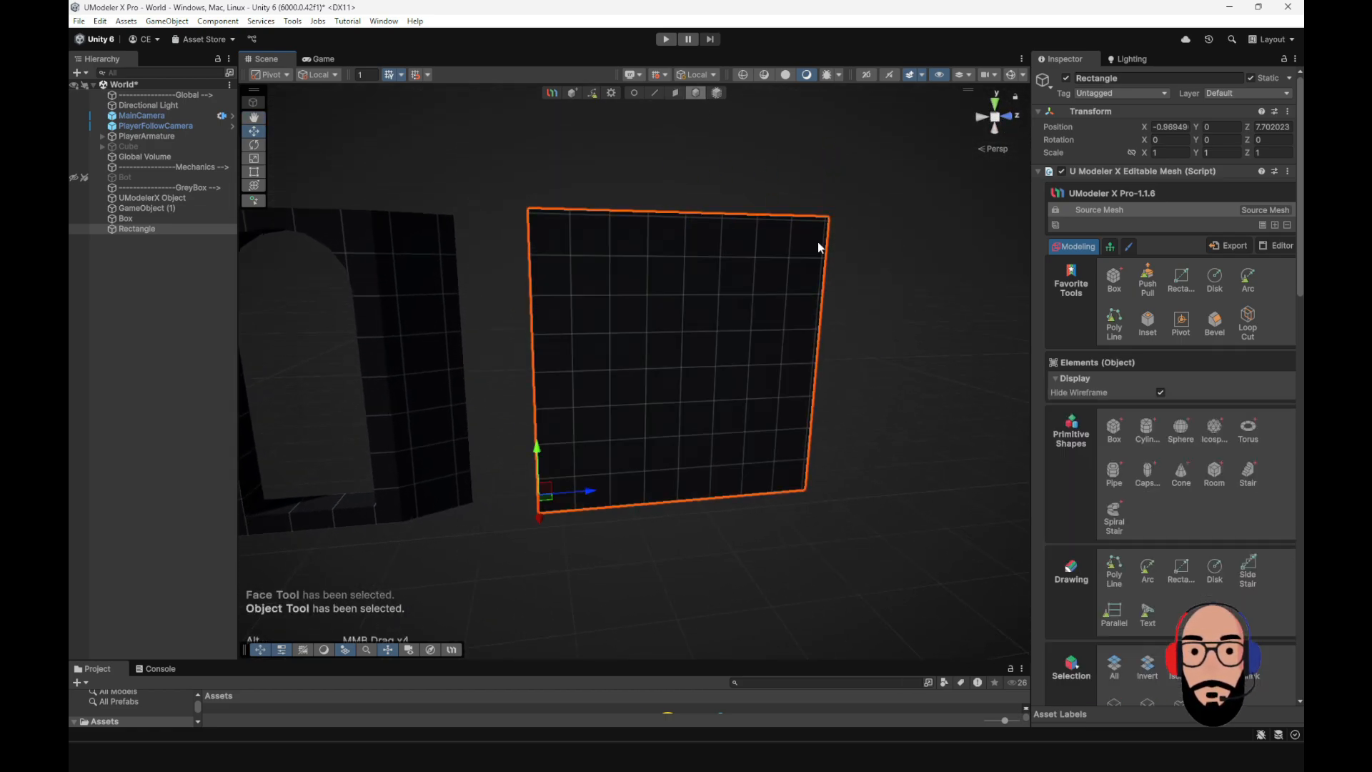
- Draw a 12-segment disk with a radius of about 0.82 on the second wall's front and a smaller one of about 0.29 below it
{"action": "left_click", "coordinate": [888, 316]}
{"action": "left_click", "coordinate": [756, 297]}
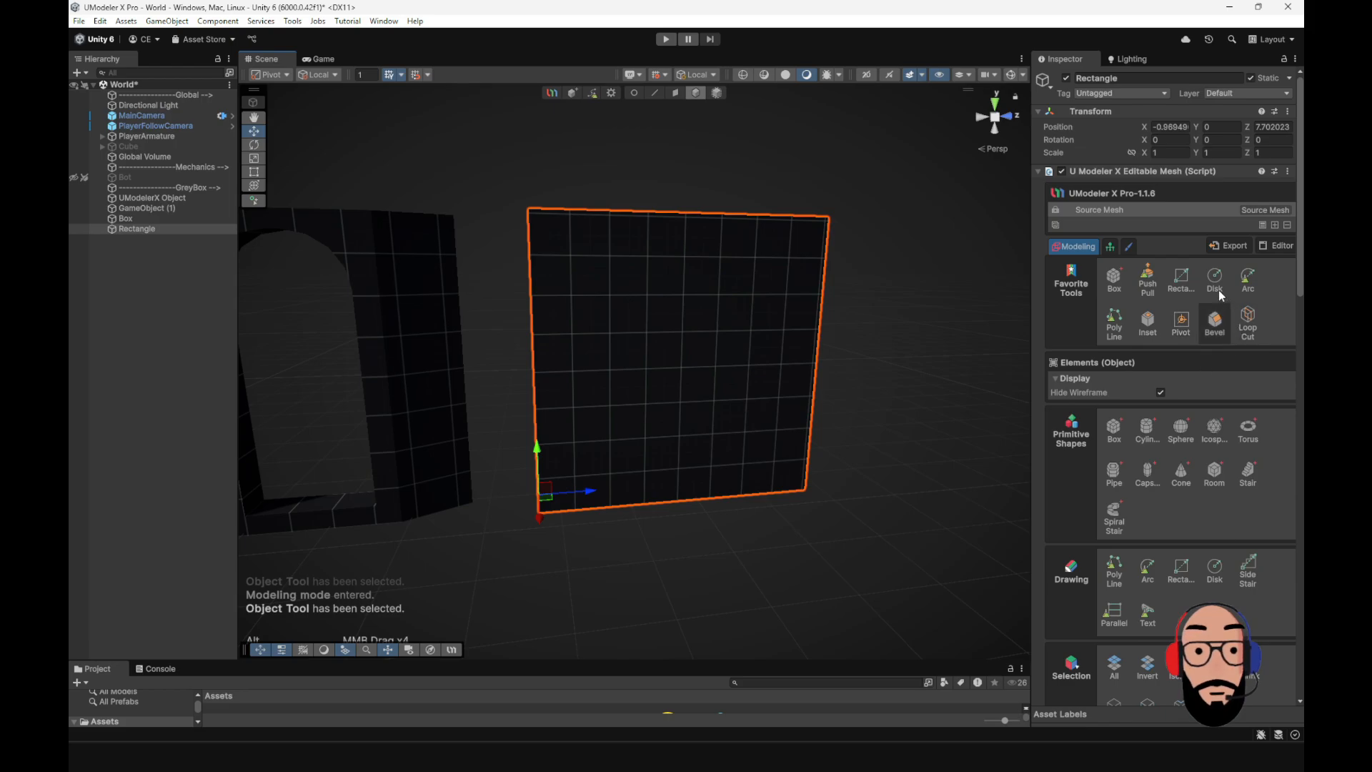
{"action": "left_click", "coordinate": [1215, 281]}
{"action": "scroll", "coordinate": [654, 323], "scroll_direction": "up", "scroll_amount": 2}
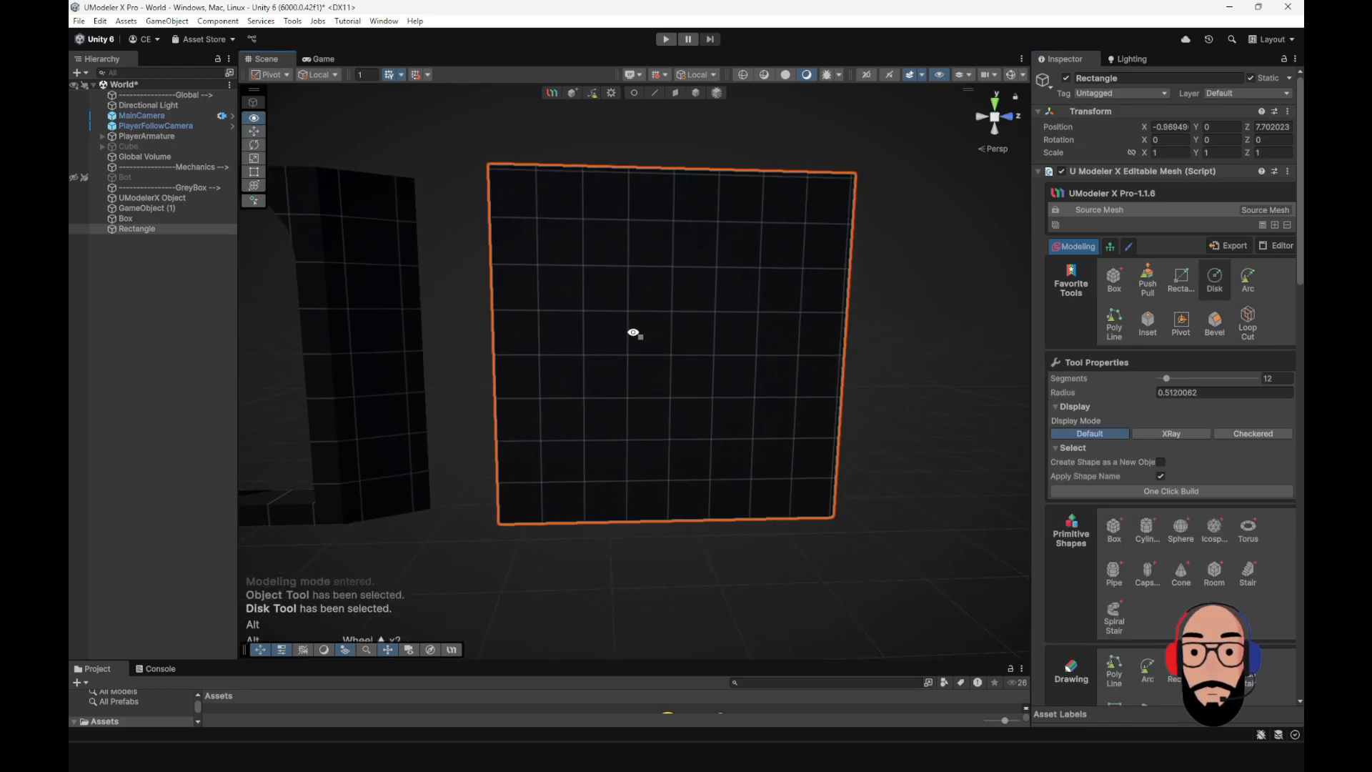
{"action": "left_click_drag", "start_coordinate": [672, 310], "coordinate": [709, 367]}
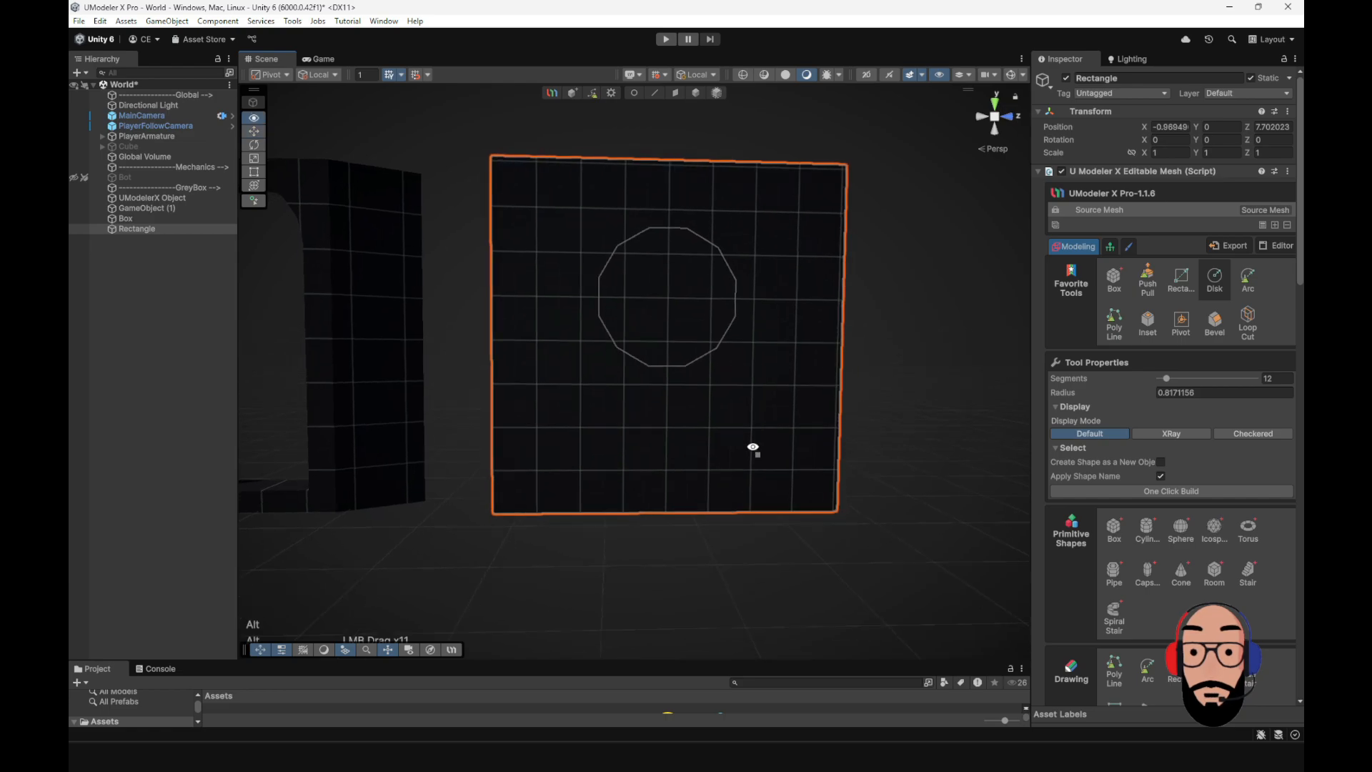
{"action": "left_click_drag", "start_coordinate": [751, 450], "coordinate": [808, 436], "text": "alt"}
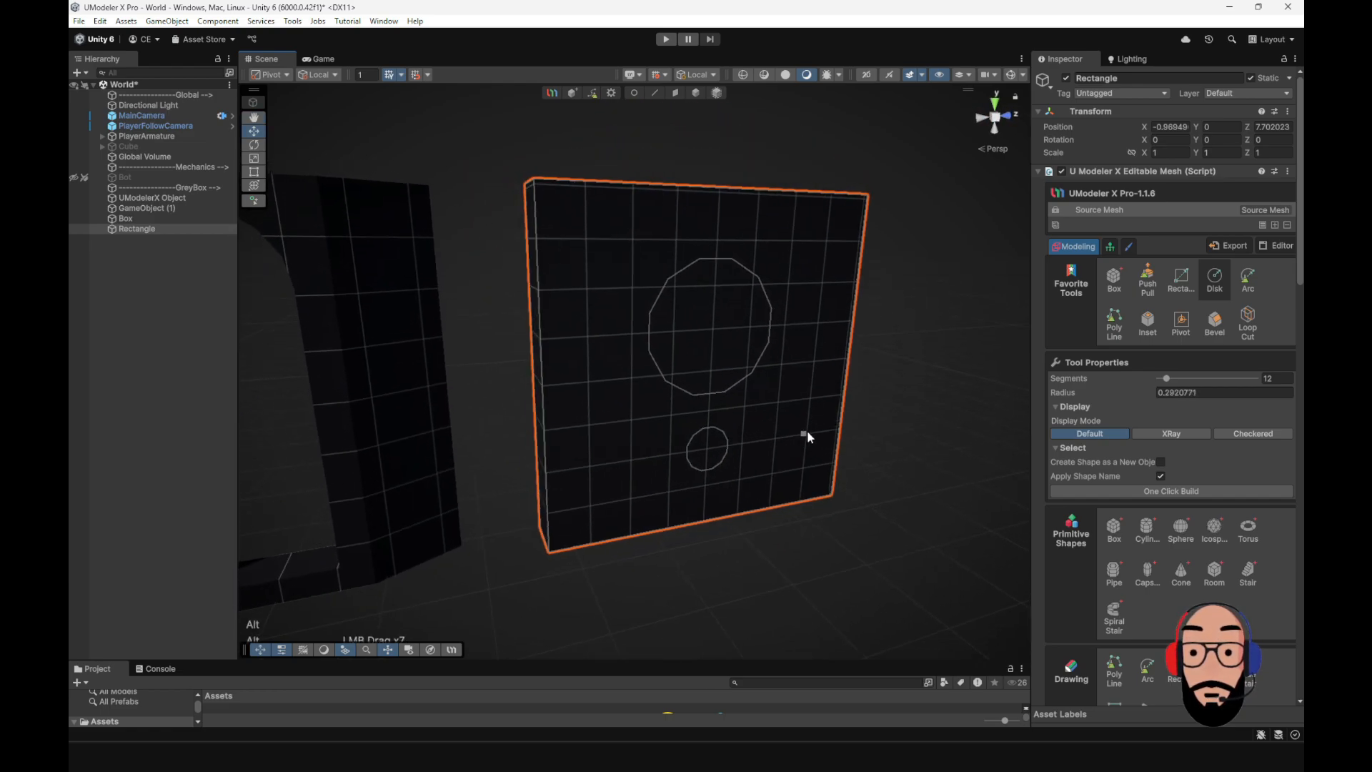
- Push both disks through the second wall with the Push Pull tool to cut round openings, and deselect the wall
{"action": "left_click", "coordinate": [1147, 279]}
{"action": "left_click_drag", "start_coordinate": [658, 432], "coordinate": [593, 438], "text": "alt"}
{"action": "left_click_drag", "start_coordinate": [692, 486], "coordinate": [626, 477], "text": "alt"}
{"action": "right_click_drag", "start_coordinate": [629, 478], "coordinate": [648, 450]}
{"action": "left_click", "coordinate": [695, 94]}
{"action": "right_click_drag", "start_coordinate": [654, 357], "coordinate": [577, 332]}
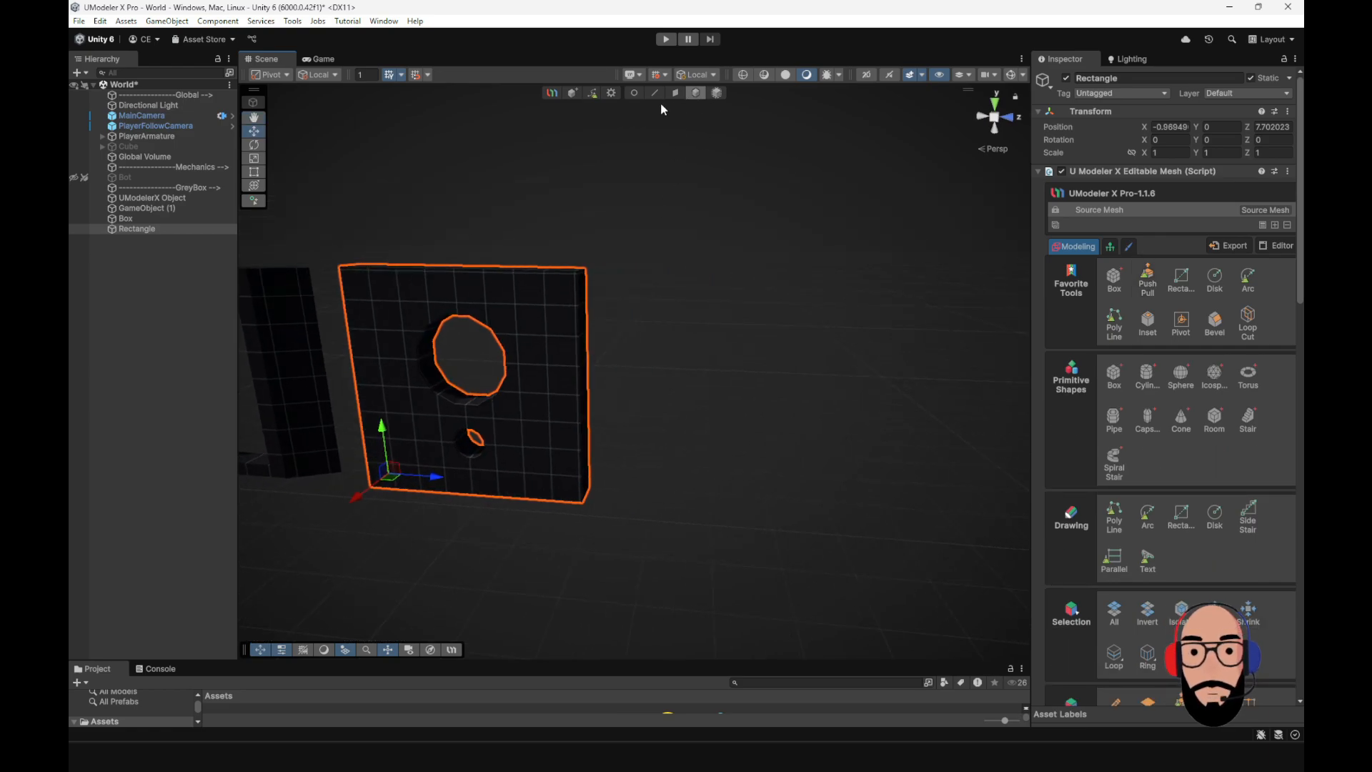
{"action": "left_click", "coordinate": [614, 141]}
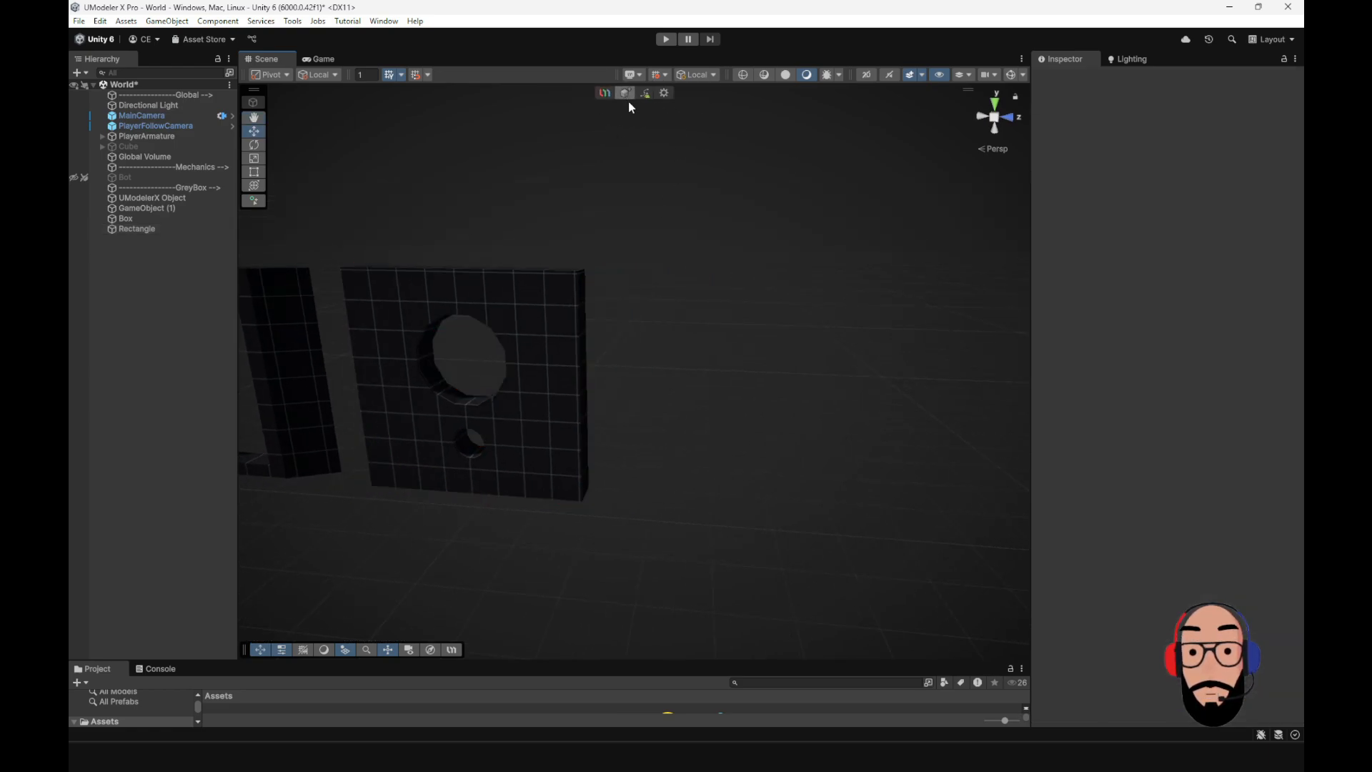
- Create a new UModeler X object beside the second wall and draw a box about 0.63 wide, 4.22 deep and 6 high
{"action": "left_click", "coordinate": [625, 94]}
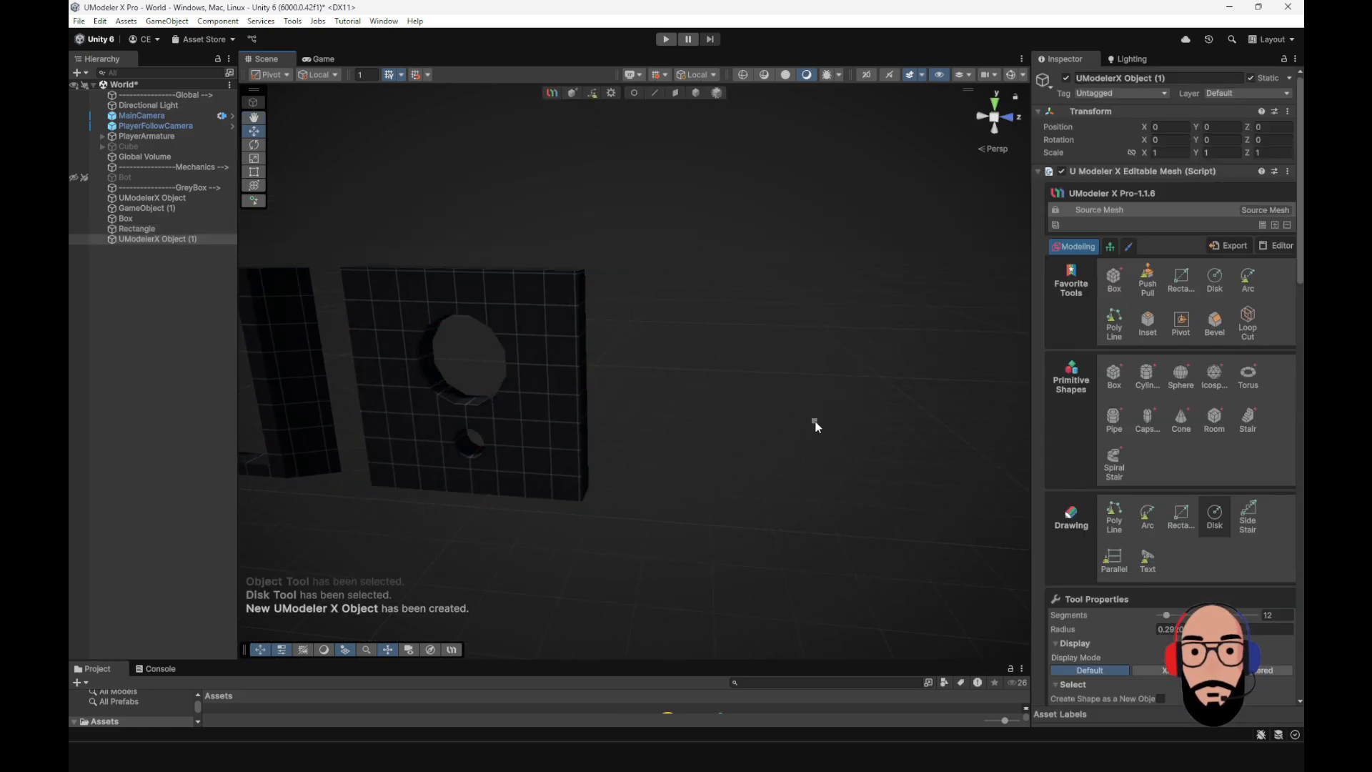
{"action": "left_click", "coordinate": [1113, 278]}
{"action": "mouse_move", "coordinate": [687, 456]}
{"action": "left_mouse_down", "text": "alt"}
{"action": "mouse_move", "coordinate": [640, 486]}
{"action": "mouse_move", "coordinate": [898, 519]}
{"action": "mouse_move", "coordinate": [876, 518]}
{"action": "left_mouse_up", "text": "alt"}
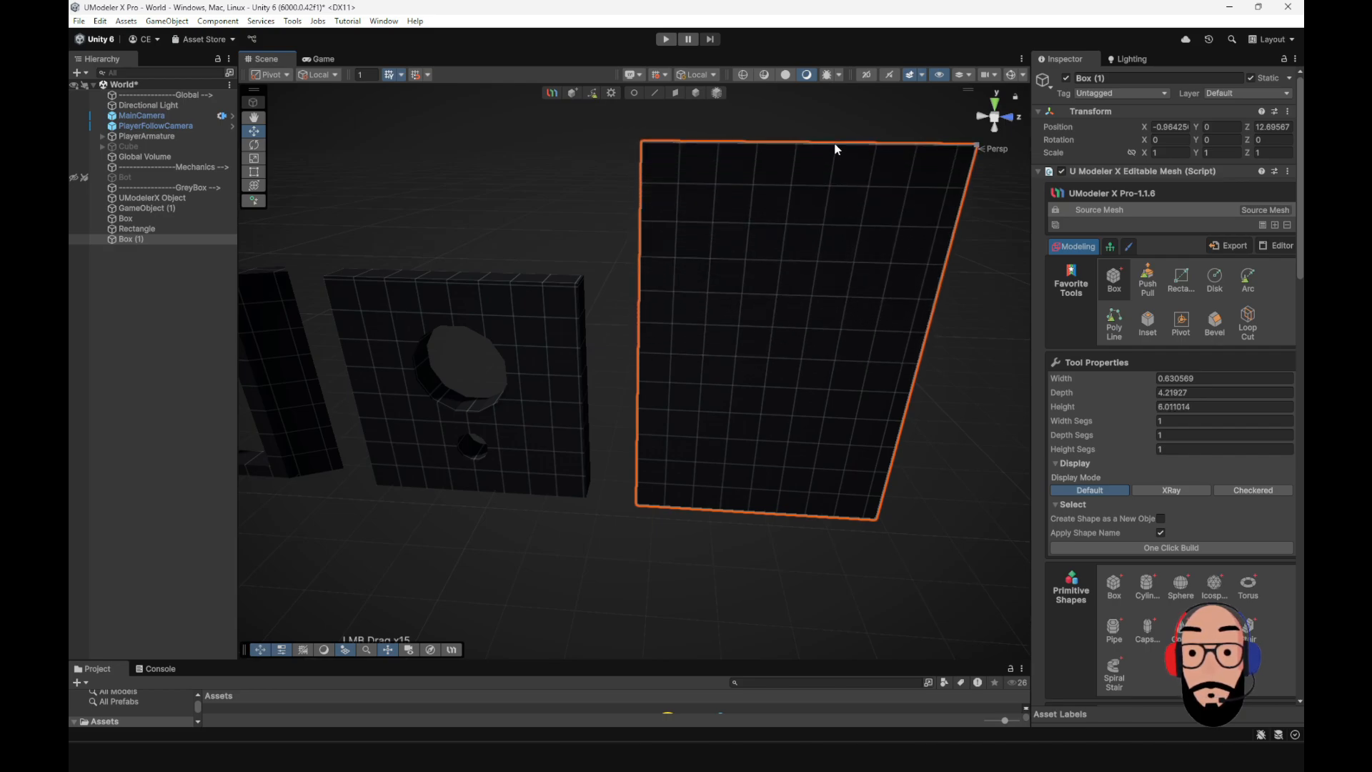
{"action": "left_click", "coordinate": [834, 150]}
{"action": "middle_click_drag", "start_coordinate": [834, 150], "coordinate": [708, 251], "text": "alt"}
{"action": "left_click_drag", "start_coordinate": [721, 231], "coordinate": [835, 404], "text": "alt"}
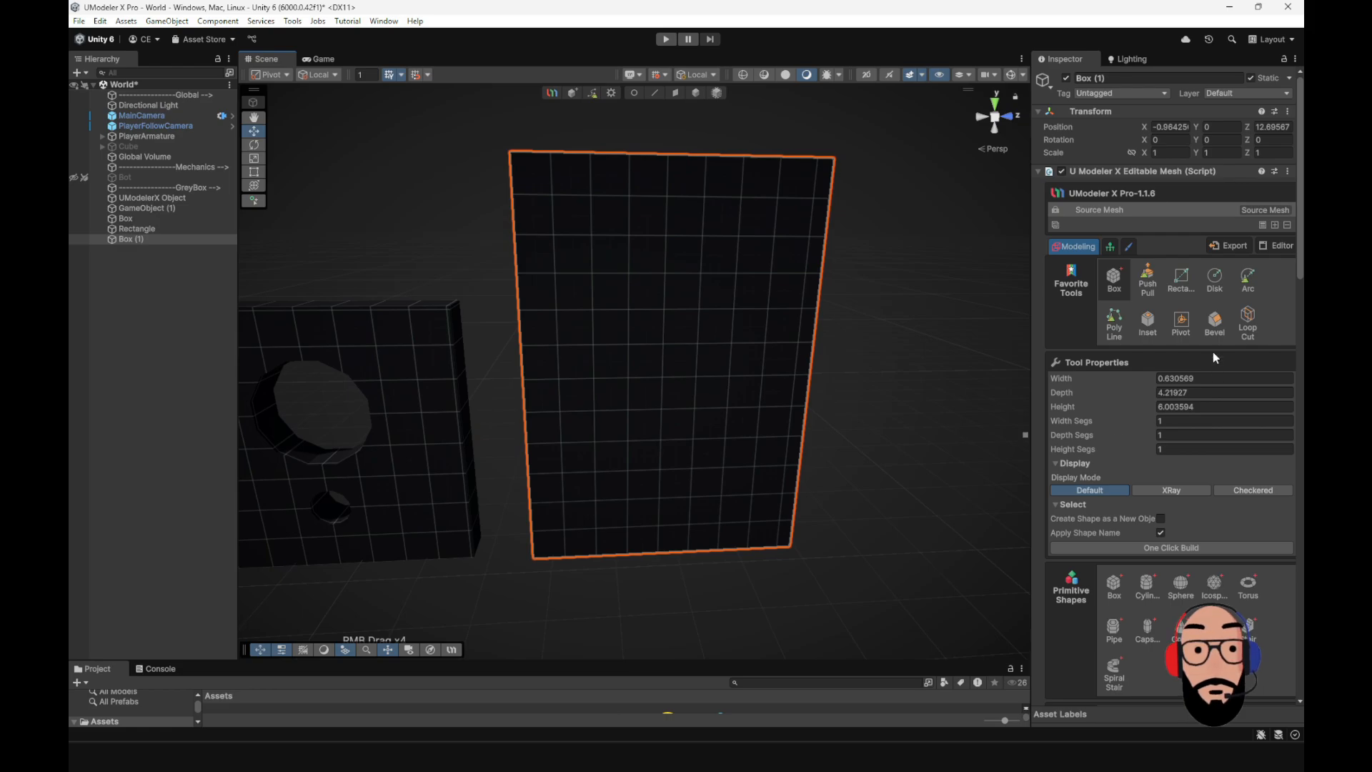
- Draw a closed five-sided Poly Line outline with one slanted lower corner on the upper front face of the new box
{"action": "left_click", "coordinate": [1115, 317]}
{"action": "mouse_move", "coordinate": [761, 329]}
{"action": "left_mouse_down", "text": "alt"}
{"action": "mouse_move", "coordinate": [560, 346]}
{"action": "mouse_move", "coordinate": [701, 368]}
{"action": "mouse_move", "coordinate": [573, 202]}
{"action": "left_mouse_up", "text": "alt"}
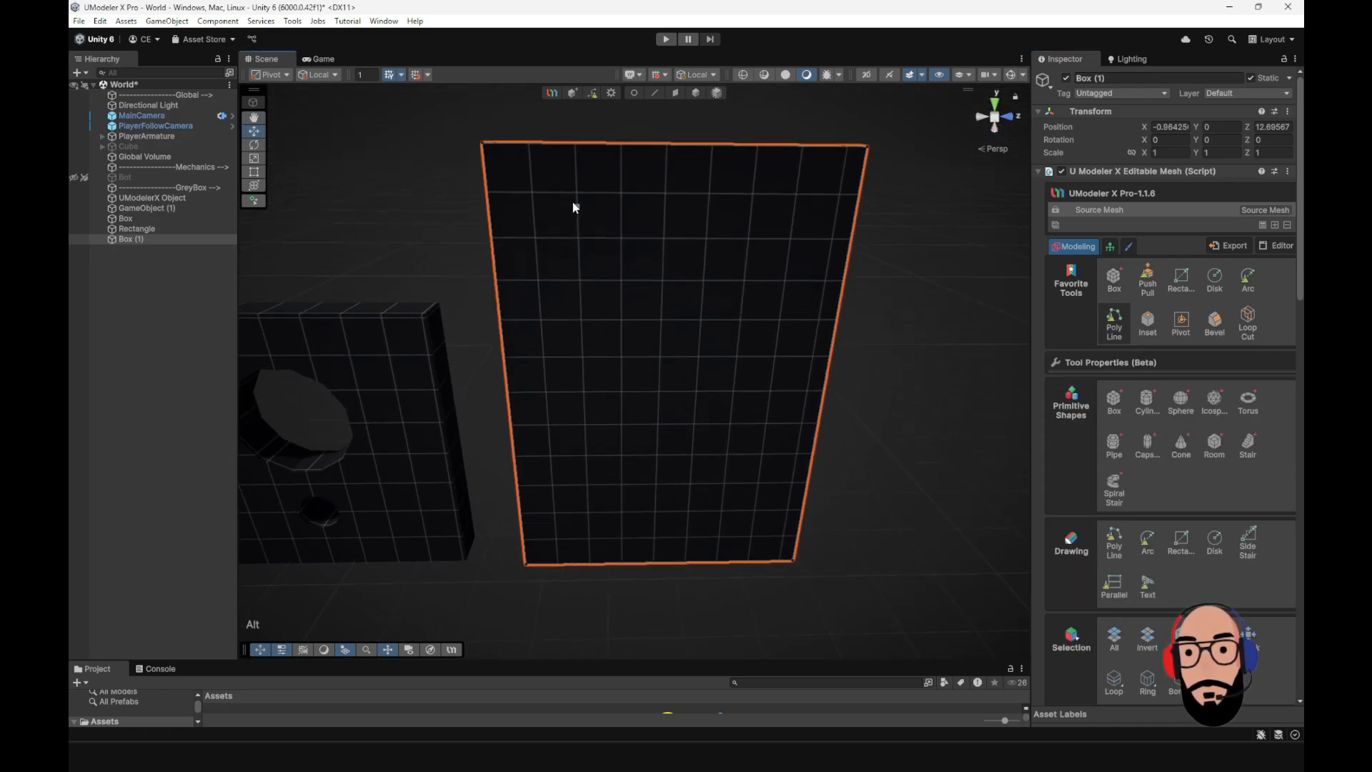
{"action": "left_click", "coordinate": [531, 192]}
{"action": "left_click", "coordinate": [547, 394]}
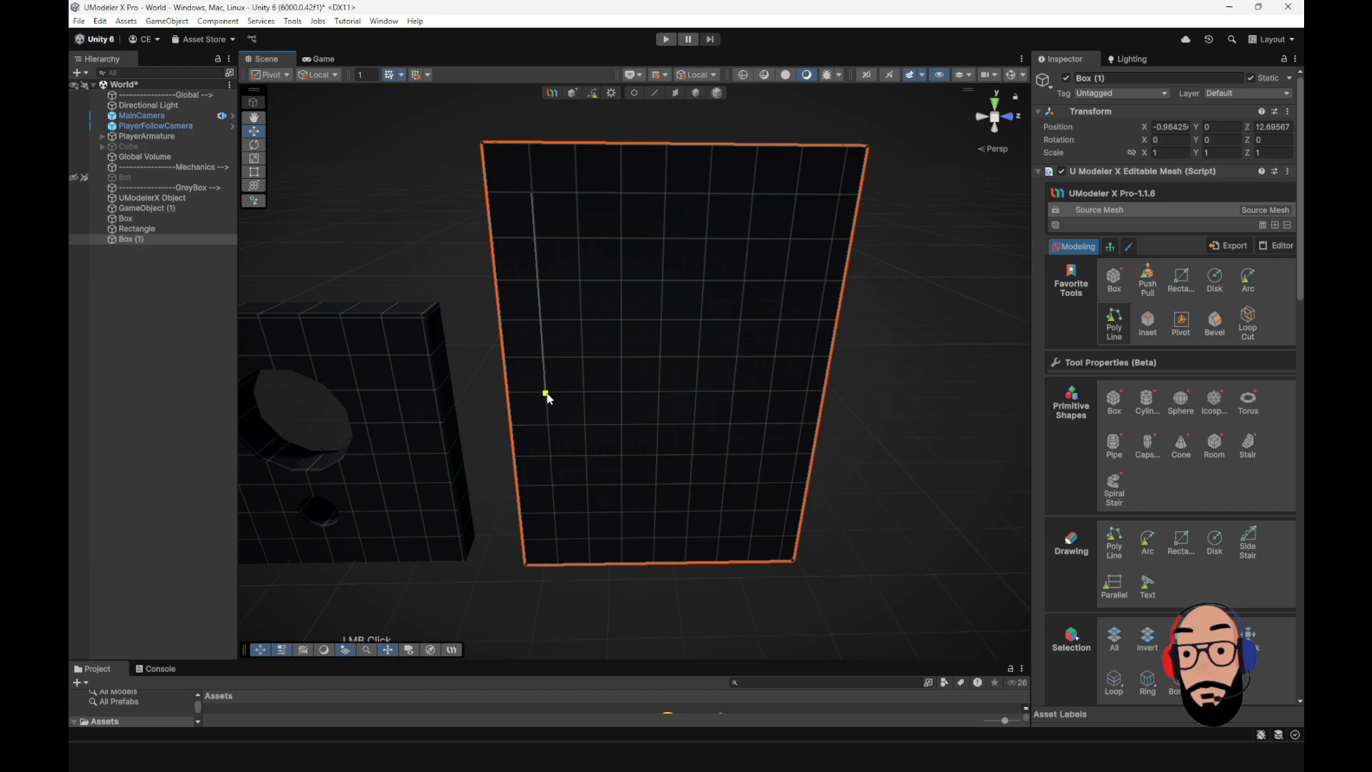
{"action": "left_click", "coordinate": [583, 394]}
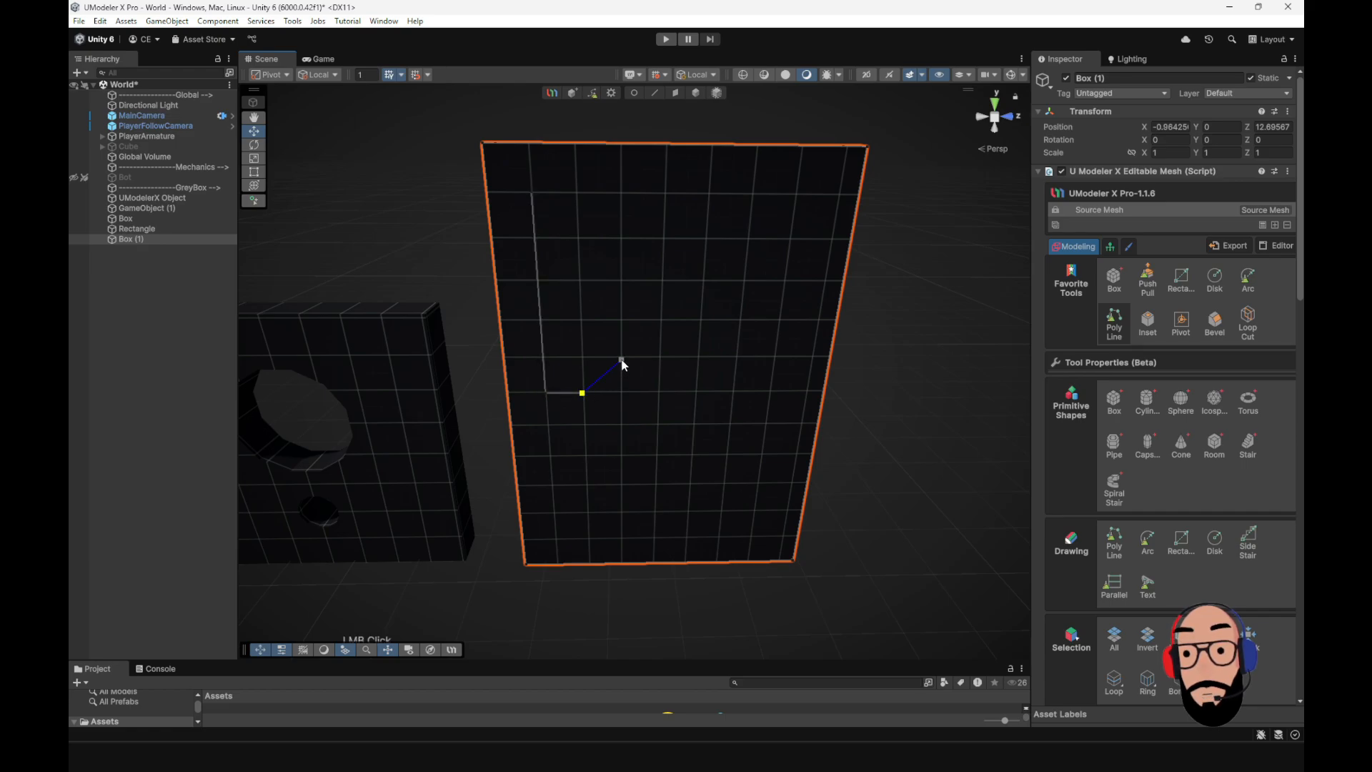
{"action": "left_click", "coordinate": [622, 361]}
{"action": "left_click", "coordinate": [622, 195]}
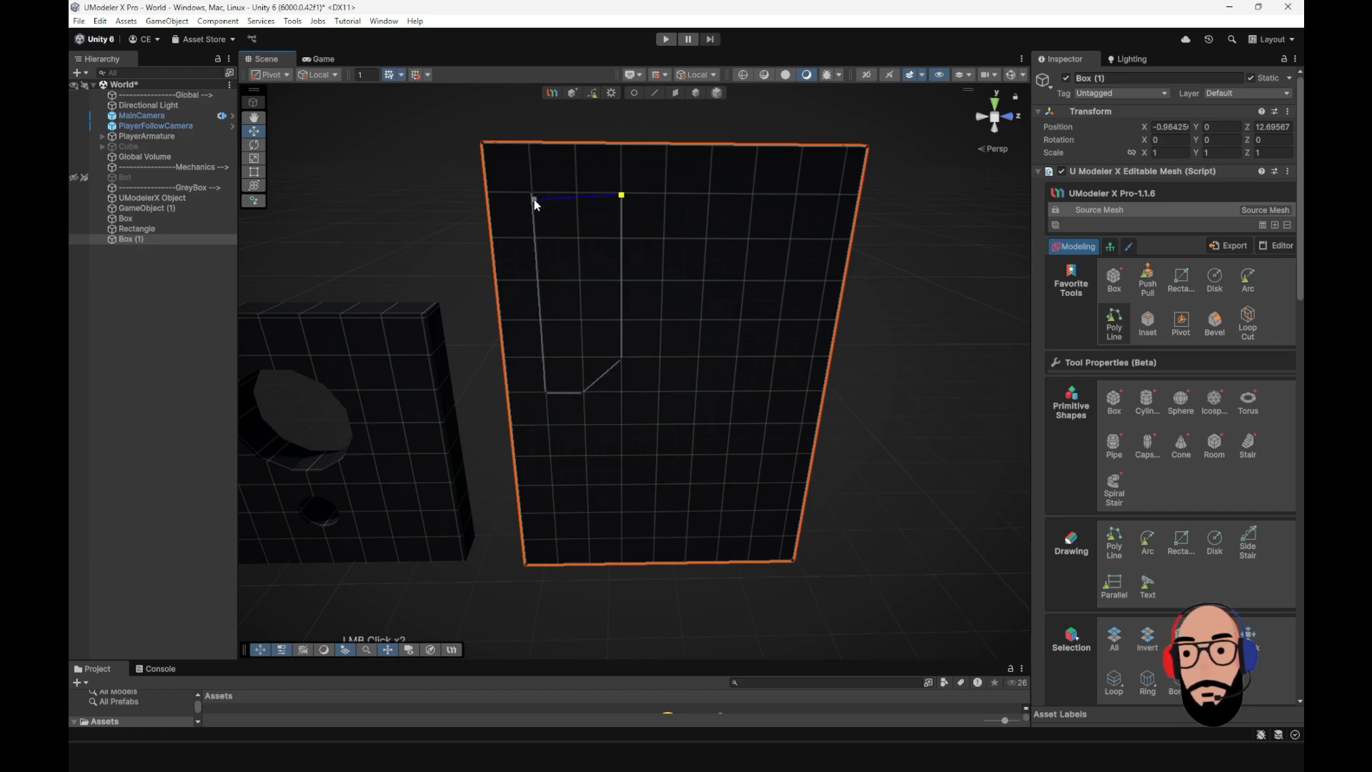
{"action": "left_click", "coordinate": [532, 195]}
{"action": "right_click_drag", "start_coordinate": [668, 345], "coordinate": [664, 372], "text": "alt"}
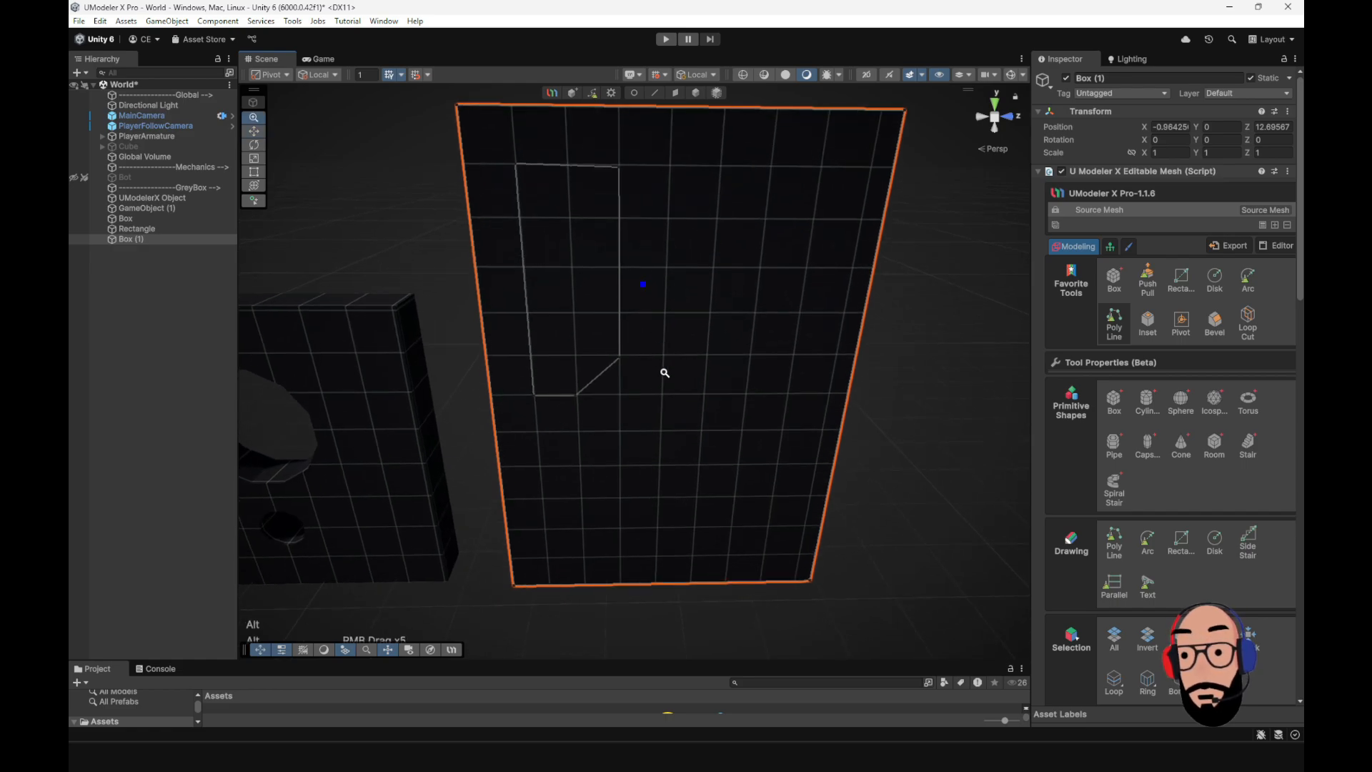
- Move the outline's upper vertex above the slanted corner up by about 0.03 to level the top edge
{"action": "left_click", "coordinate": [634, 93]}
{"action": "left_click", "coordinate": [620, 168]}
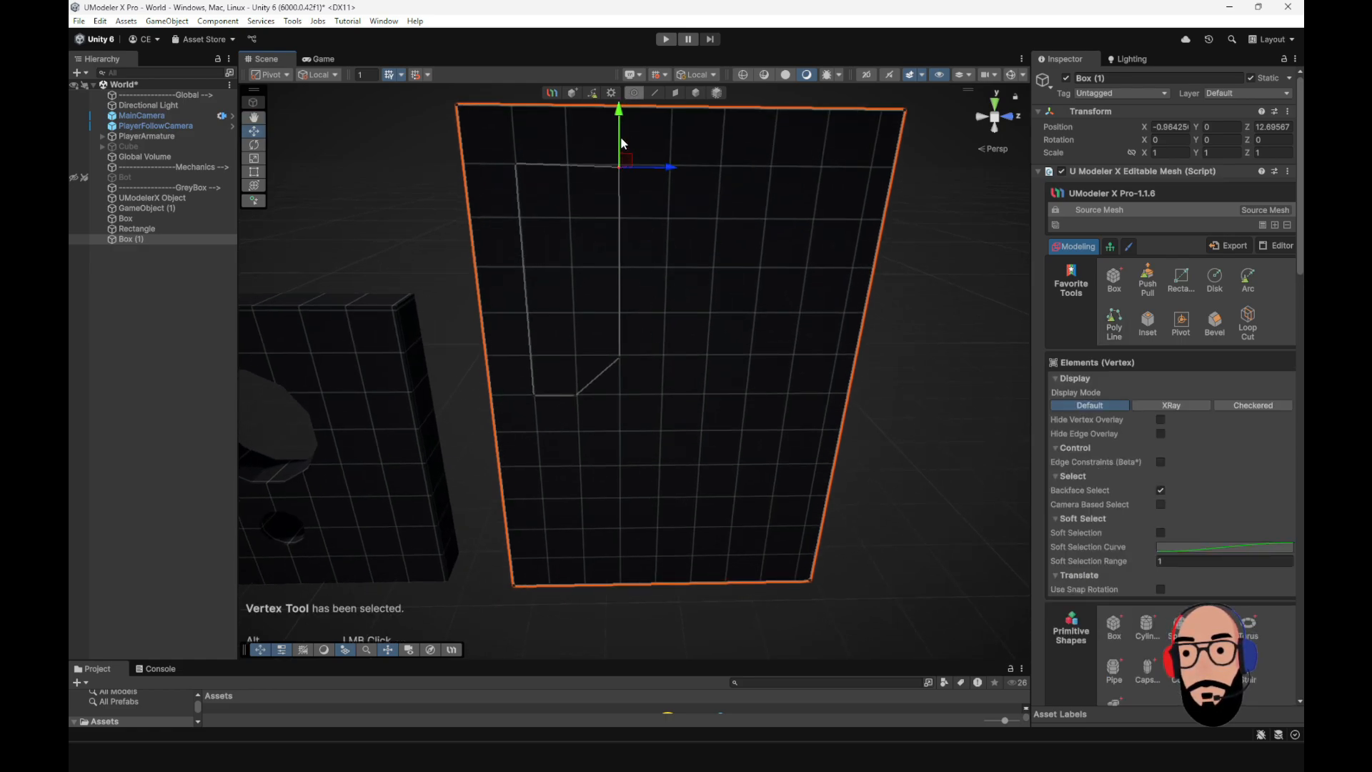
{"action": "left_click_drag", "start_coordinate": [623, 117], "coordinate": [622, 113]}
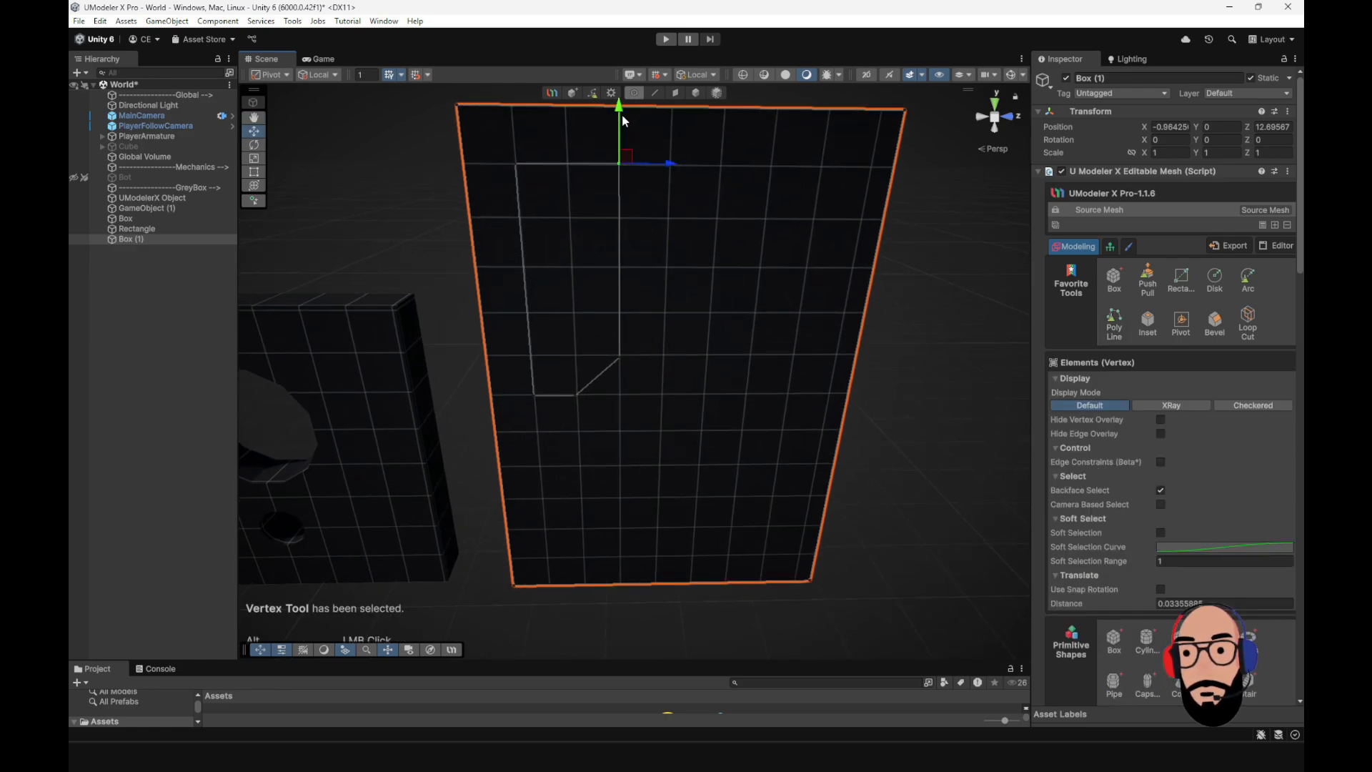
{"action": "left_click_drag", "start_coordinate": [621, 329], "coordinate": [734, 341], "text": "alt"}
{"action": "right_click_drag", "start_coordinate": [735, 342], "coordinate": [722, 315], "text": "alt"}
{"action": "left_click_drag", "start_coordinate": [722, 315], "coordinate": [571, 366], "text": "alt"}
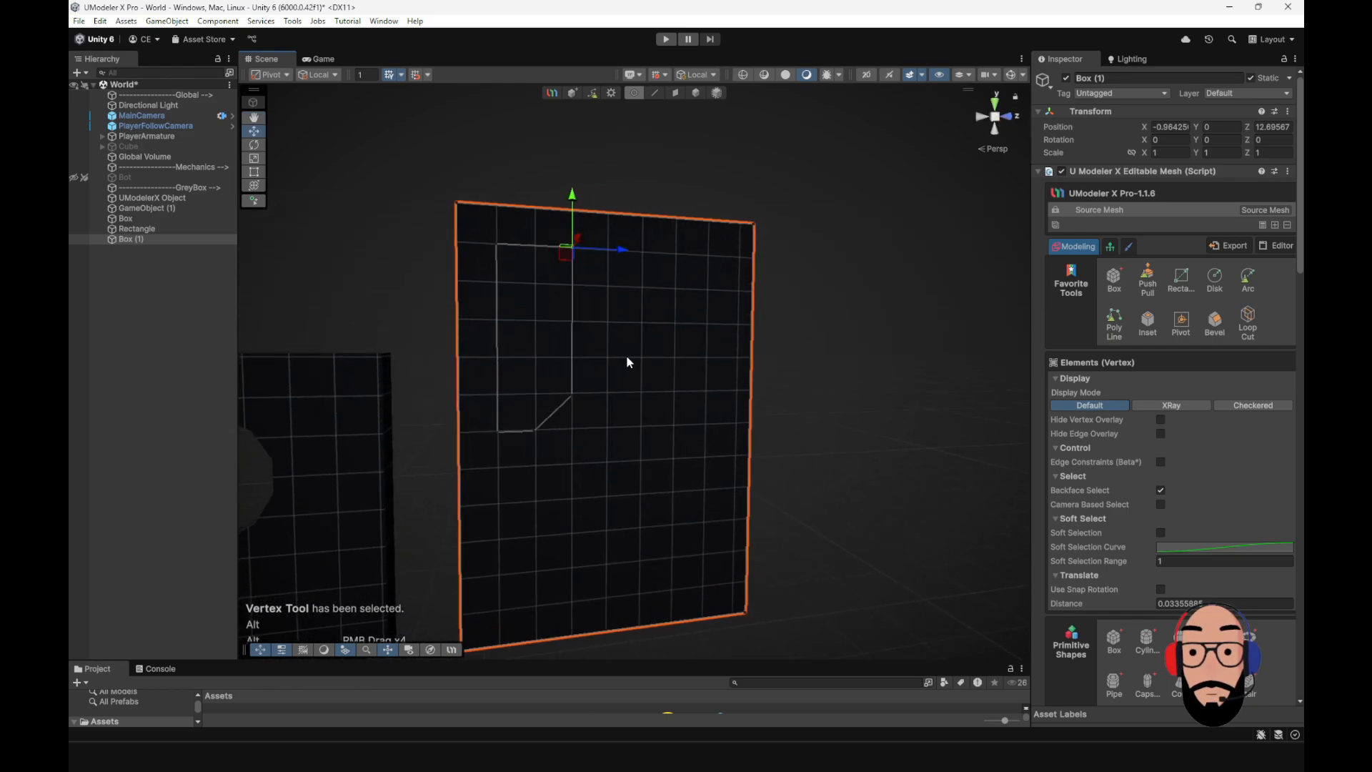
- Push the five-sided shape through the third wall with the Push Pull tool to cut an opening, and return to object mode
{"action": "left_click", "coordinate": [1148, 280]}
{"action": "left_click_drag", "start_coordinate": [632, 377], "coordinate": [602, 384], "text": "alt"}
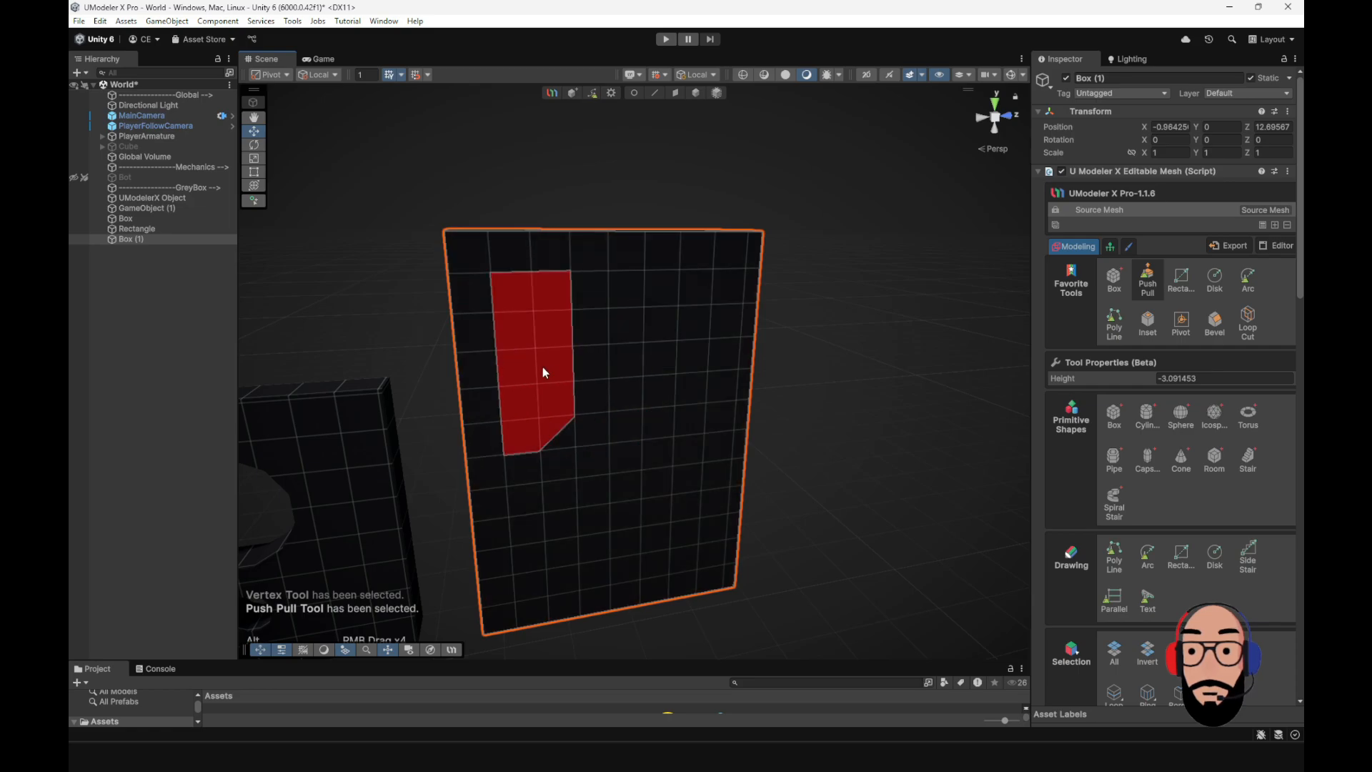
{"action": "left_click_drag", "start_coordinate": [543, 367], "coordinate": [674, 426], "text": "alt"}
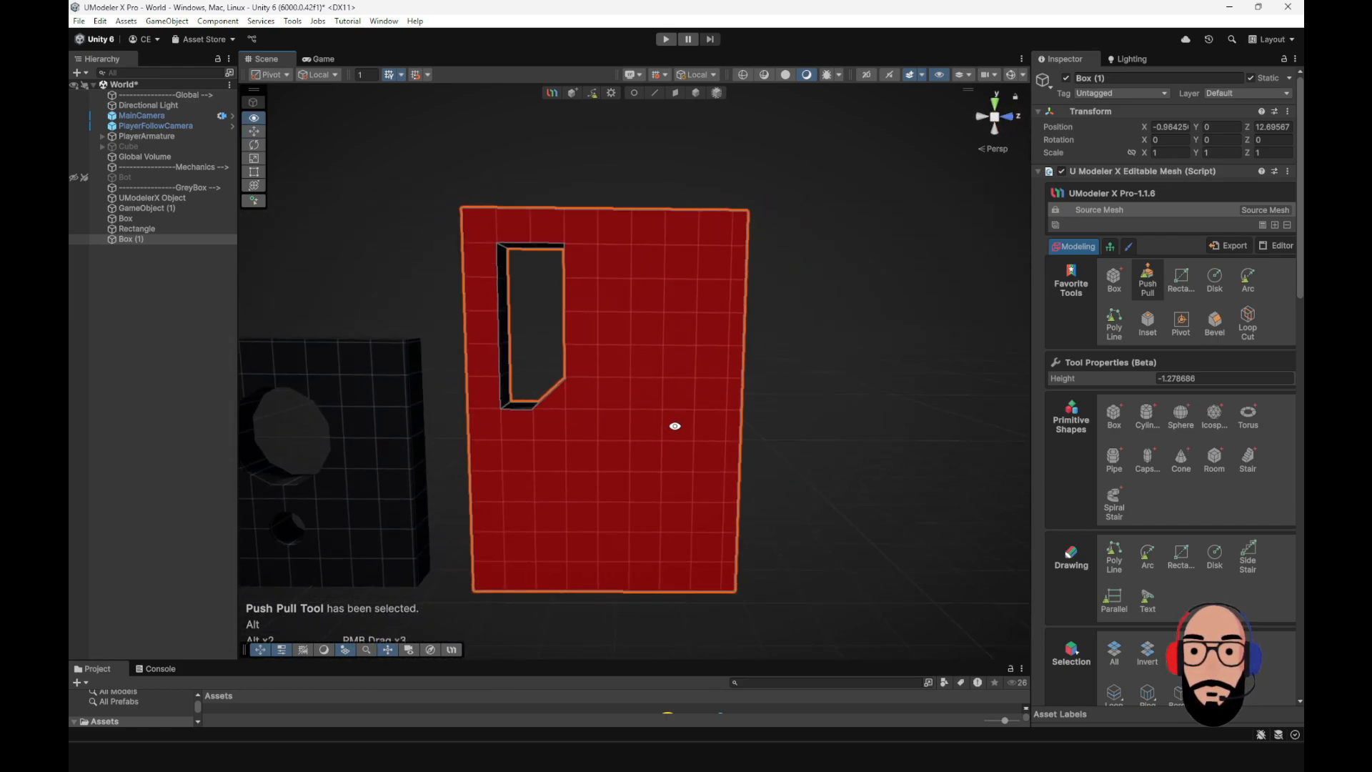
{"action": "middle_click_drag", "start_coordinate": [748, 289], "coordinate": [662, 315]}
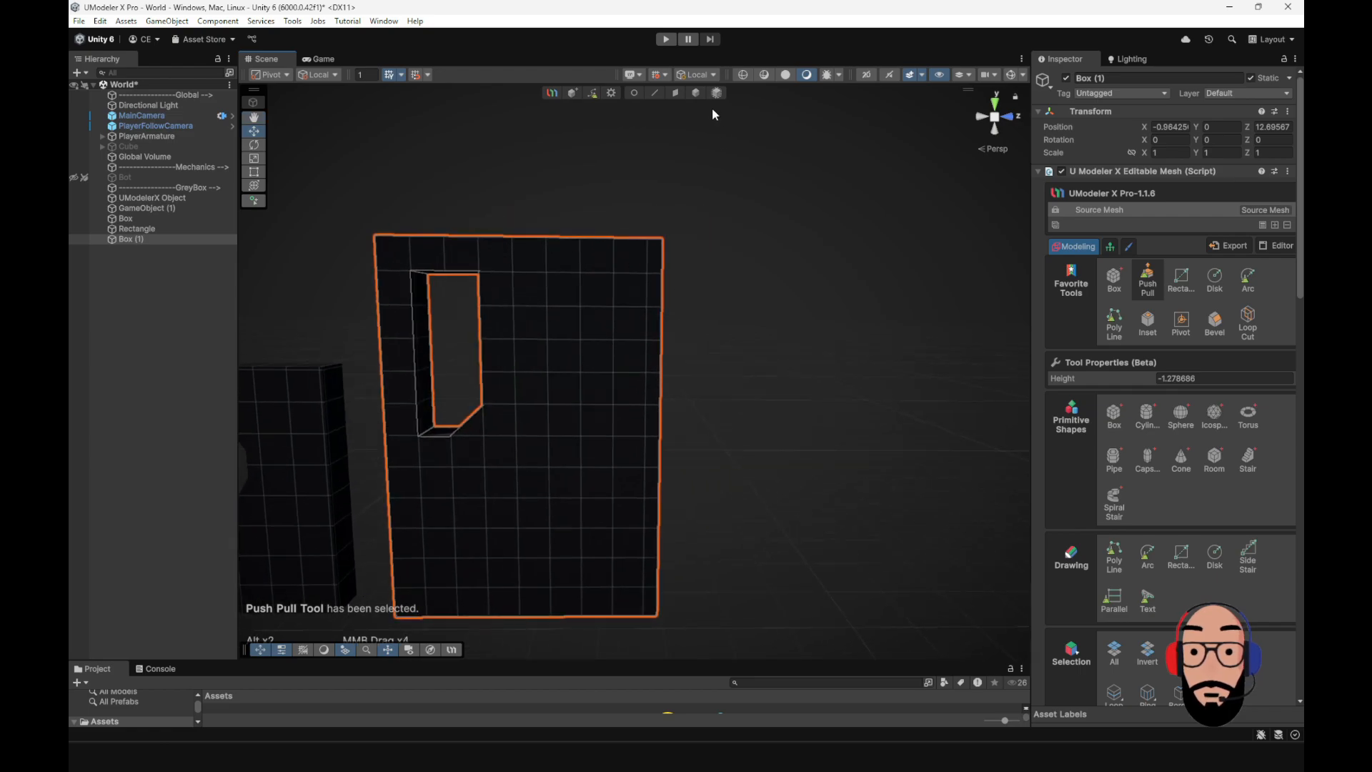
{"action": "left_click", "coordinate": [696, 93]}
{"action": "middle_click_drag", "start_coordinate": [810, 487], "coordinate": [697, 456]}
{"action": "scroll", "coordinate": [697, 456], "scroll_direction": "down", "scroll_amount": 3}
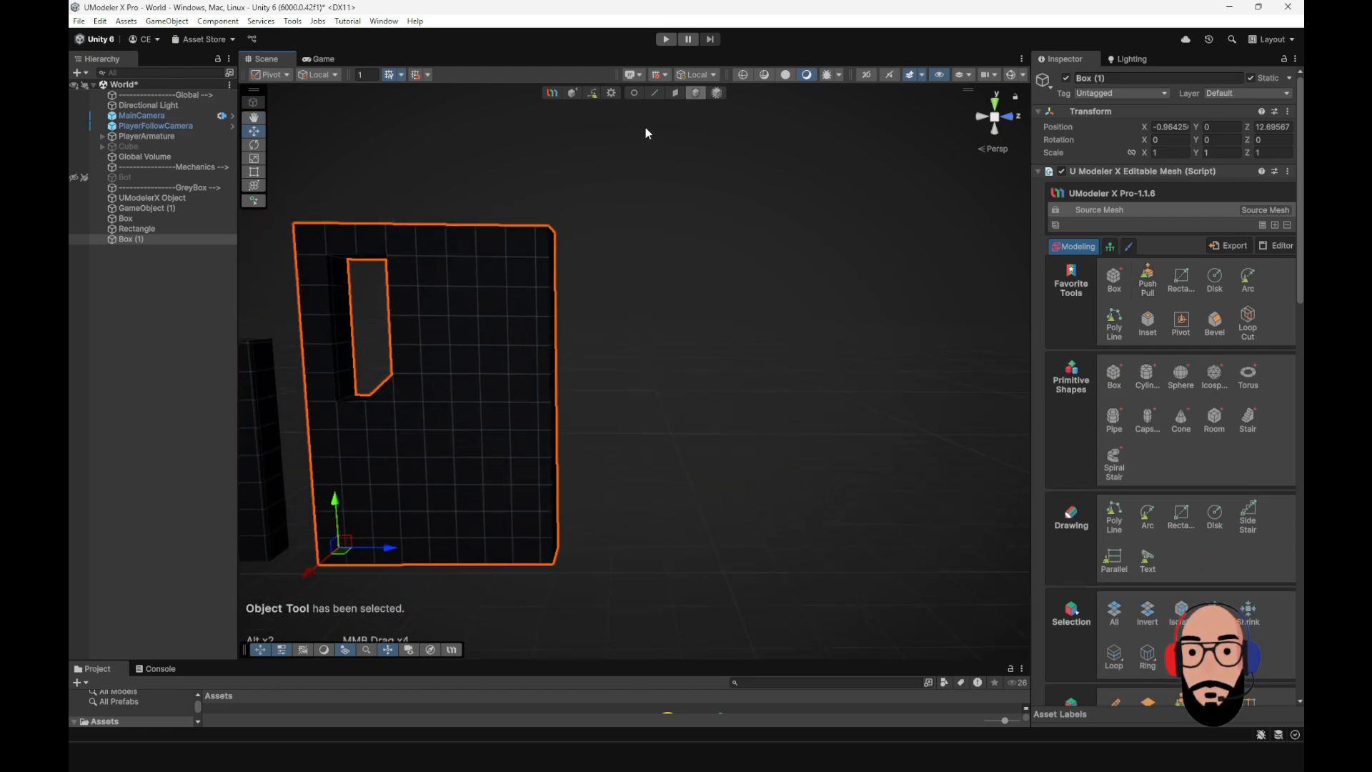
- Create a new UModeler X object beside the third wall, draw a box about 0.82 wide, 5.09 deep and 7.22 high, and return to object mode
{"action": "left_click", "coordinate": [580, 134]}
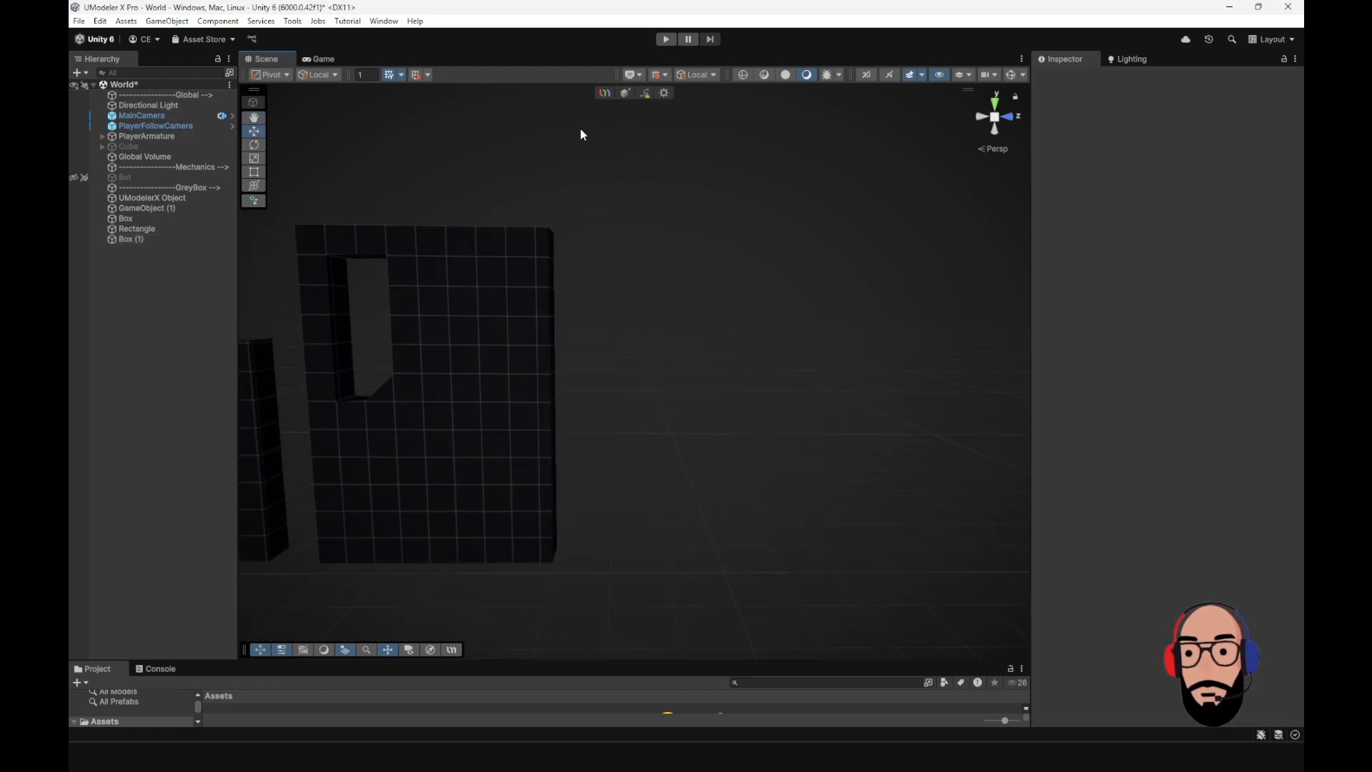
{"action": "left_click", "coordinate": [626, 93]}
{"action": "left_click_drag", "start_coordinate": [647, 473], "coordinate": [652, 527], "text": "alt"}
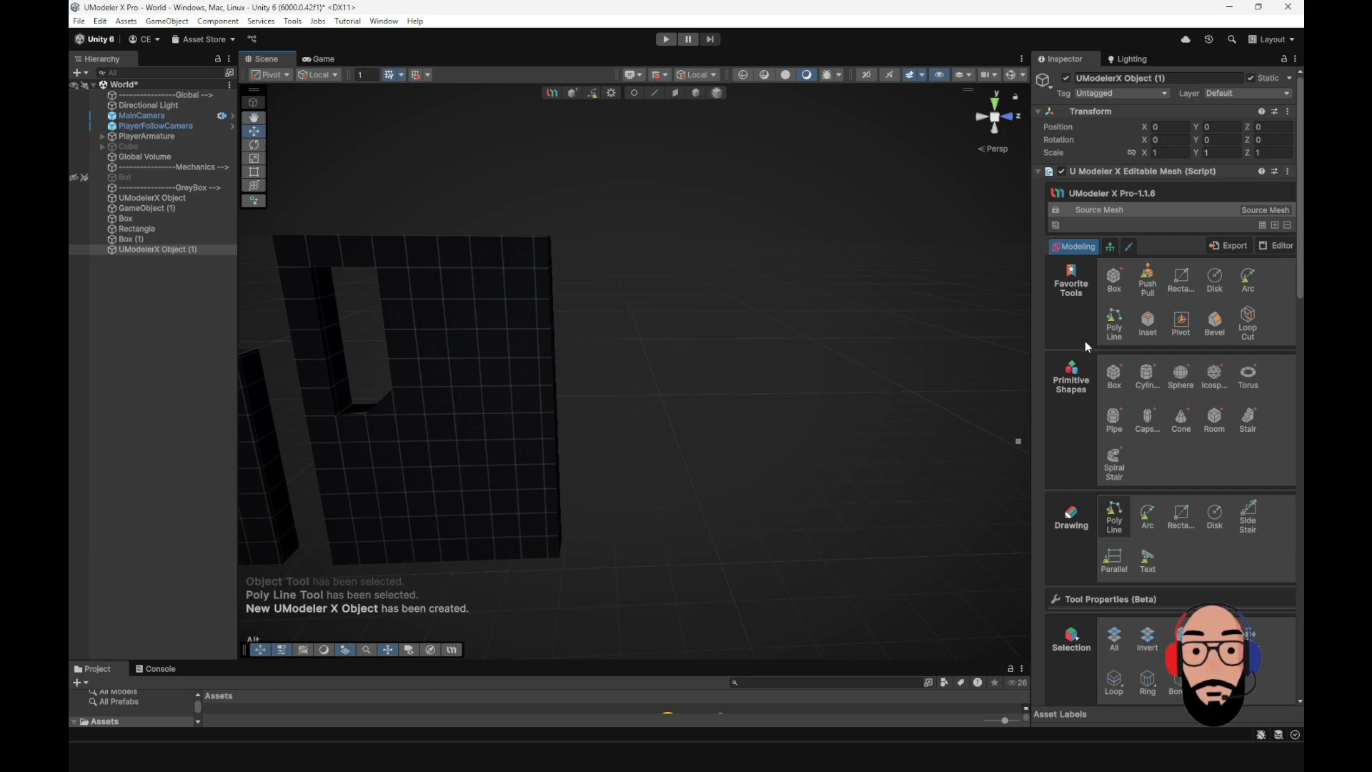
{"action": "left_click", "coordinate": [1113, 279]}
{"action": "left_click_drag", "start_coordinate": [616, 475], "coordinate": [856, 542], "text": "alt"}
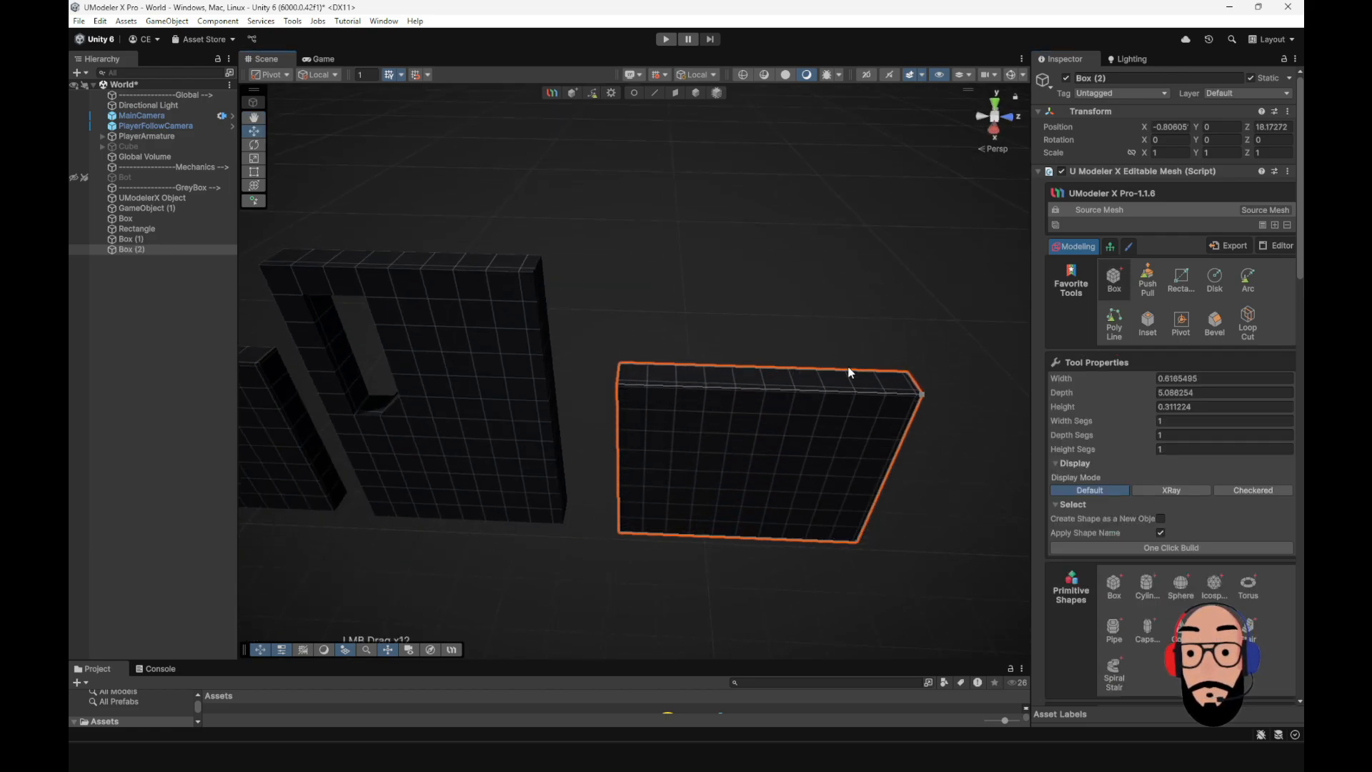
{"action": "left_click", "coordinate": [809, 200]}
{"action": "left_click_drag", "start_coordinate": [792, 233], "coordinate": [703, 98], "text": "alt"}
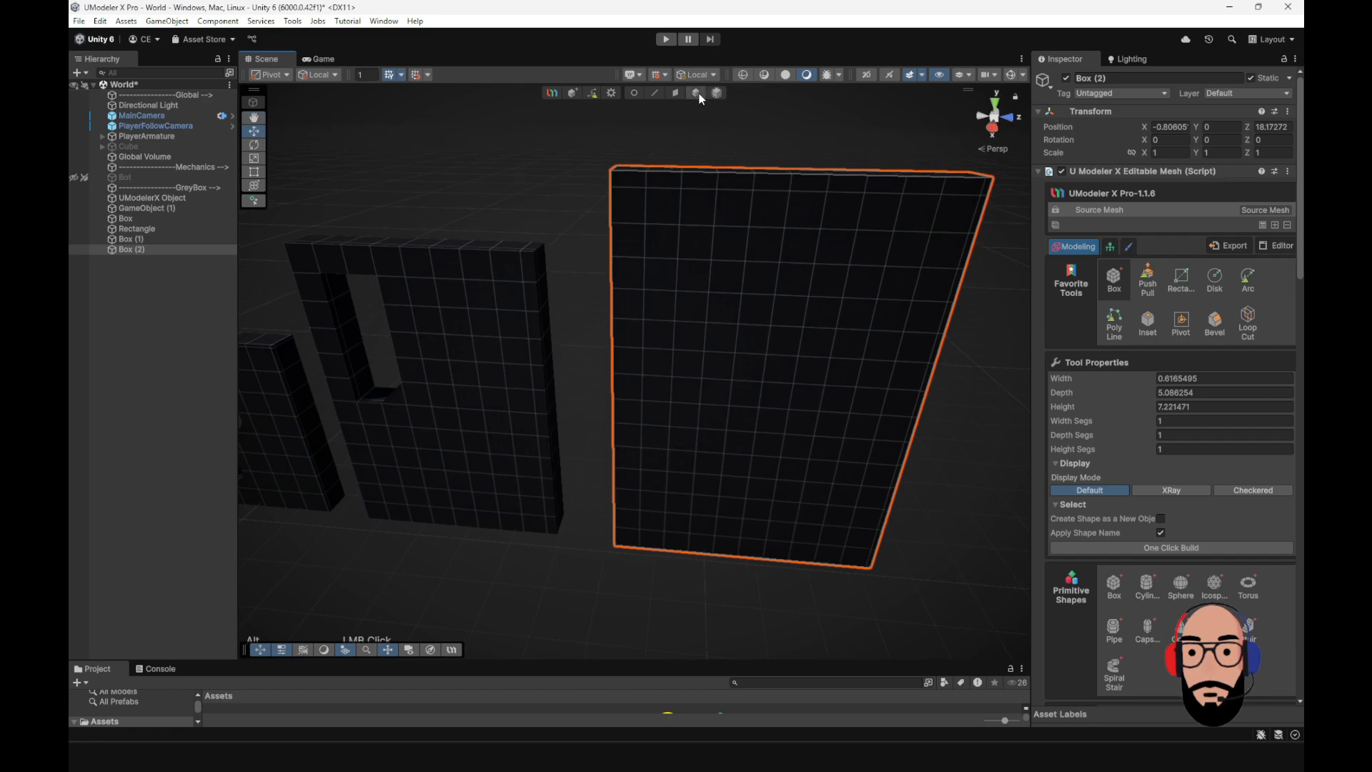
{"action": "left_click", "coordinate": [696, 93]}
- Start a sword-shaped Poly Line outline on the front face of the new wall, tracing the handle, left curved guard, left blade edge and lower tip
{"action": "left_click_drag", "start_coordinate": [708, 214], "coordinate": [667, 450], "text": "alt"}
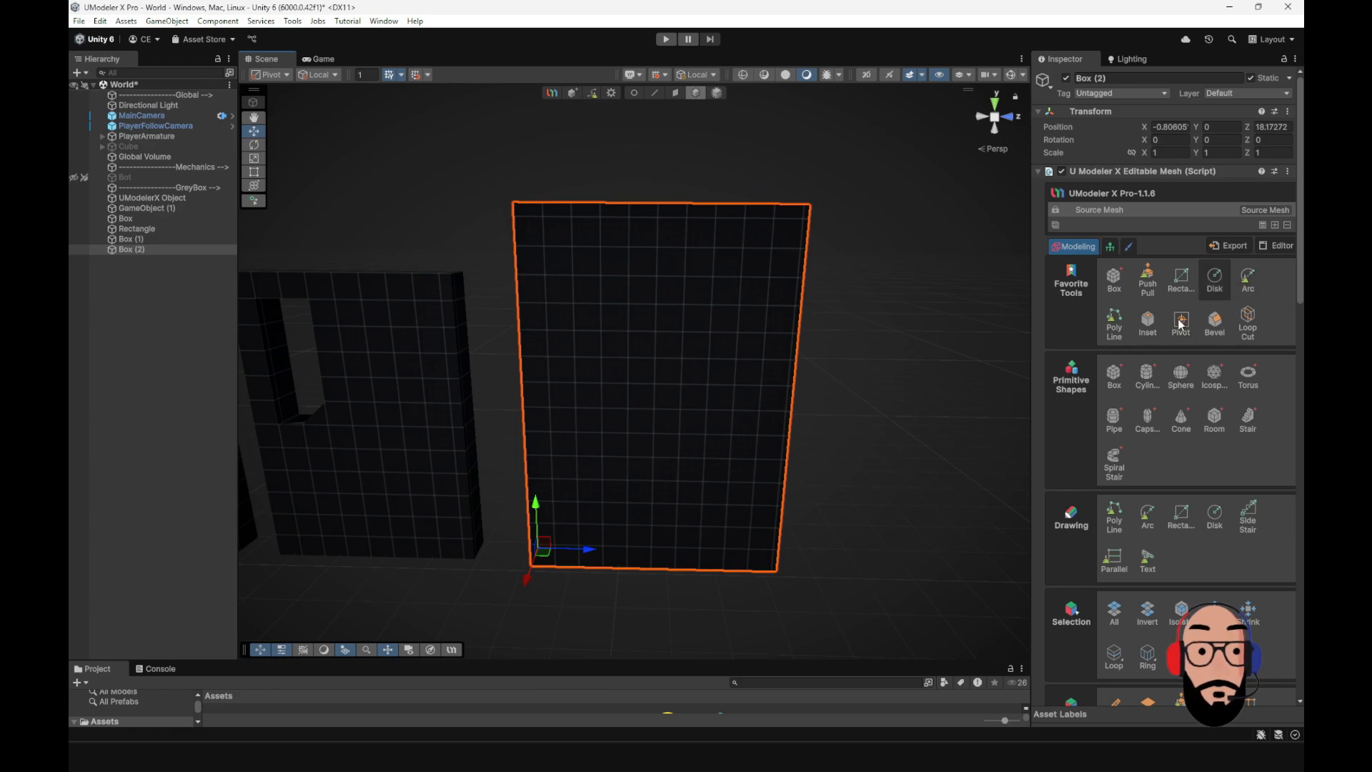
{"action": "left_click", "coordinate": [1114, 323]}
{"action": "scroll", "coordinate": [692, 256], "scroll_direction": "up", "scroll_amount": 2}
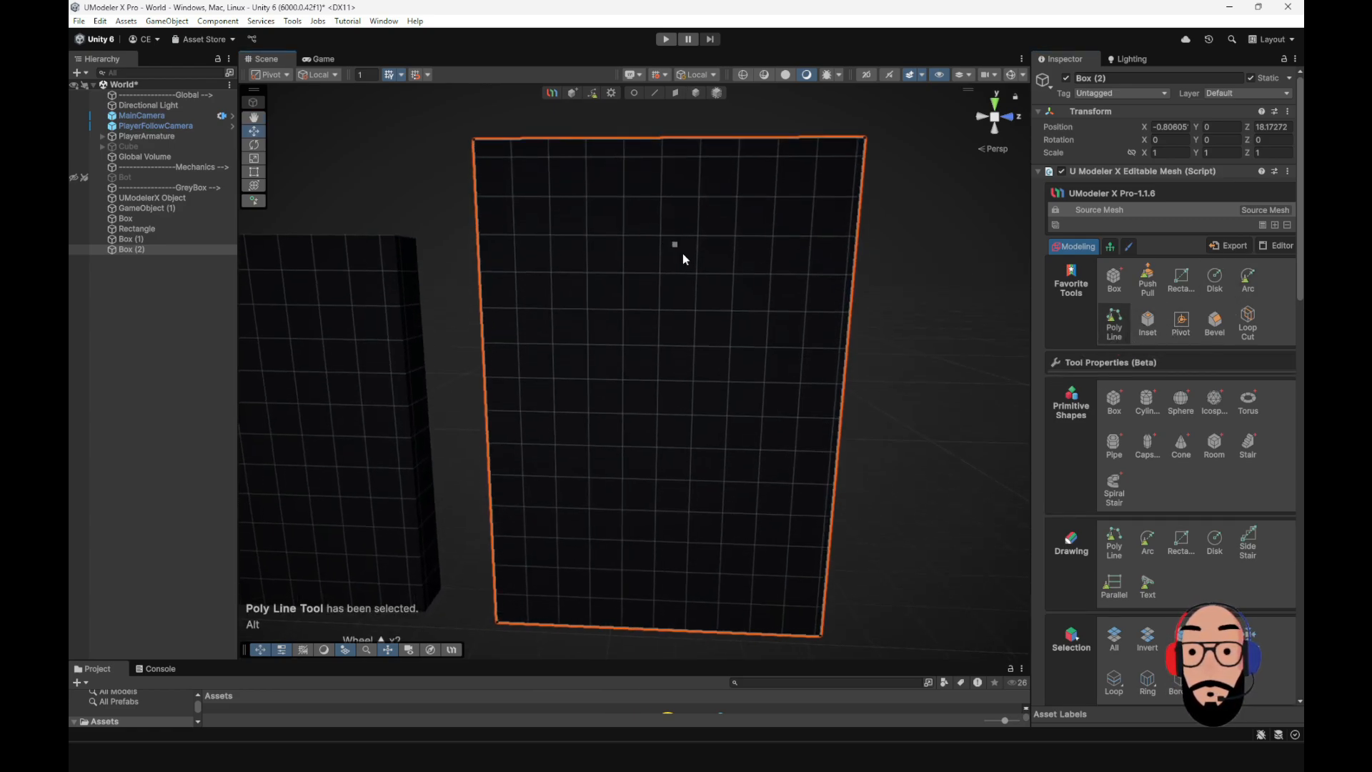
{"action": "right_click_drag", "start_coordinate": [683, 255], "coordinate": [658, 194]}
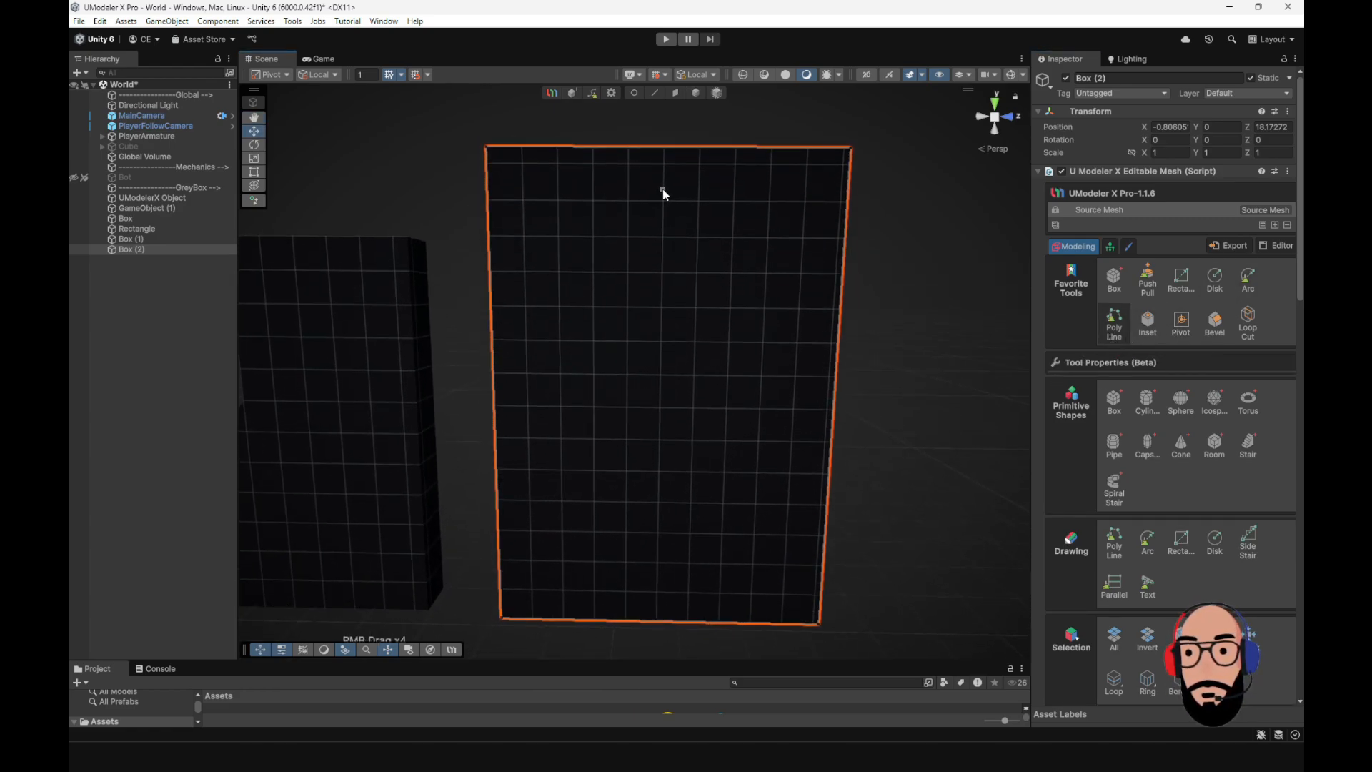
{"action": "left_click", "coordinate": [665, 190]}
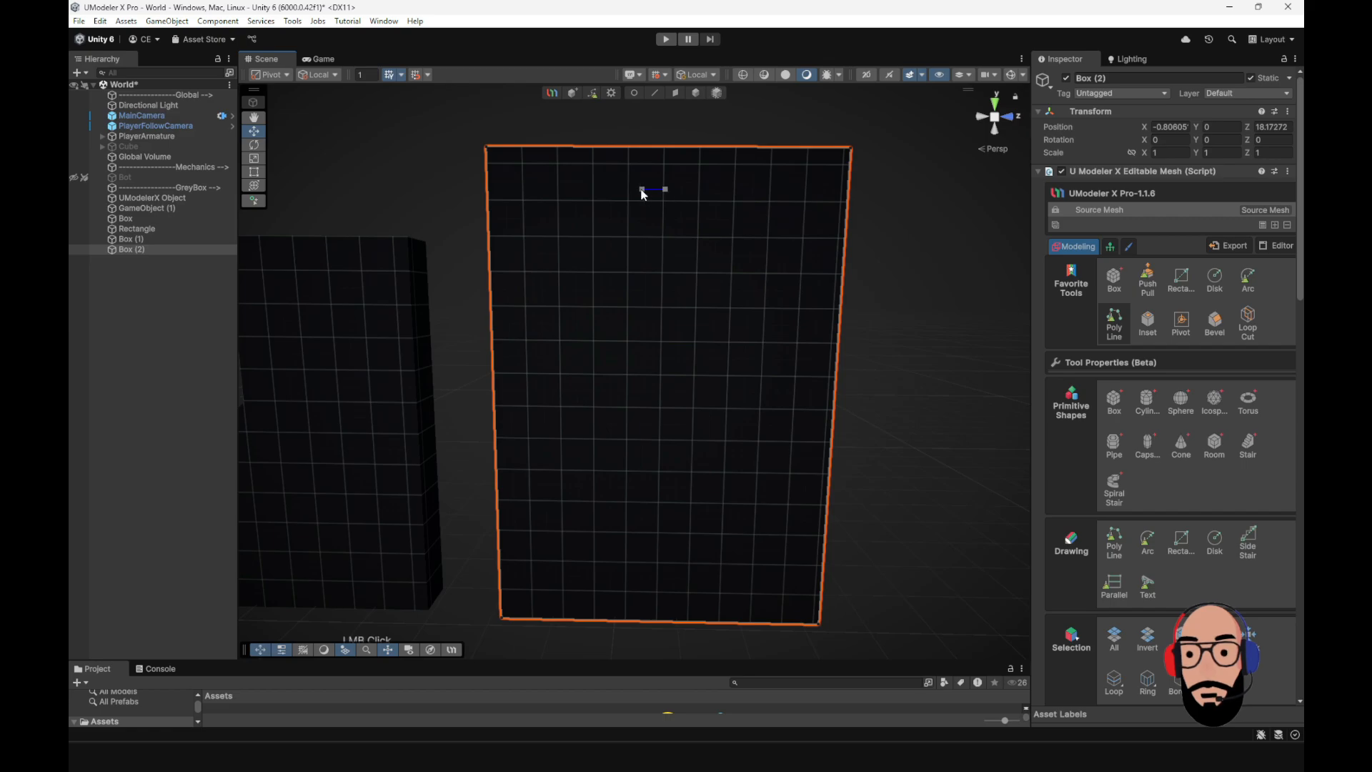
{"action": "left_click", "coordinate": [639, 238]}
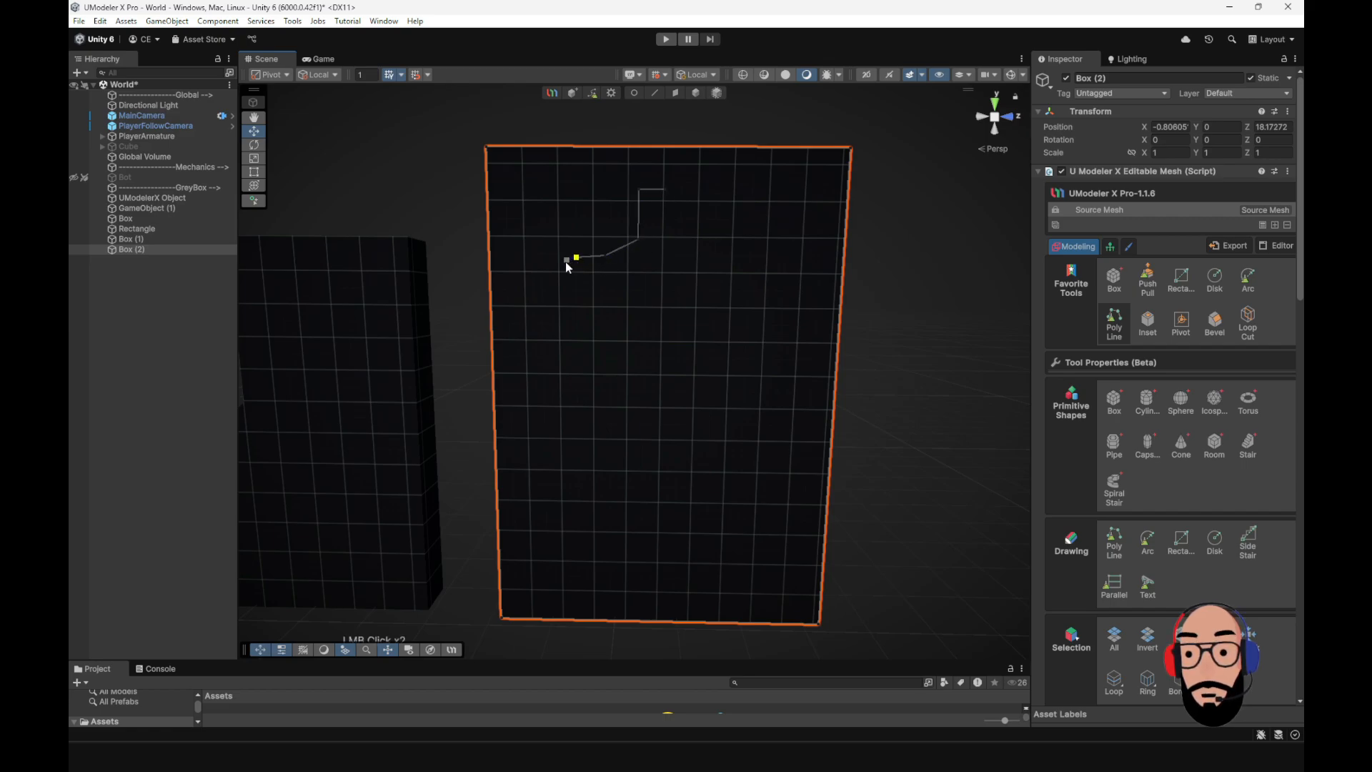
{"action": "left_click", "coordinate": [571, 333]}
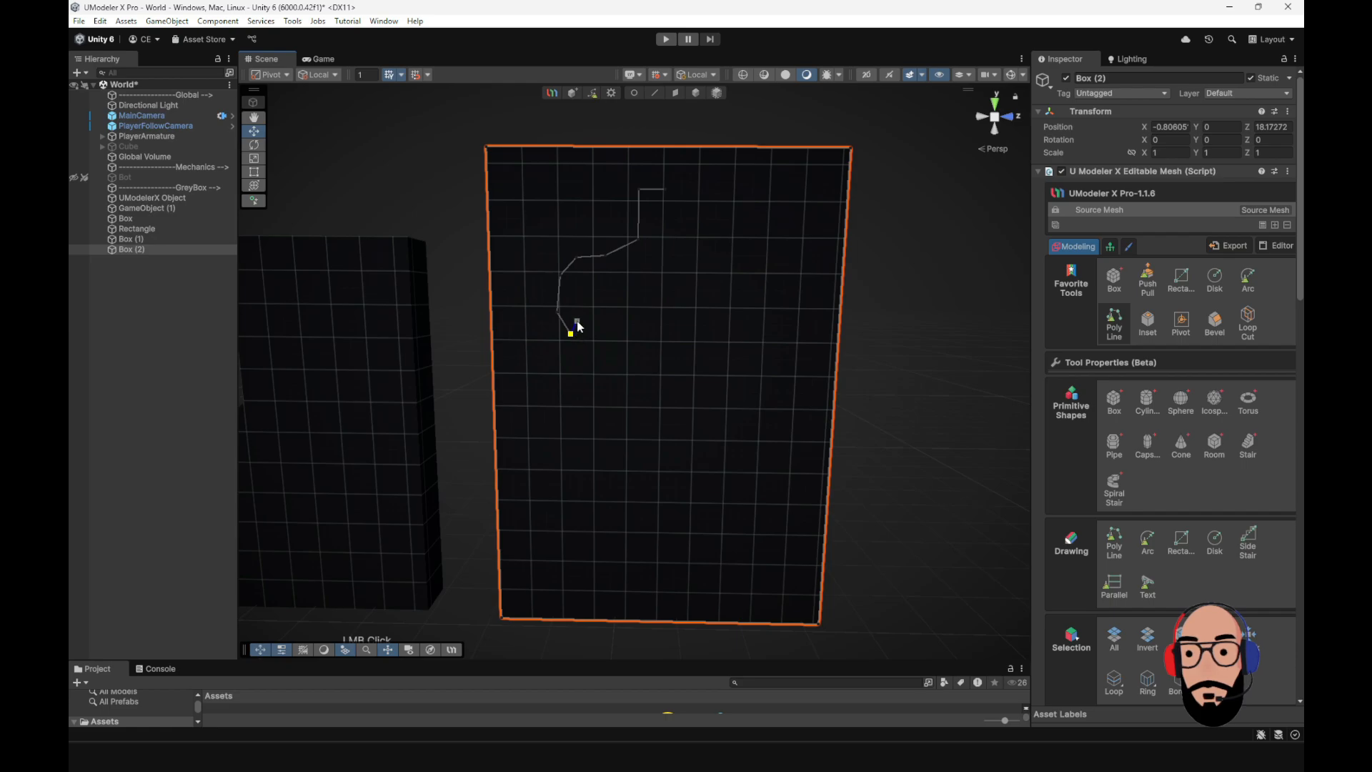
{"action": "left_click", "coordinate": [581, 292]}
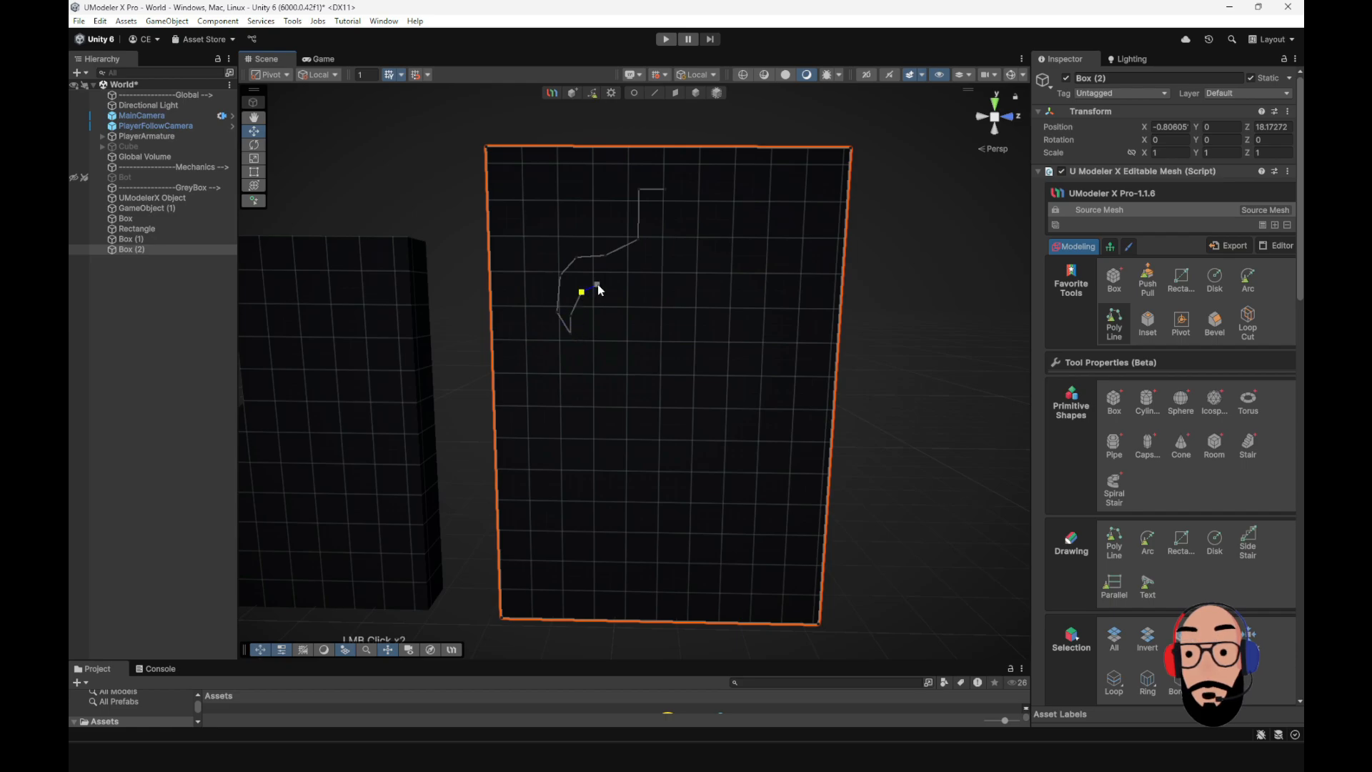
{"action": "left_click", "coordinate": [632, 315]}
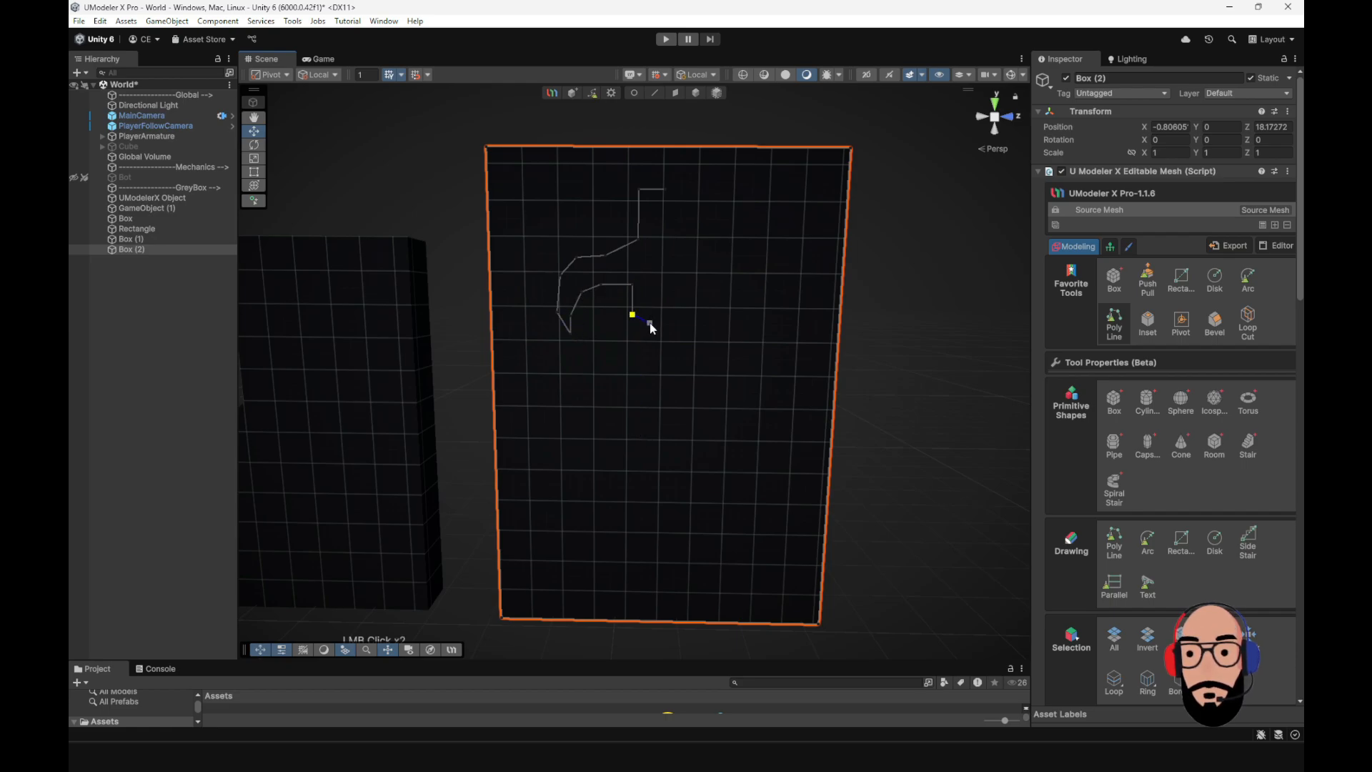
{"action": "left_click", "coordinate": [642, 325]}
{"action": "left_click", "coordinate": [640, 578]}
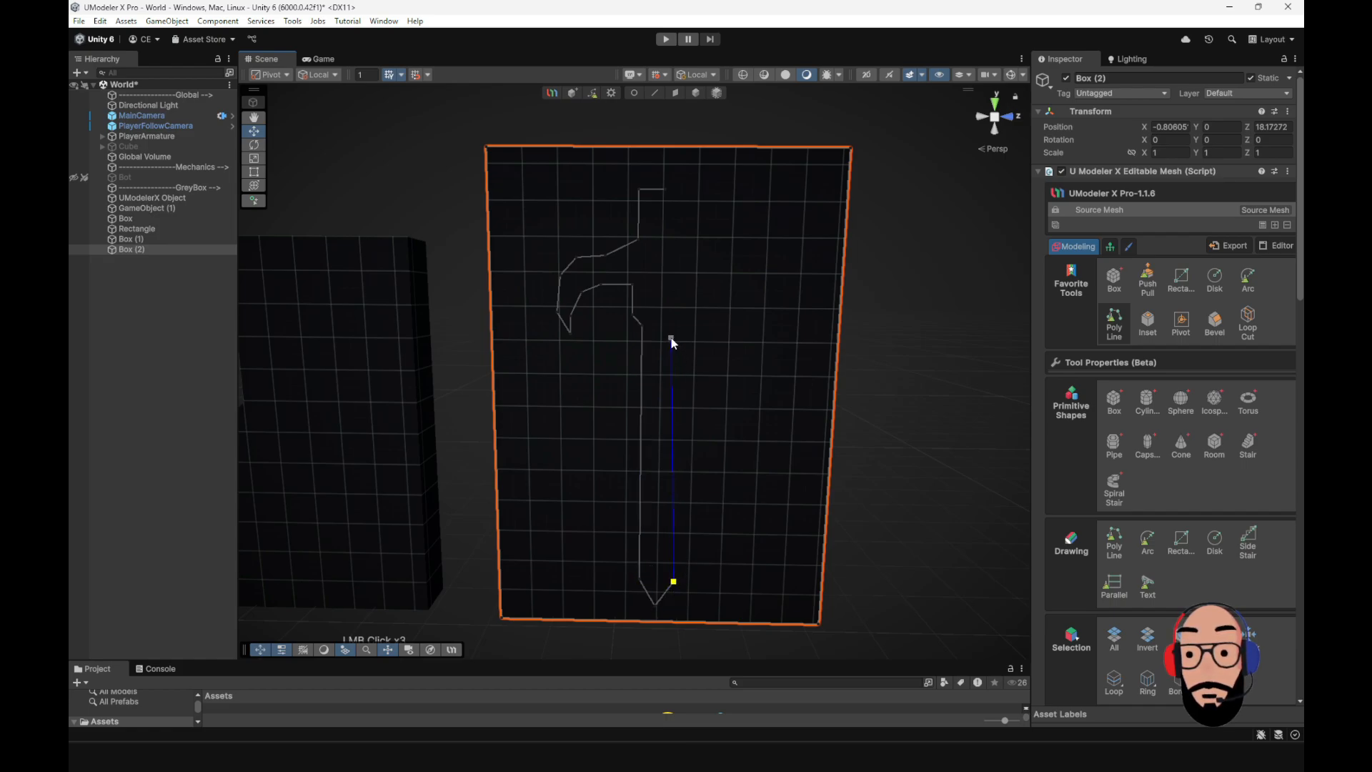
- Trace the sword's right blade edge and right curved guard, and close the outline at the top of the handle
{"action": "left_click", "coordinate": [674, 329]}
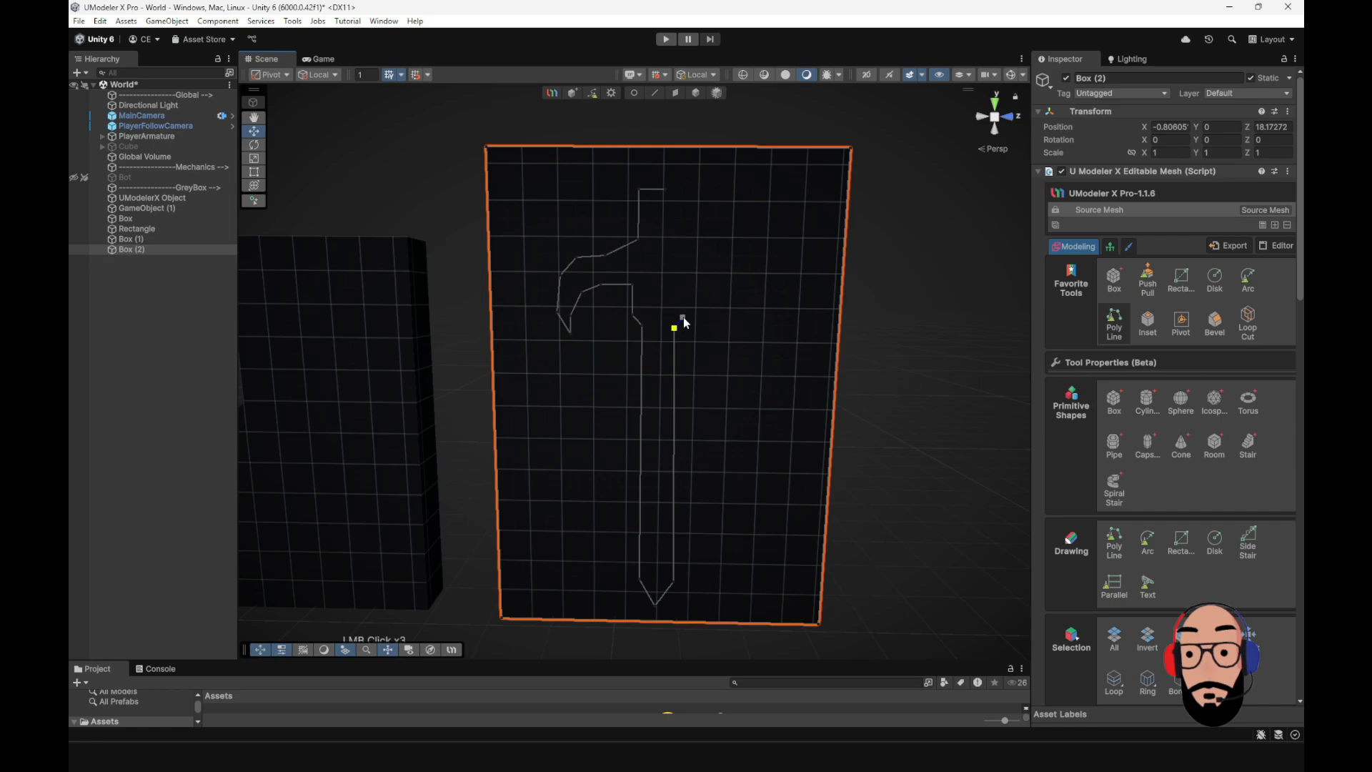
{"action": "left_click", "coordinate": [683, 314]}
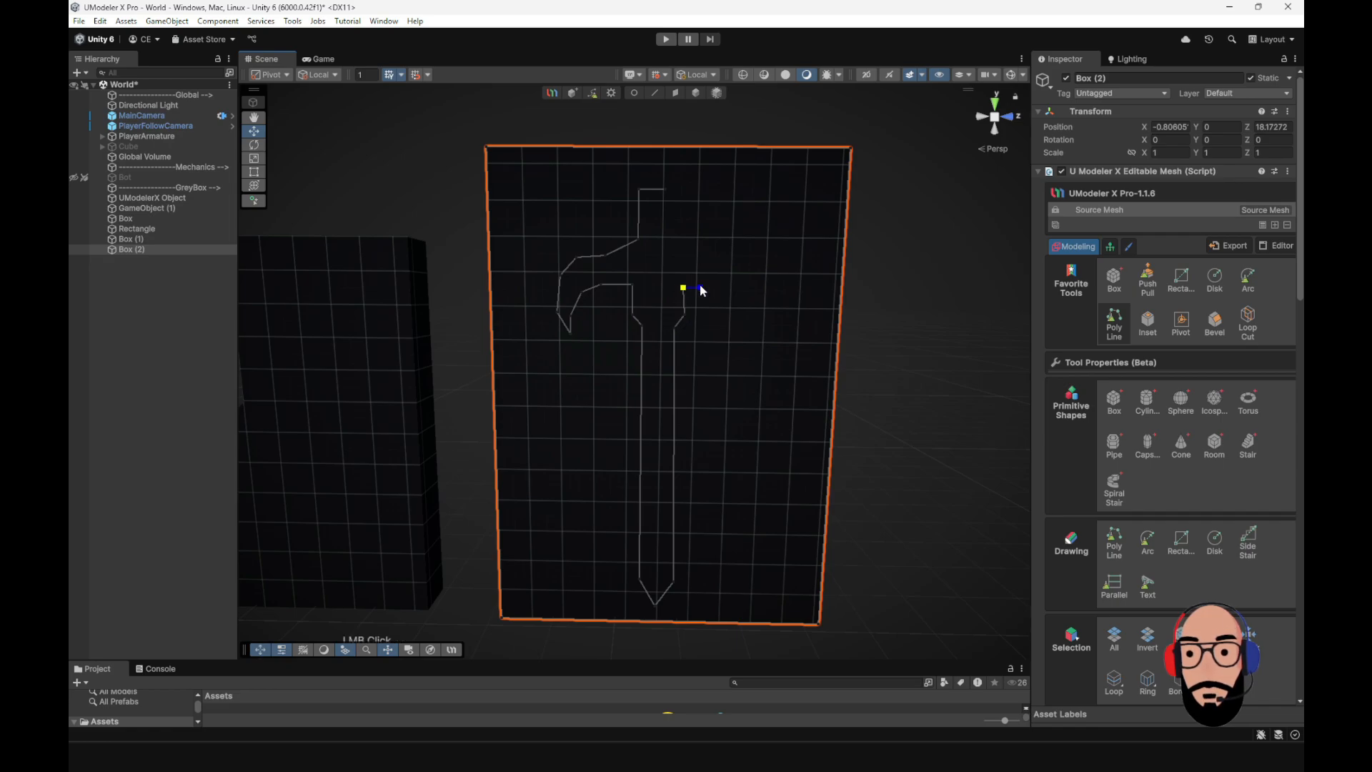
{"action": "left_click", "coordinate": [696, 286]}
{"action": "left_click", "coordinate": [717, 294]}
{"action": "left_click", "coordinate": [733, 319]}
{"action": "left_click", "coordinate": [722, 333]}
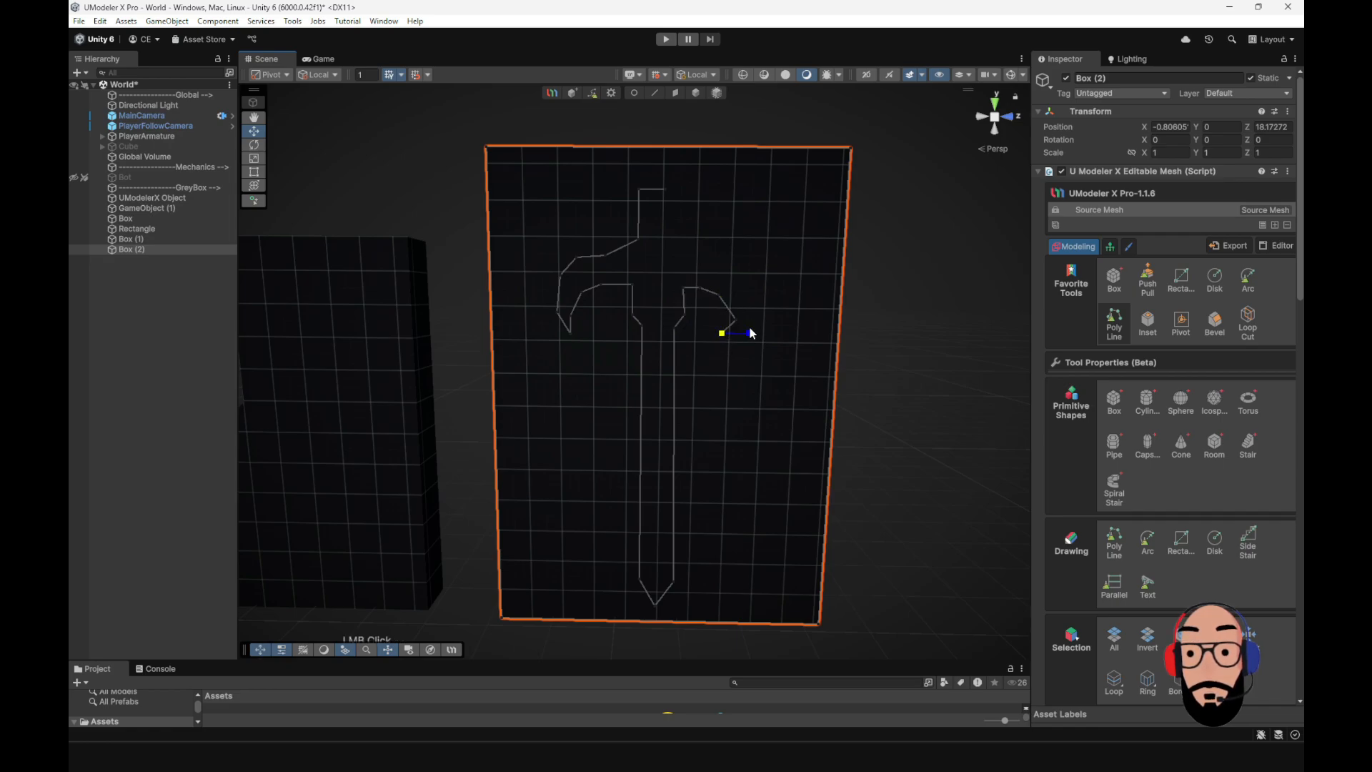
{"action": "left_click", "coordinate": [757, 265]}
{"action": "left_click", "coordinate": [717, 242]}
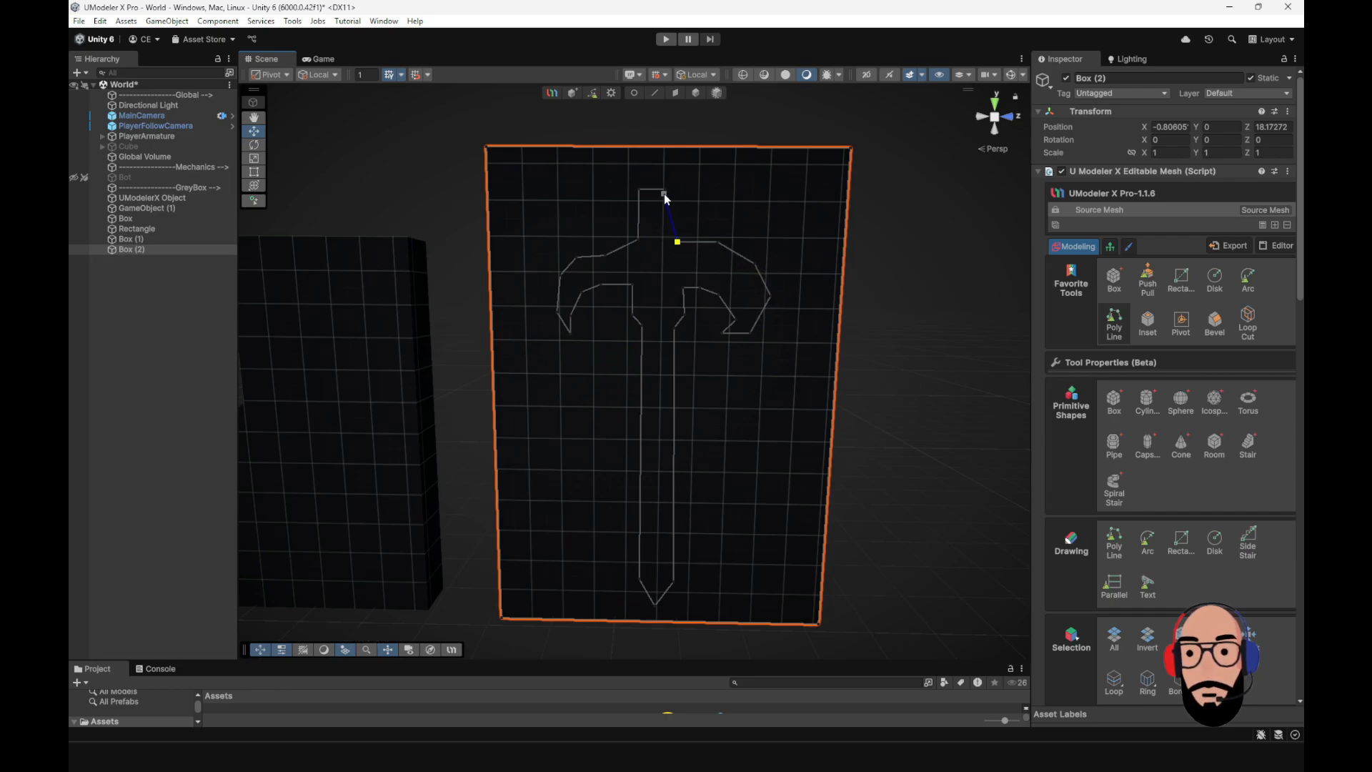
- Try to cut the sword shape through the fourth wall with the Push Pull tool, and undo the cut
{"action": "left_click_drag", "start_coordinate": [667, 203], "coordinate": [571, 403], "text": "alt"}
{"action": "scroll", "coordinate": [664, 357], "scroll_direction": "up", "scroll_amount": 4}
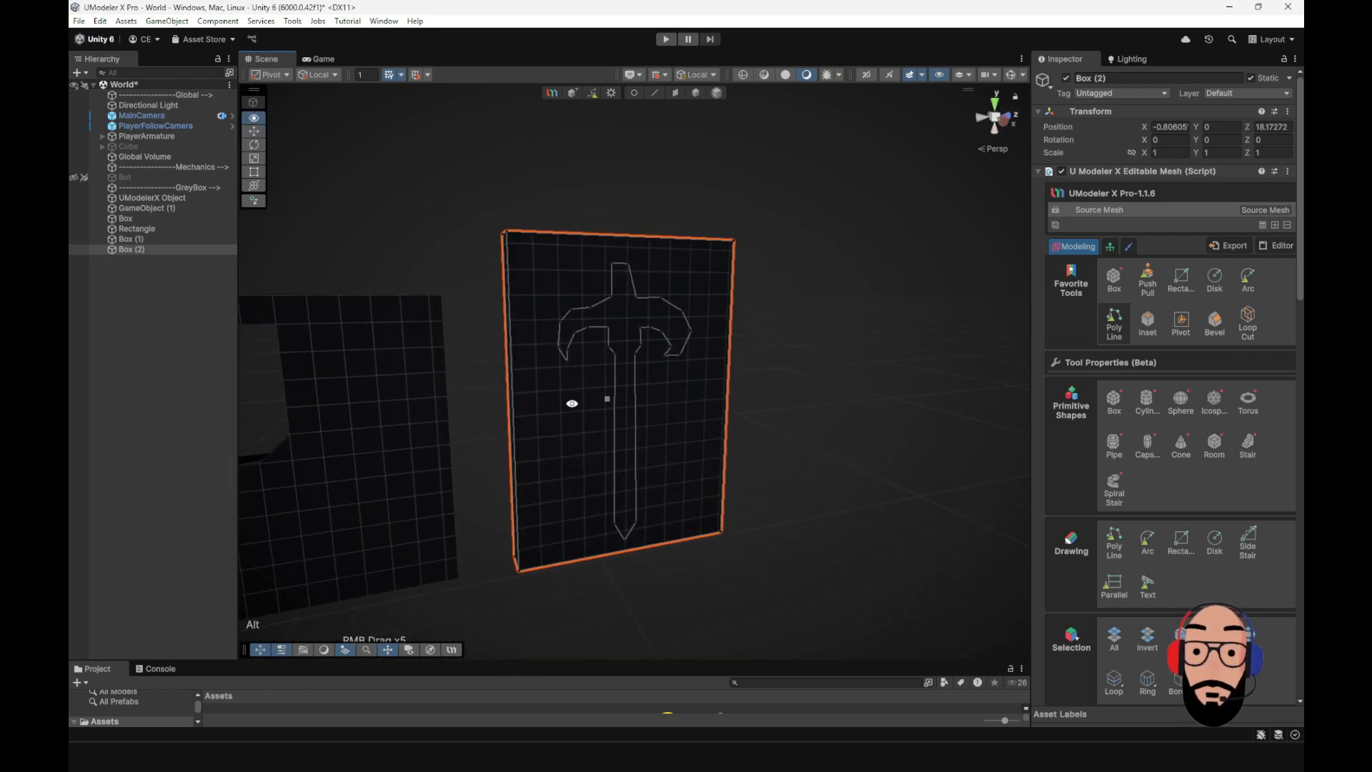
{"action": "right_click_drag", "start_coordinate": [641, 339], "coordinate": [643, 422], "text": "alt"}
{"action": "left_click_drag", "start_coordinate": [643, 422], "coordinate": [676, 420], "text": "alt"}
{"action": "right_click_drag", "start_coordinate": [672, 356], "coordinate": [704, 451], "text": "alt"}
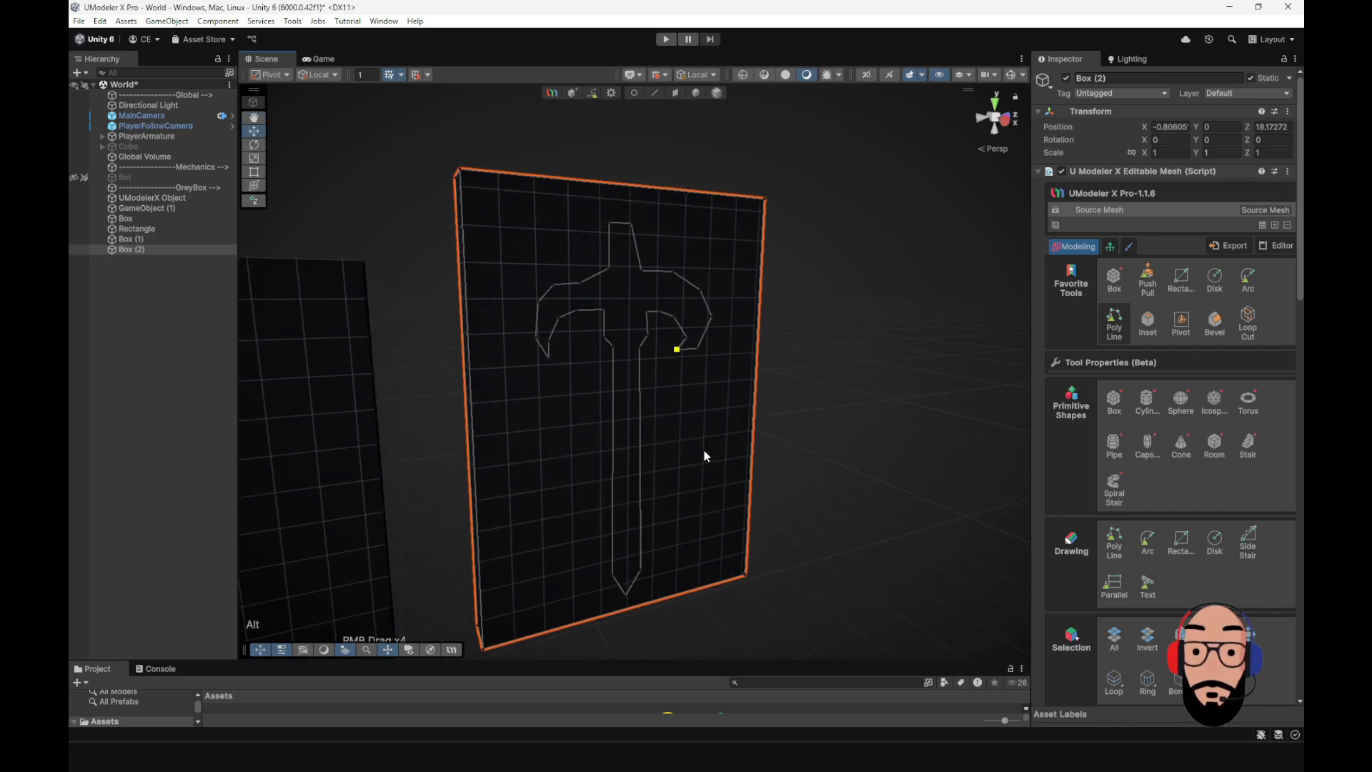
{"action": "left_click_drag", "start_coordinate": [704, 455], "coordinate": [631, 453], "text": "alt"}
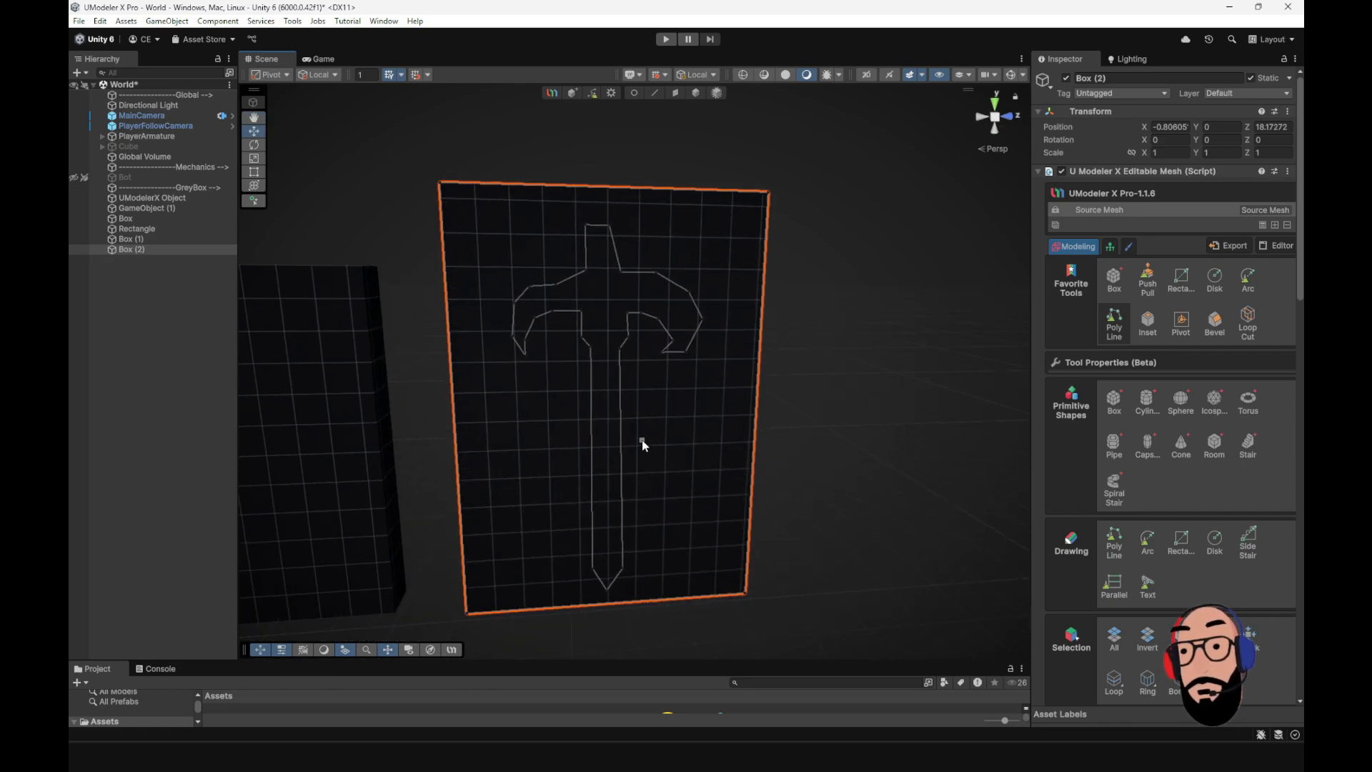
{"action": "mouse_move", "coordinate": [642, 439]}
{"action": "right_mouse_down", "text": "alt"}
{"action": "mouse_move", "coordinate": [634, 500]}
{"action": "mouse_move", "coordinate": [618, 466]}
{"action": "mouse_move", "coordinate": [650, 448]}
{"action": "right_mouse_up", "text": "alt"}
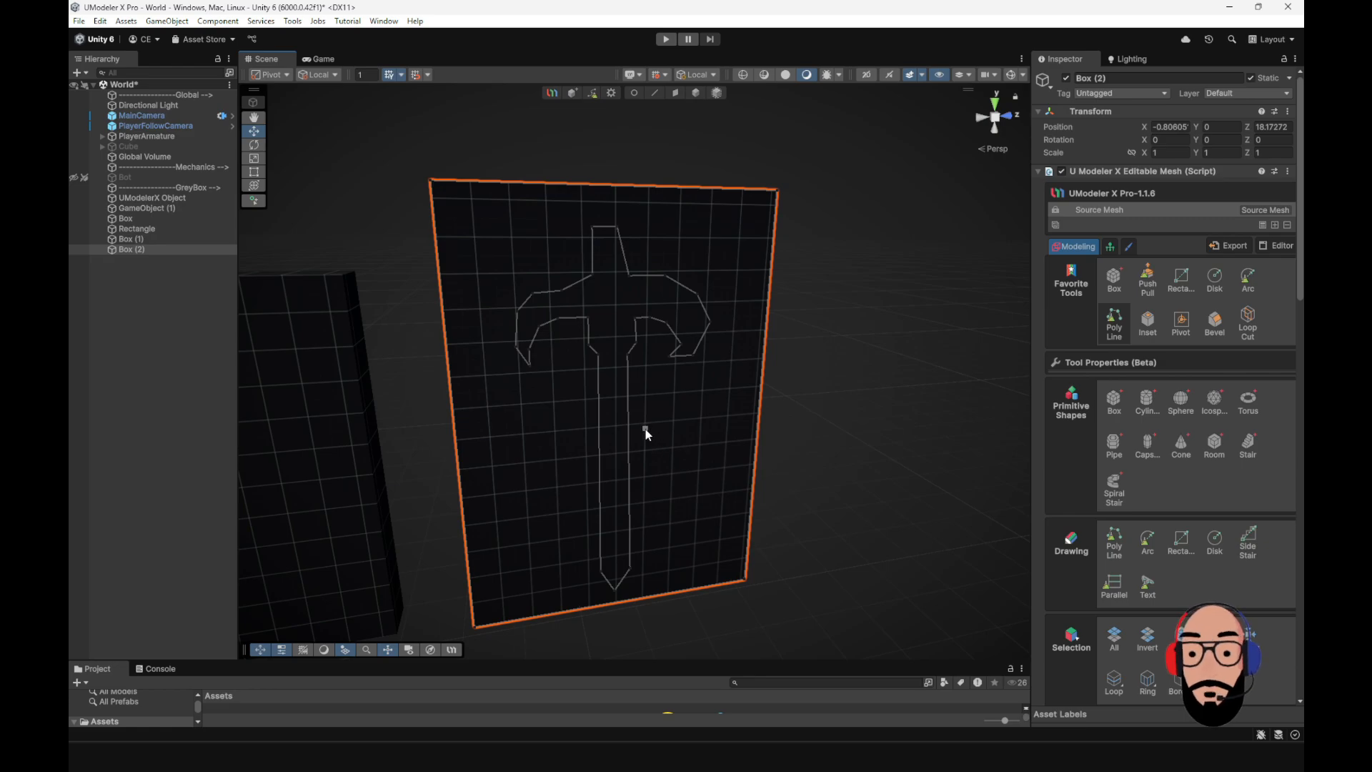
{"action": "right_click_drag", "start_coordinate": [645, 429], "coordinate": [698, 374], "text": "alt"}
{"action": "left_click", "coordinate": [1139, 289]}
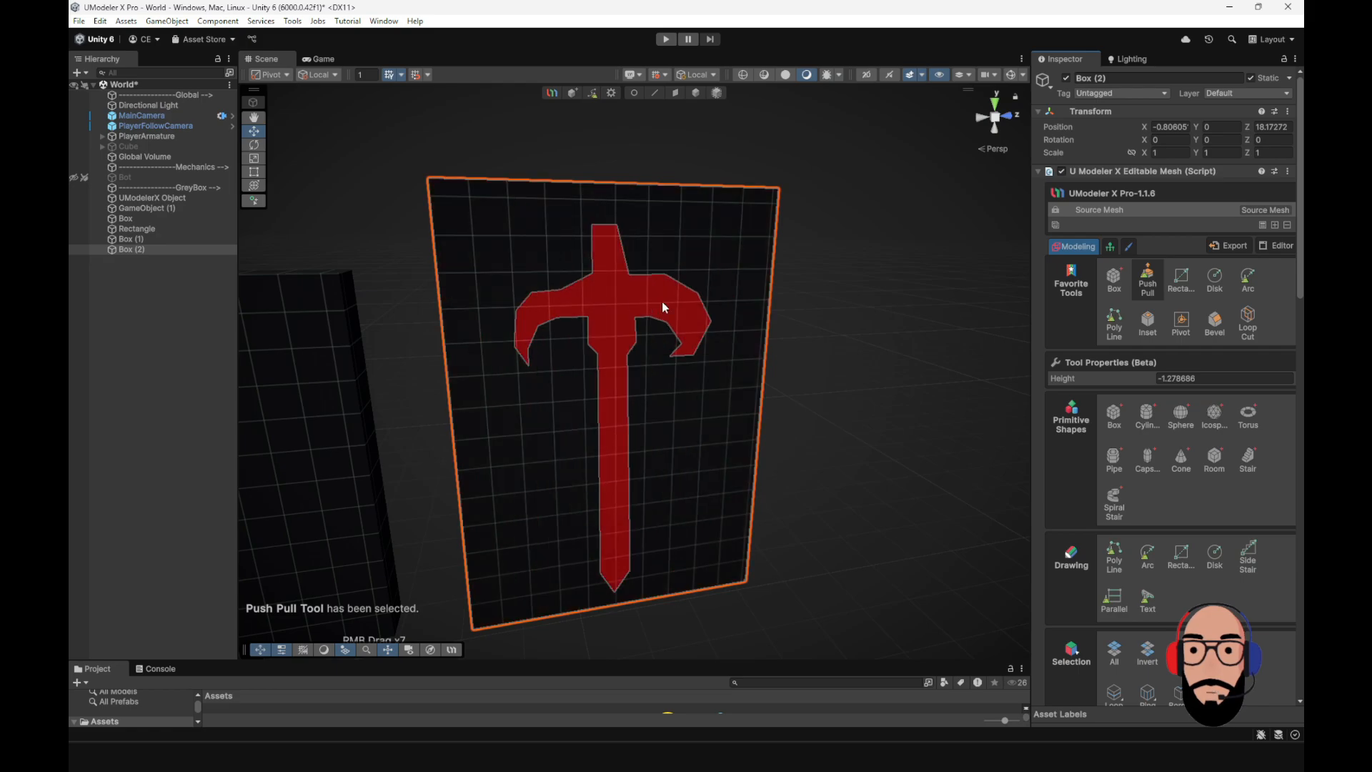
{"action": "left_click_drag", "start_coordinate": [630, 301], "coordinate": [593, 307], "text": "alt"}
{"action": "mouse_move", "coordinate": [707, 410]}
{"action": "left_mouse_down", "text": "alt"}
{"action": "mouse_move", "coordinate": [408, 367]}
{"action": "mouse_move", "coordinate": [720, 410]}
{"action": "left_mouse_up", "text": "alt"}
{"action": "key", "text": "ctrl+z"}
{"action": "key", "text": "ctrl+z"}
{"action": "key", "text": "ctrl+z"}
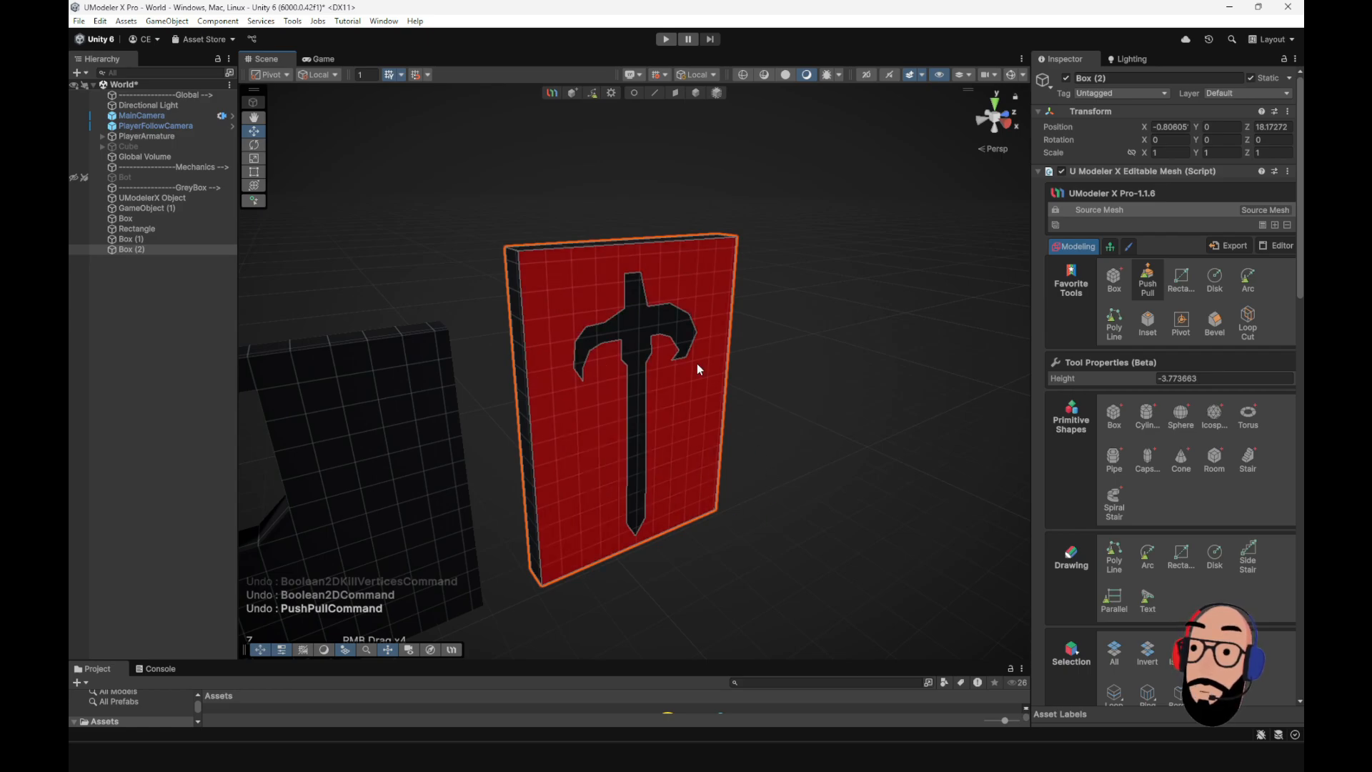
- Push the face surrounding the sword outline through the wall to leave only a solid sword, and set the sword's pivot to its center
{"action": "left_click_drag", "start_coordinate": [702, 458], "coordinate": [650, 253]}
{"action": "left_click", "coordinate": [696, 92]}
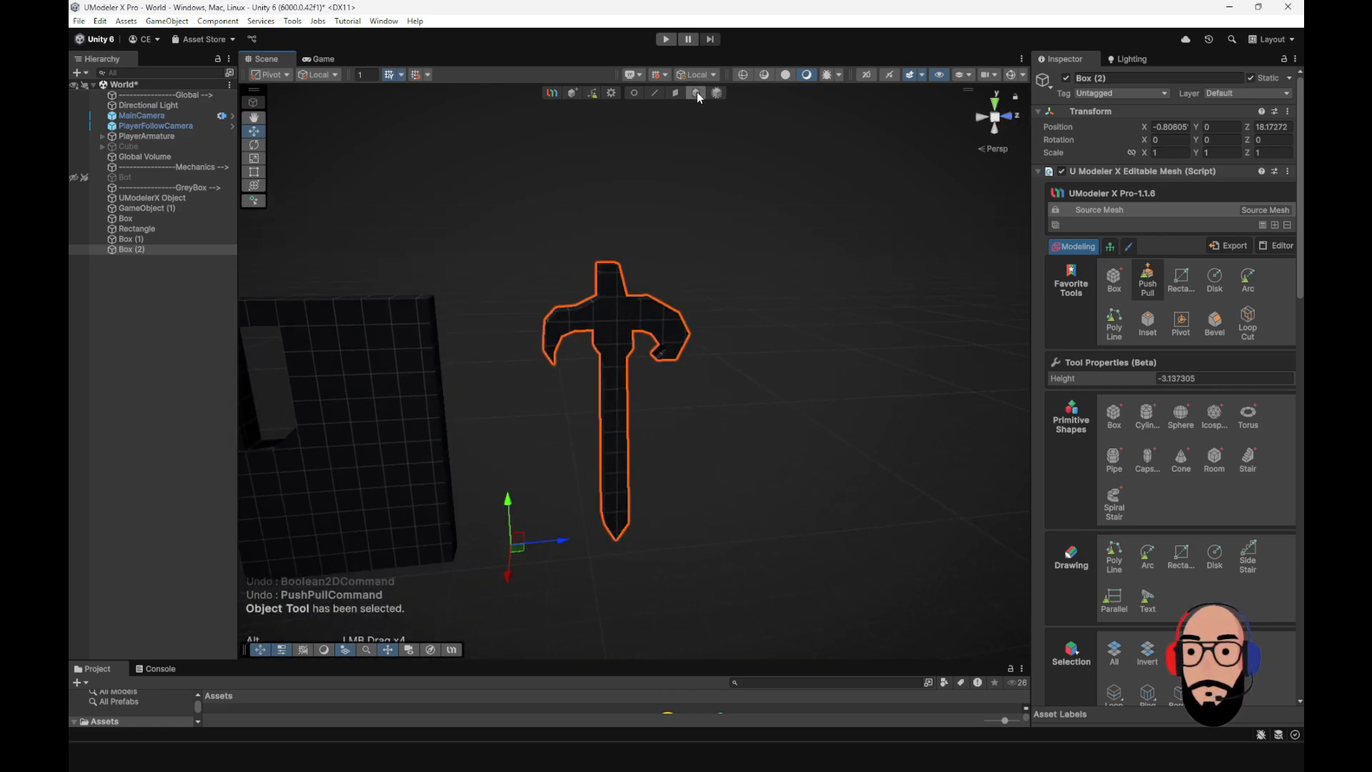
{"action": "left_click", "coordinate": [1181, 322]}
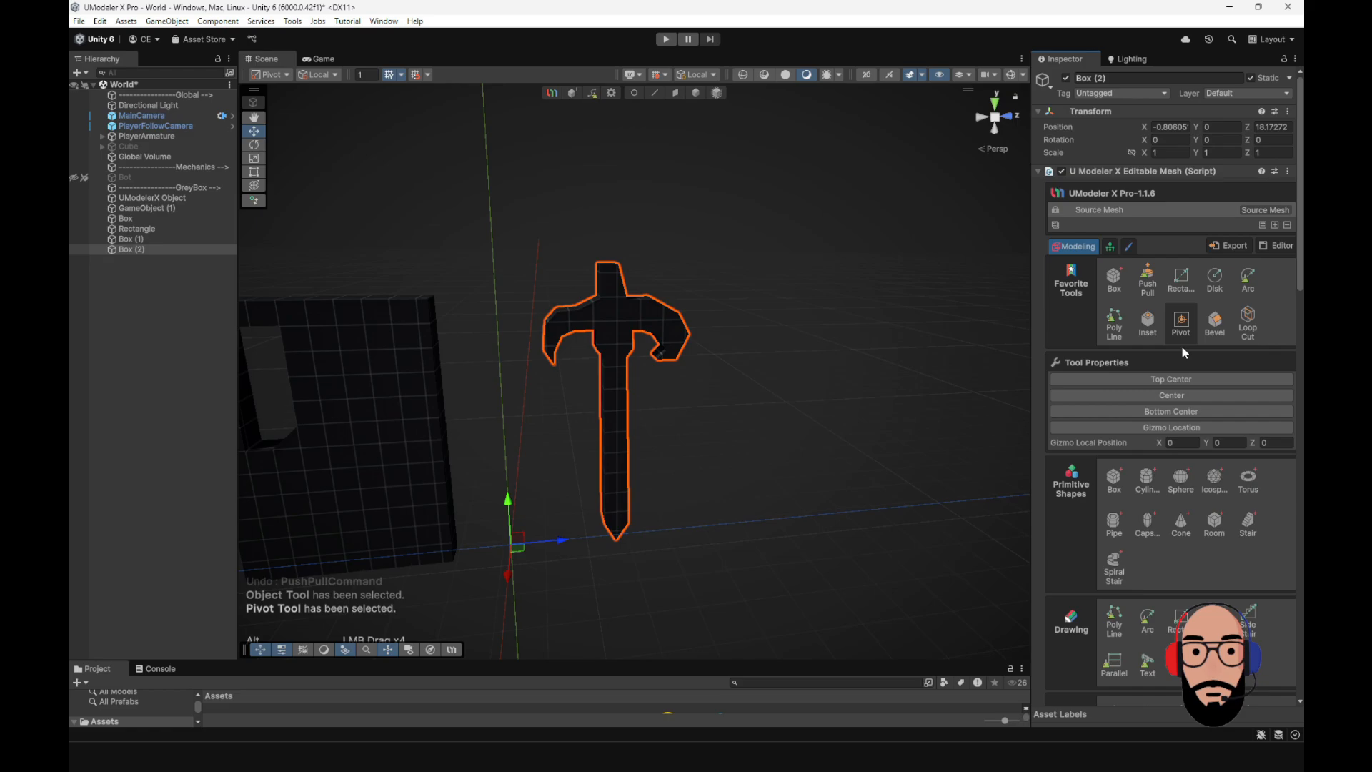
{"action": "left_click", "coordinate": [1179, 396]}
{"action": "left_click", "coordinate": [699, 95]}
- Scale the sword uniformly to about 0.41 and rotate it -180 degrees about X so its blade points upward
{"action": "left_click_drag", "start_coordinate": [612, 307], "coordinate": [640, 322], "text": "alt"}
{"action": "key", "text": "r"}
{"action": "left_click_drag", "start_coordinate": [608, 407], "coordinate": [577, 421]}
{"action": "key", "text": "e"}
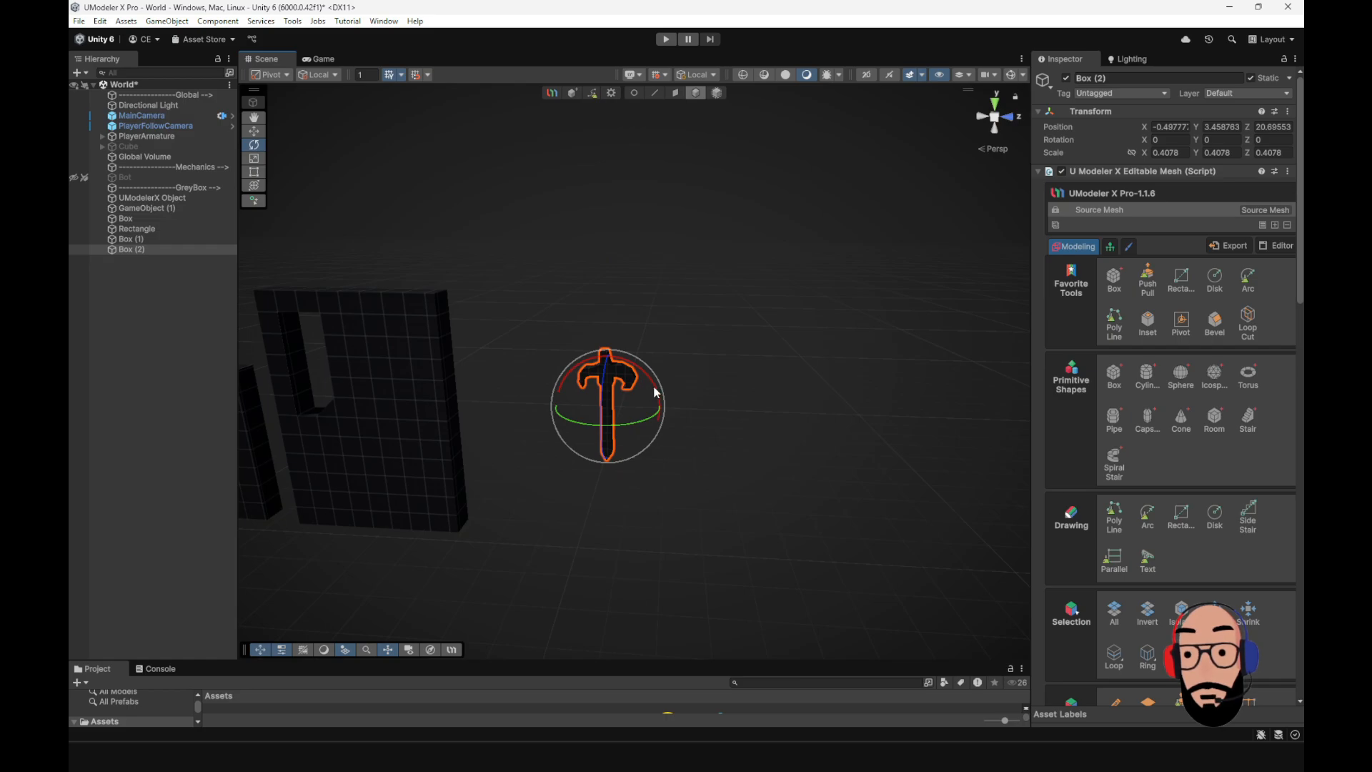
{"action": "left_click_drag", "start_coordinate": [654, 391], "coordinate": [1229, 349]}
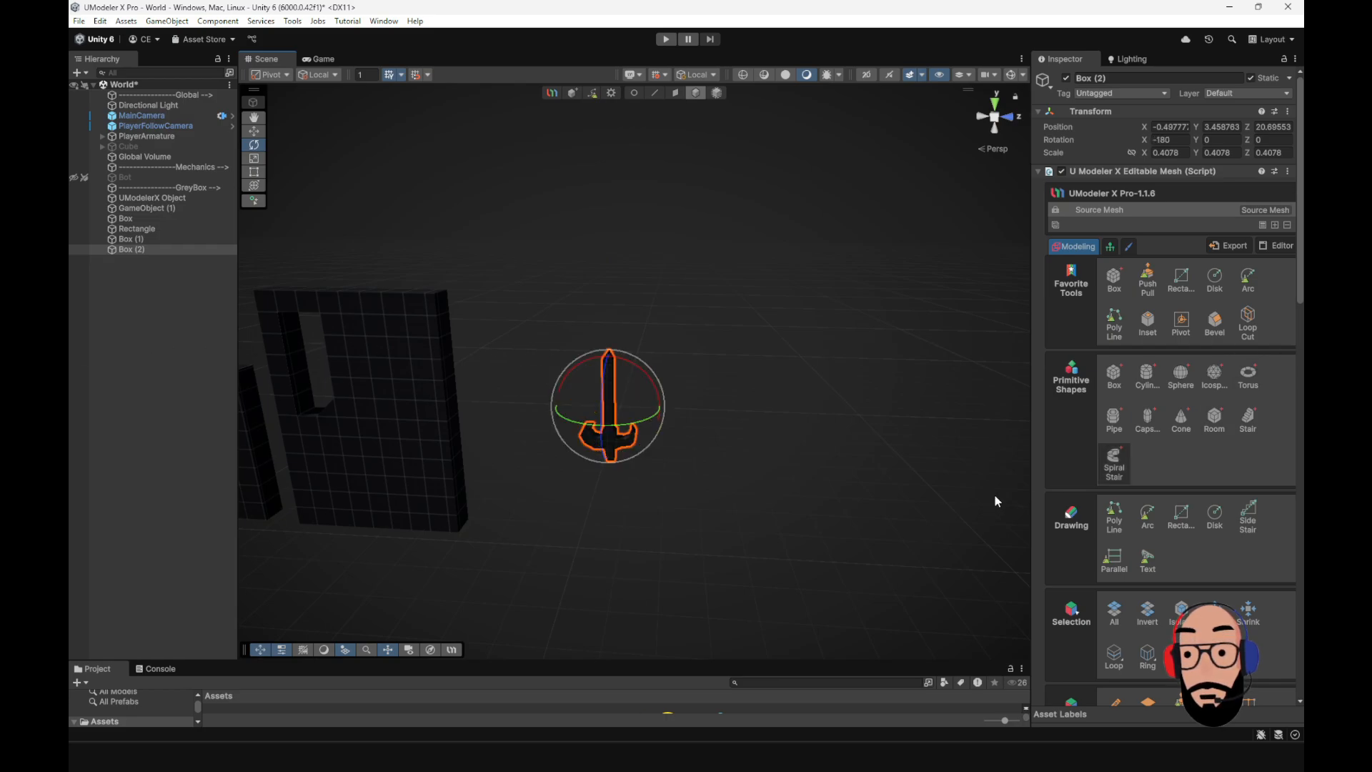
{"action": "left_click_drag", "start_coordinate": [997, 500], "coordinate": [616, 438], "text": "alt"}
{"action": "key", "text": "w"}
{"action": "right_click_drag", "start_coordinate": [698, 446], "coordinate": [644, 336], "text": "alt"}
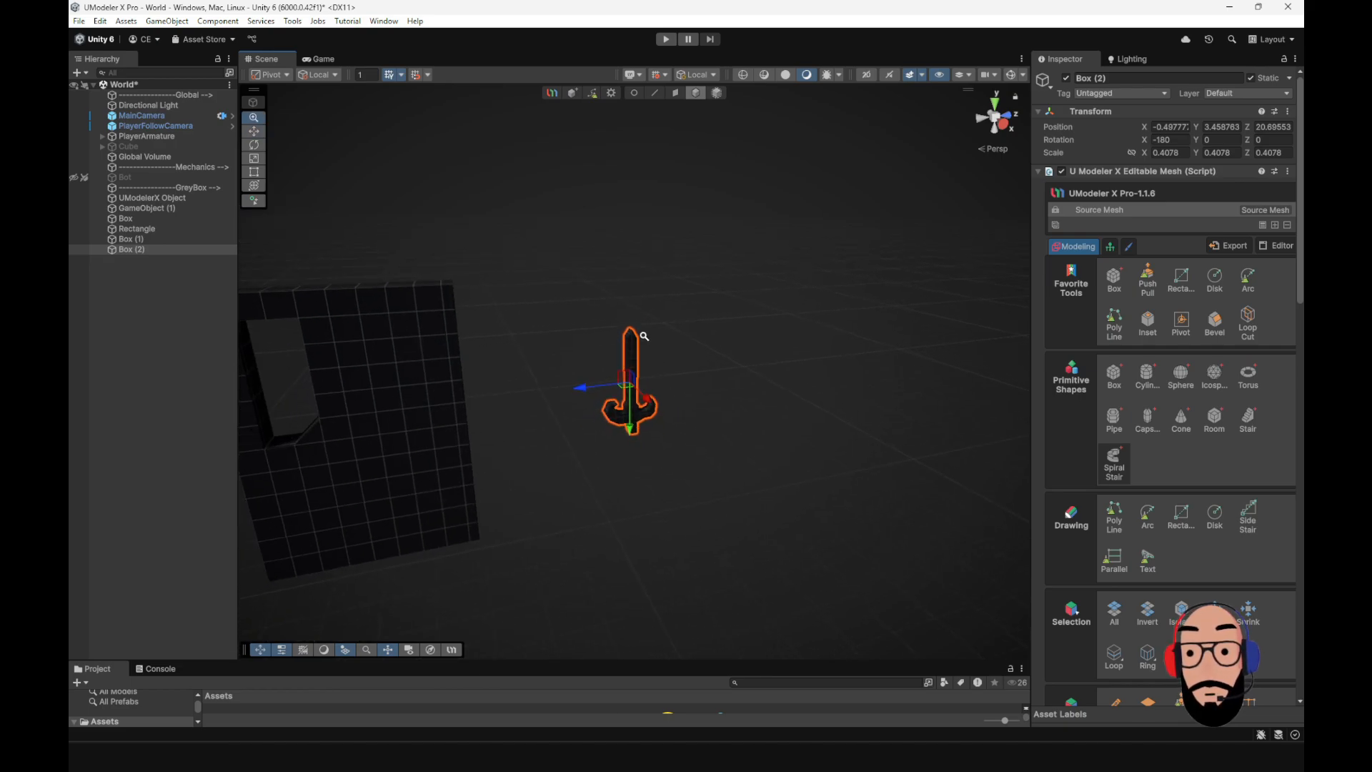
{"action": "left_click_drag", "start_coordinate": [643, 336], "coordinate": [598, 406], "text": "alt"}
- Undo the sword's rotation, scaling, pivot change and Push Pull operation to restore the full wall
{"action": "key", "text": "ctrl+z"}
{"action": "key", "text": "ctrl+z"}
{"action": "key", "text": "ctrl+z"}
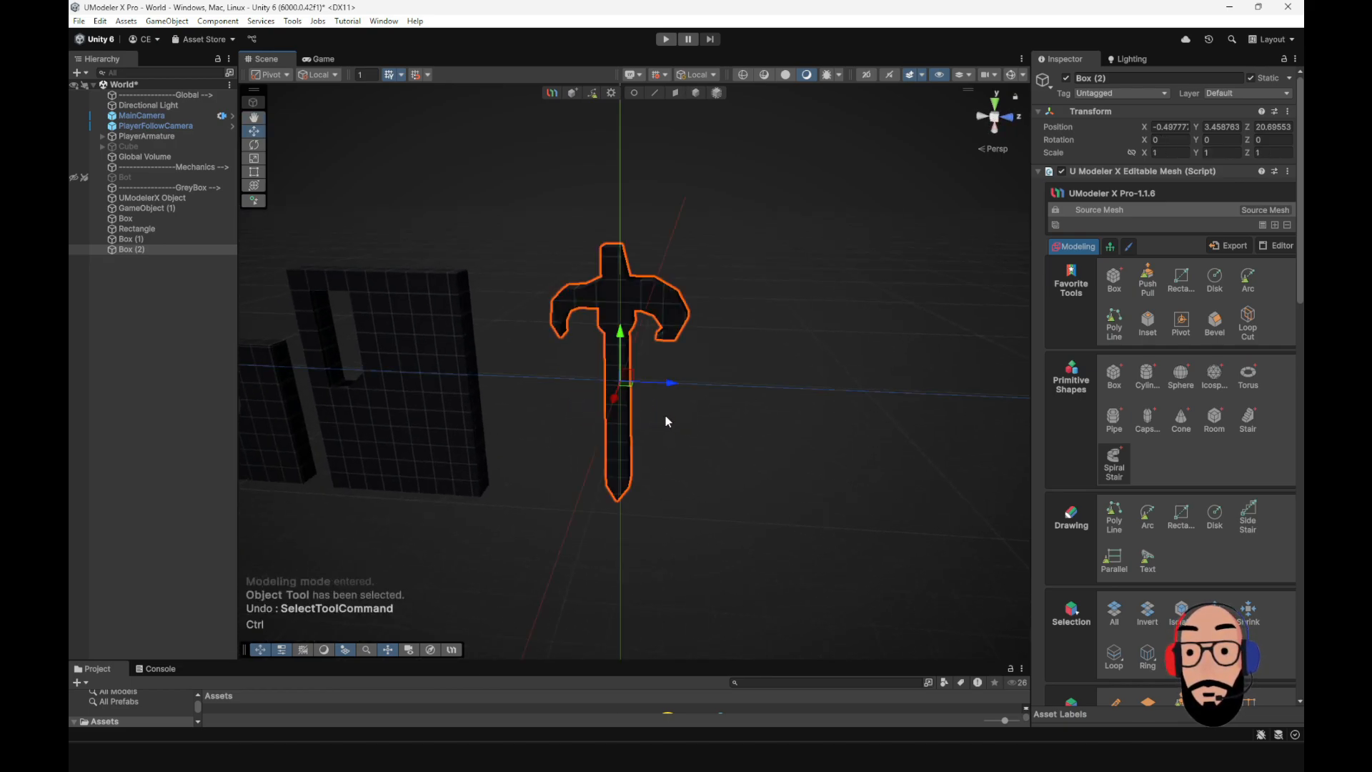
{"action": "key", "text": "ctrl+z"}
{"action": "key", "text": "ctrl+z"}
{"action": "key", "text": "ctrl+z"}
{"action": "key", "text": "ctrl+z"}
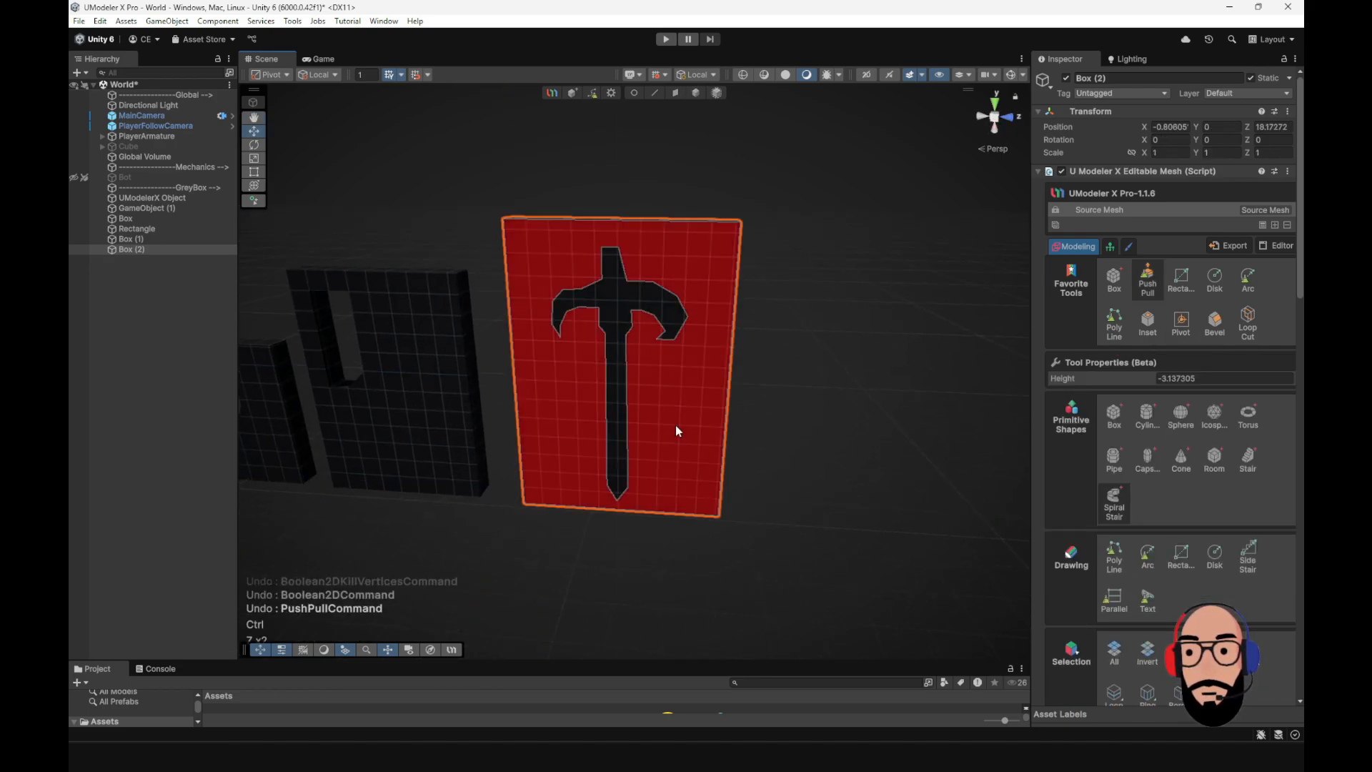
- Leave face editing on the fourth wall and return to whole-object mode
{"action": "right_click_drag", "start_coordinate": [698, 480], "coordinate": [717, 405], "text": "alt"}
{"action": "left_click", "coordinate": [696, 94]}
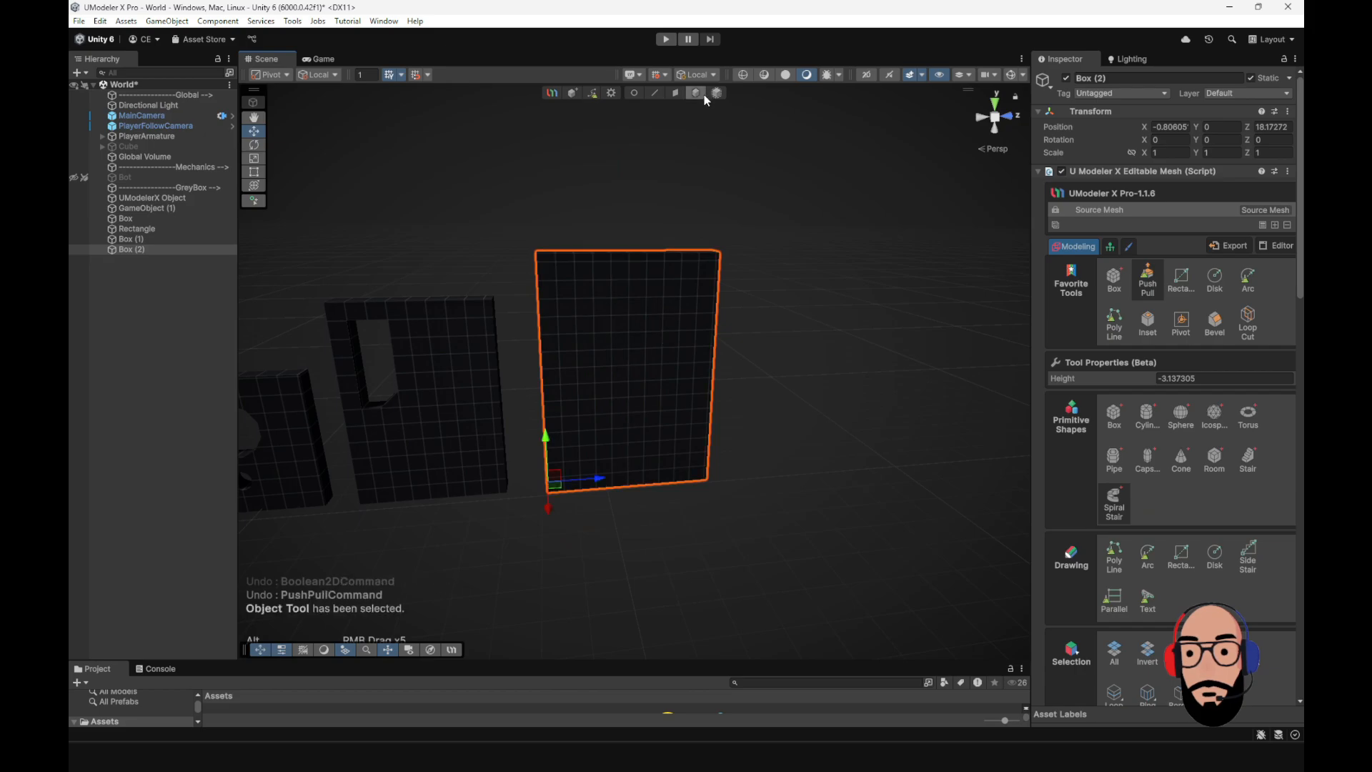
{"action": "right_click_drag", "start_coordinate": [776, 478], "coordinate": [759, 452], "text": "alt"}
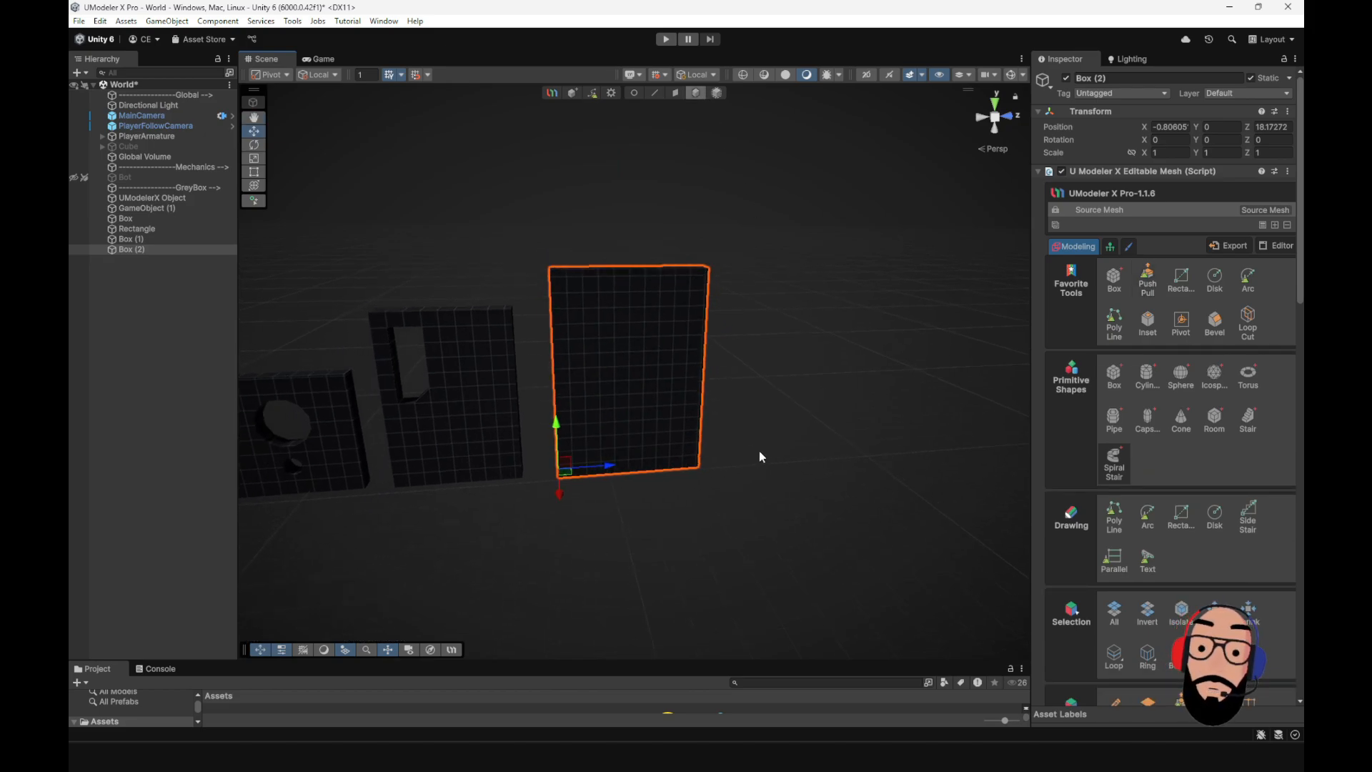
{"action": "left_click_drag", "start_coordinate": [758, 451], "coordinate": [739, 523], "text": "alt"}
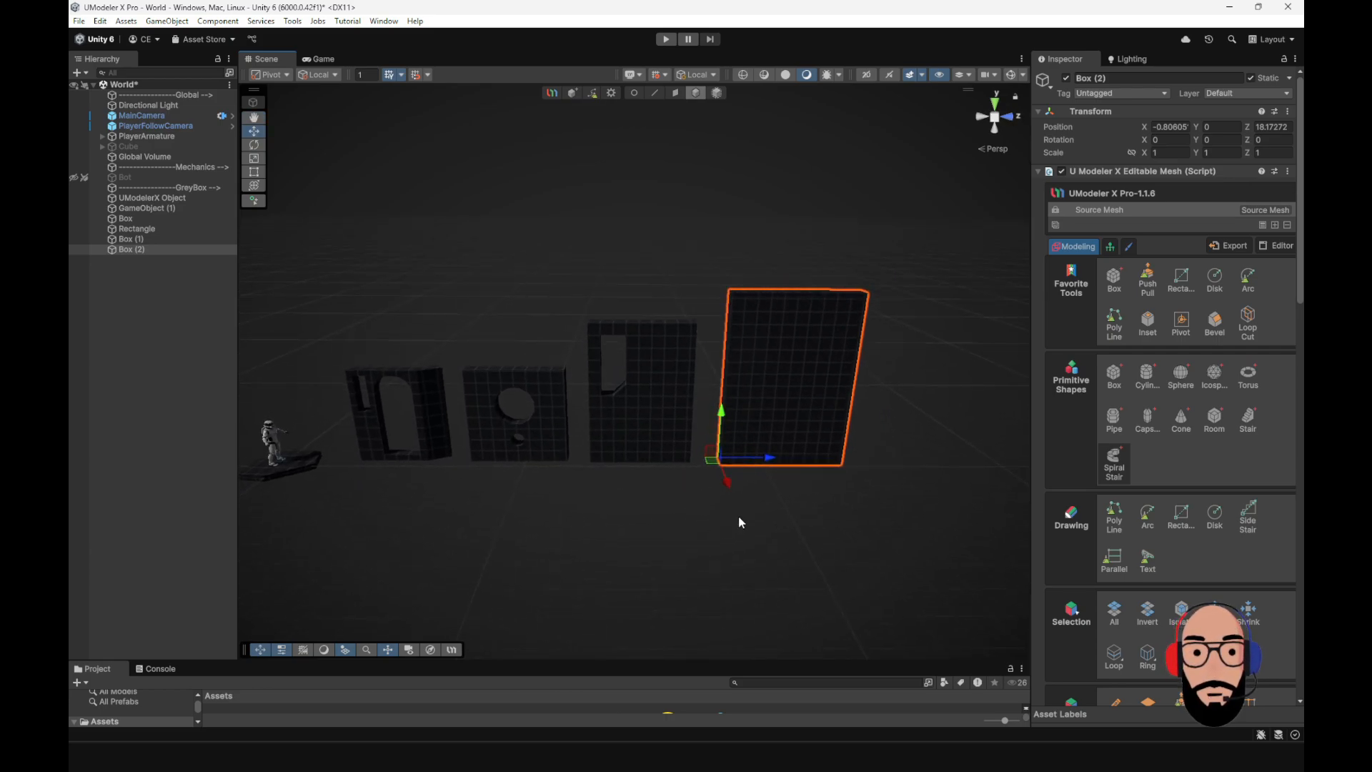
- Start a Poly Line outline on the ground in front of the walls, curving around a wide end nearest the character
{"action": "left_click", "coordinate": [795, 285]}
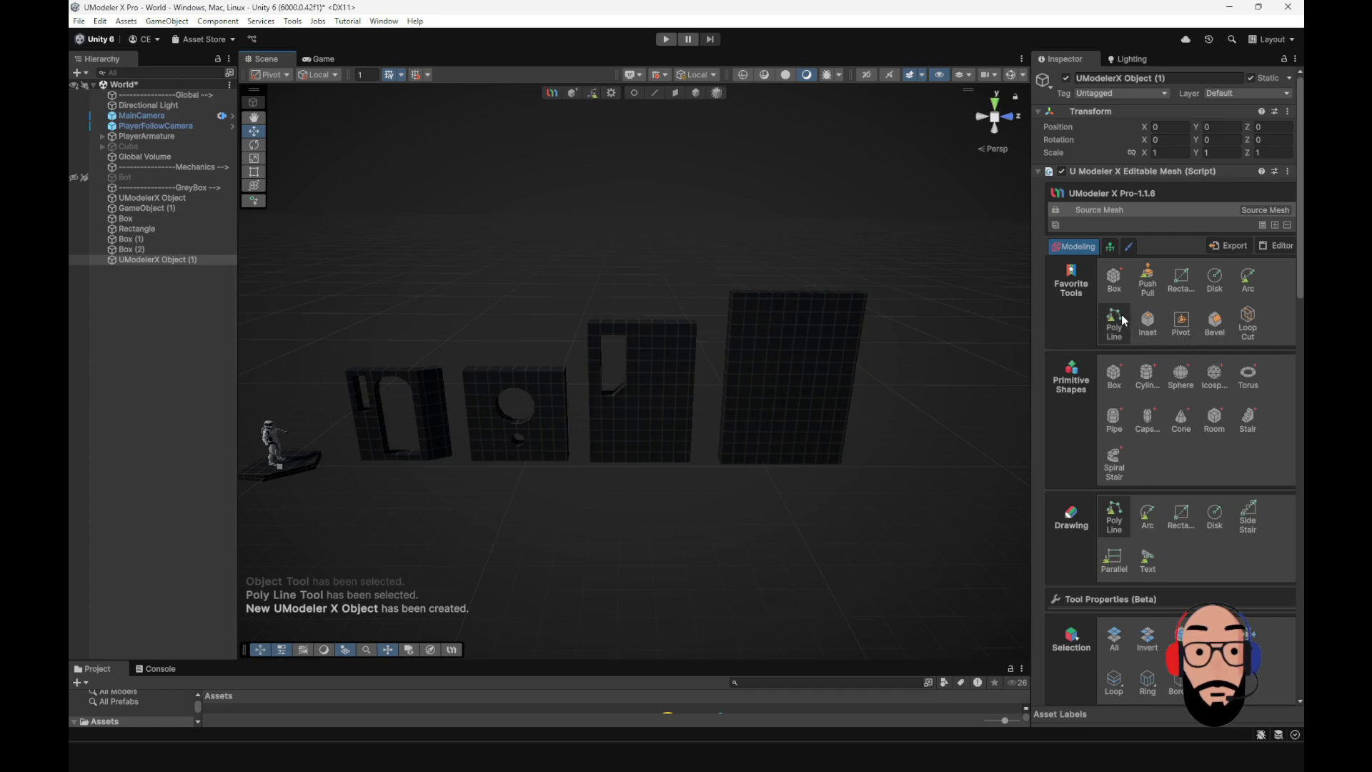
{"action": "middle_click_drag", "start_coordinate": [772, 462], "coordinate": [598, 449], "text": "alt"}
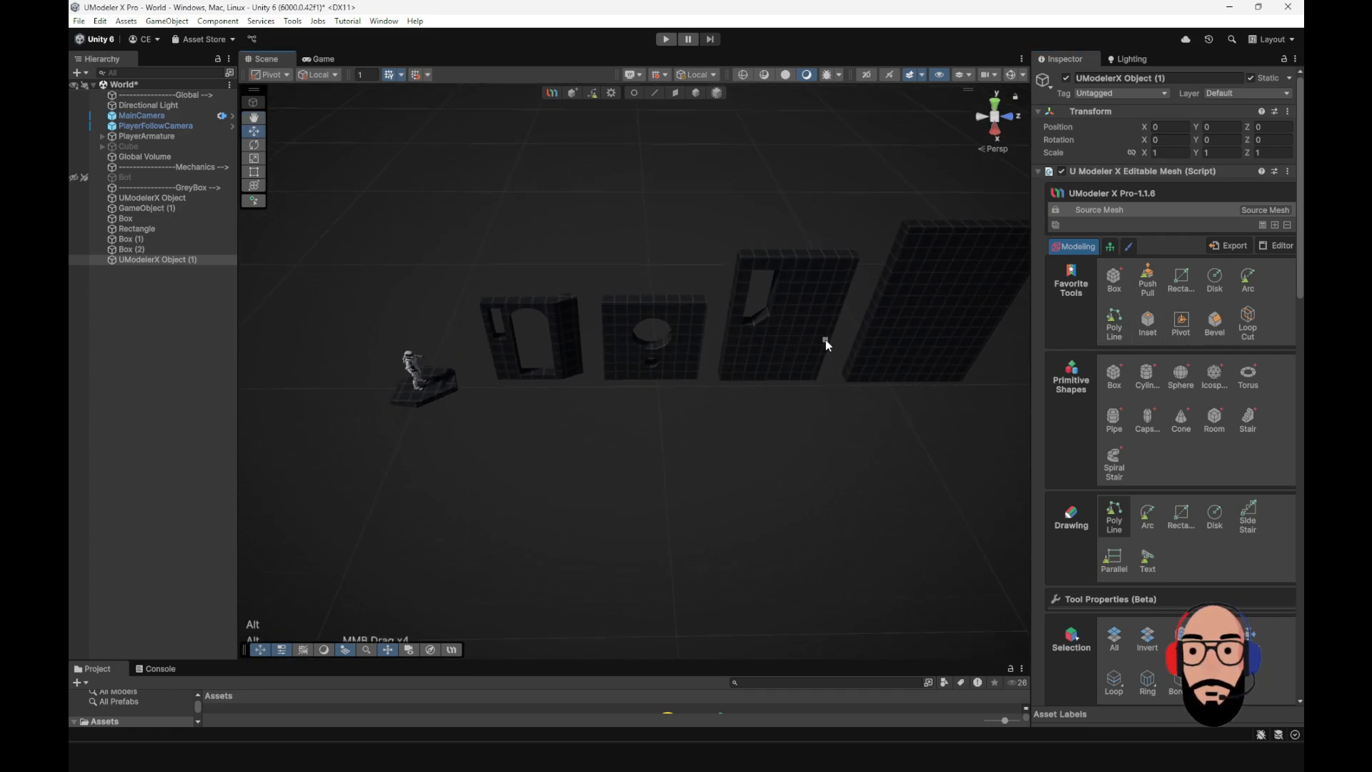
{"action": "middle_click_drag", "start_coordinate": [826, 340], "coordinate": [917, 255], "text": "alt"}
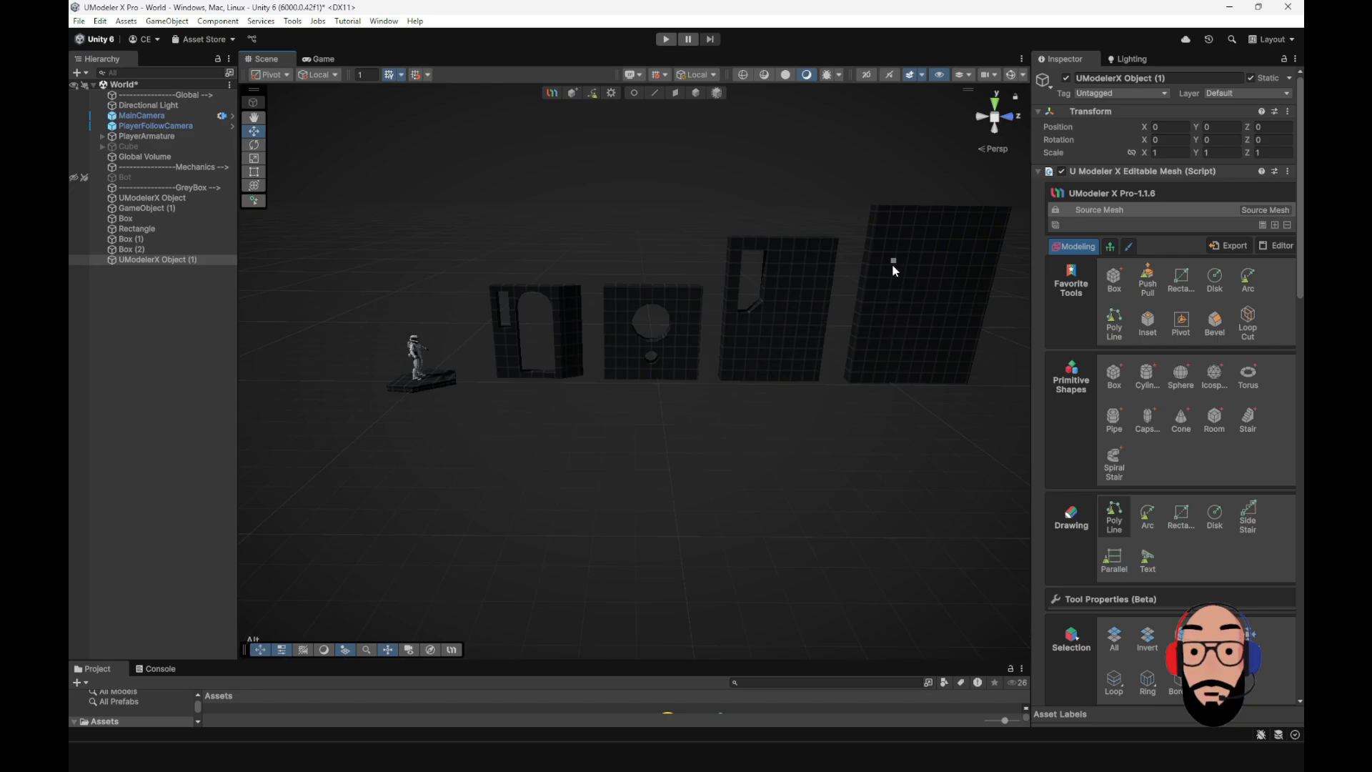
{"action": "middle_click_drag", "start_coordinate": [798, 378], "coordinate": [841, 308], "text": "alt"}
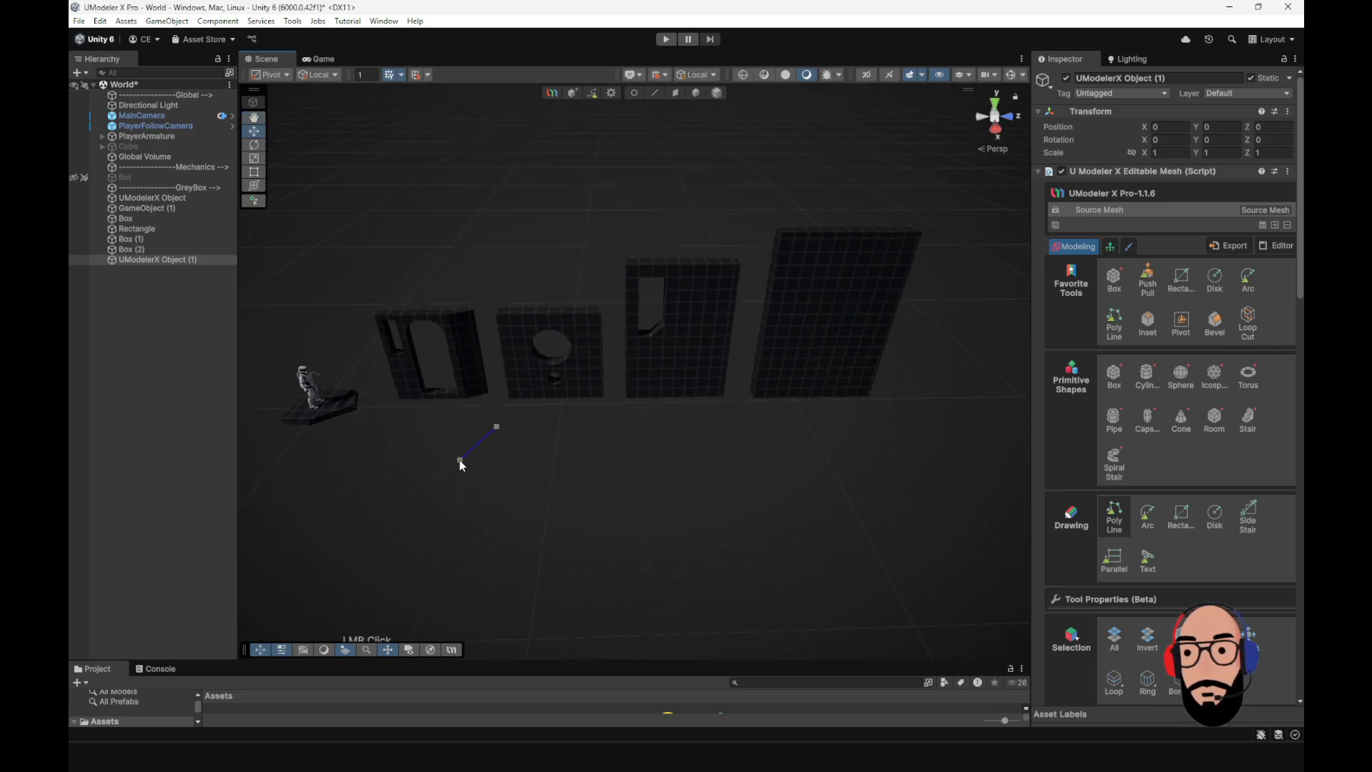
{"action": "left_click", "coordinate": [459, 460]}
{"action": "middle_click_drag", "start_coordinate": [481, 500], "coordinate": [475, 450], "text": "alt"}
{"action": "left_click", "coordinate": [451, 460]}
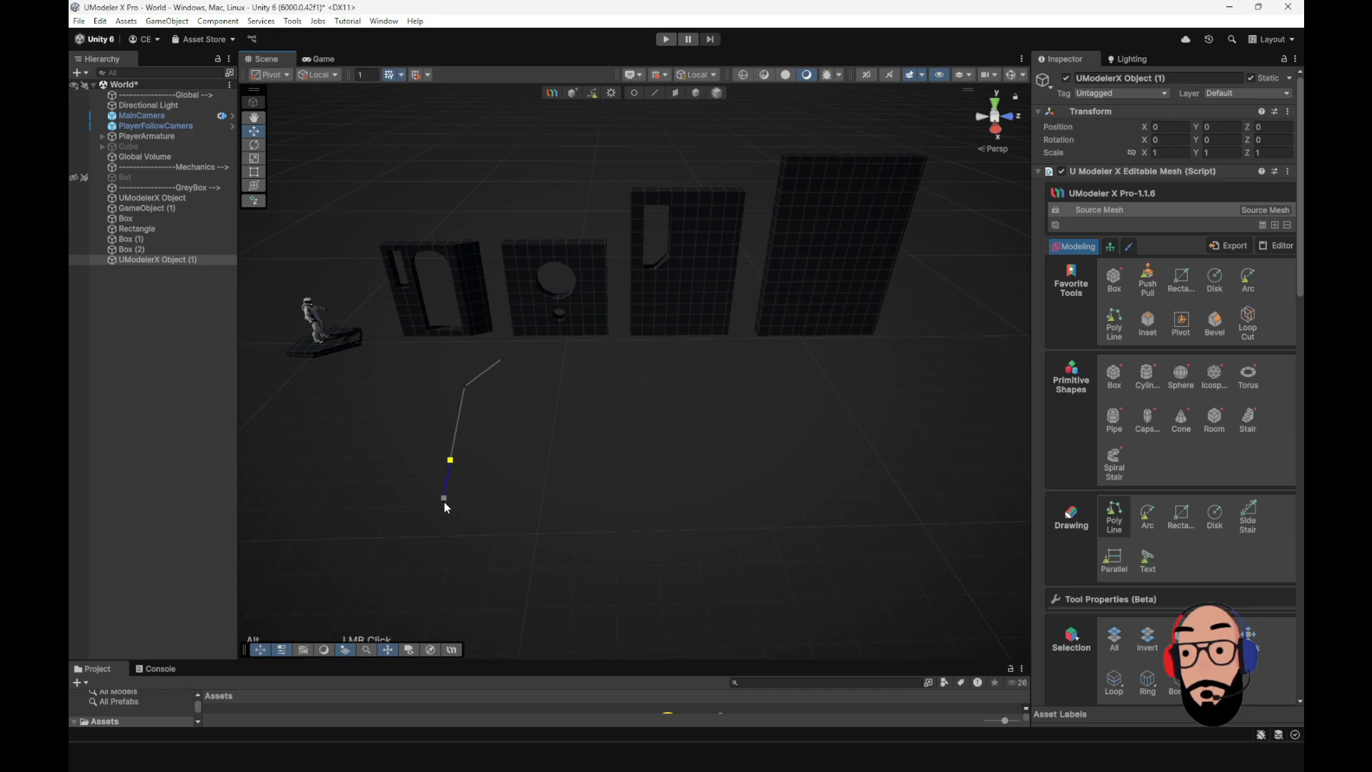
{"action": "left_click", "coordinate": [700, 537]}
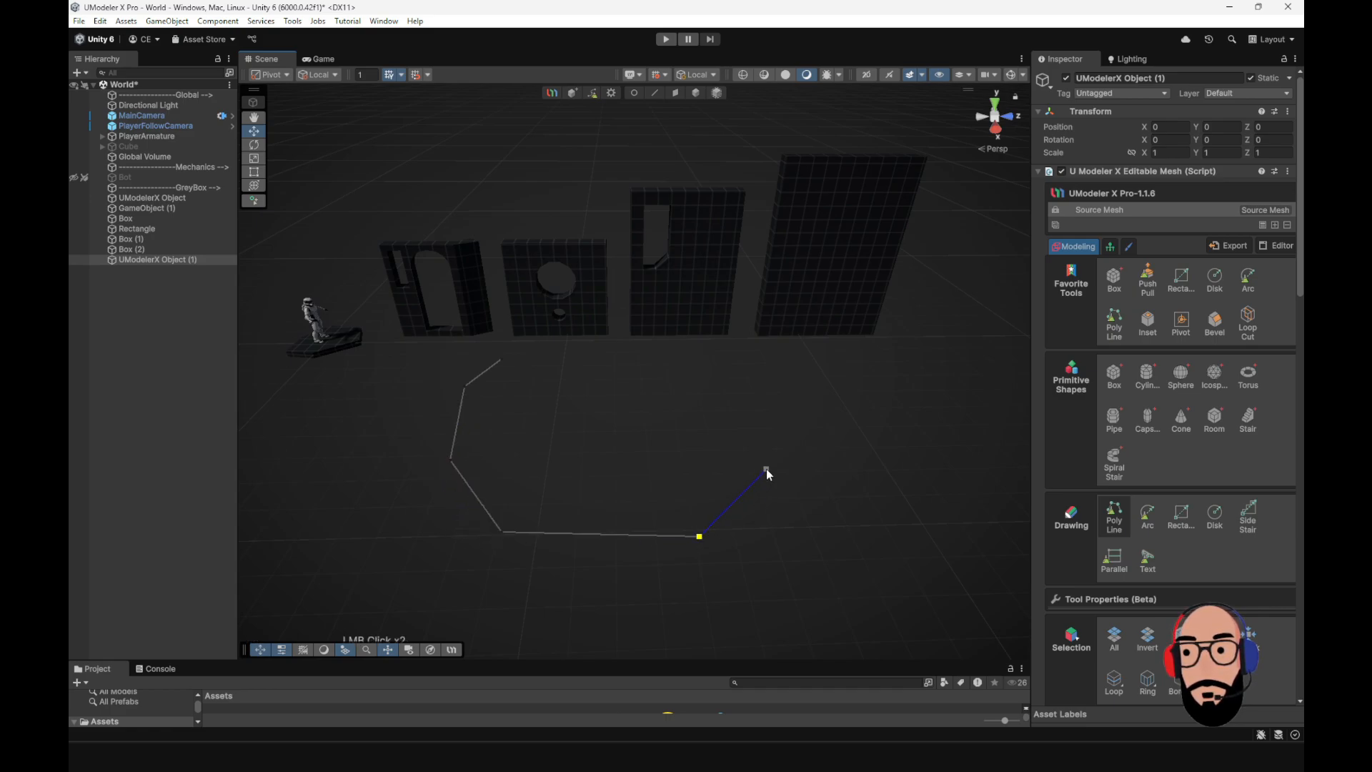
- Continue the ground outline through a narrow waist and around the far end, closing it at its starting point
{"action": "left_click_drag", "start_coordinate": [766, 469], "coordinate": [597, 495], "text": "alt"}
{"action": "left_click", "coordinate": [611, 509]}
{"action": "left_click", "coordinate": [684, 547]}
{"action": "left_click", "coordinate": [761, 606]}
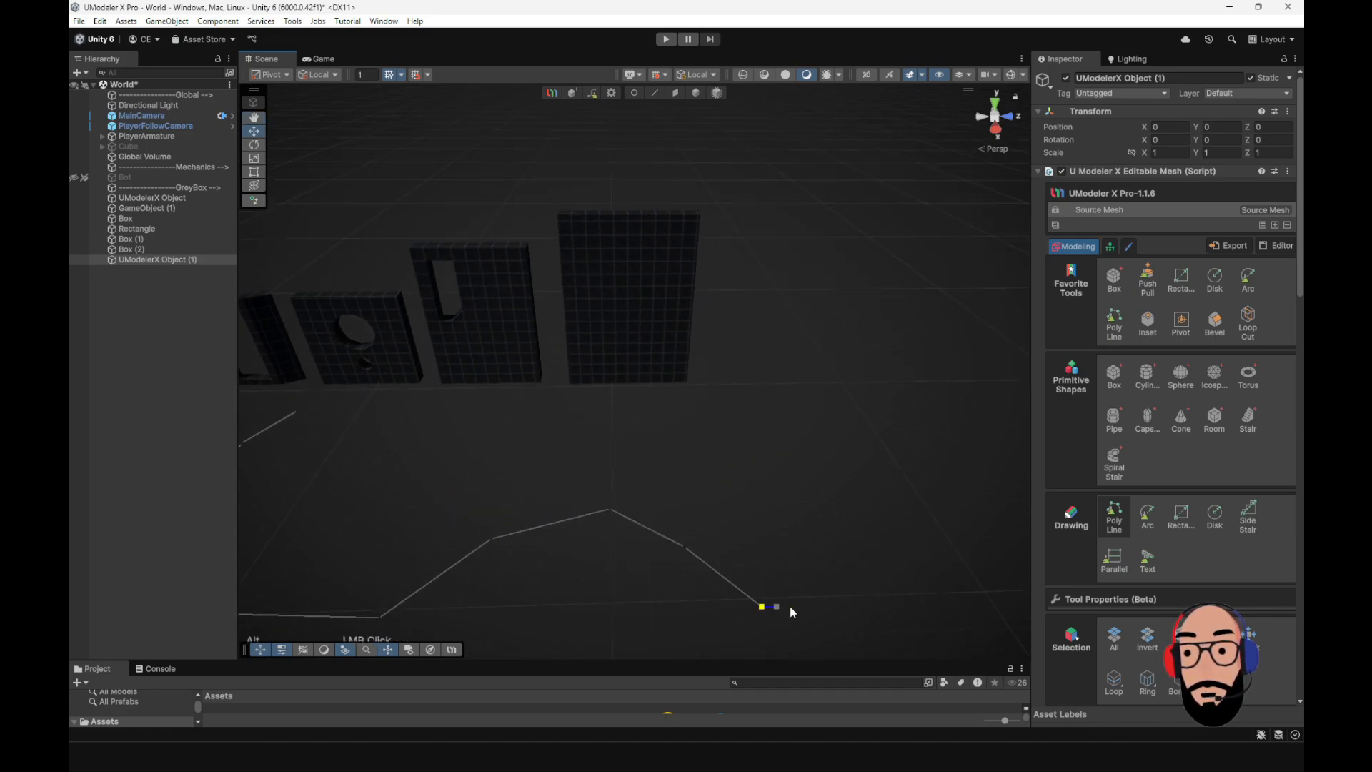
{"action": "left_click", "coordinate": [903, 592]}
{"action": "left_click", "coordinate": [966, 531]}
{"action": "left_click", "coordinate": [945, 431]}
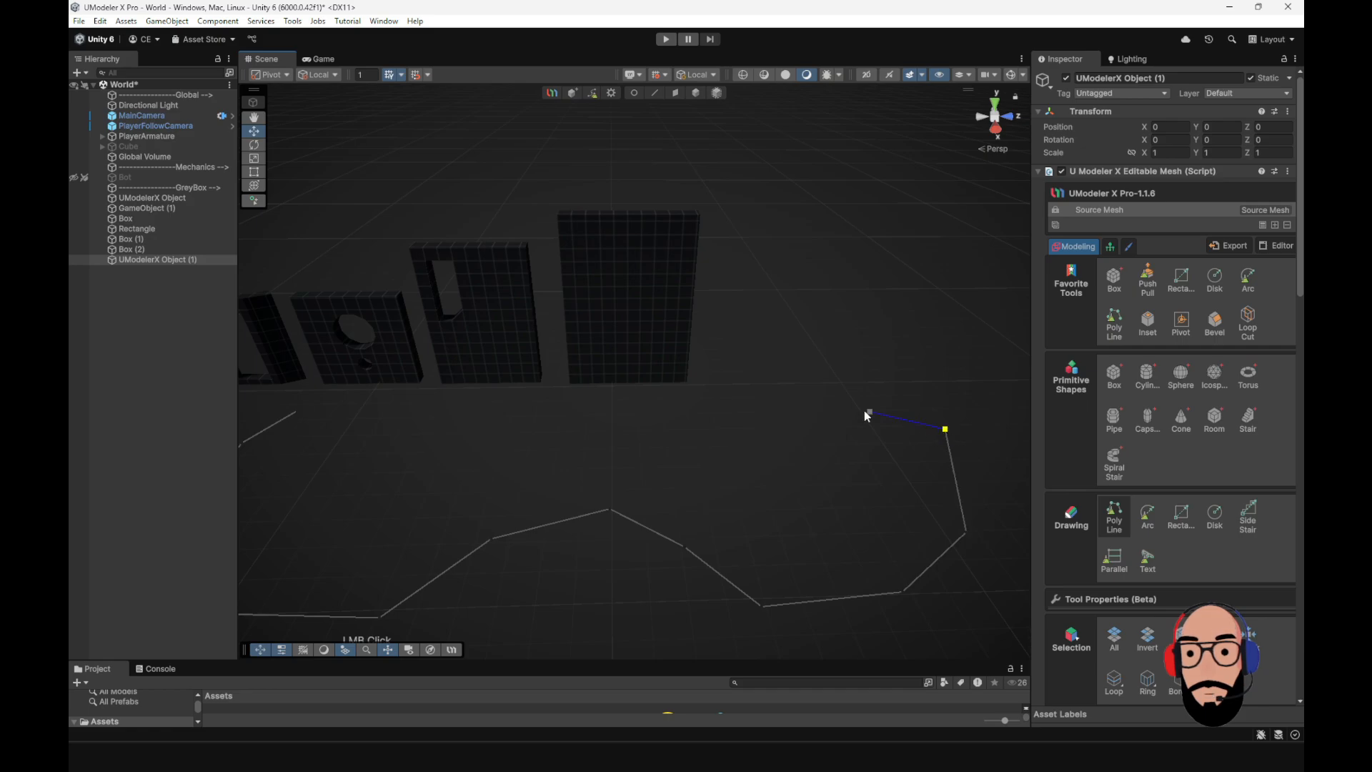
{"action": "left_click", "coordinate": [850, 408]}
{"action": "left_click", "coordinate": [788, 430]}
{"action": "left_click_drag", "start_coordinate": [670, 400], "coordinate": [722, 407], "text": "alt"}
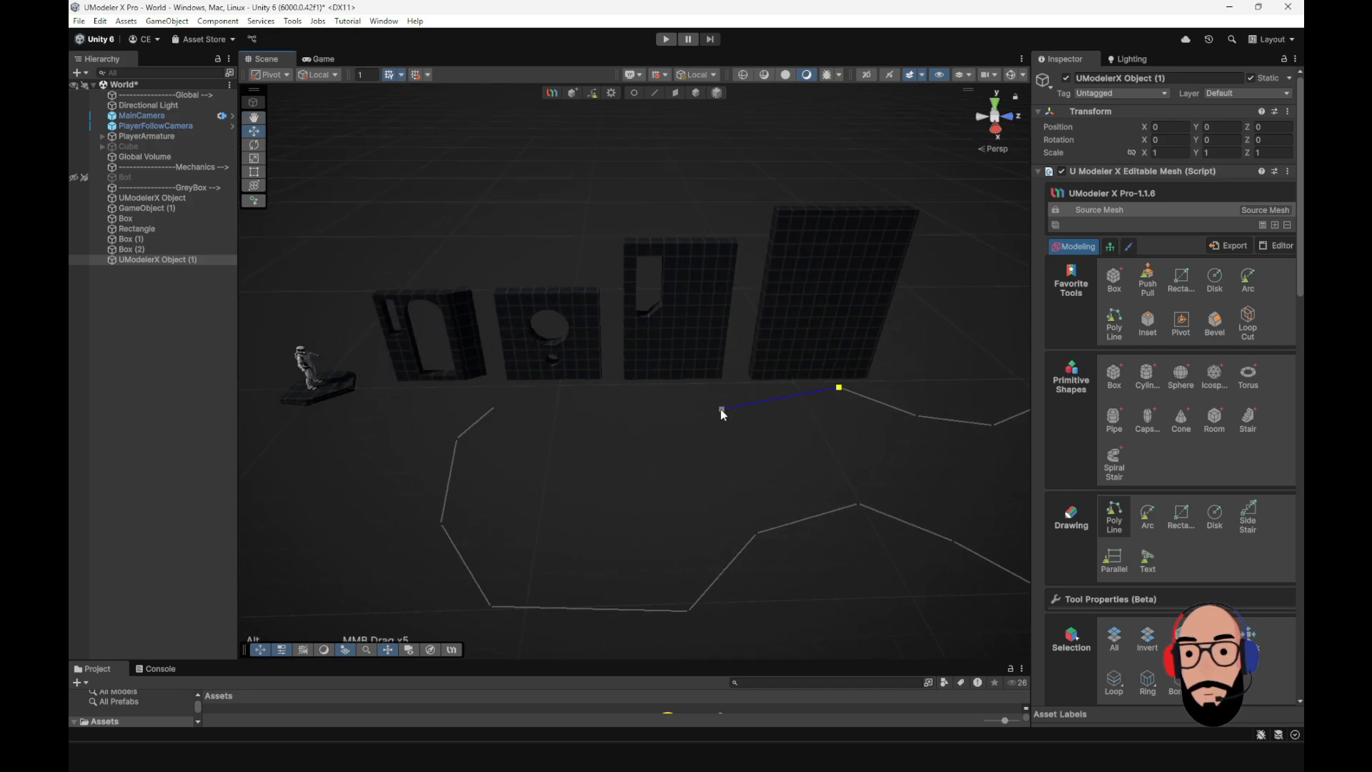
{"action": "left_click", "coordinate": [494, 406]}
{"action": "left_click_drag", "start_coordinate": [496, 407], "coordinate": [705, 308], "text": "alt"}
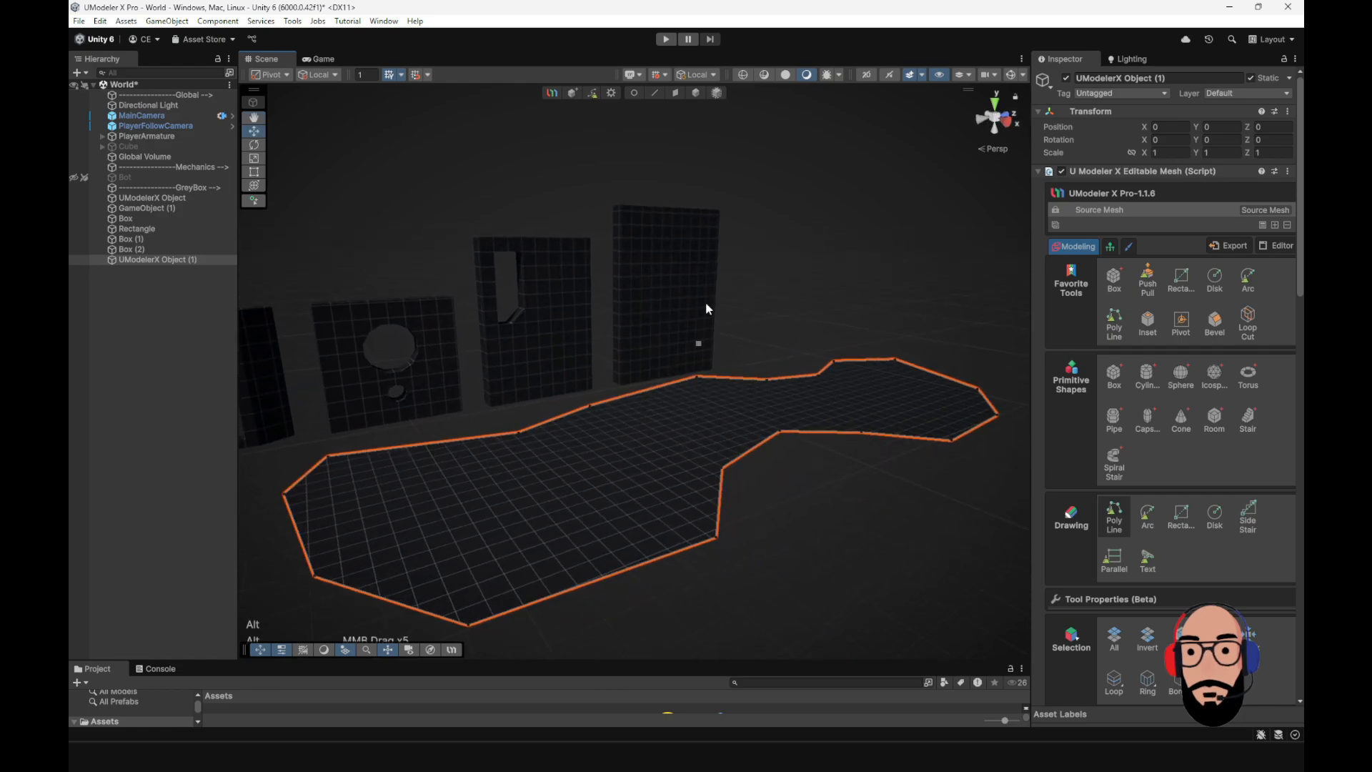
- Extrude the irregular ground face upward by about 0.68 to form a solid platform
{"action": "left_click", "coordinate": [681, 92]}
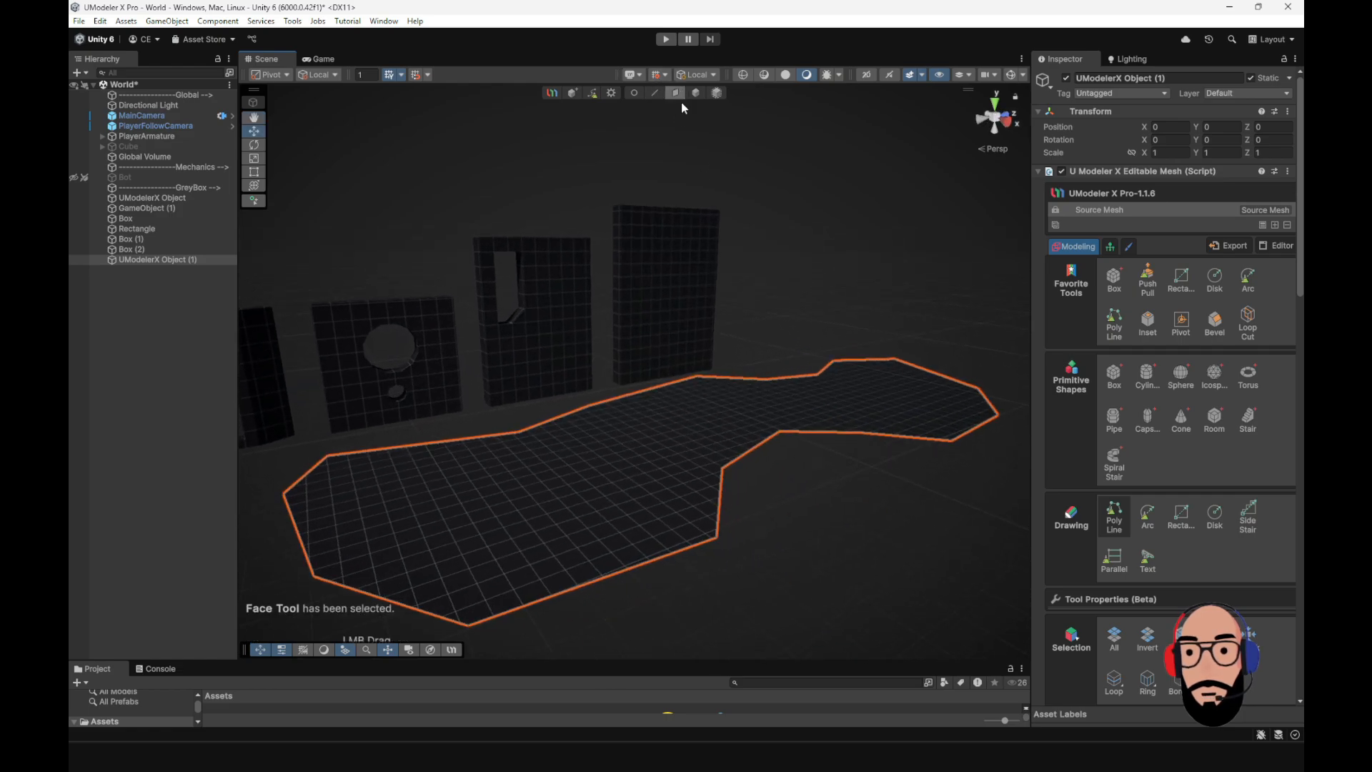
{"action": "left_click", "coordinate": [655, 448]}
{"action": "left_click_drag", "start_coordinate": [747, 372], "coordinate": [747, 357], "text": "shift"}
{"action": "right_click_drag", "start_coordinate": [772, 395], "coordinate": [748, 349], "text": "alt"}
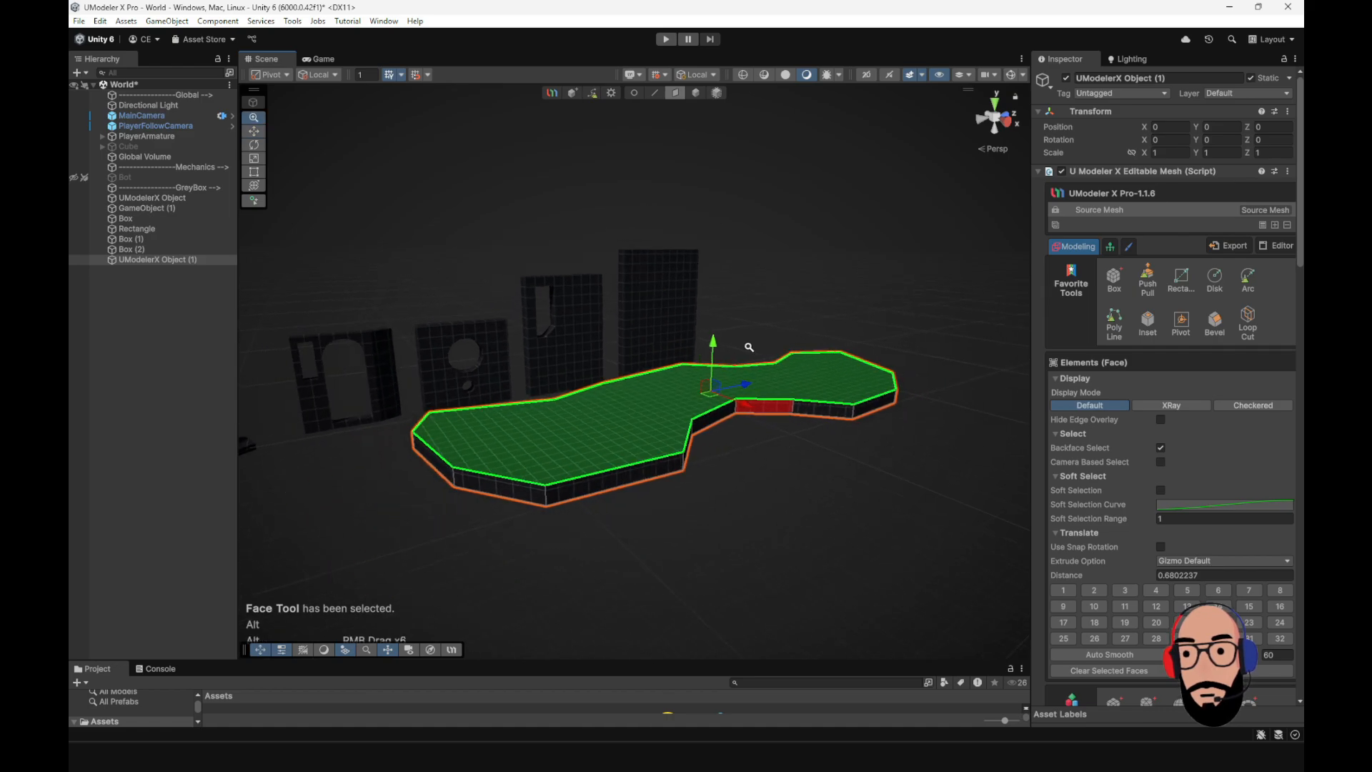
{"action": "left_click_drag", "start_coordinate": [747, 349], "coordinate": [653, 430], "text": "alt"}
{"action": "middle_click", "coordinate": [653, 430], "text": "alt"}
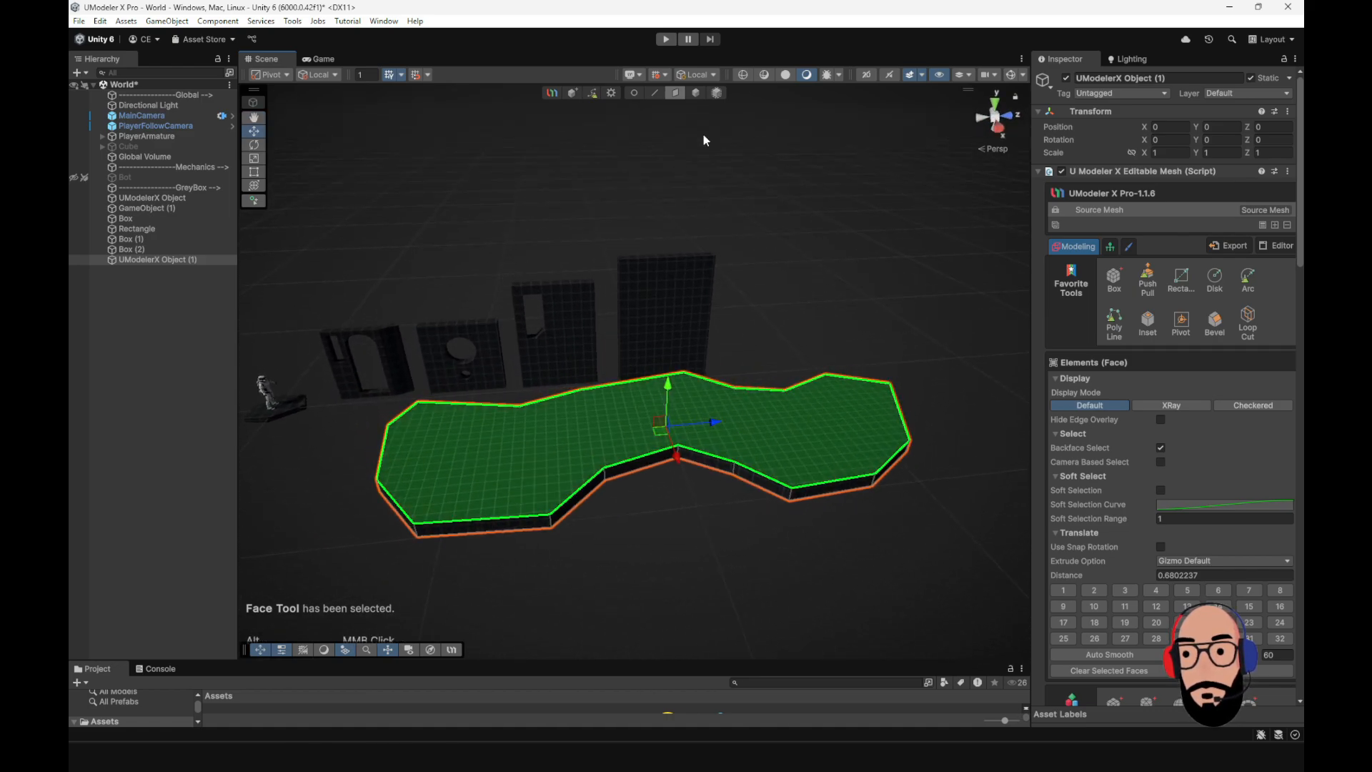
- Set the irregular platform's pivot to its center
{"action": "left_click", "coordinate": [696, 93]}
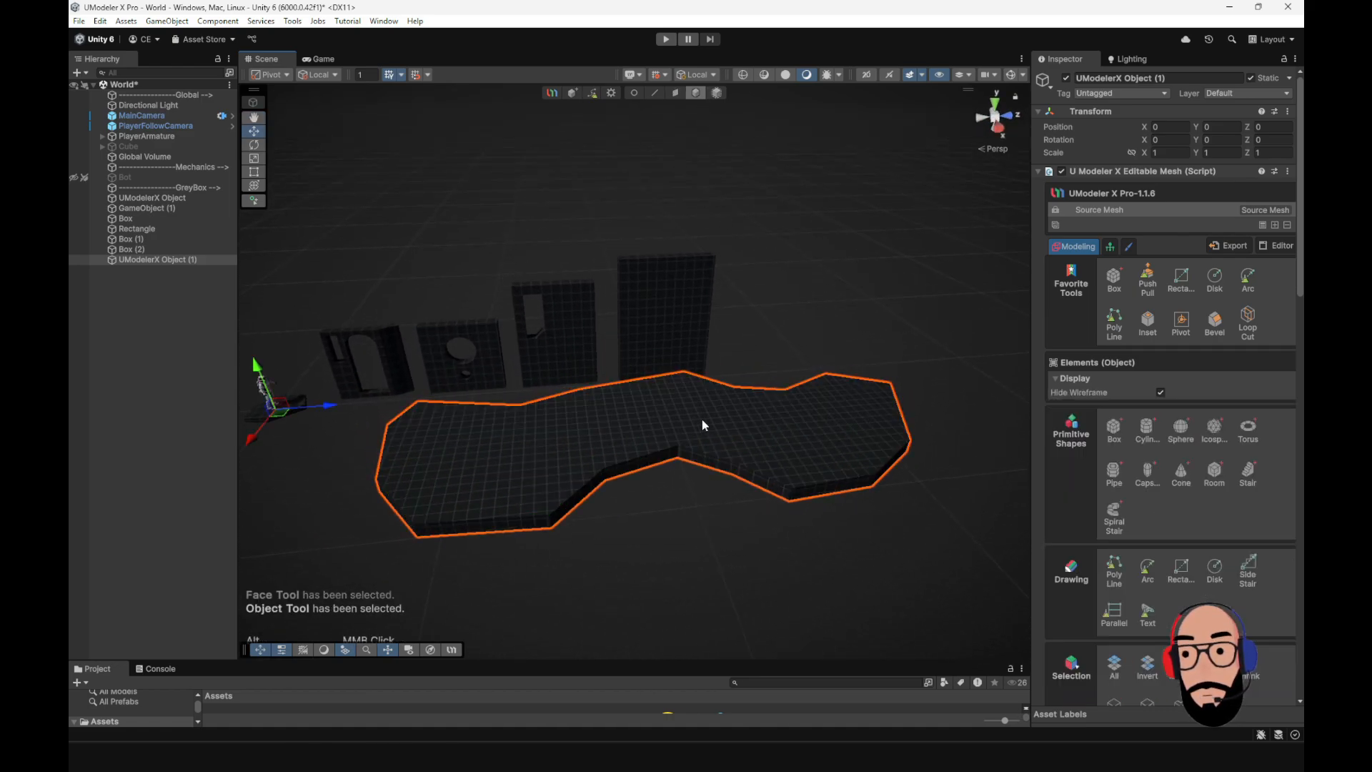
{"action": "left_click", "coordinate": [1191, 324]}
{"action": "left_click", "coordinate": [1179, 396]}
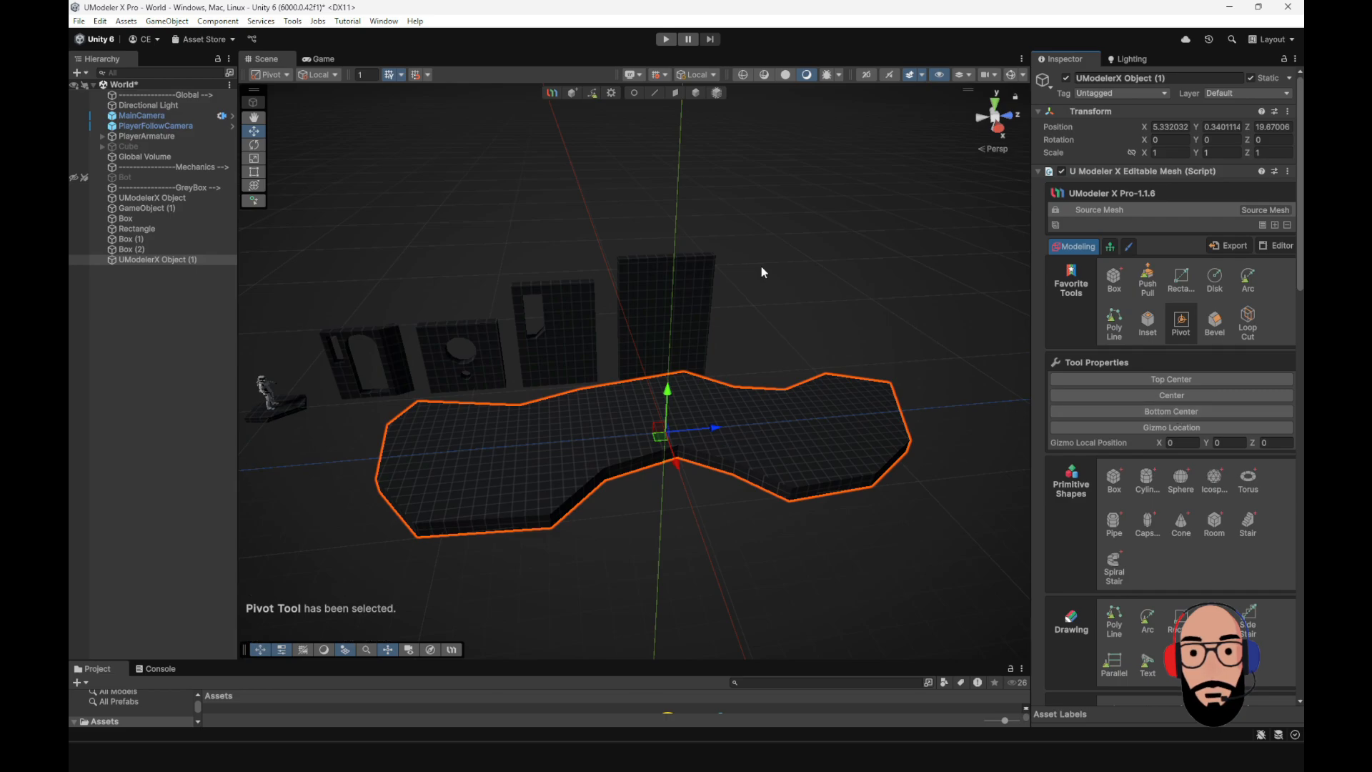
- Move the irregular platform beneath the four walls, to about X -0.47 and Z 15.42
{"action": "left_click", "coordinate": [699, 93]}
{"action": "left_click_drag", "start_coordinate": [695, 331], "coordinate": [765, 400], "text": "alt"}
{"action": "left_click_drag", "start_coordinate": [703, 446], "coordinate": [576, 401]}
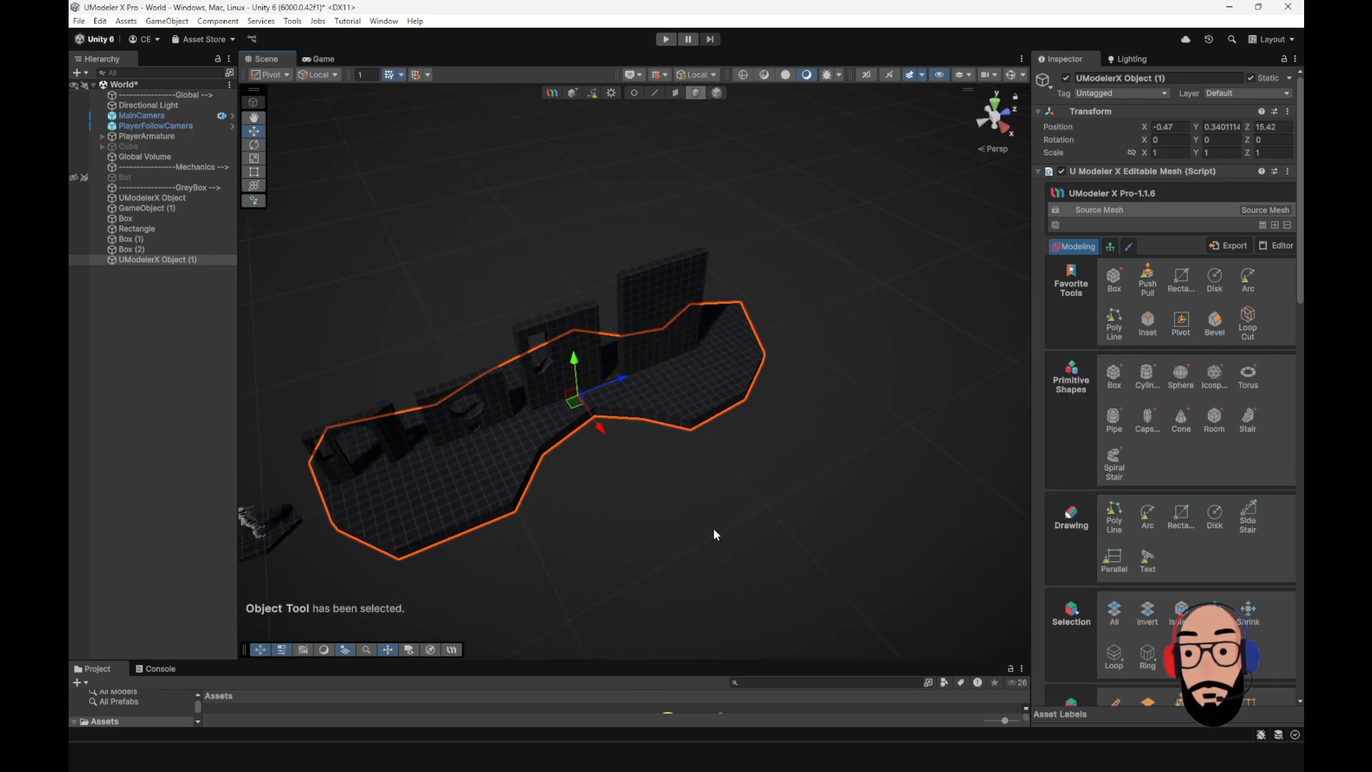
{"action": "left_click_drag", "start_coordinate": [713, 528], "coordinate": [709, 368], "text": "alt"}
{"action": "scroll", "coordinate": [850, 492], "scroll_direction": "up", "scroll_amount": 3}
{"action": "left_click_drag", "start_coordinate": [570, 453], "coordinate": [745, 392], "text": "alt"}
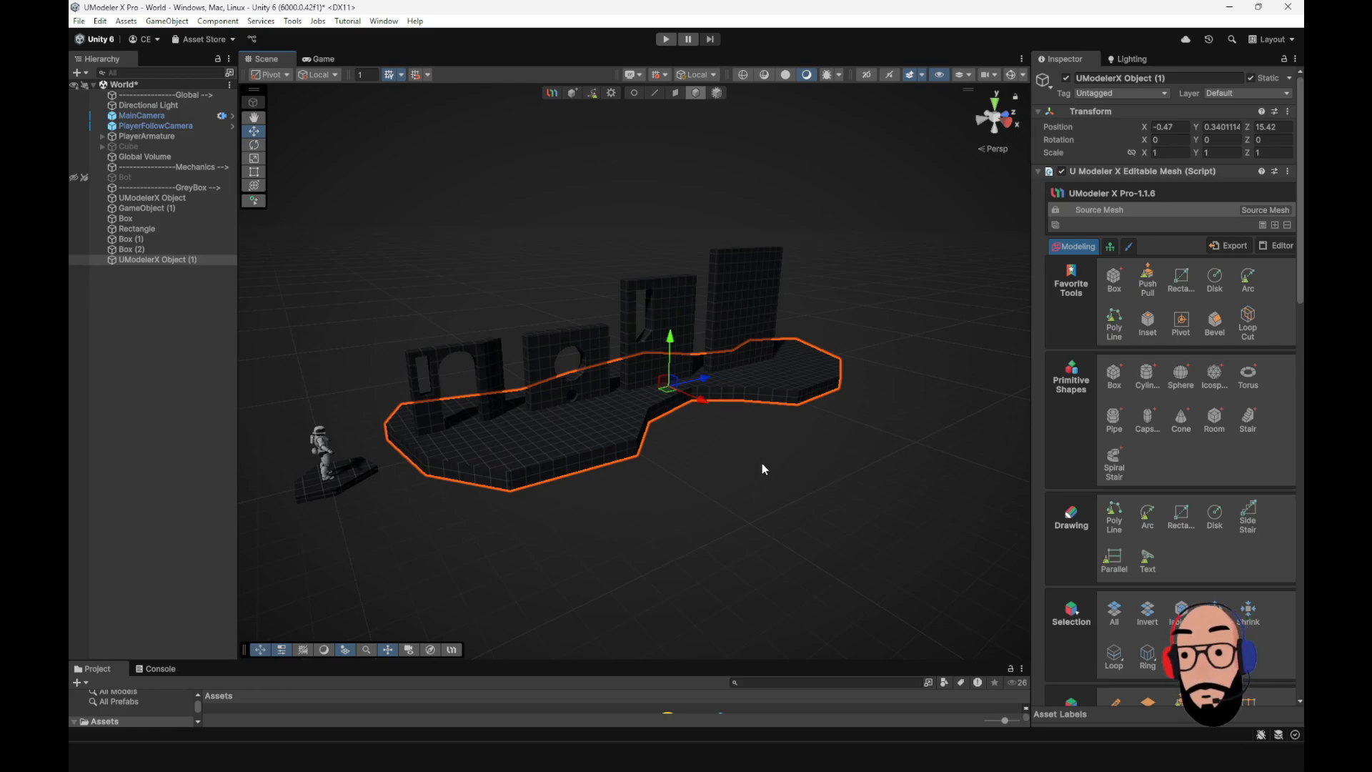
{"action": "left_click_drag", "start_coordinate": [668, 417], "coordinate": [691, 475], "text": "alt"}
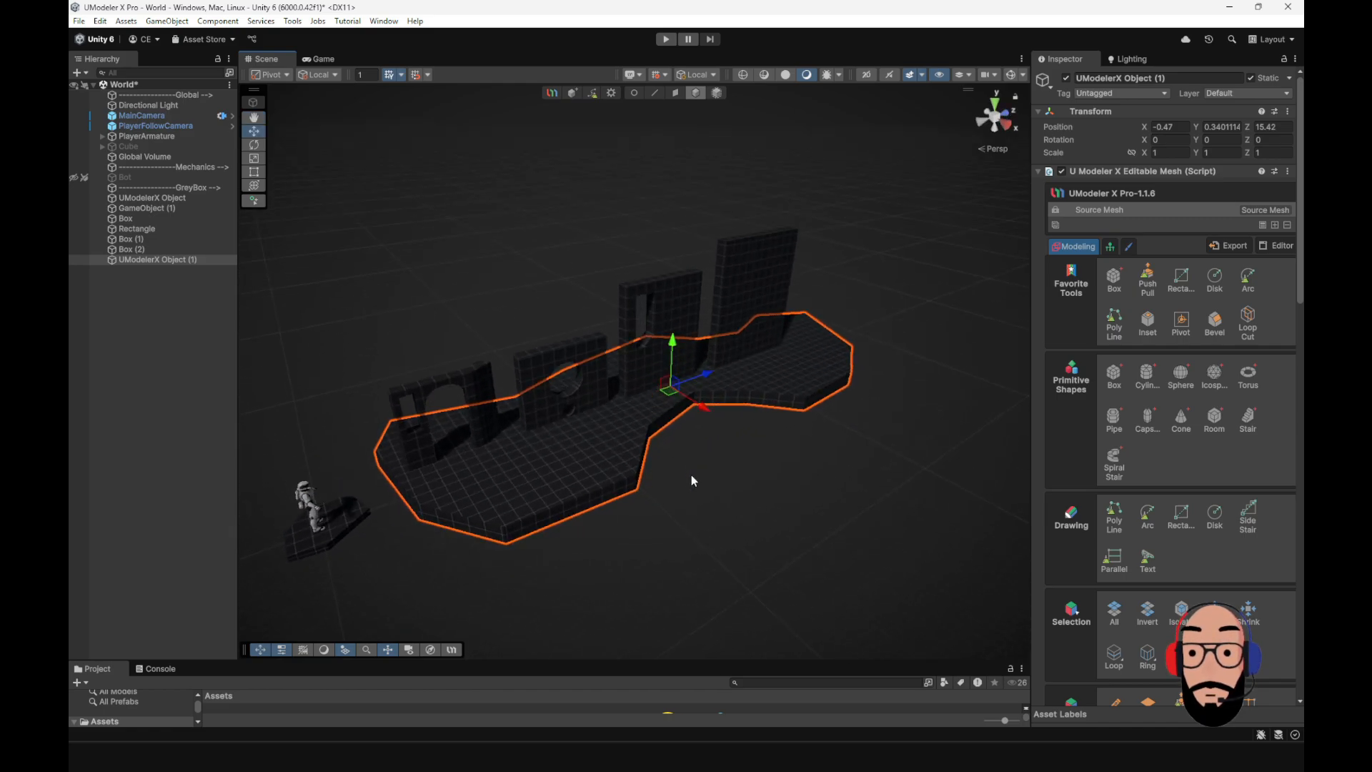
- Delete the four walls and the irregular platform from the scene
{"action": "left_click", "coordinate": [426, 388]}
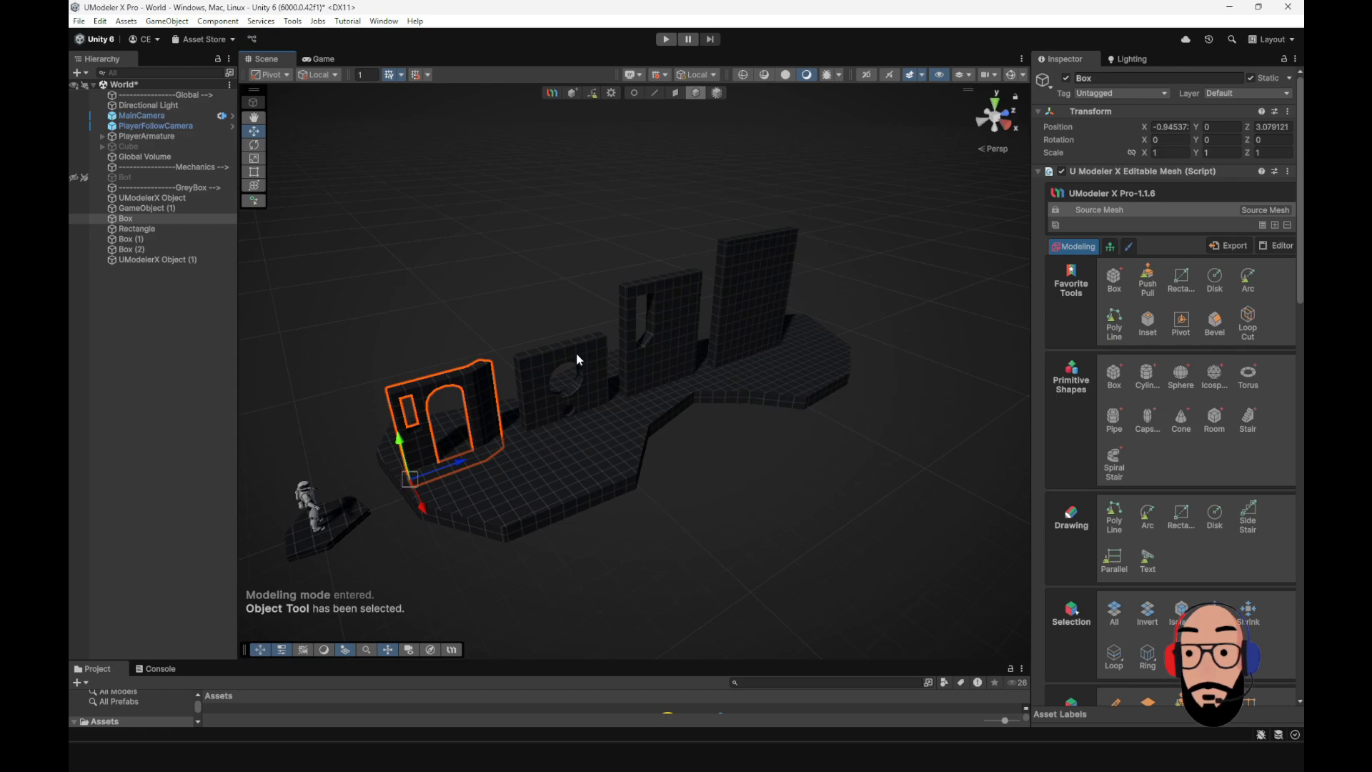
{"action": "left_click", "coordinate": [576, 353], "text": "shift"}
{"action": "left_click", "coordinate": [687, 318], "text": "shift"}
{"action": "left_click", "coordinate": [771, 271], "text": "shift"}
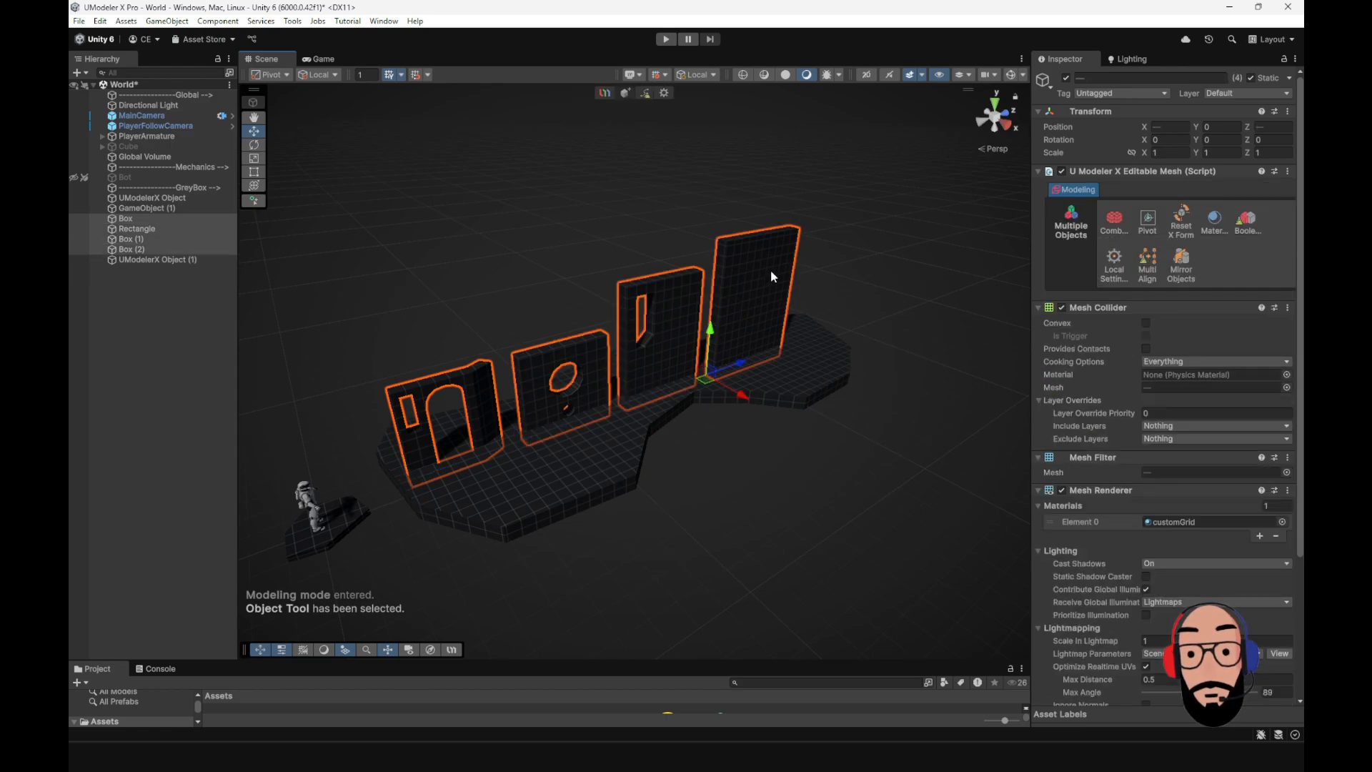
{"action": "key", "text": "Delete"}
{"action": "left_click", "coordinate": [628, 414]}
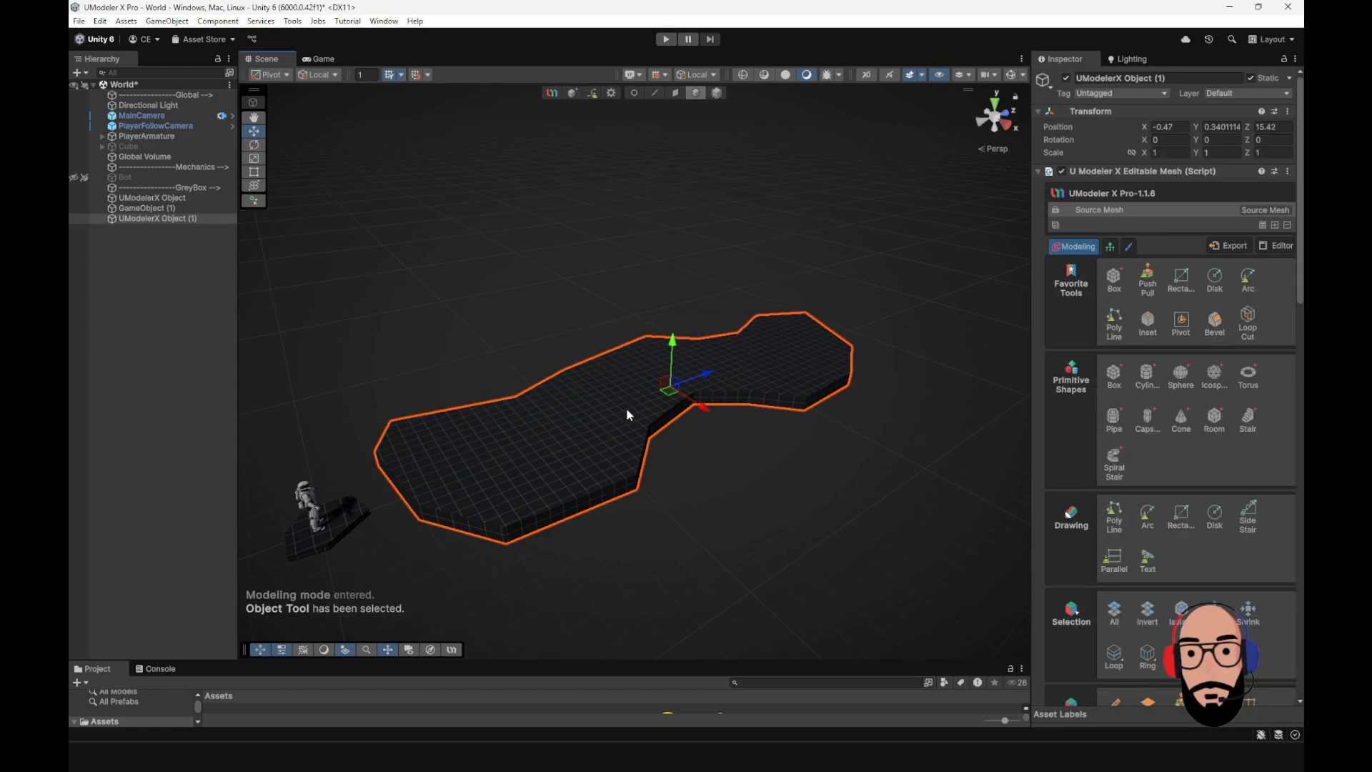
{"action": "key", "text": "Delete"}
- Select the small platform under the character and frame it to inspect the cleared starting area
{"action": "middle_click_drag", "start_coordinate": [628, 415], "coordinate": [721, 330]}
{"action": "right_click_drag", "start_coordinate": [615, 414], "coordinate": [671, 472], "text": "alt"}
{"action": "left_click_drag", "start_coordinate": [536, 457], "coordinate": [675, 426], "text": "alt"}
{"action": "middle_click_drag", "start_coordinate": [675, 427], "coordinate": [618, 321]}
{"action": "right_click_drag", "start_coordinate": [693, 400], "coordinate": [804, 490], "text": "alt"}
{"action": "left_click_drag", "start_coordinate": [793, 490], "coordinate": [657, 480], "text": "alt"}
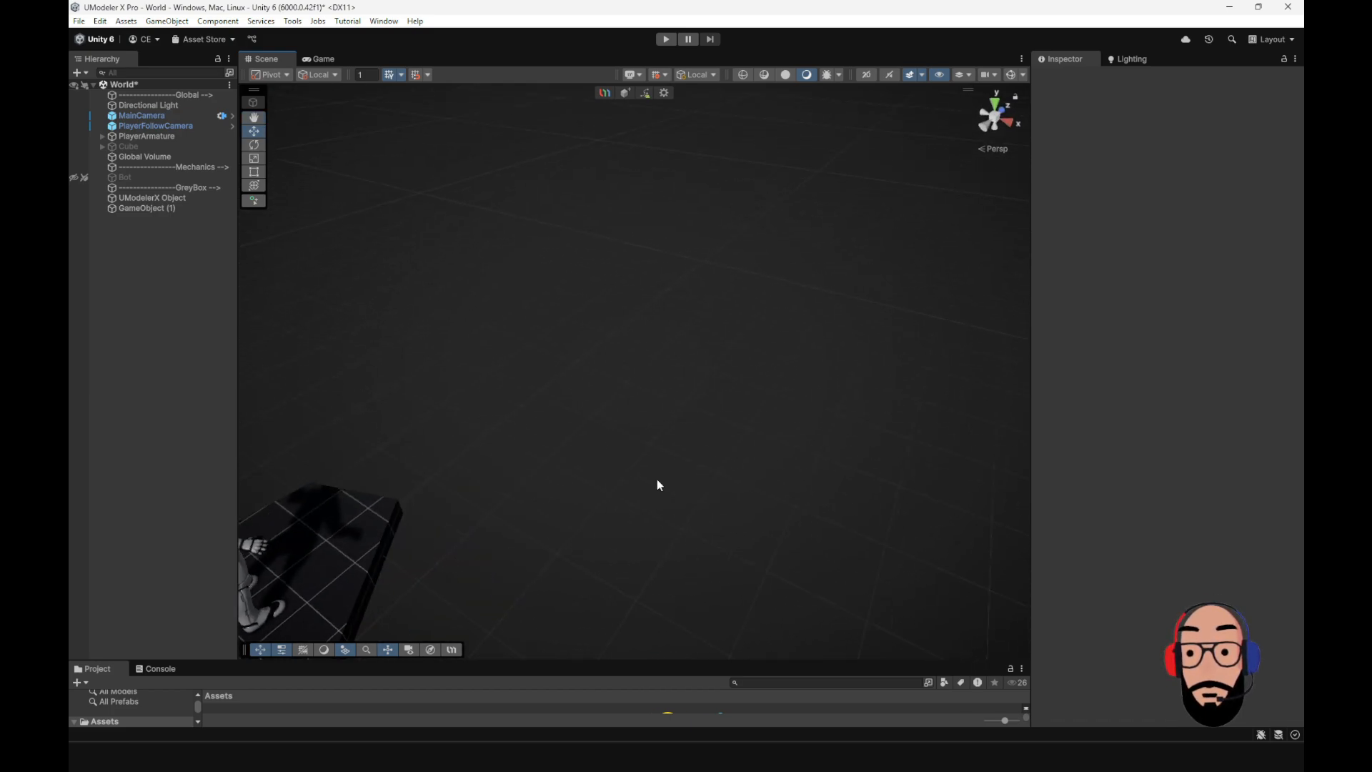
{"action": "middle_click_drag", "start_coordinate": [657, 480], "coordinate": [768, 421]}
{"action": "right_click_drag", "start_coordinate": [769, 429], "coordinate": [686, 404], "text": "alt"}
{"action": "left_click", "coordinate": [547, 486]}
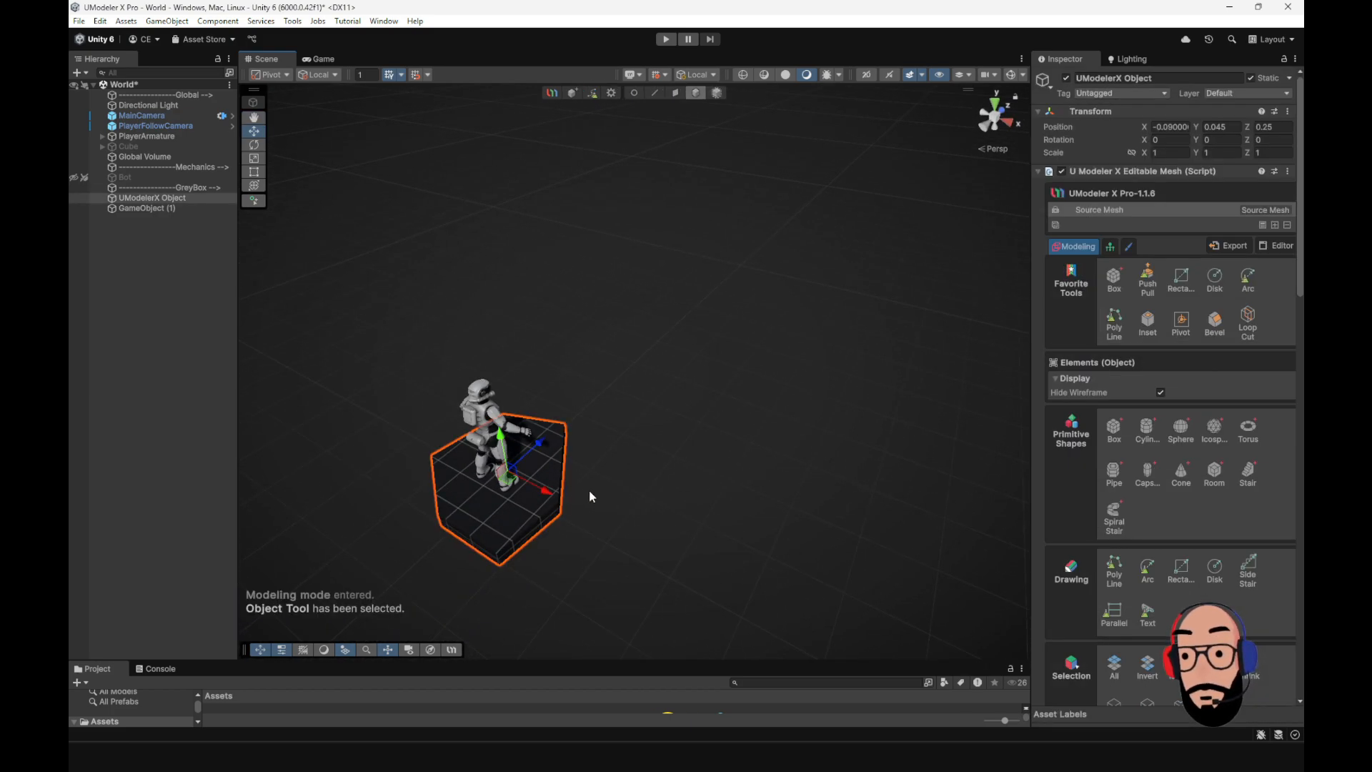
{"action": "key", "text": "f"}
{"action": "right_click_drag", "start_coordinate": [670, 526], "coordinate": [471, 422], "text": "alt"}
{"action": "left_click_drag", "start_coordinate": [472, 422], "coordinate": [679, 473], "text": "alt"}
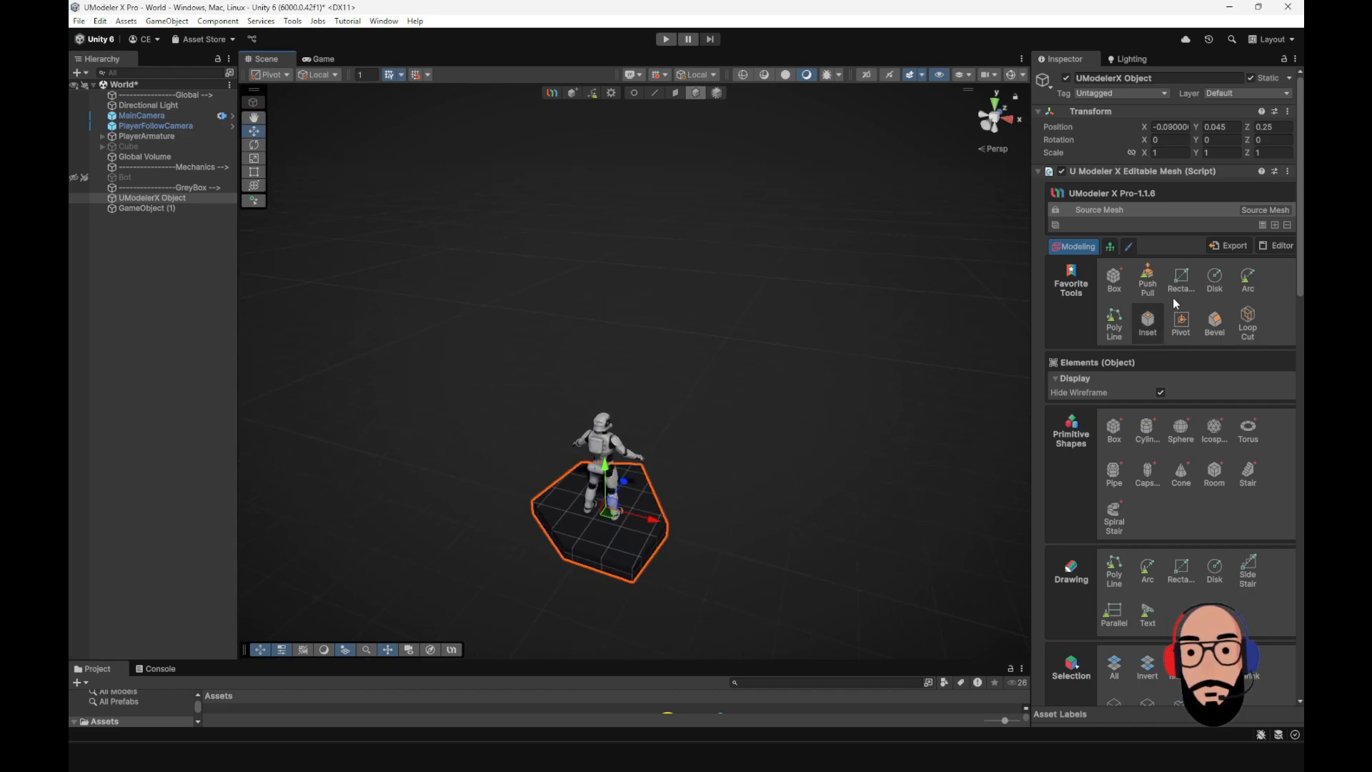
- Draw a box floor ahead of the character with the Box tool, about 6.8 wide and 12.65 deep
{"action": "left_click", "coordinate": [554, 316]}
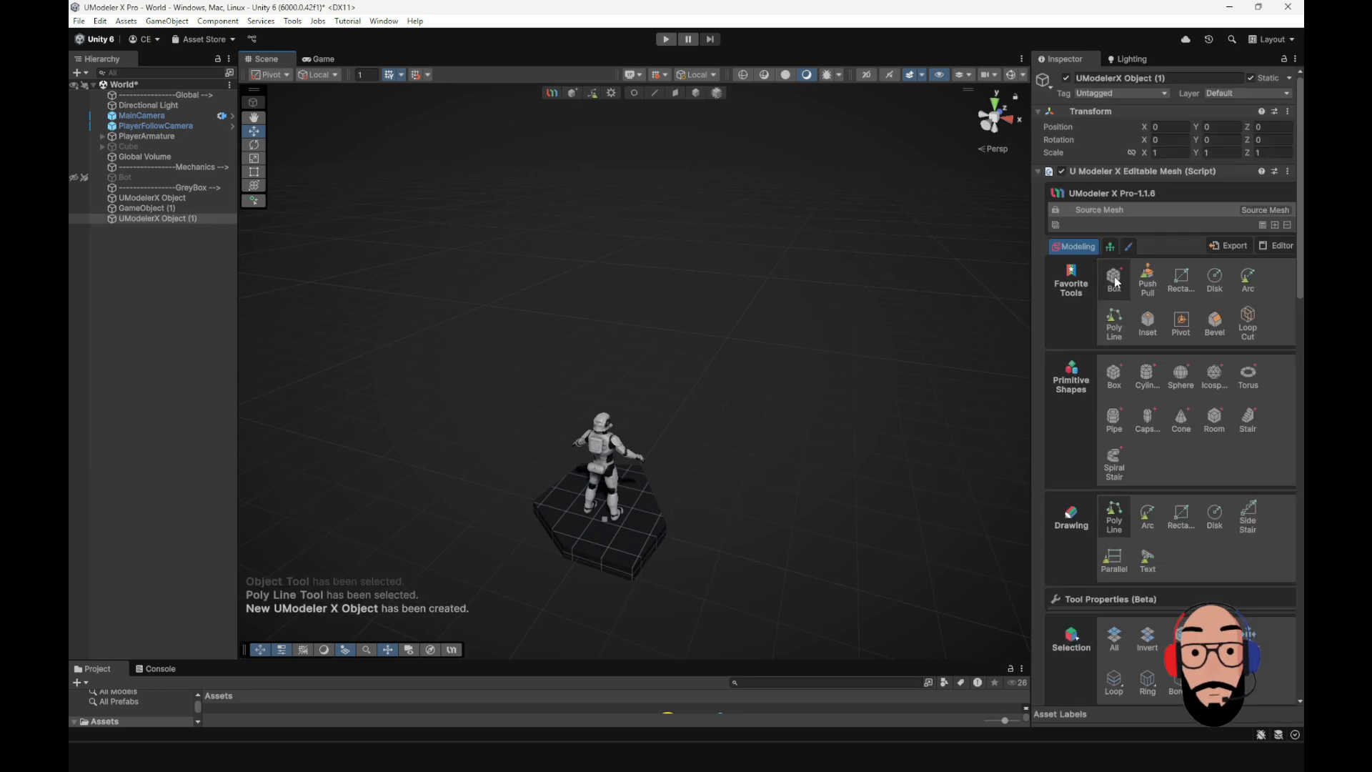
{"action": "left_click", "coordinate": [1115, 280]}
{"action": "left_click_drag", "start_coordinate": [804, 395], "coordinate": [606, 475], "text": "alt"}
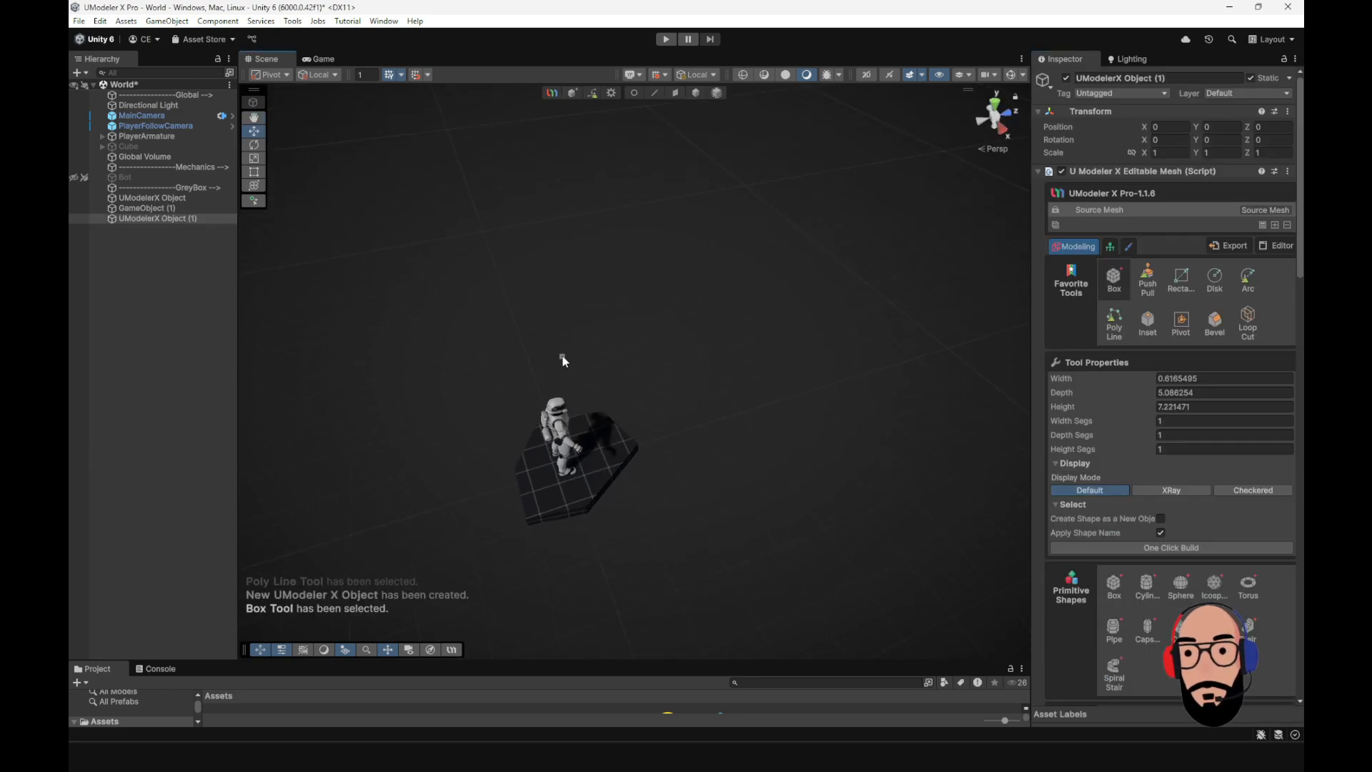
{"action": "mouse_move", "coordinate": [560, 353]}
{"action": "left_mouse_down"}
{"action": "mouse_move", "coordinate": [888, 519]}
{"action": "mouse_move", "coordinate": [1022, 427]}
{"action": "mouse_move", "coordinate": [948, 426]}
{"action": "mouse_move", "coordinate": [1028, 397]}
{"action": "left_mouse_up"}
{"action": "scroll", "coordinate": [949, 426], "scroll_direction": "down", "scroll_amount": 2}
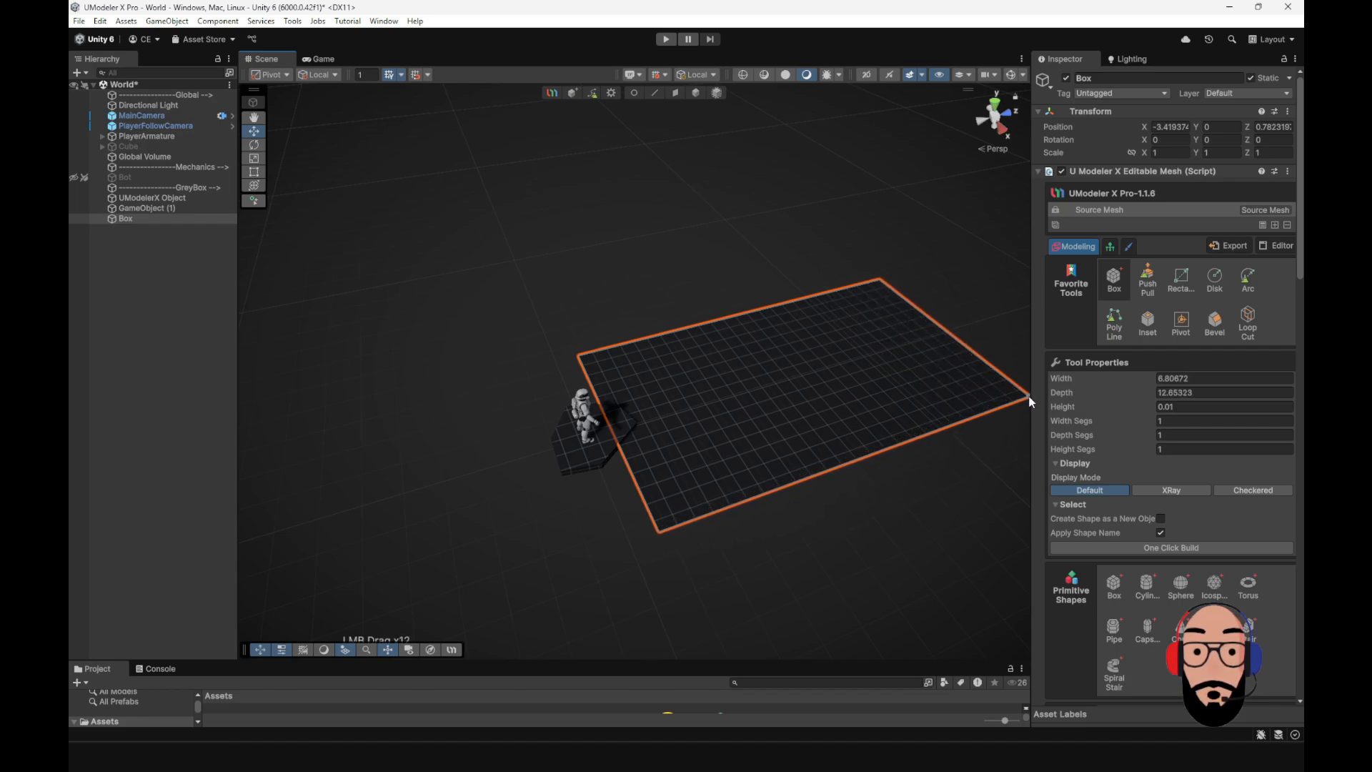
{"action": "left_click", "coordinate": [994, 388]}
- Lower the box floor to Y -0.3 in whole-object mode
{"action": "middle_click_drag", "start_coordinate": [601, 400], "coordinate": [632, 264], "text": "alt"}
{"action": "left_click", "coordinate": [695, 93]}
{"action": "middle_click_drag", "start_coordinate": [714, 400], "coordinate": [671, 414], "text": "alt"}
{"action": "left_click_drag", "start_coordinate": [394, 462], "coordinate": [398, 477]}
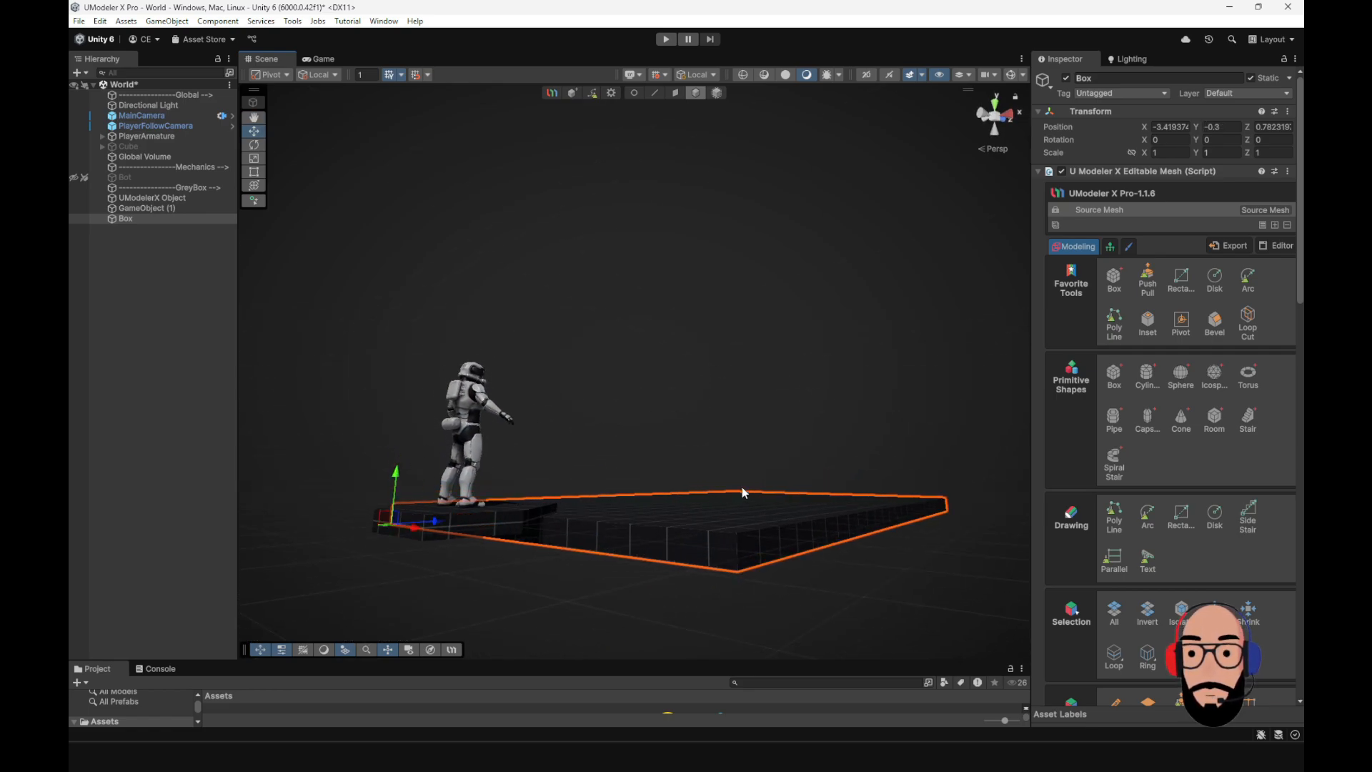
- Widen the box floor by pulling its long side faces outward
{"action": "middle_click_drag", "start_coordinate": [742, 490], "coordinate": [764, 193], "text": "alt"}
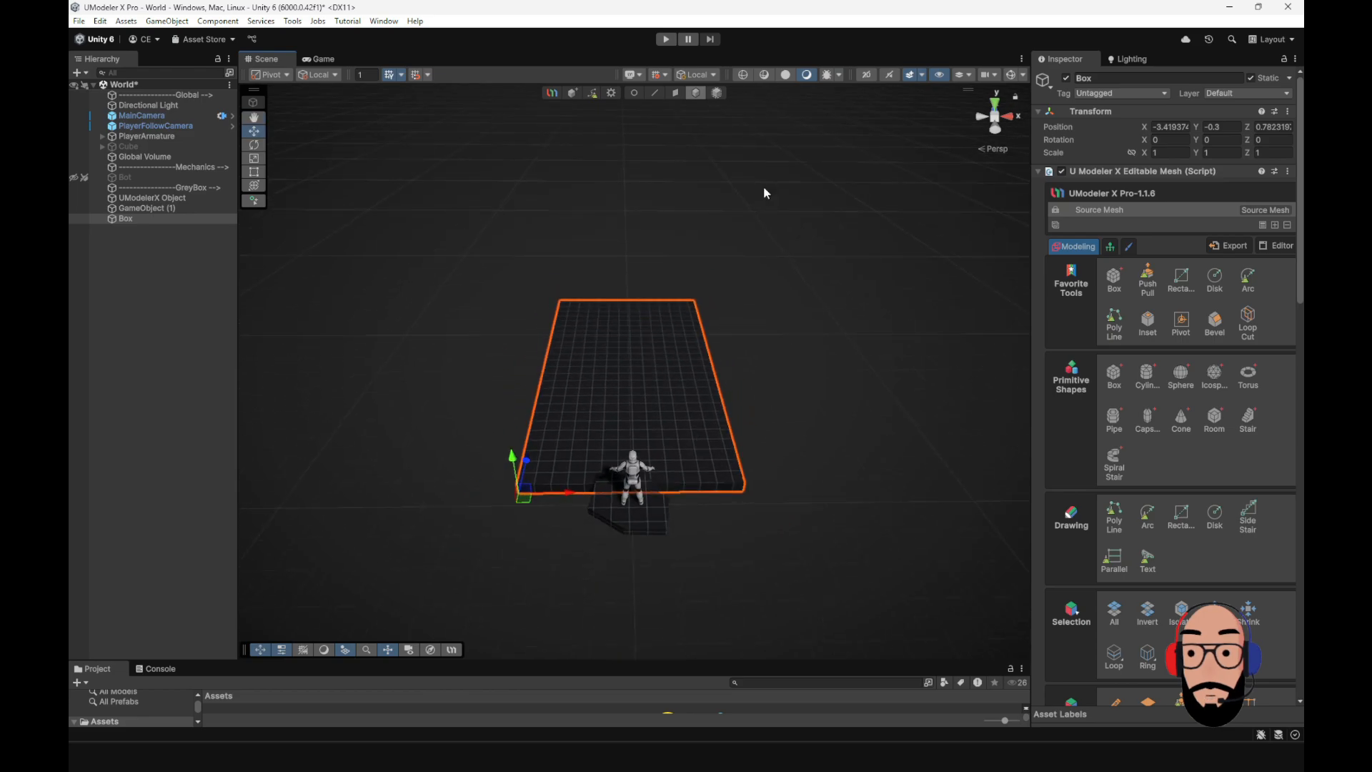
{"action": "left_click", "coordinate": [675, 92]}
{"action": "left_click_drag", "start_coordinate": [622, 300], "coordinate": [722, 437], "text": "alt"}
{"action": "left_click", "coordinate": [599, 437]}
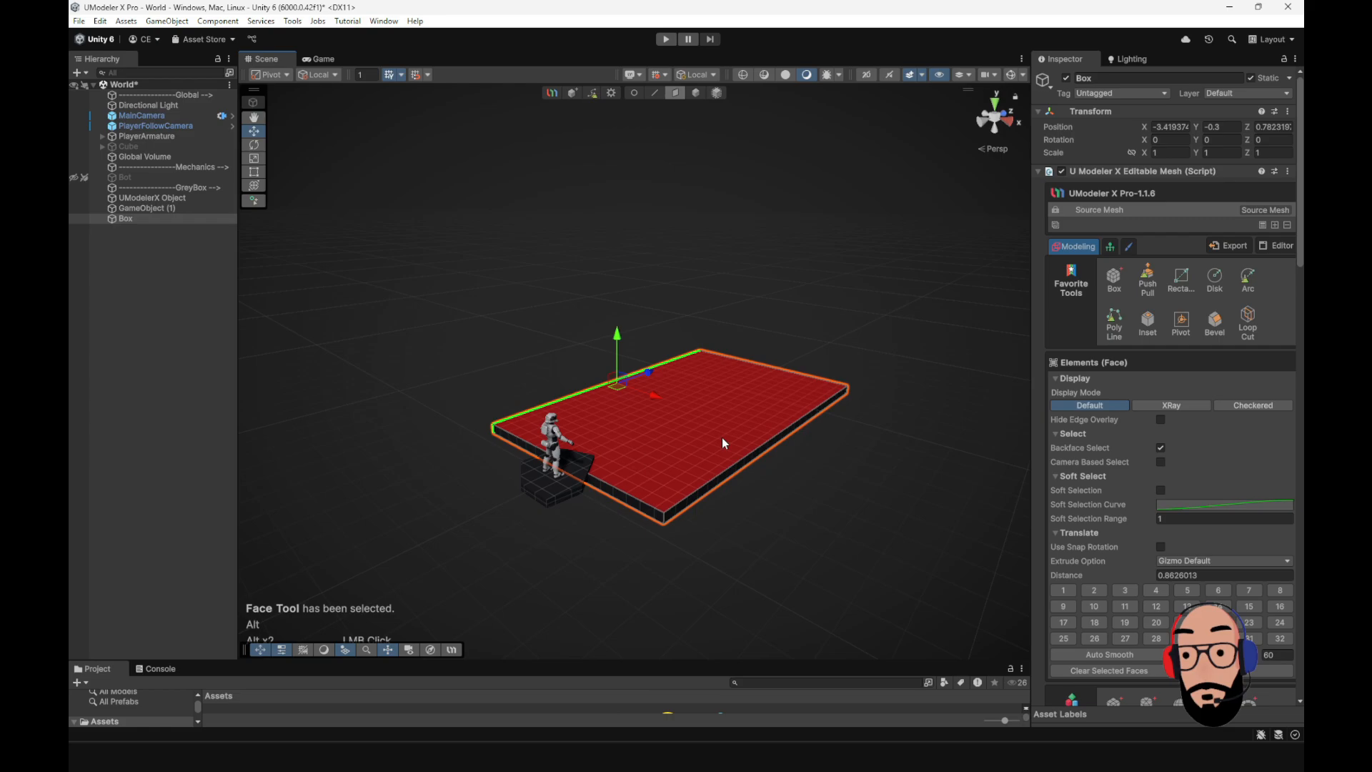
{"action": "left_click", "coordinate": [723, 479]}
{"action": "left_click_drag", "start_coordinate": [834, 456], "coordinate": [846, 467]}
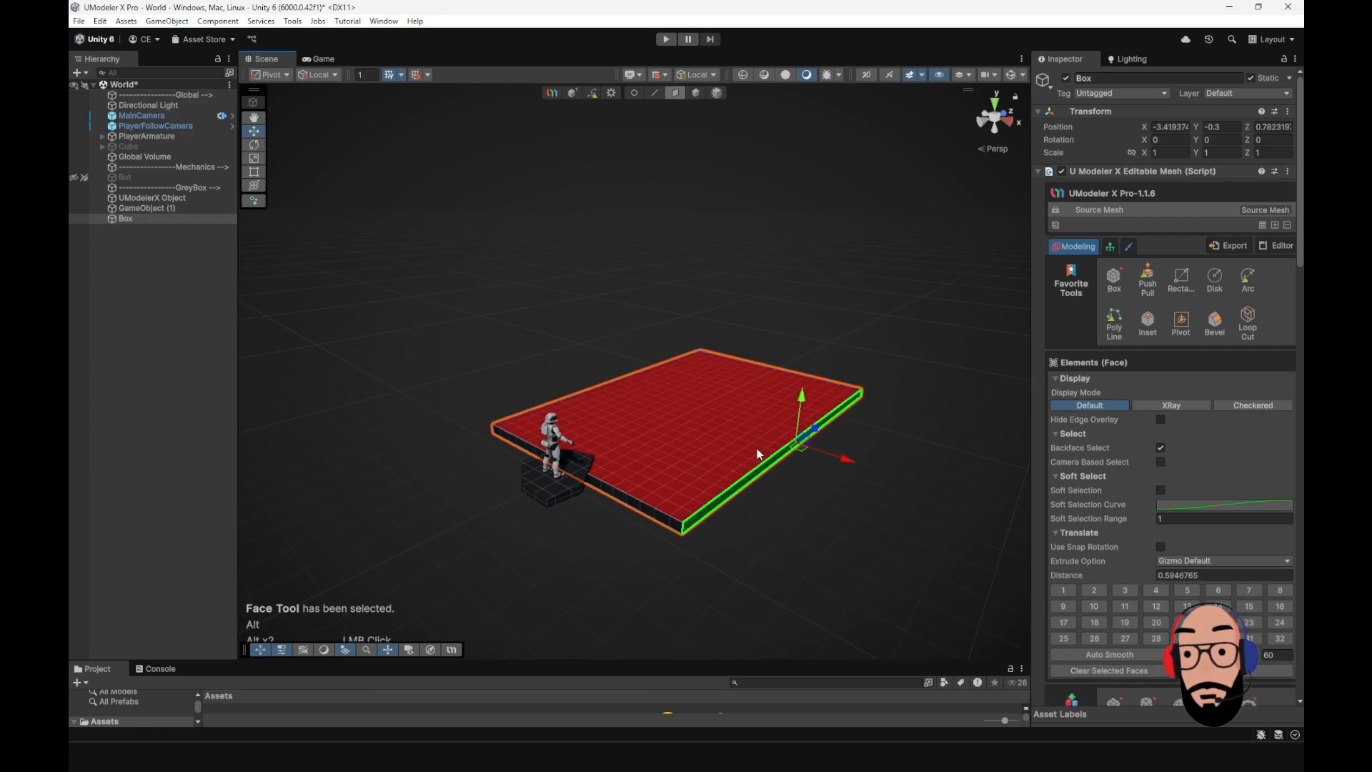
{"action": "left_click_drag", "start_coordinate": [758, 454], "coordinate": [726, 246], "text": "alt"}
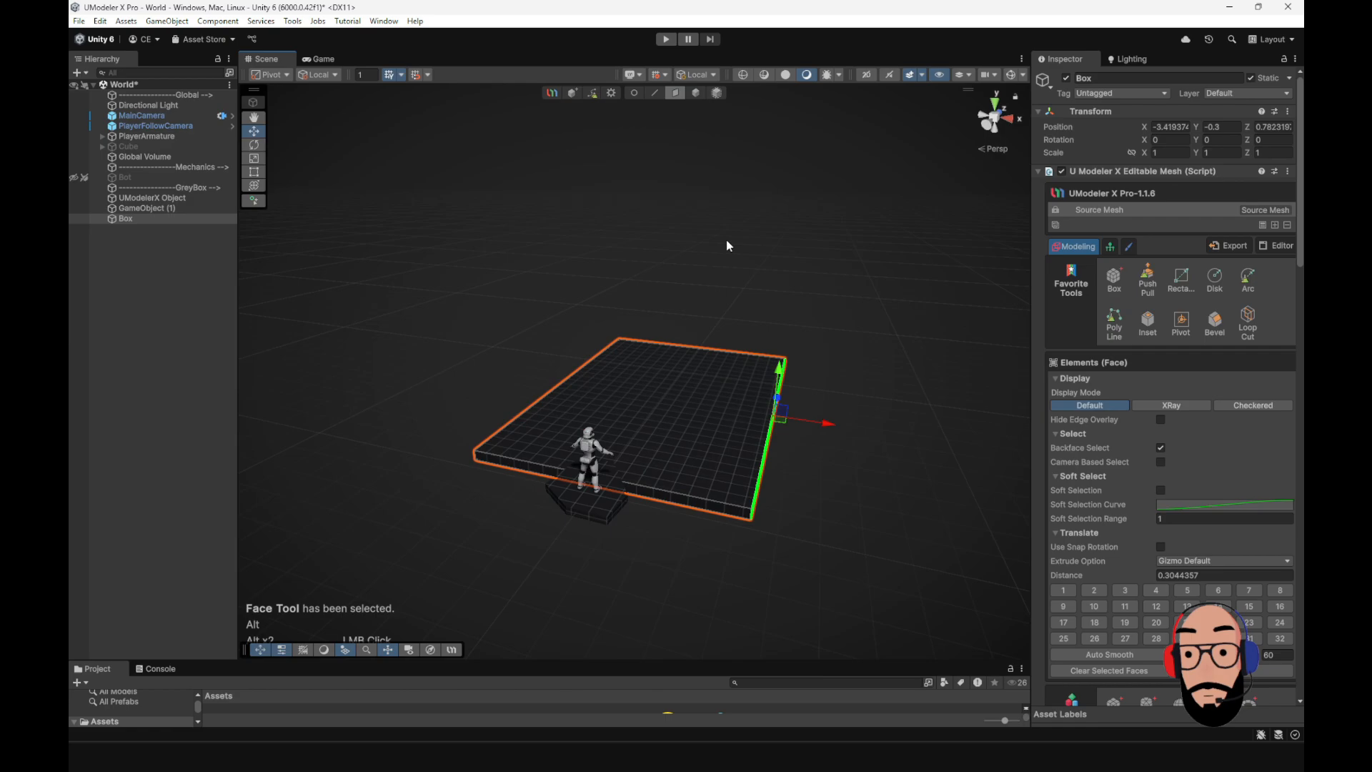
- Finish editing the box floor, create a new UModeler X object and activate the Poly Line tool
{"action": "left_click", "coordinate": [695, 94]}
{"action": "left_click", "coordinate": [763, 255]}
{"action": "left_click_drag", "start_coordinate": [675, 395], "coordinate": [744, 418], "text": "alt"}
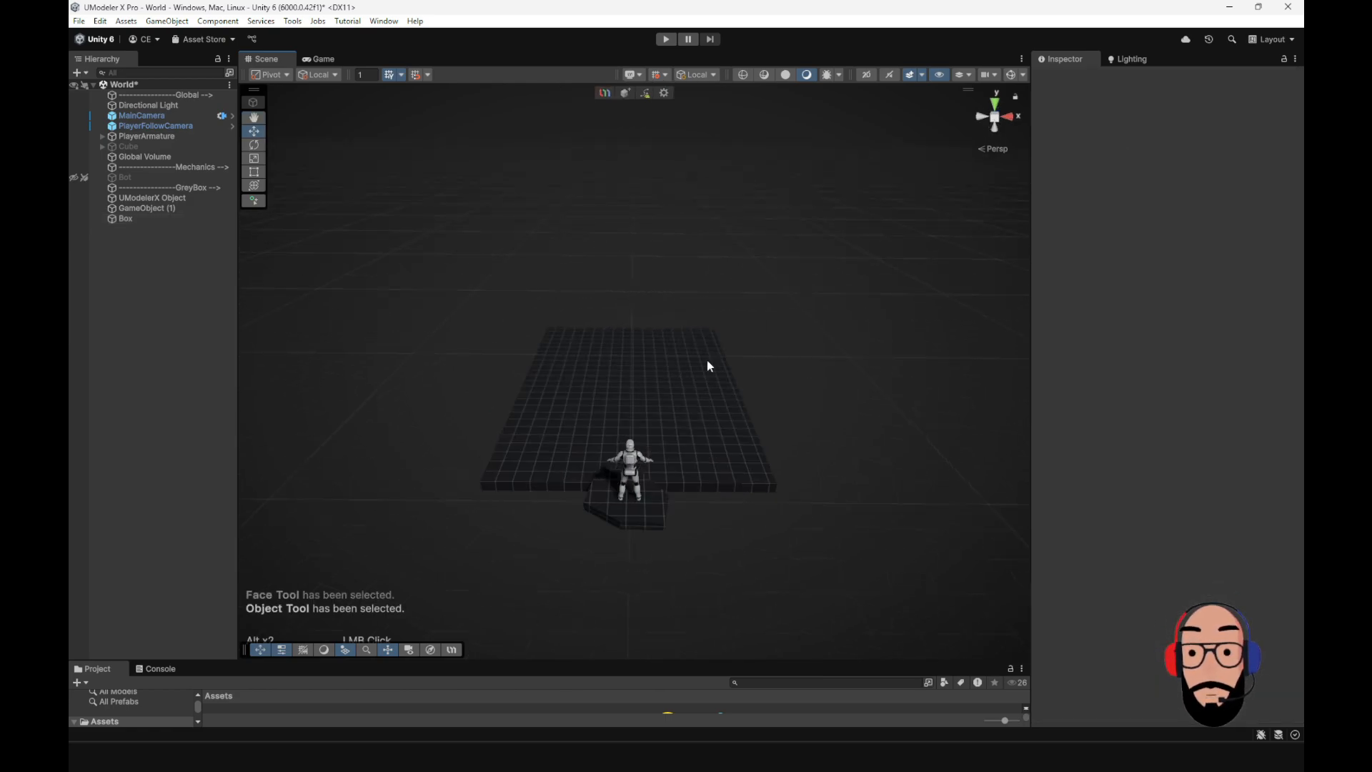
{"action": "left_click", "coordinate": [625, 93]}
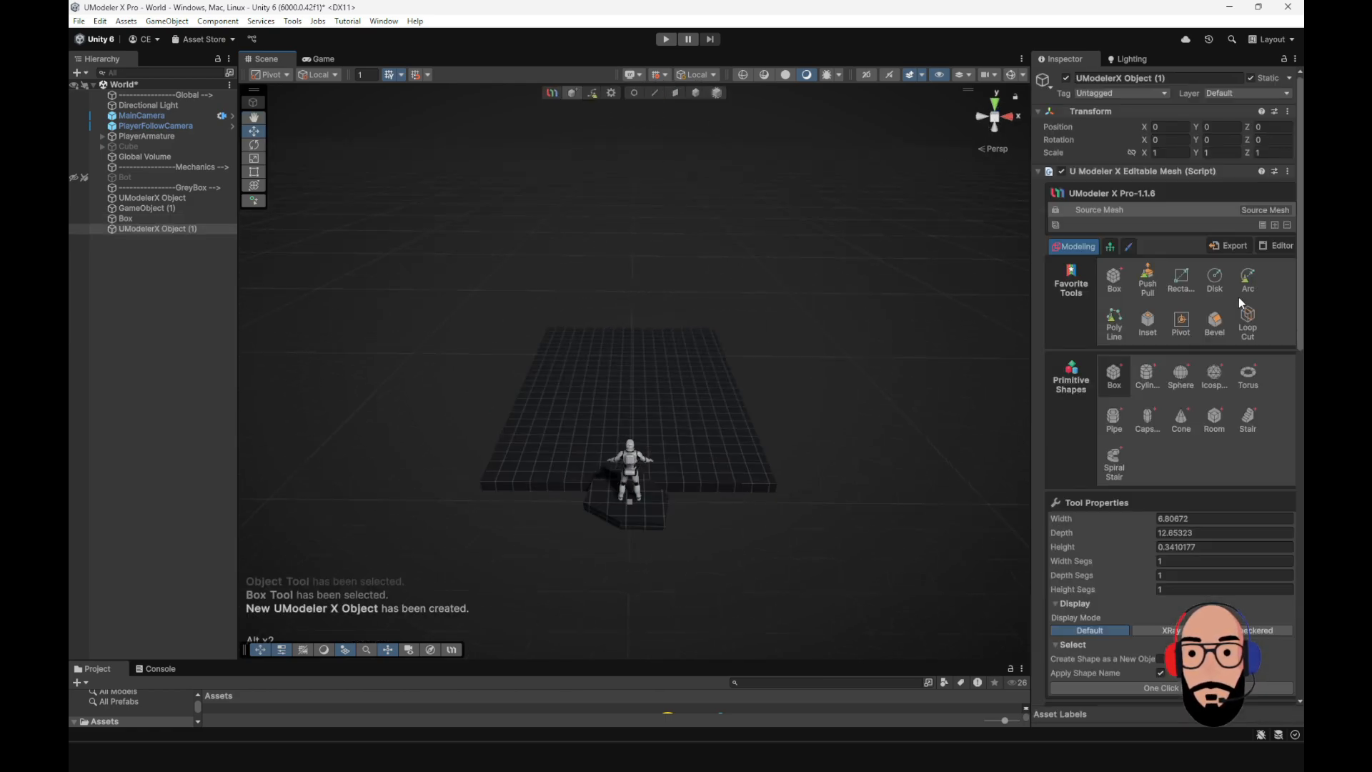
{"action": "left_click", "coordinate": [1114, 323]}
- Draw a closed outline with an irregular inner edge along the floor's long side to the character's right
{"action": "middle_click_drag", "start_coordinate": [760, 402], "coordinate": [548, 463], "text": "alt"}
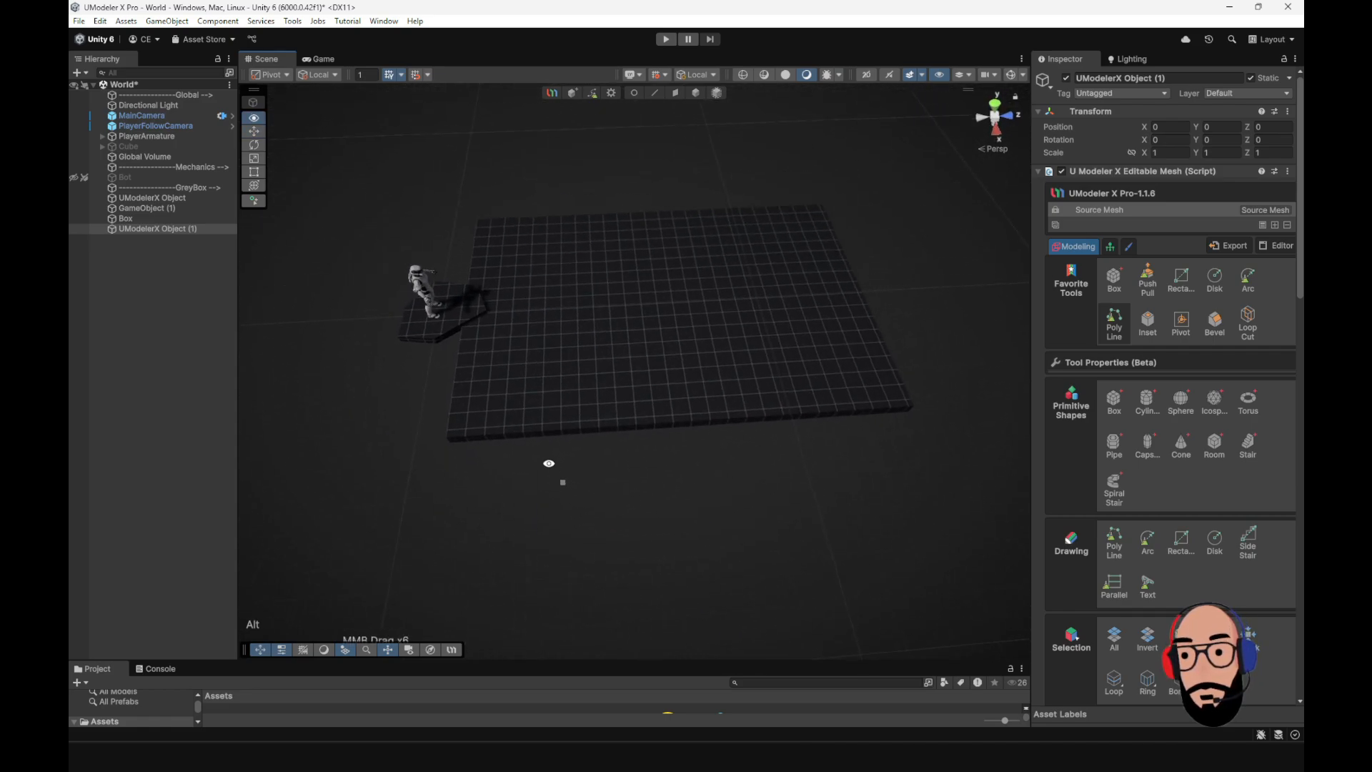
{"action": "middle_click_drag", "start_coordinate": [846, 339], "coordinate": [542, 465], "text": "alt"}
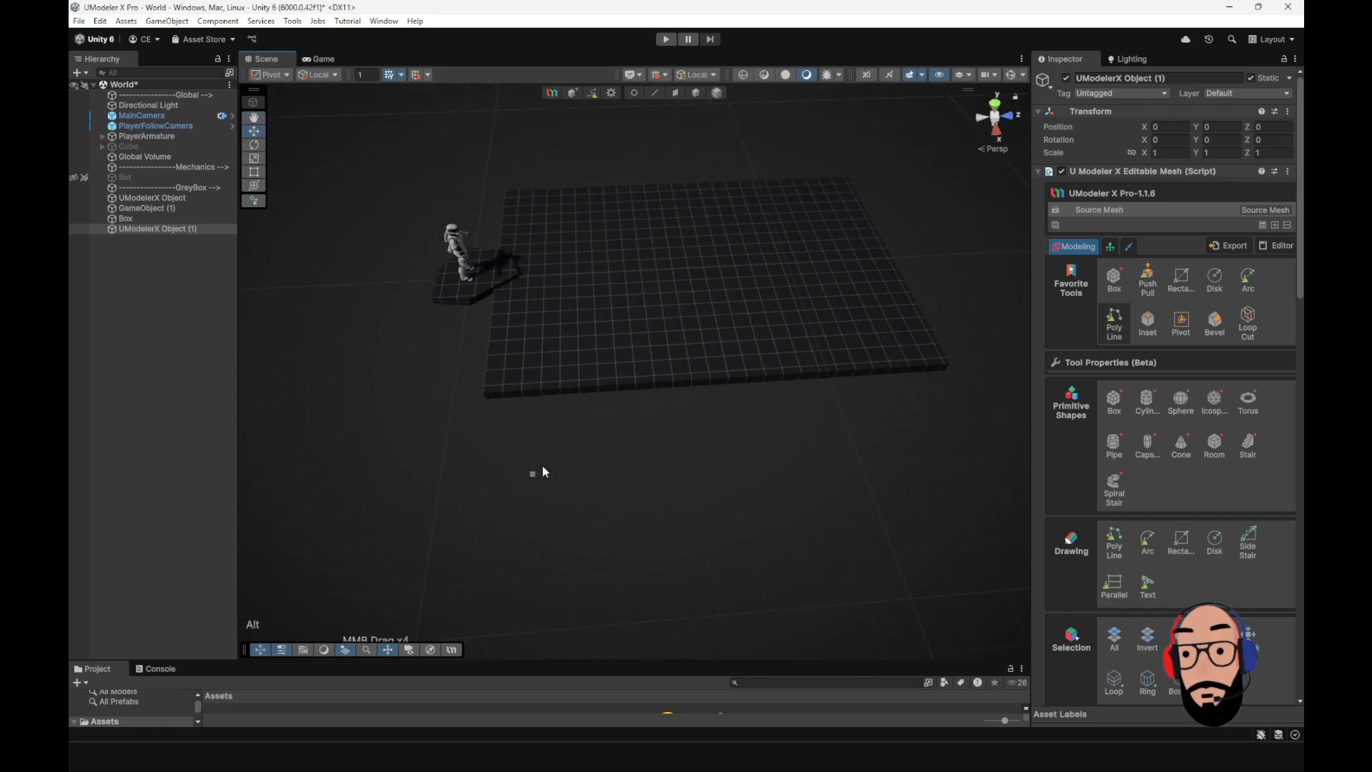
{"action": "left_click_drag", "start_coordinate": [613, 468], "coordinate": [619, 526], "text": "alt"}
{"action": "middle_click_drag", "start_coordinate": [606, 402], "coordinate": [448, 494]}
{"action": "scroll", "coordinate": [581, 549], "scroll_direction": "up", "scroll_amount": 3}
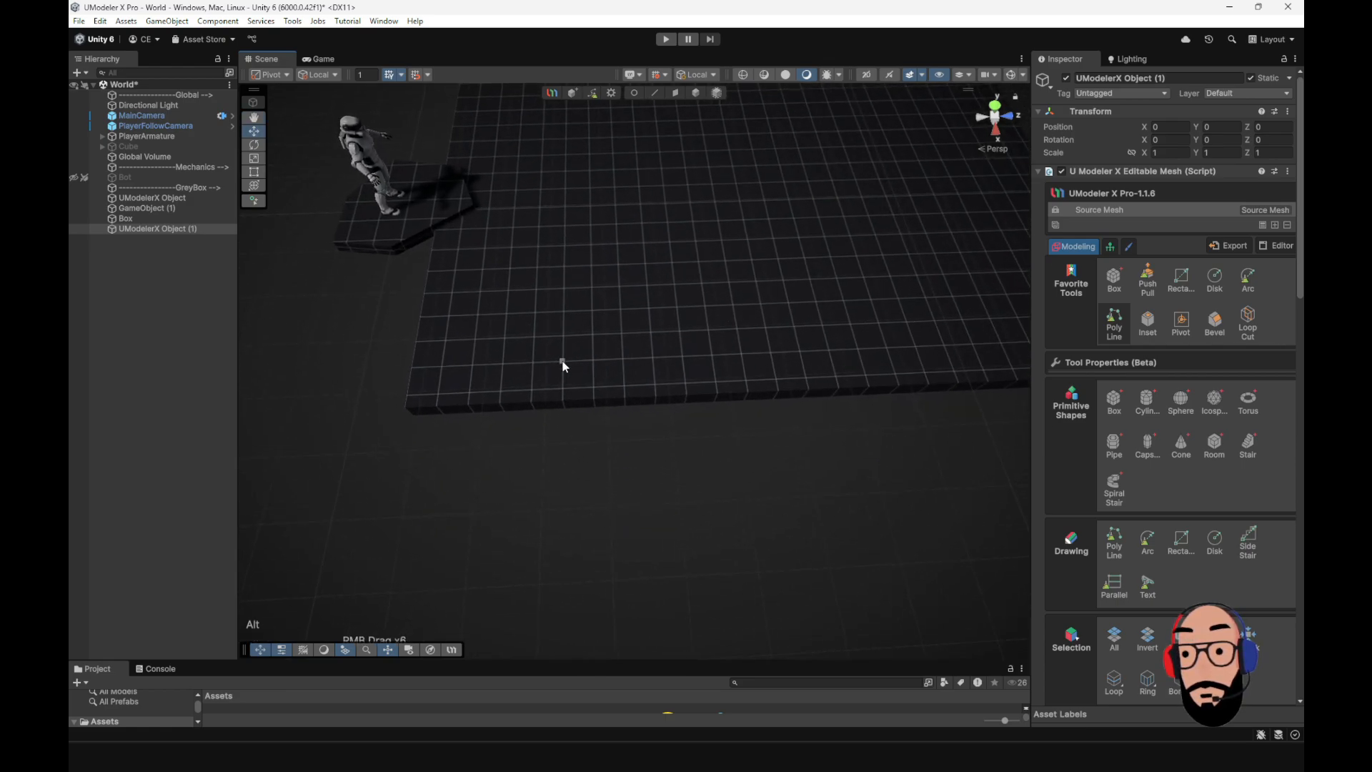
{"action": "middle_click_drag", "start_coordinate": [562, 363], "coordinate": [544, 471], "text": "alt"}
{"action": "right_click_drag", "start_coordinate": [474, 430], "coordinate": [593, 384], "text": "alt"}
{"action": "left_click_drag", "start_coordinate": [594, 384], "coordinate": [616, 434], "text": "alt"}
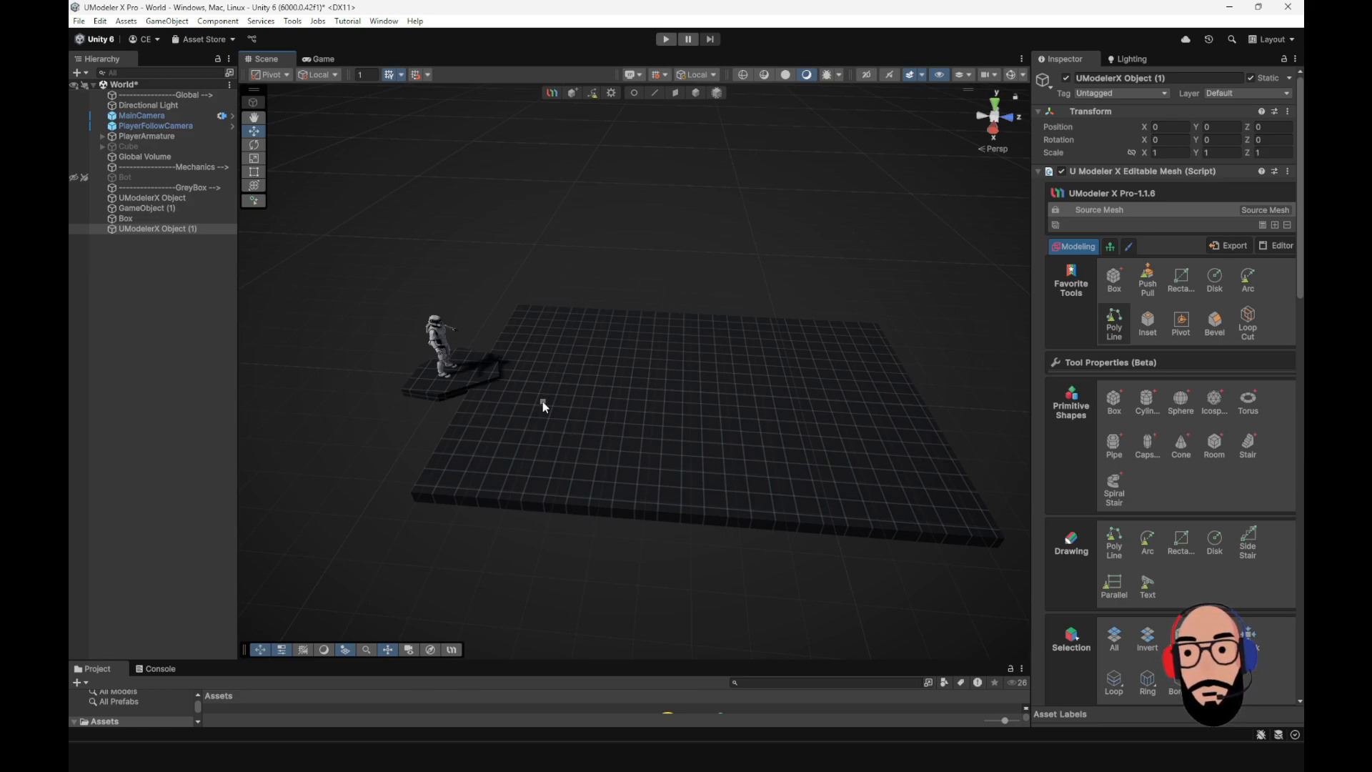
{"action": "left_click_drag", "start_coordinate": [543, 404], "coordinate": [422, 538], "text": "alt"}
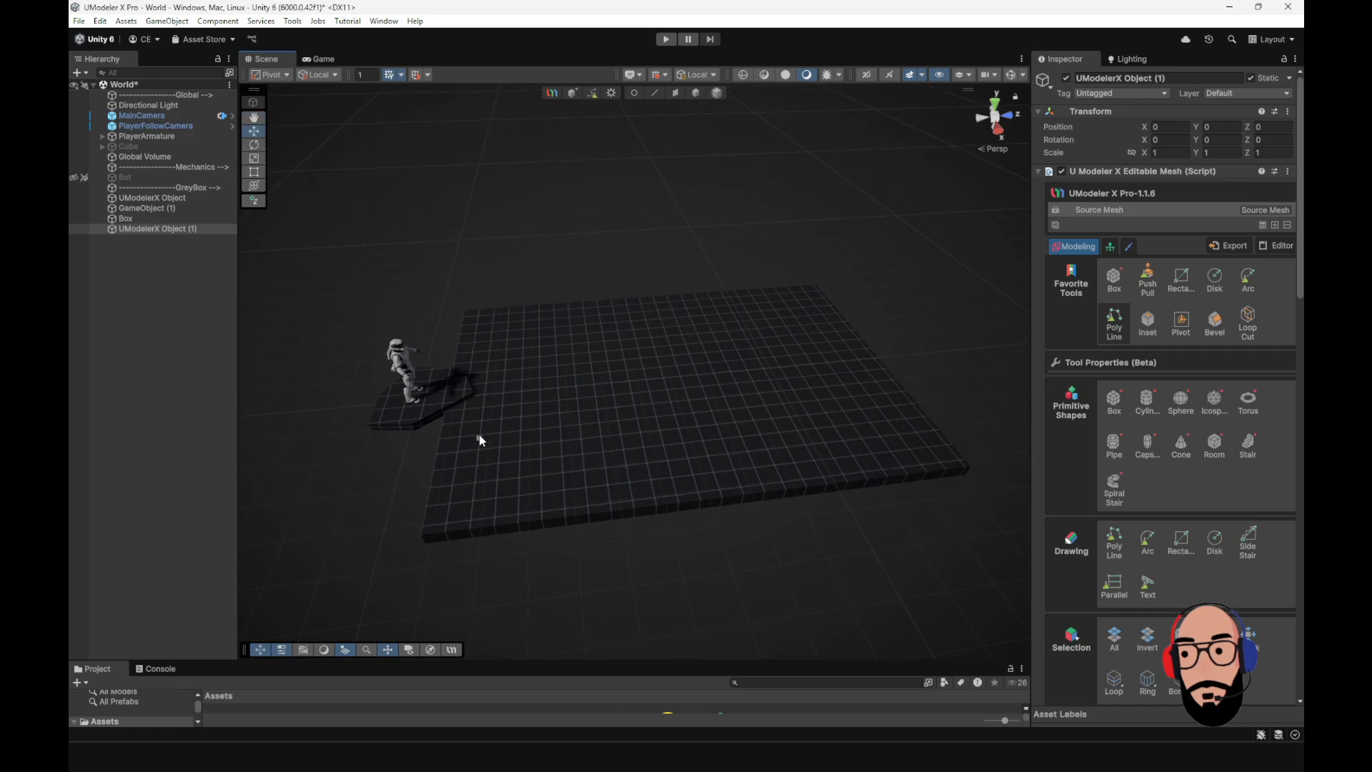
{"action": "left_click", "coordinate": [461, 436]}
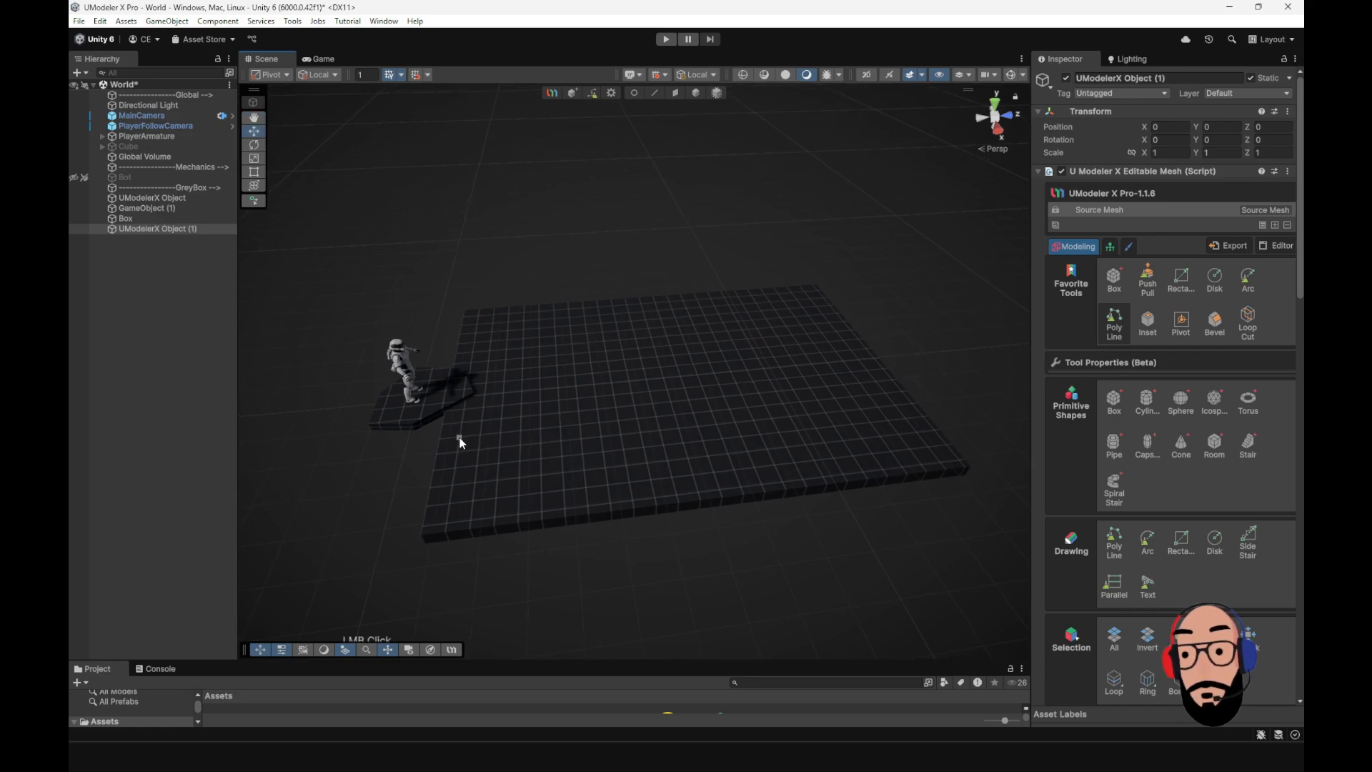
{"action": "left_click", "coordinate": [491, 418]}
{"action": "left_click", "coordinate": [528, 423]}
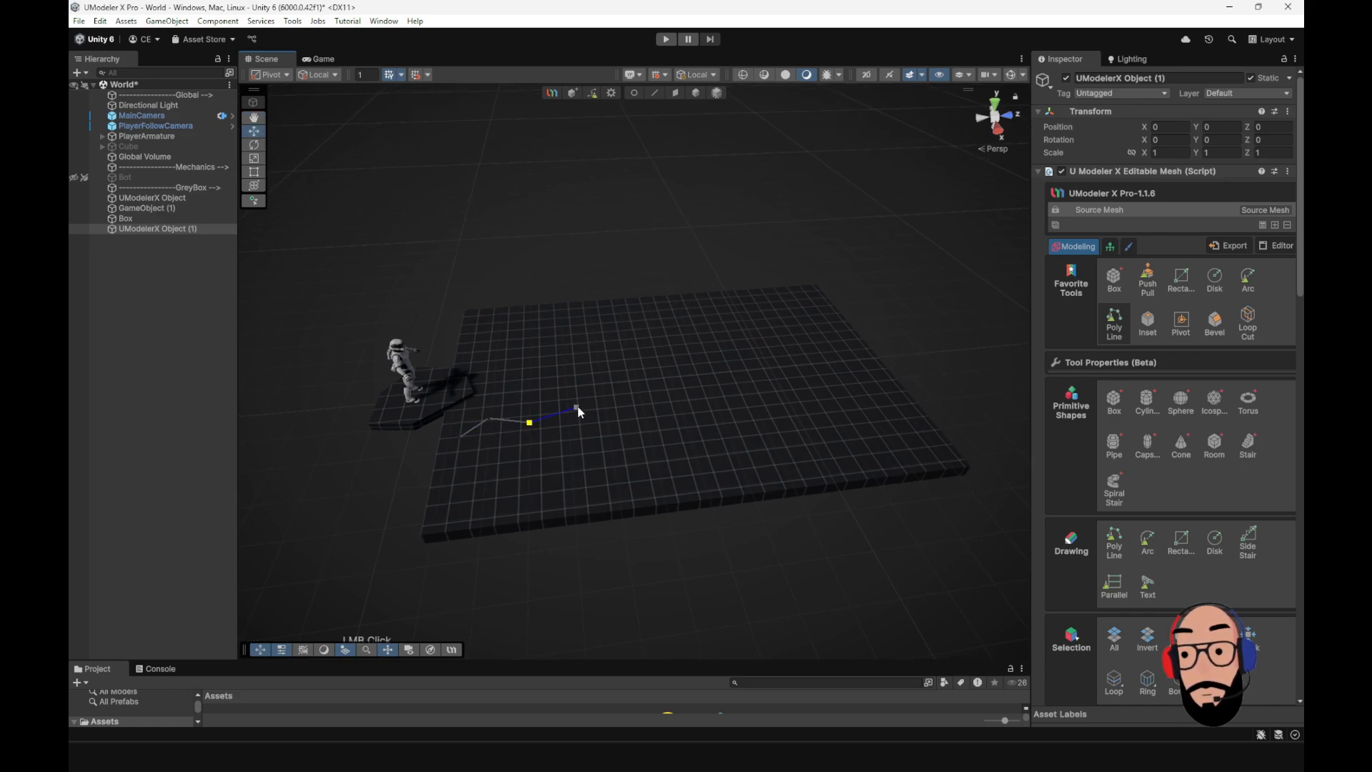
{"action": "left_click", "coordinate": [657, 396]}
{"action": "left_click", "coordinate": [687, 417]}
{"action": "left_click", "coordinate": [803, 380]}
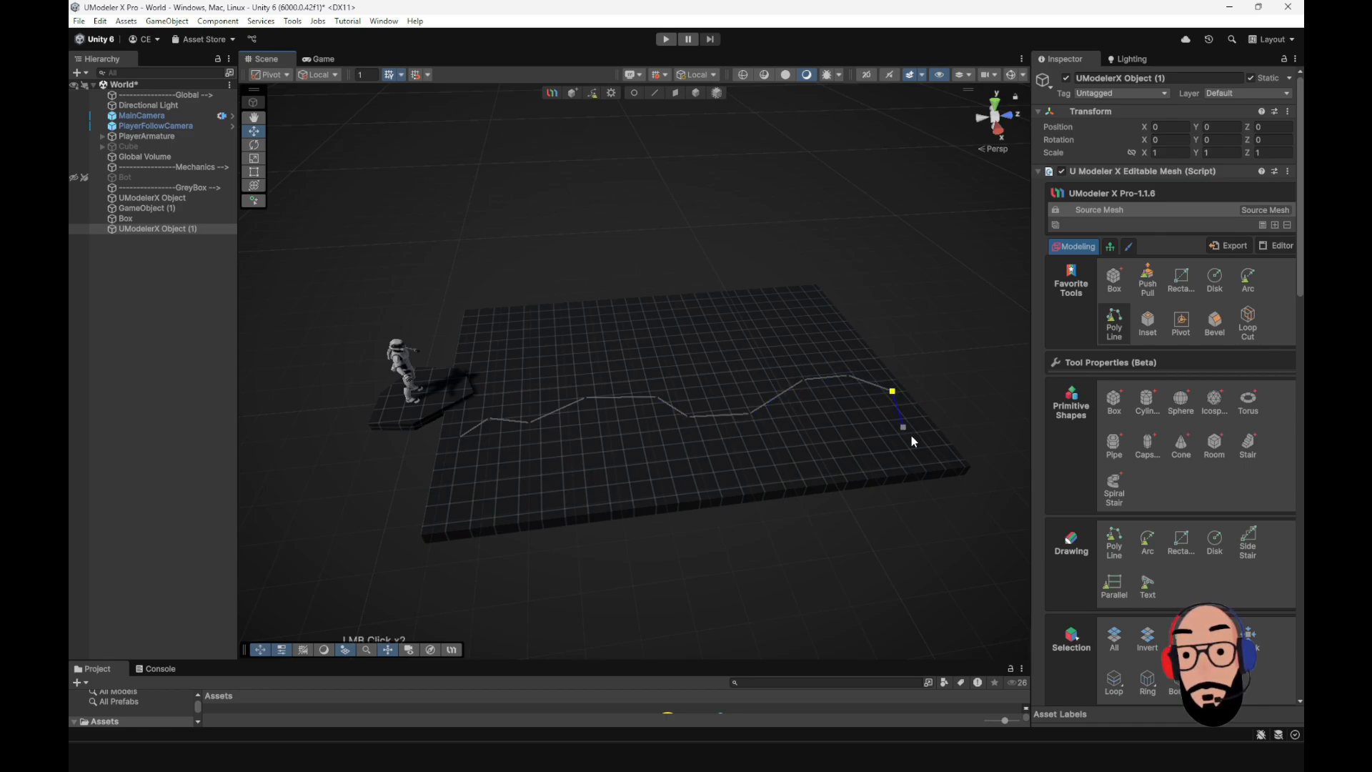
{"action": "left_click", "coordinate": [452, 499]}
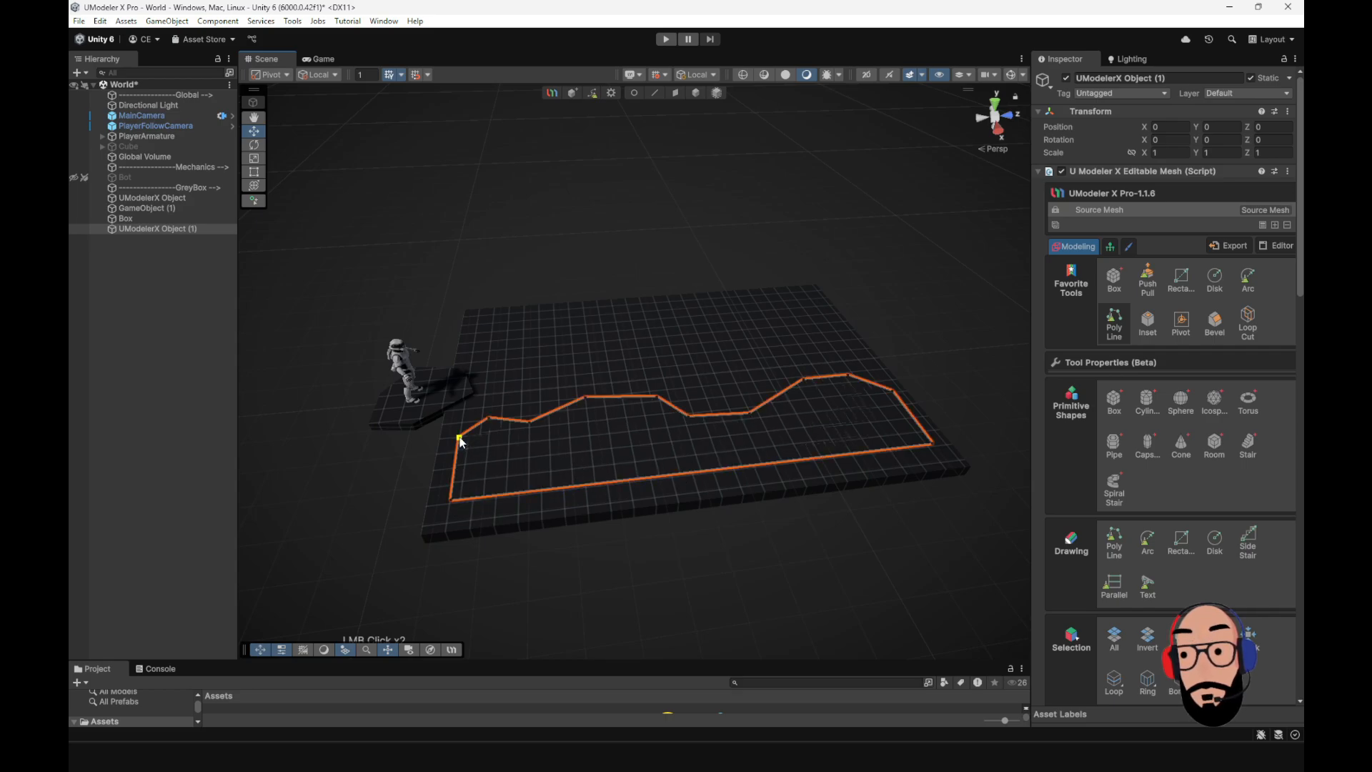
- Extrude the outlined face upward into a low raised strip, then return to whole-object mode
{"action": "left_click_drag", "start_coordinate": [461, 441], "coordinate": [714, 422], "text": "alt"}
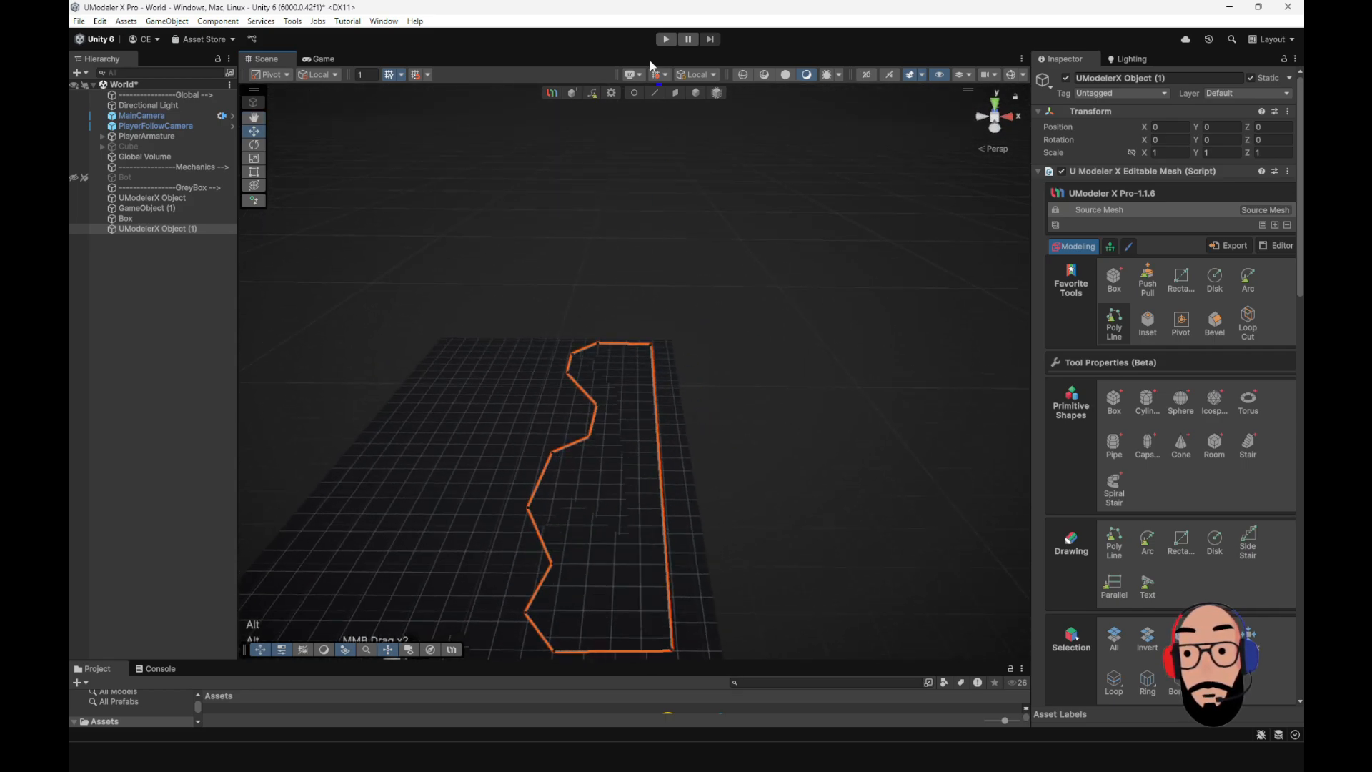
{"action": "left_click", "coordinate": [679, 94]}
{"action": "left_click", "coordinate": [624, 418]}
{"action": "left_click_drag", "start_coordinate": [624, 418], "coordinate": [649, 389], "text": "alt"}
{"action": "left_click", "coordinate": [696, 94]}
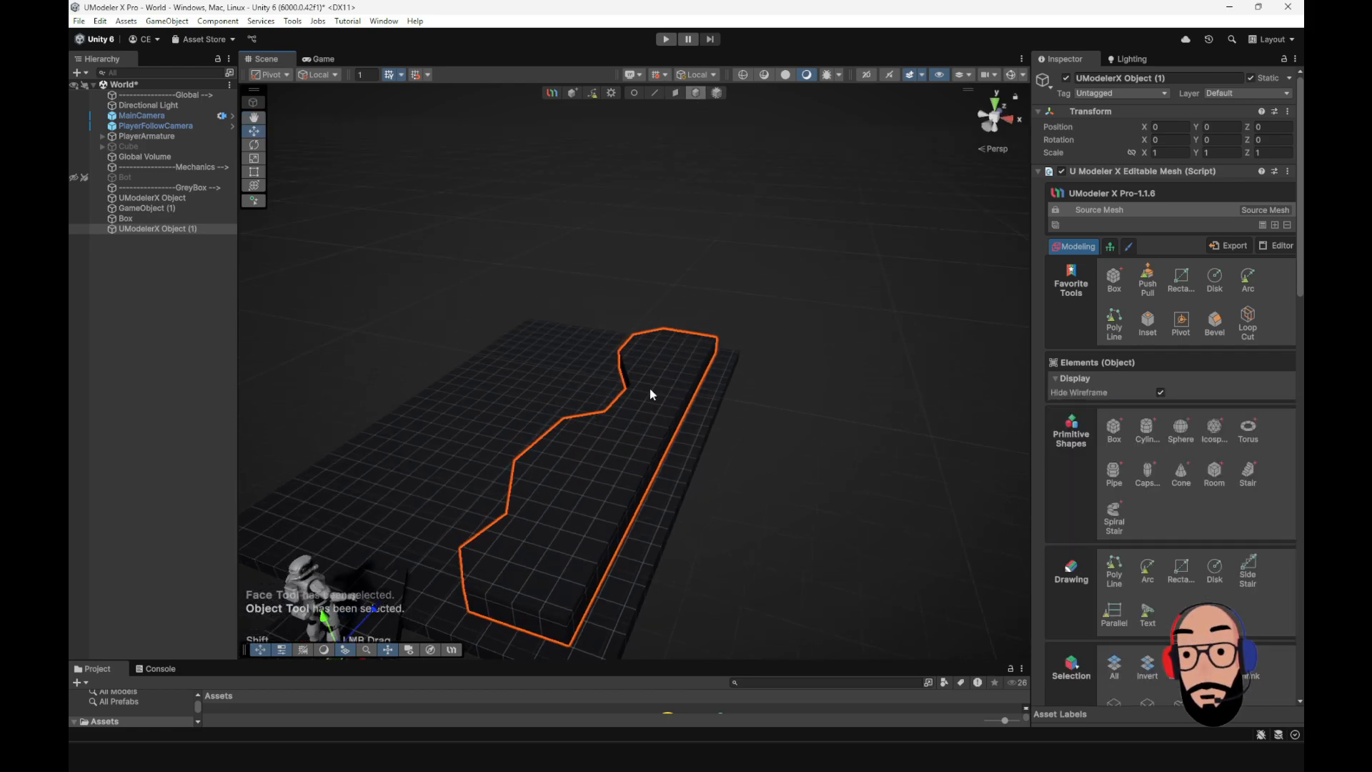
- Set the raised strip's pivot to its center
{"action": "left_click", "coordinate": [1182, 323]}
{"action": "left_click_drag", "start_coordinate": [623, 554], "coordinate": [575, 560], "text": "alt"}
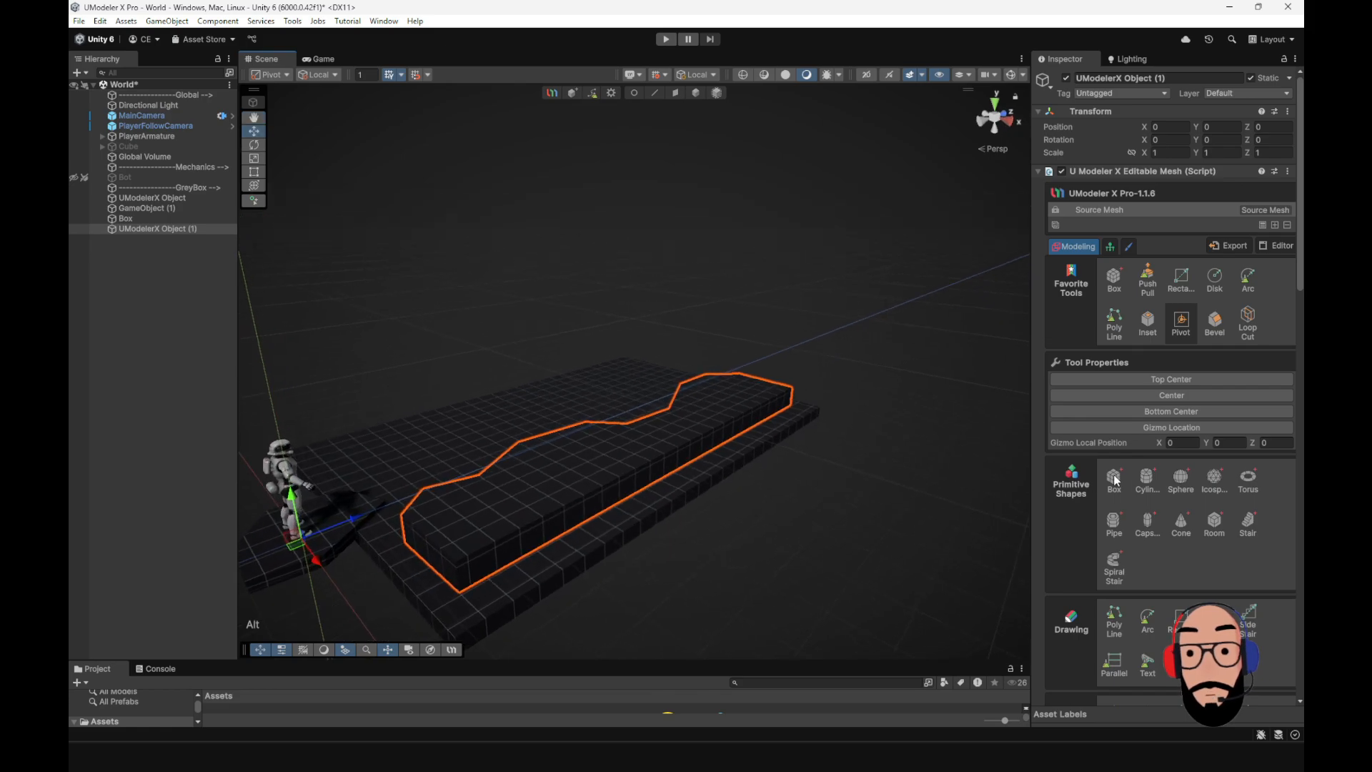
{"action": "left_click", "coordinate": [1159, 396]}
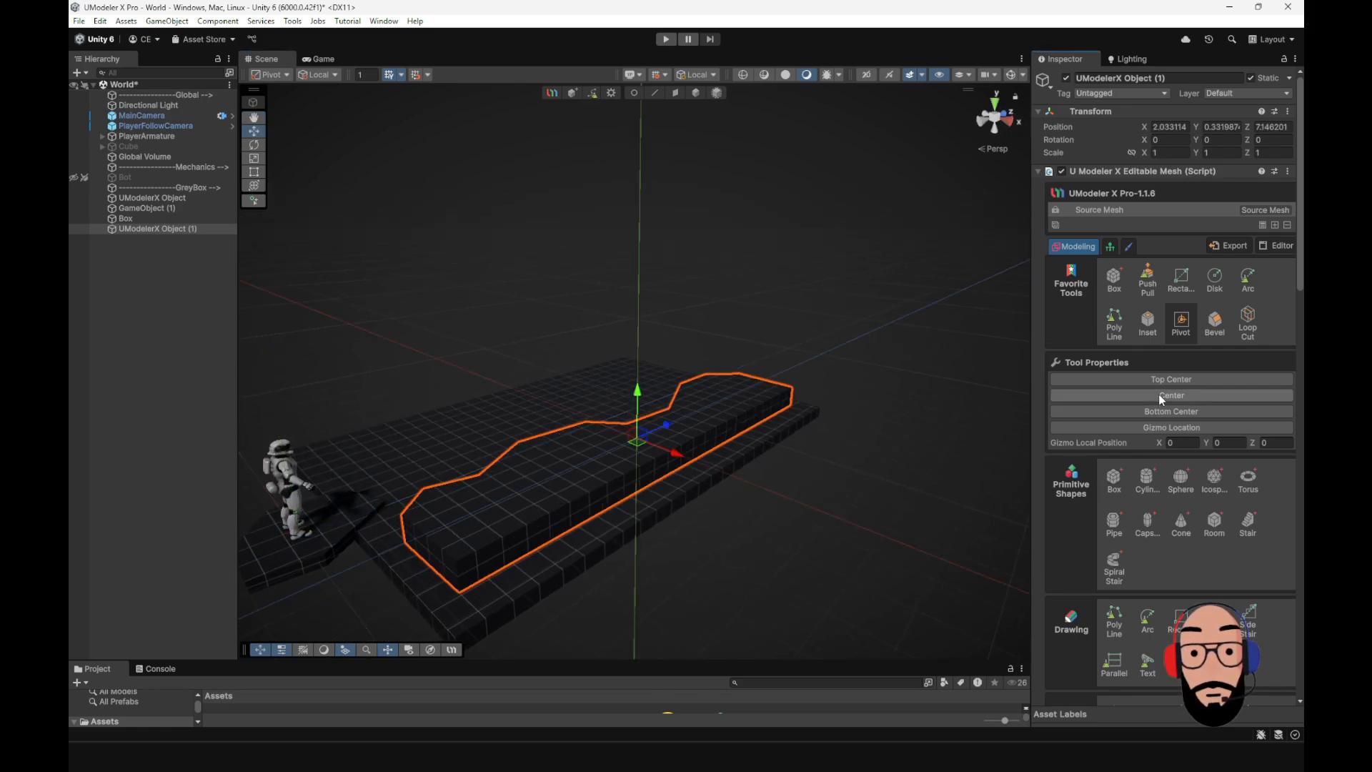
- Move the raised strip outward and down to X 2.35, Y 0.06, then deselect it
{"action": "left_click", "coordinate": [695, 94]}
{"action": "left_click_drag", "start_coordinate": [608, 450], "coordinate": [615, 414], "text": "alt"}
{"action": "left_click_drag", "start_coordinate": [672, 465], "coordinate": [762, 389]}
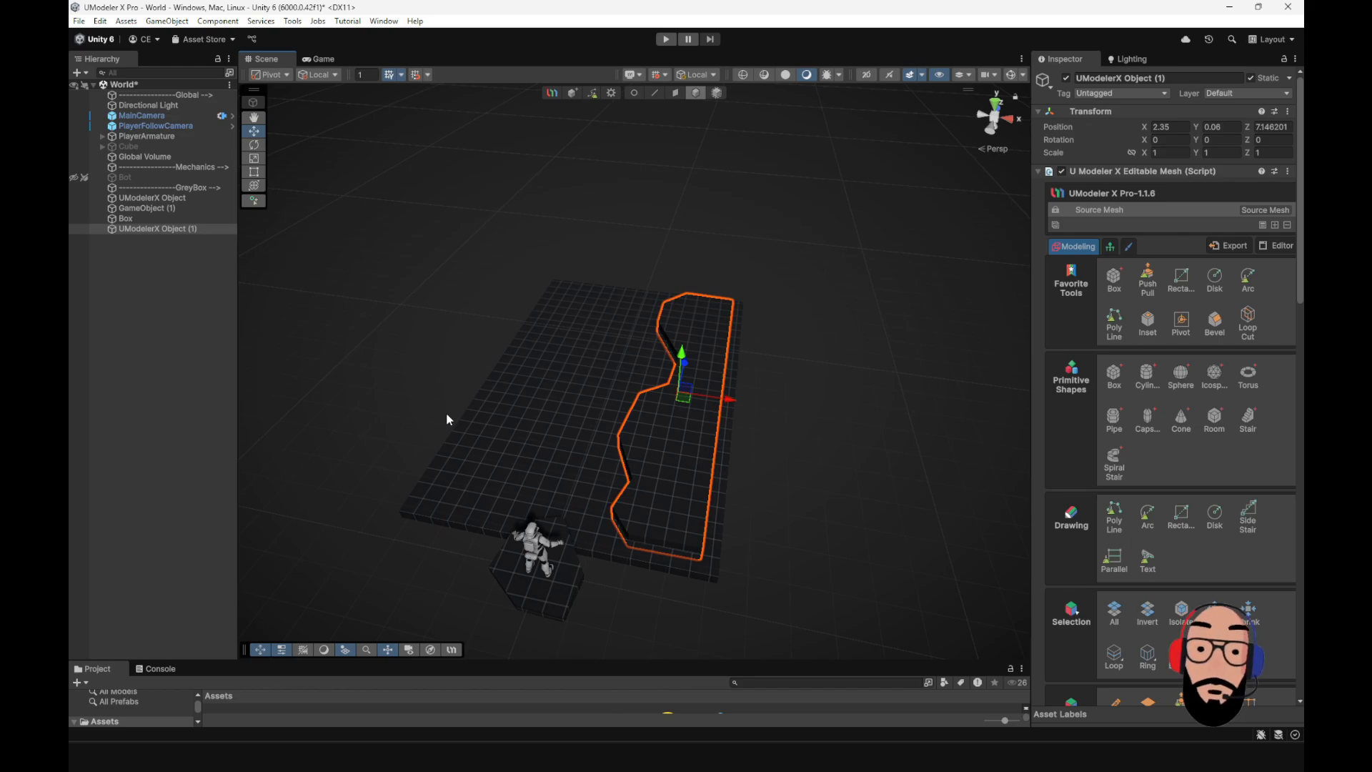
{"action": "left_click_drag", "start_coordinate": [452, 460], "coordinate": [563, 456], "text": "alt"}
{"action": "right_click_drag", "start_coordinate": [563, 456], "coordinate": [686, 391], "text": "alt"}
{"action": "left_click_drag", "start_coordinate": [686, 391], "coordinate": [580, 431], "text": "alt"}
{"action": "scroll", "coordinate": [581, 456], "scroll_direction": "down", "scroll_amount": 3}
{"action": "left_click", "coordinate": [398, 378]}
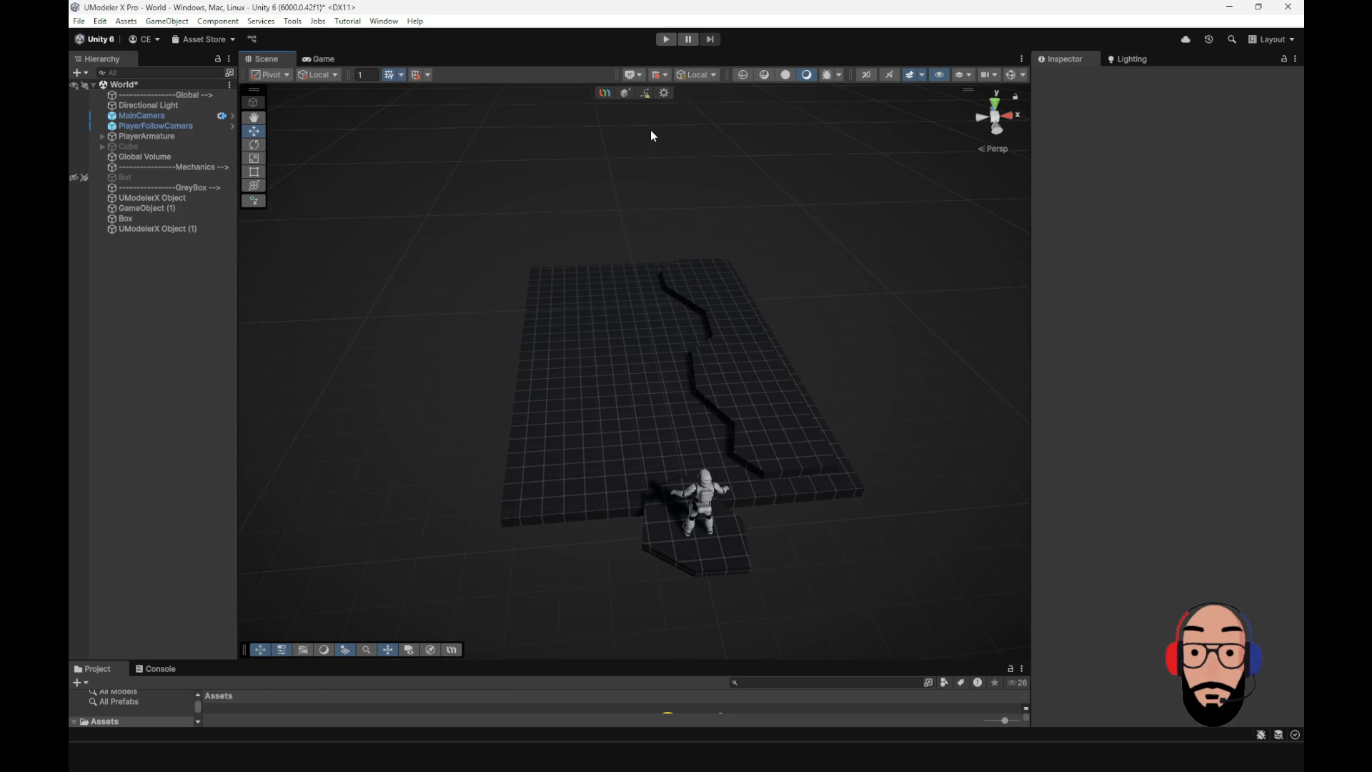
- In a new UModeler X object, draw a closed irregular poly line outline along the floor's opposite long side
{"action": "left_click", "coordinate": [625, 93]}
{"action": "left_click_drag", "start_coordinate": [505, 519], "coordinate": [564, 506], "text": "alt"}
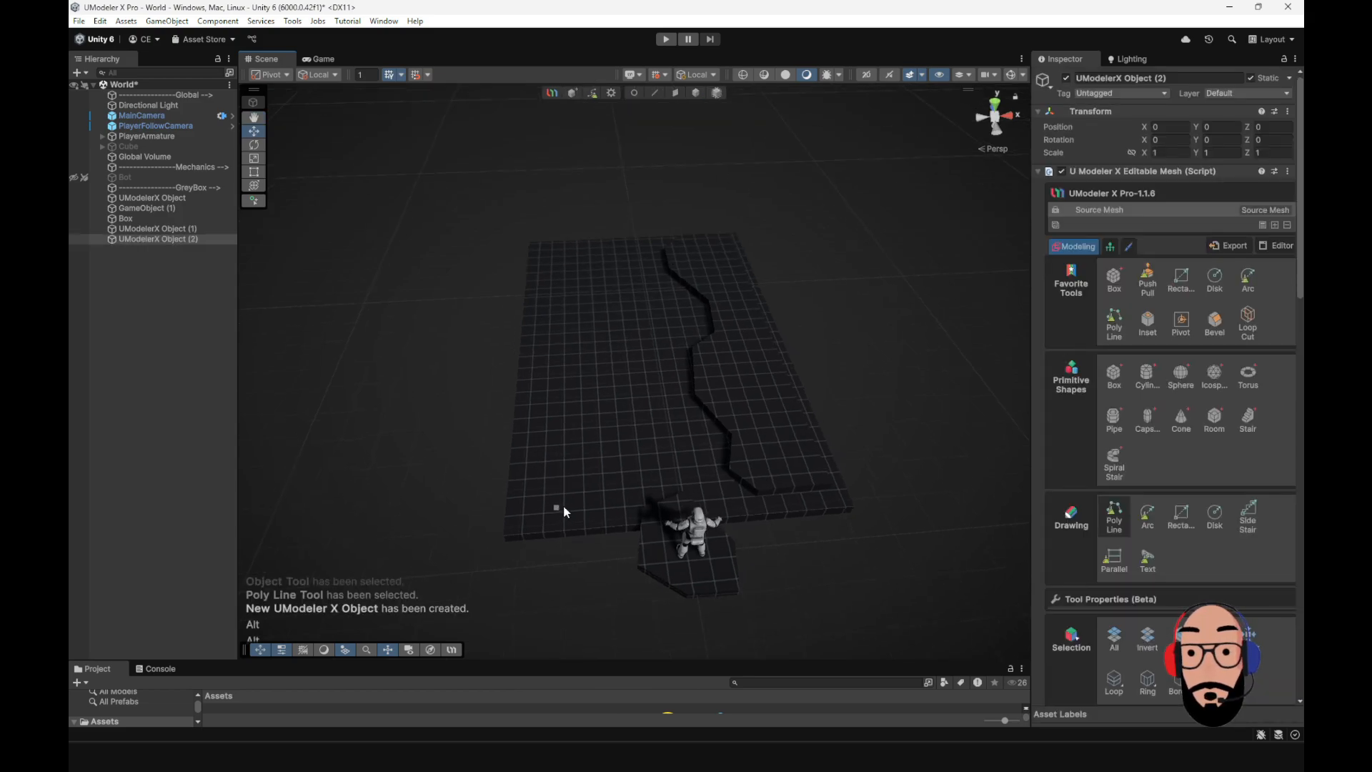
{"action": "left_click", "coordinate": [604, 501]}
{"action": "left_click", "coordinate": [618, 478]}
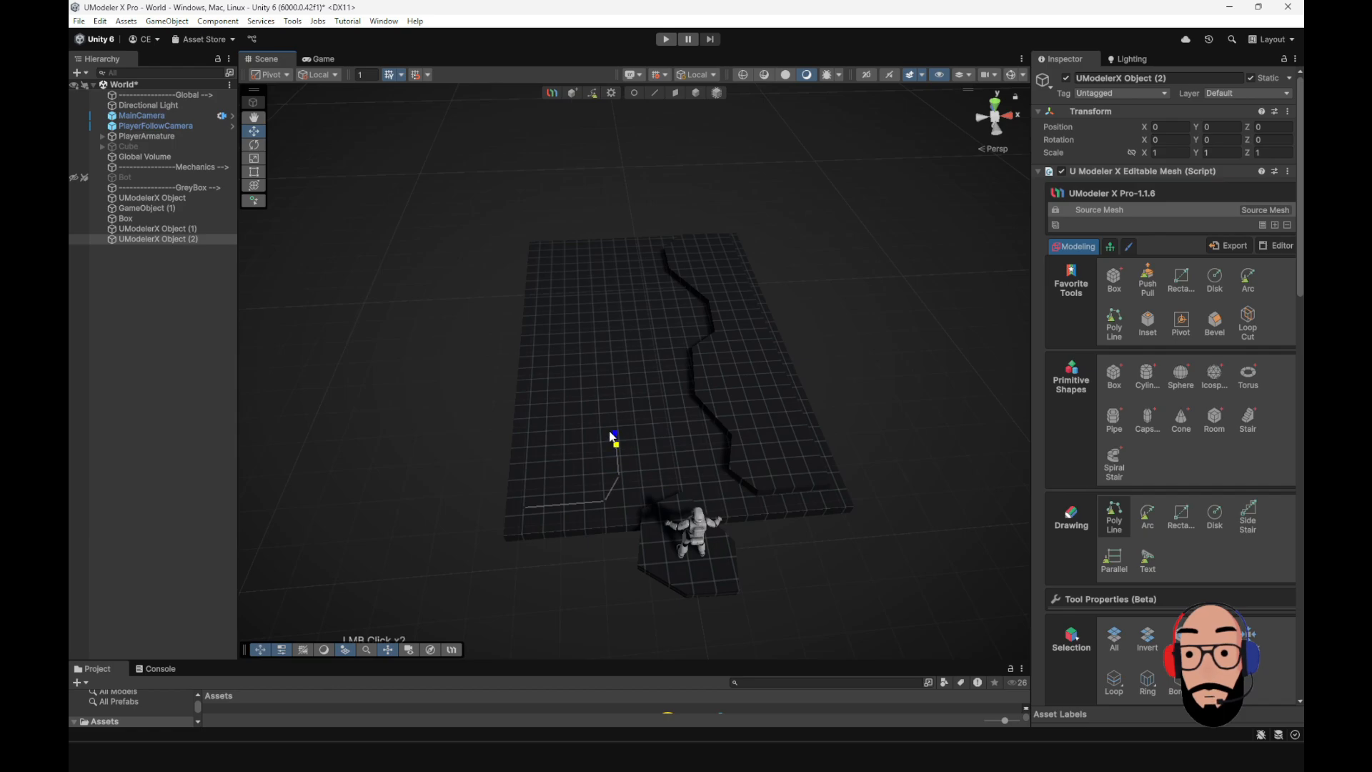
{"action": "left_click", "coordinate": [609, 368]}
{"action": "left_click", "coordinate": [593, 323]}
{"action": "middle_click_drag", "start_coordinate": [593, 323], "coordinate": [571, 380], "text": "alt"}
{"action": "left_click", "coordinate": [583, 342]}
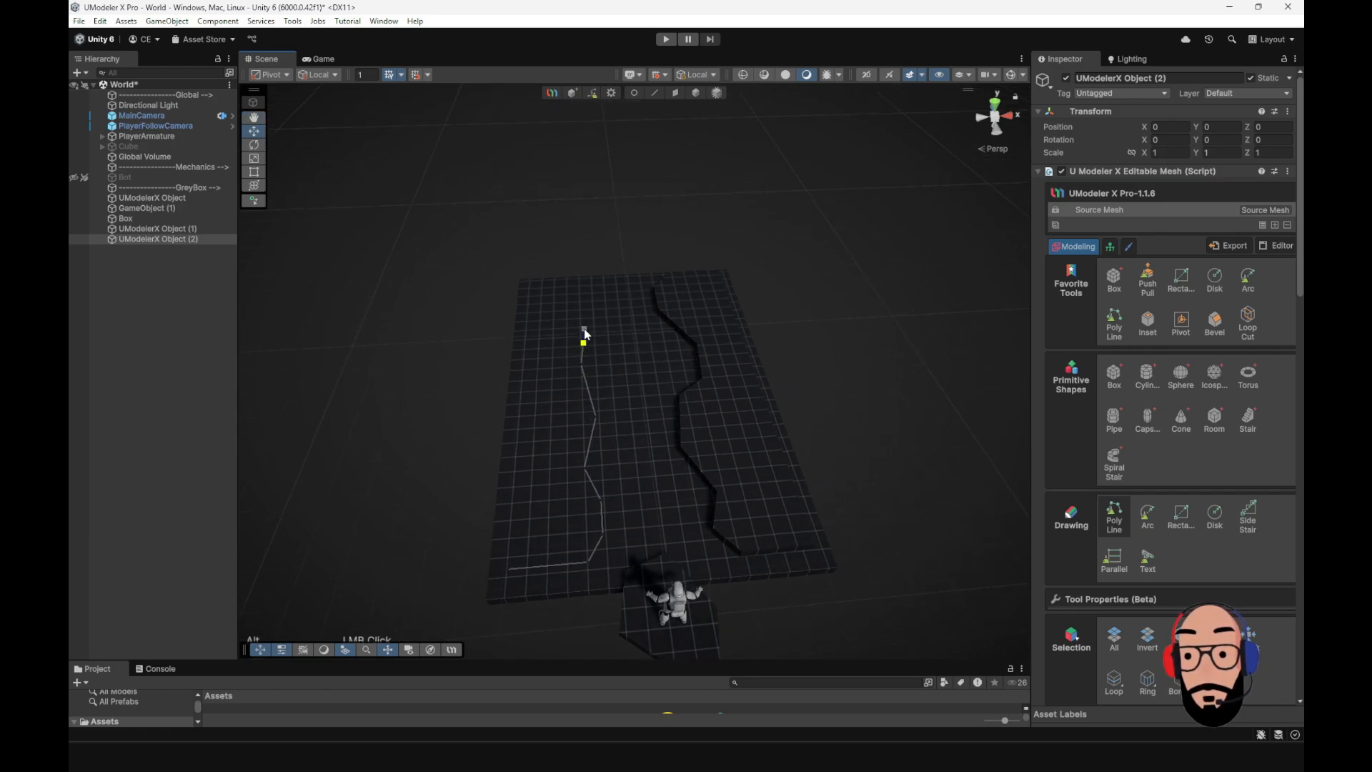
{"action": "left_click", "coordinate": [583, 328]}
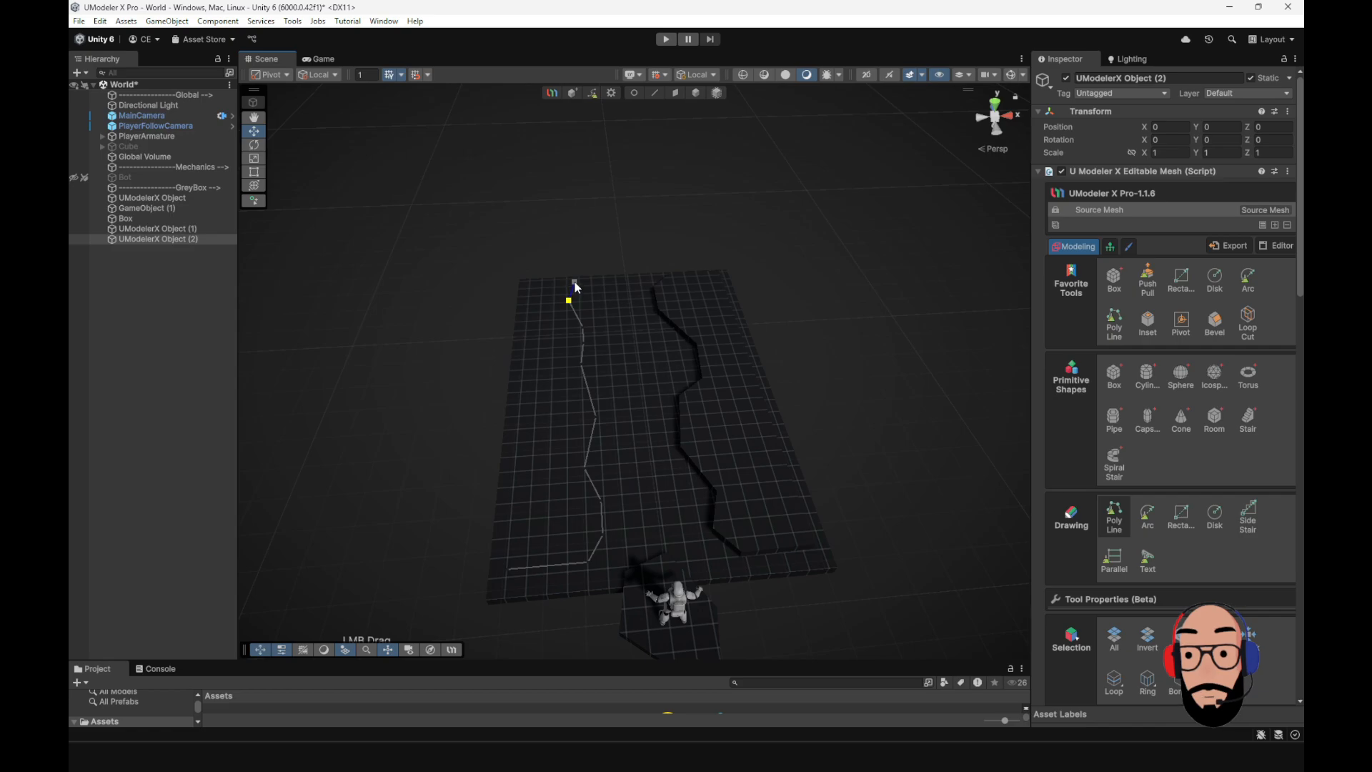
{"action": "left_click", "coordinate": [531, 283]}
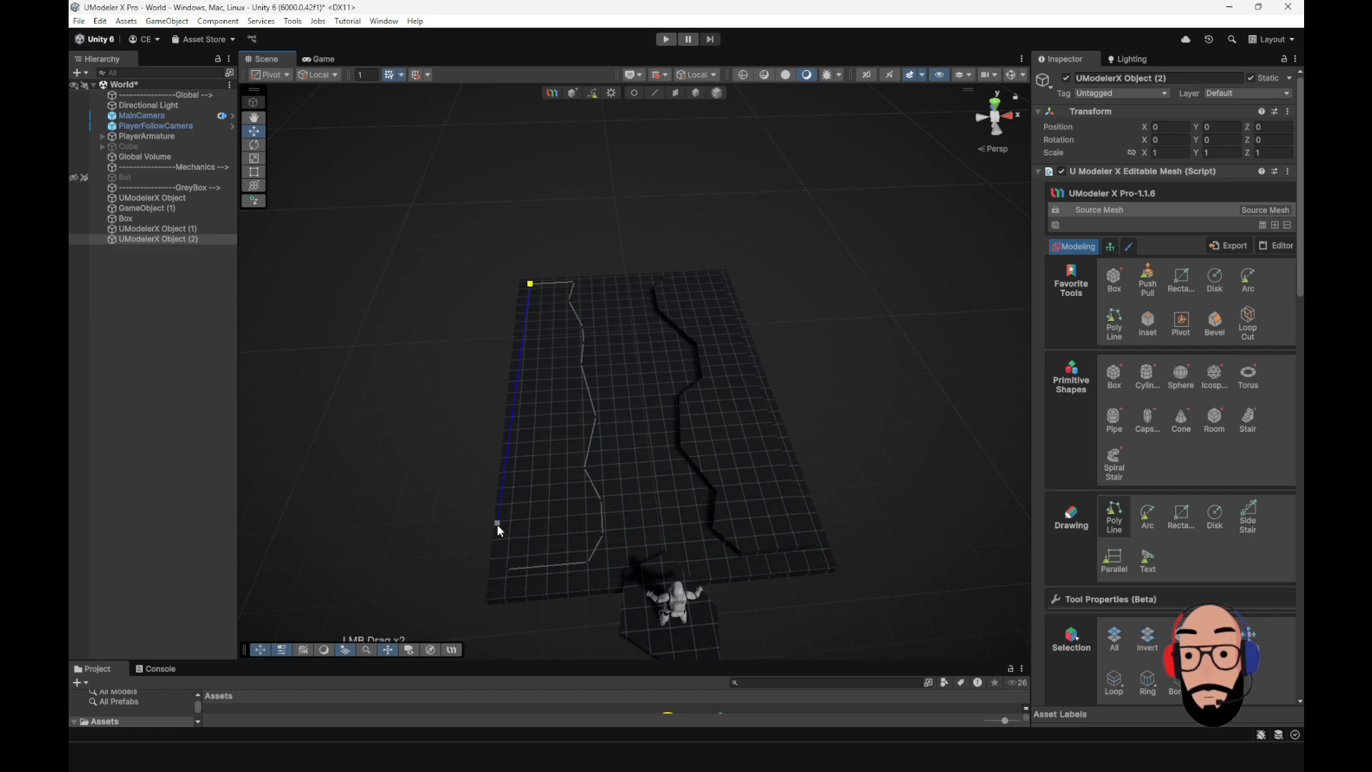
{"action": "left_click", "coordinate": [507, 566]}
- Extrude the second outline's face upward about 0.29 and deselect the object in whole-object mode
{"action": "left_click_drag", "start_coordinate": [506, 566], "coordinate": [722, 457], "text": "alt"}
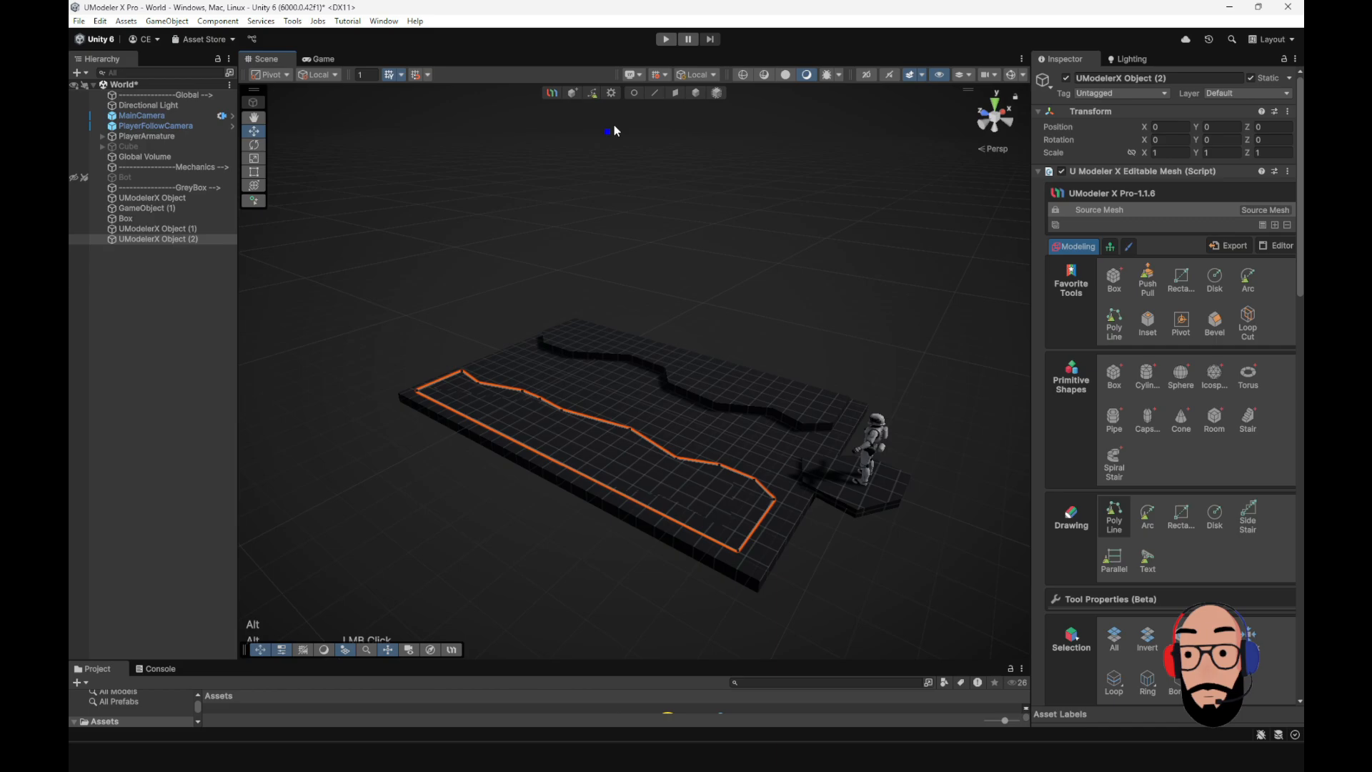
{"action": "left_click", "coordinate": [676, 93]}
{"action": "left_click", "coordinate": [587, 428]}
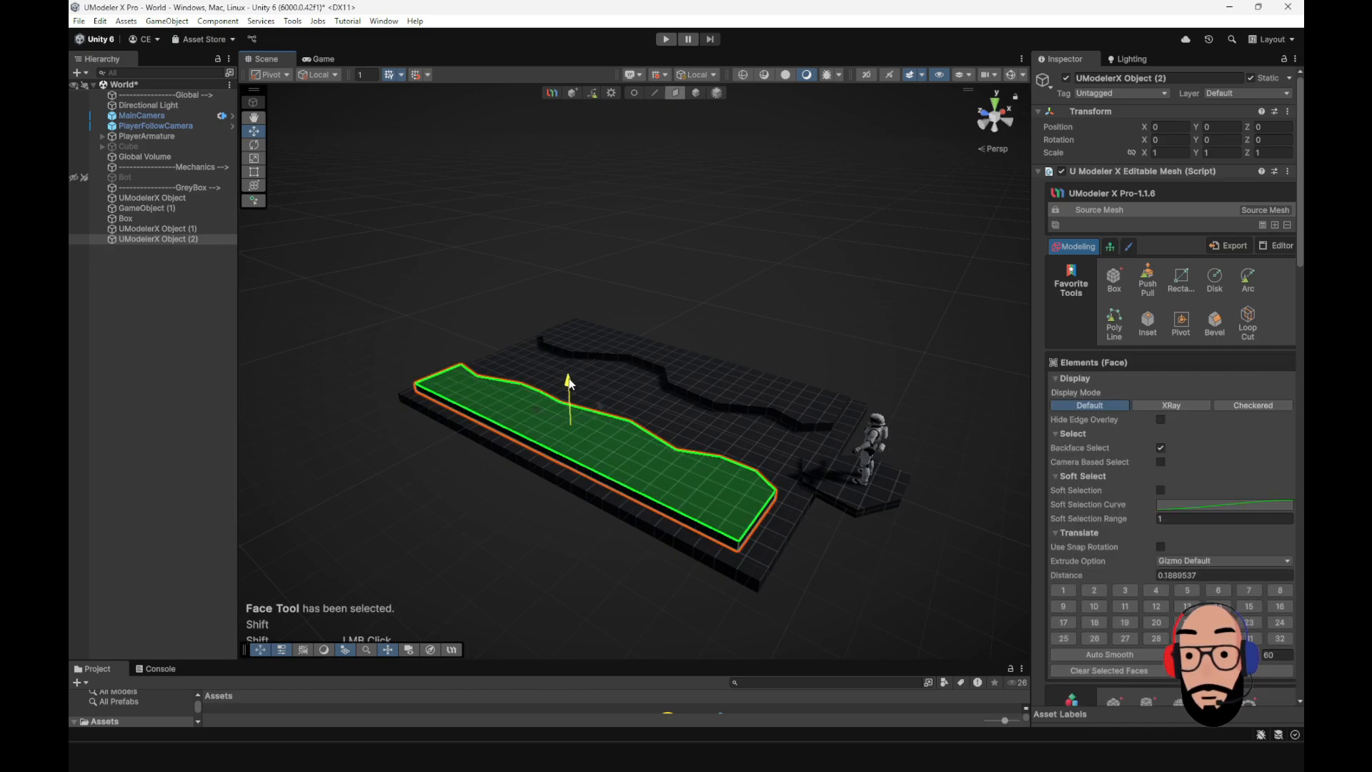
{"action": "left_click_drag", "start_coordinate": [570, 383], "coordinate": [569, 378], "text": "shift"}
{"action": "left_click_drag", "start_coordinate": [727, 456], "coordinate": [588, 387], "text": "alt"}
{"action": "right_click_drag", "start_coordinate": [588, 387], "coordinate": [596, 464], "text": "alt"}
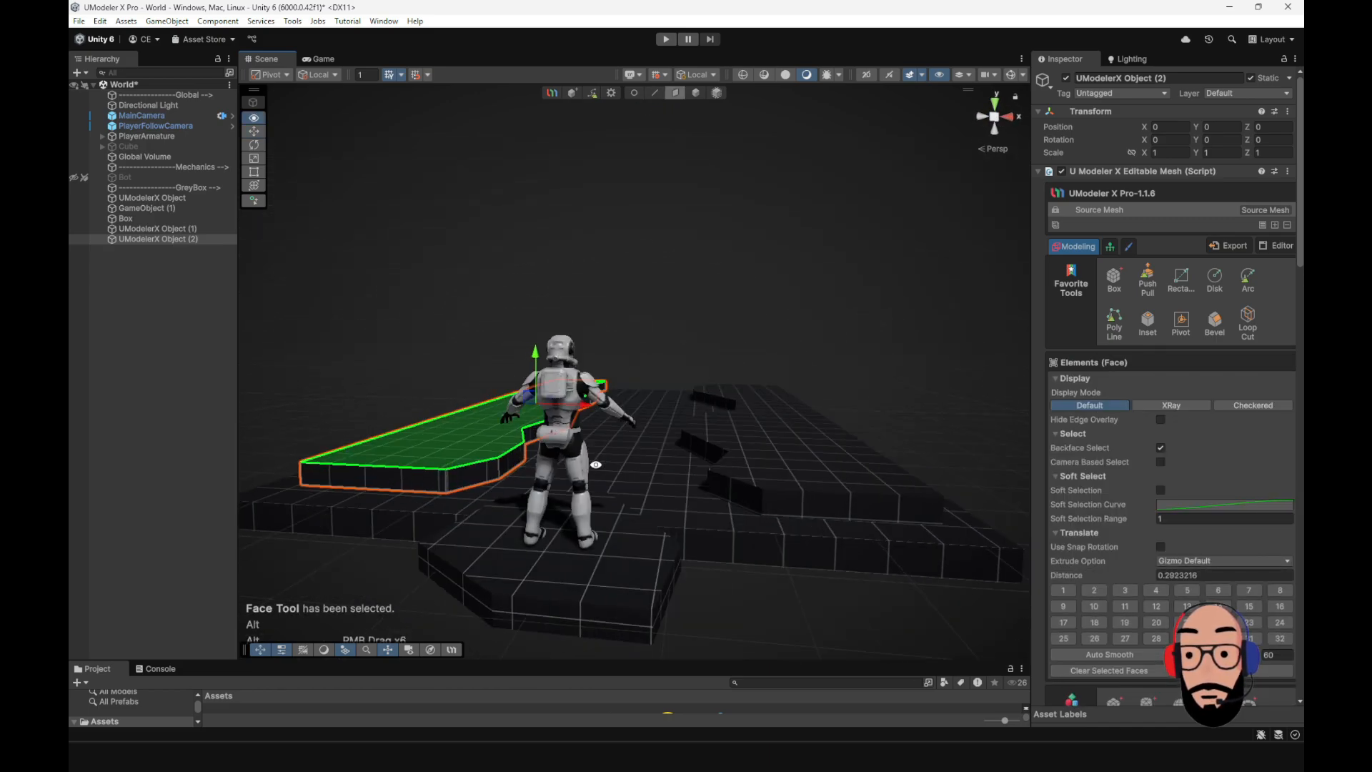
{"action": "left_click_drag", "start_coordinate": [596, 465], "coordinate": [651, 495], "text": "alt"}
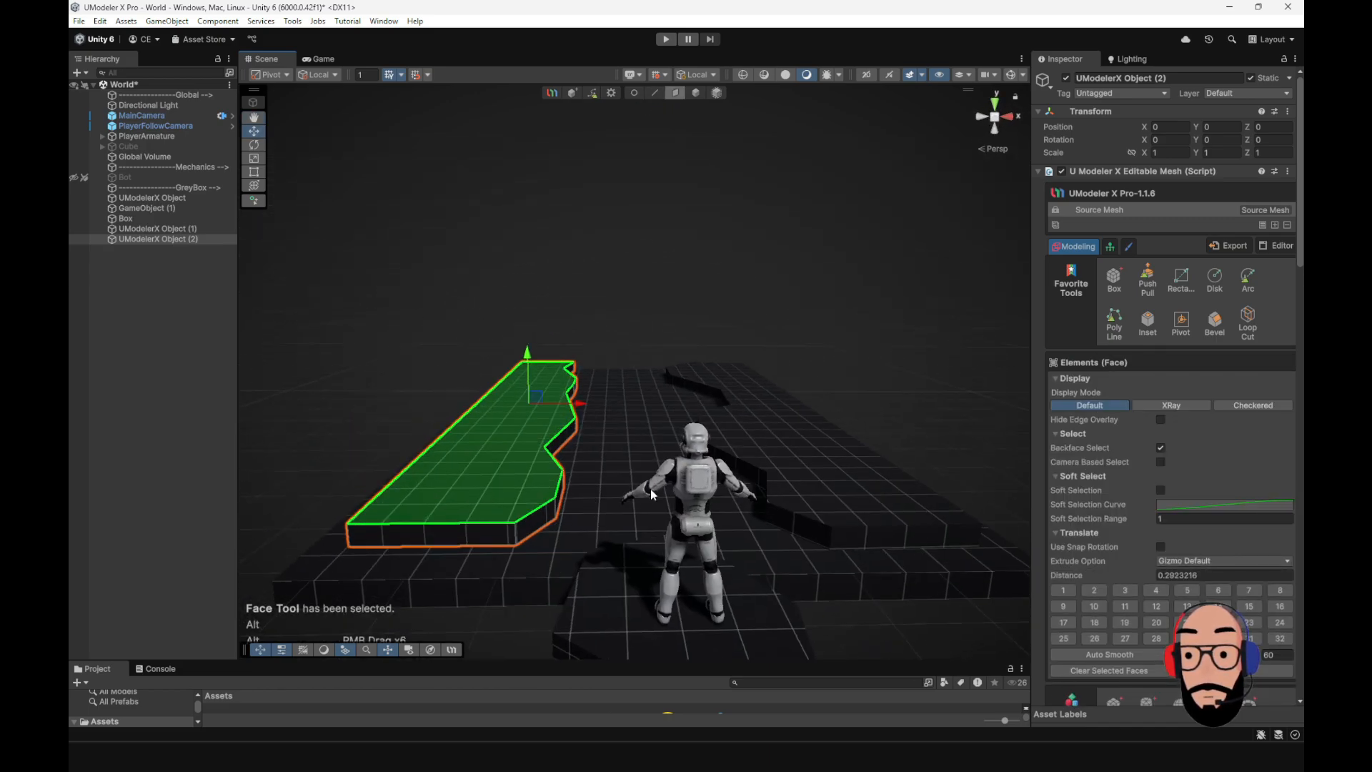
{"action": "left_click", "coordinate": [697, 98]}
{"action": "left_click", "coordinate": [693, 258]}
- Duplicate the box floor and lower the copy to Y -0.64
{"action": "right_click_drag", "start_coordinate": [704, 436], "coordinate": [674, 395], "text": "alt"}
{"action": "mouse_move", "coordinate": [673, 395]}
{"action": "left_mouse_down", "text": "alt"}
{"action": "mouse_move", "coordinate": [619, 405]}
{"action": "mouse_move", "coordinate": [684, 395]}
{"action": "left_mouse_up", "text": "alt"}
{"action": "right_click_drag", "start_coordinate": [684, 395], "coordinate": [736, 453], "text": "alt"}
{"action": "left_click_drag", "start_coordinate": [735, 454], "coordinate": [666, 487], "text": "alt"}
{"action": "left_click", "coordinate": [610, 457]}
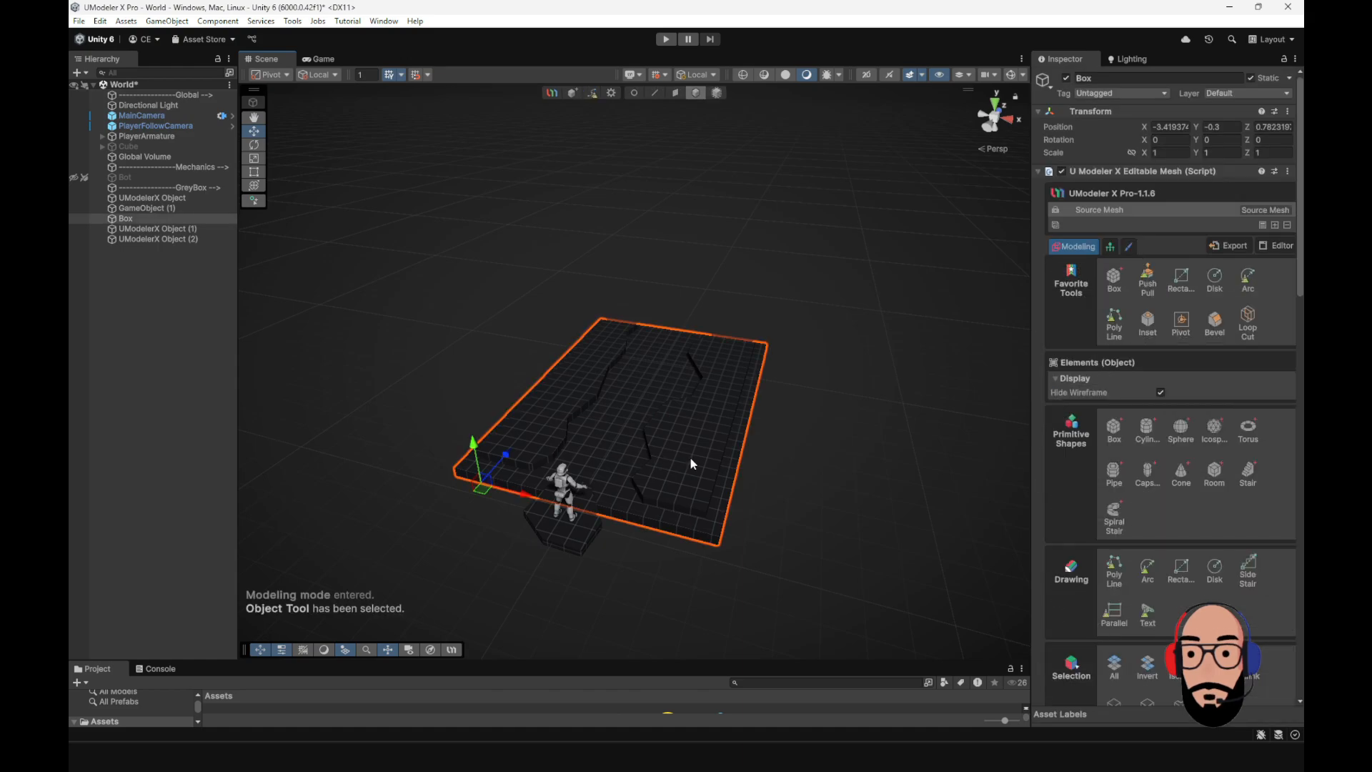
{"action": "key", "text": "ctrl+d"}
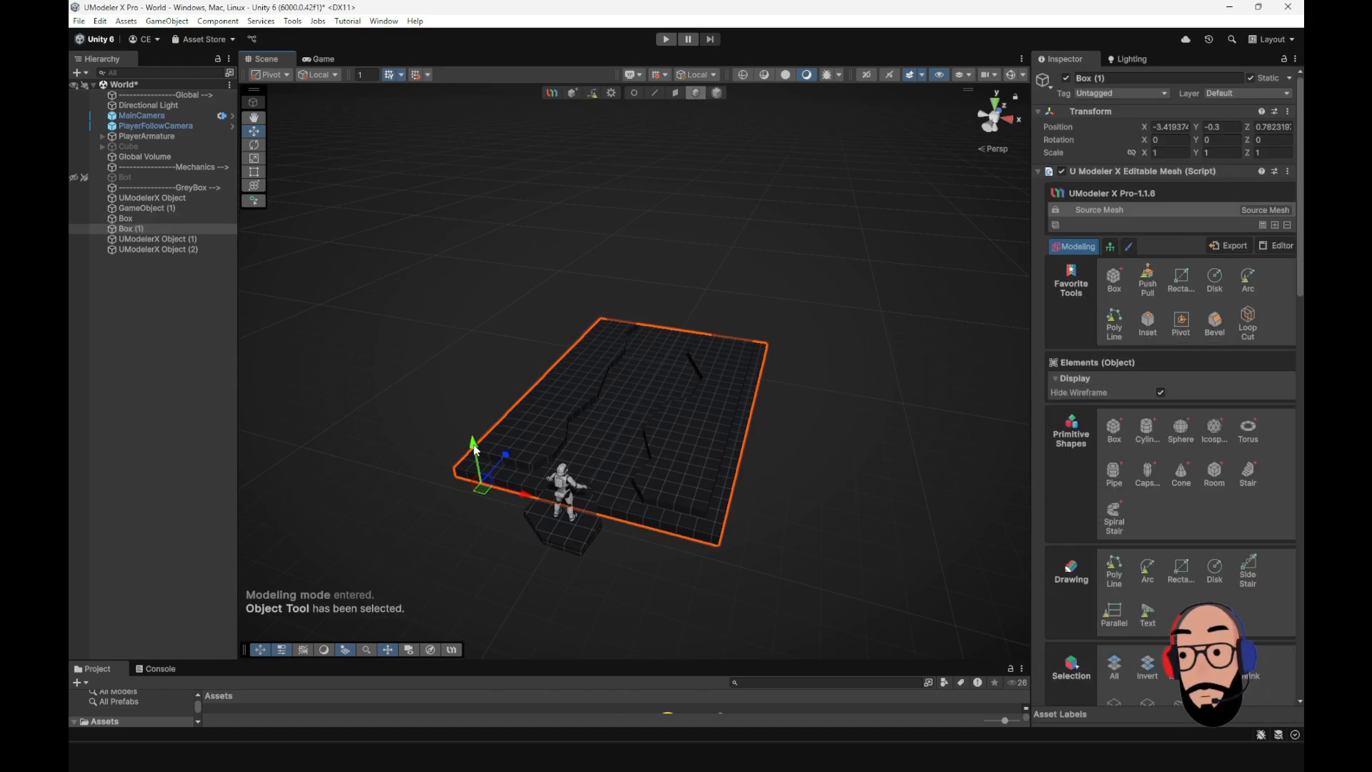
{"action": "left_click_drag", "start_coordinate": [482, 452], "coordinate": [482, 449]}
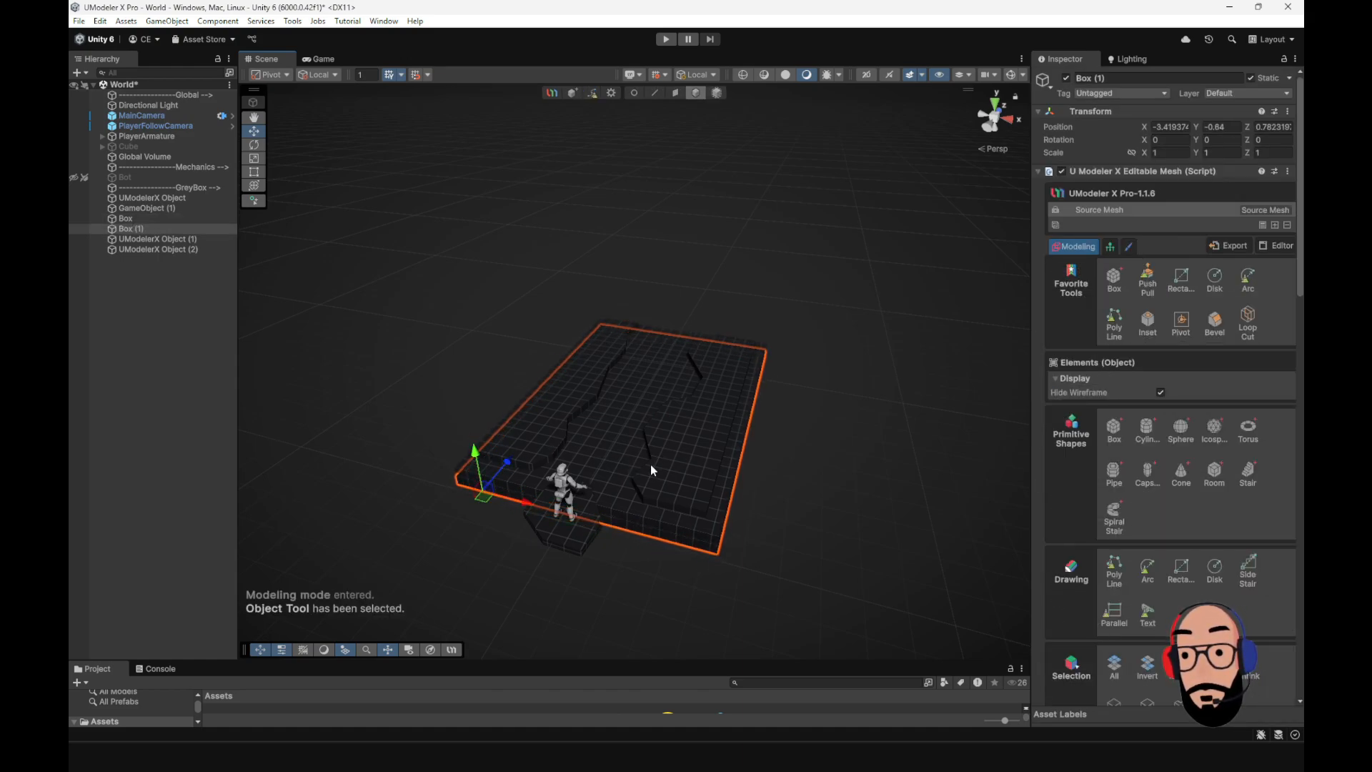
- Widen the lowered floor copy by pulling both its long side faces outward, then return to whole-object mode
{"action": "left_click_drag", "start_coordinate": [650, 465], "coordinate": [610, 397], "text": "alt"}
{"action": "left_click", "coordinate": [676, 94]}
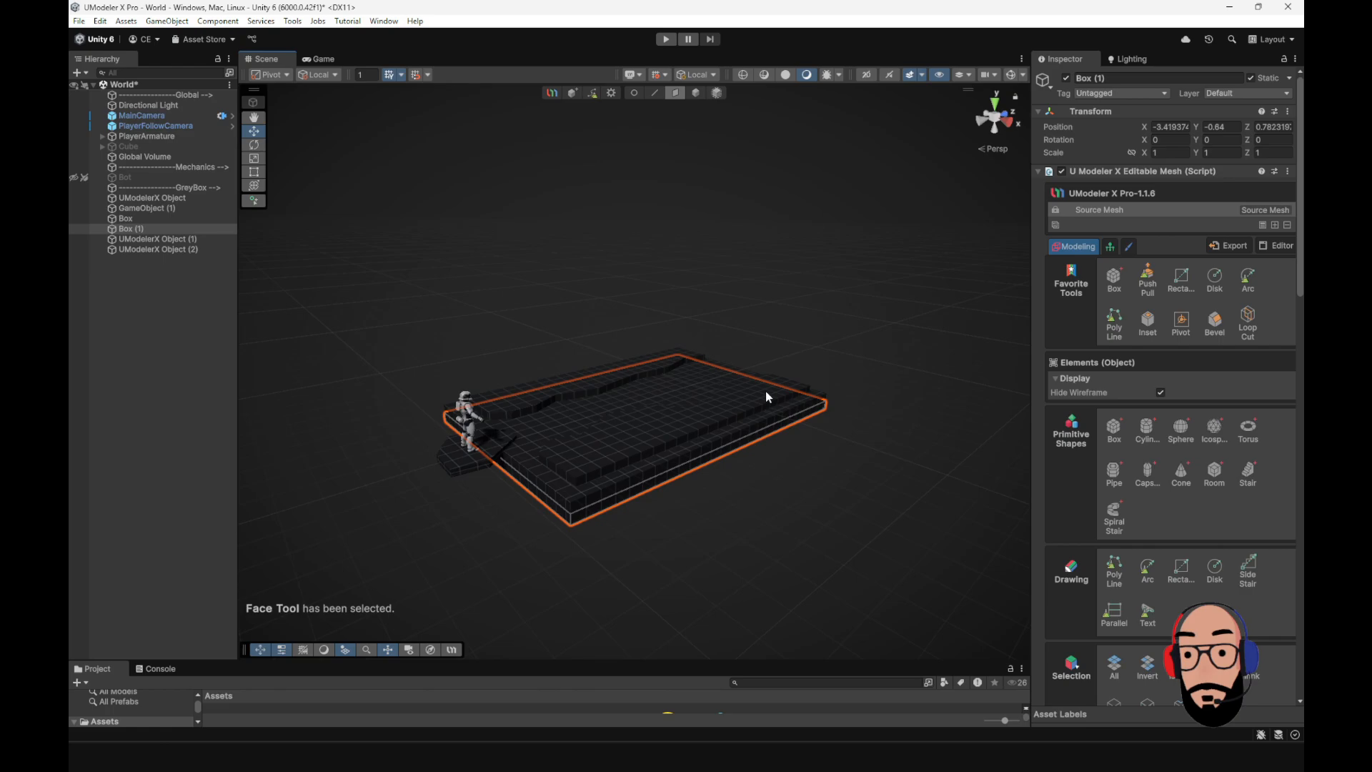
{"action": "left_click", "coordinate": [709, 457]}
{"action": "left_click_drag", "start_coordinate": [811, 493], "coordinate": [813, 494]}
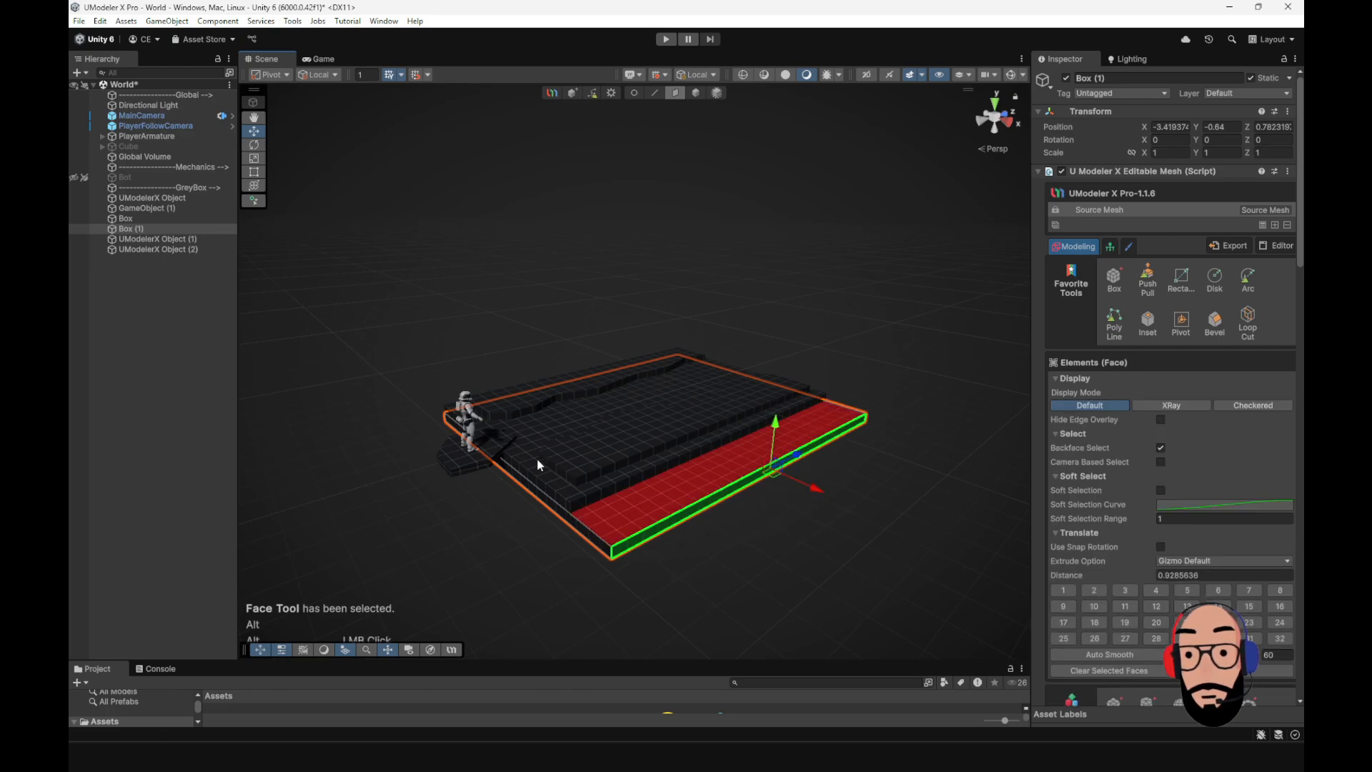
{"action": "mouse_move", "coordinate": [536, 465]}
{"action": "left_mouse_down", "text": "alt"}
{"action": "mouse_move", "coordinate": [640, 473]}
{"action": "mouse_move", "coordinate": [539, 449]}
{"action": "left_mouse_up", "text": "alt"}
{"action": "left_click", "coordinate": [640, 482]}
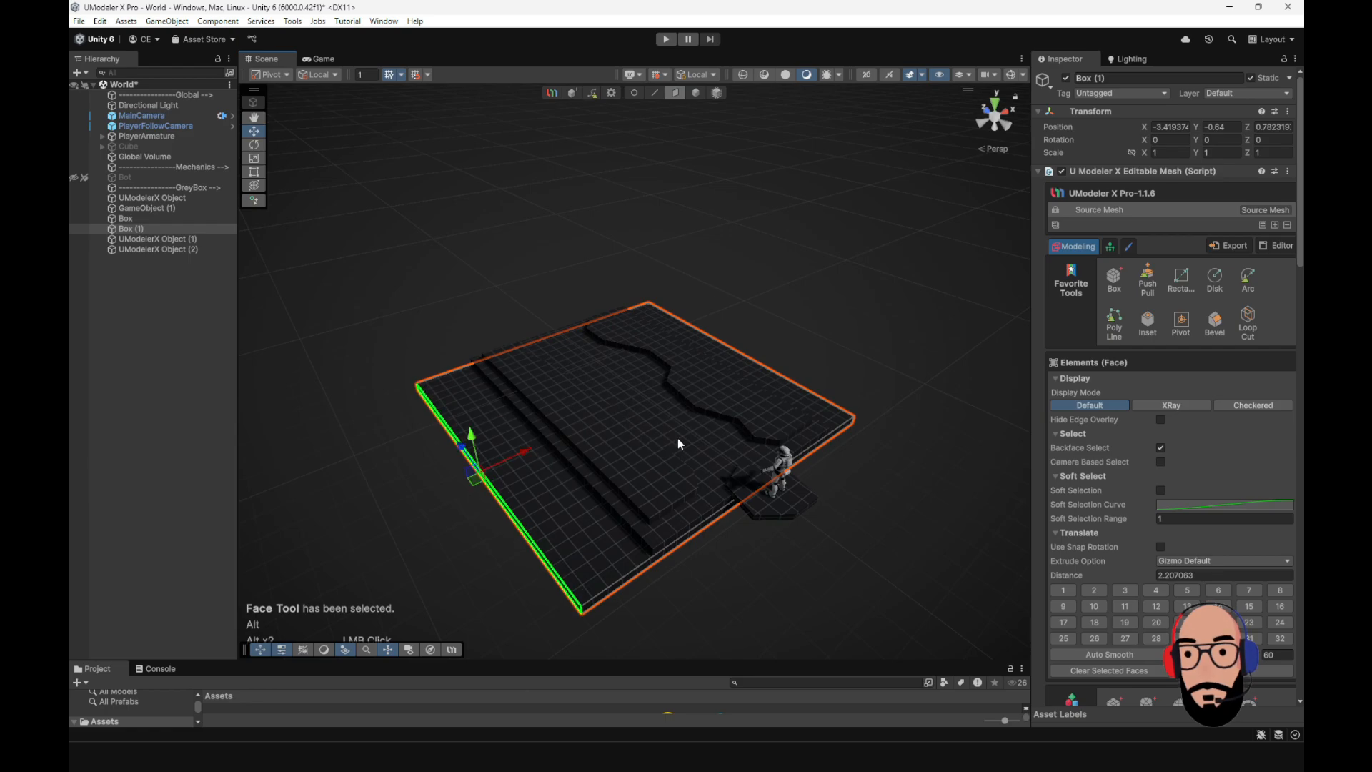
{"action": "left_click_drag", "start_coordinate": [679, 443], "coordinate": [536, 436], "text": "alt"}
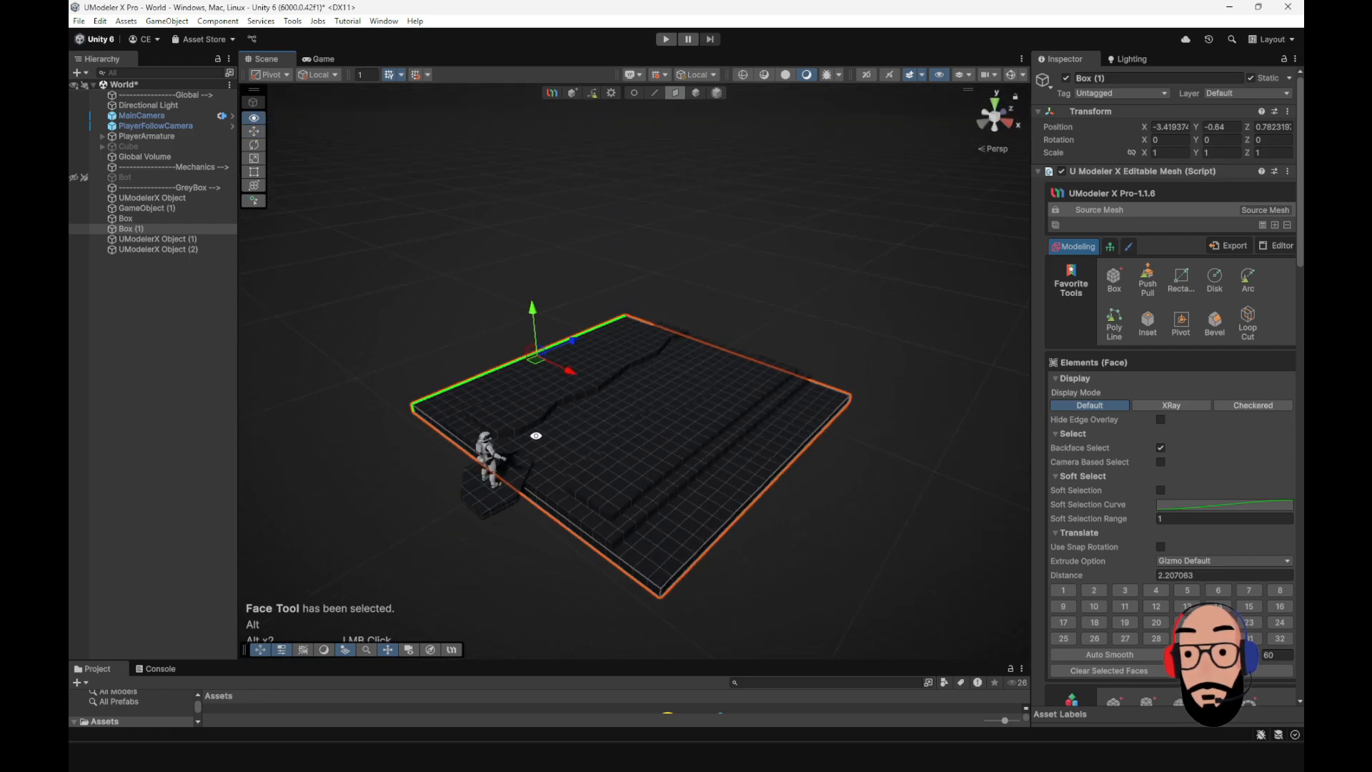
{"action": "left_click", "coordinate": [804, 565]}
{"action": "middle_click_drag", "start_coordinate": [804, 565], "coordinate": [747, 572]}
{"action": "left_click", "coordinate": [702, 93]}
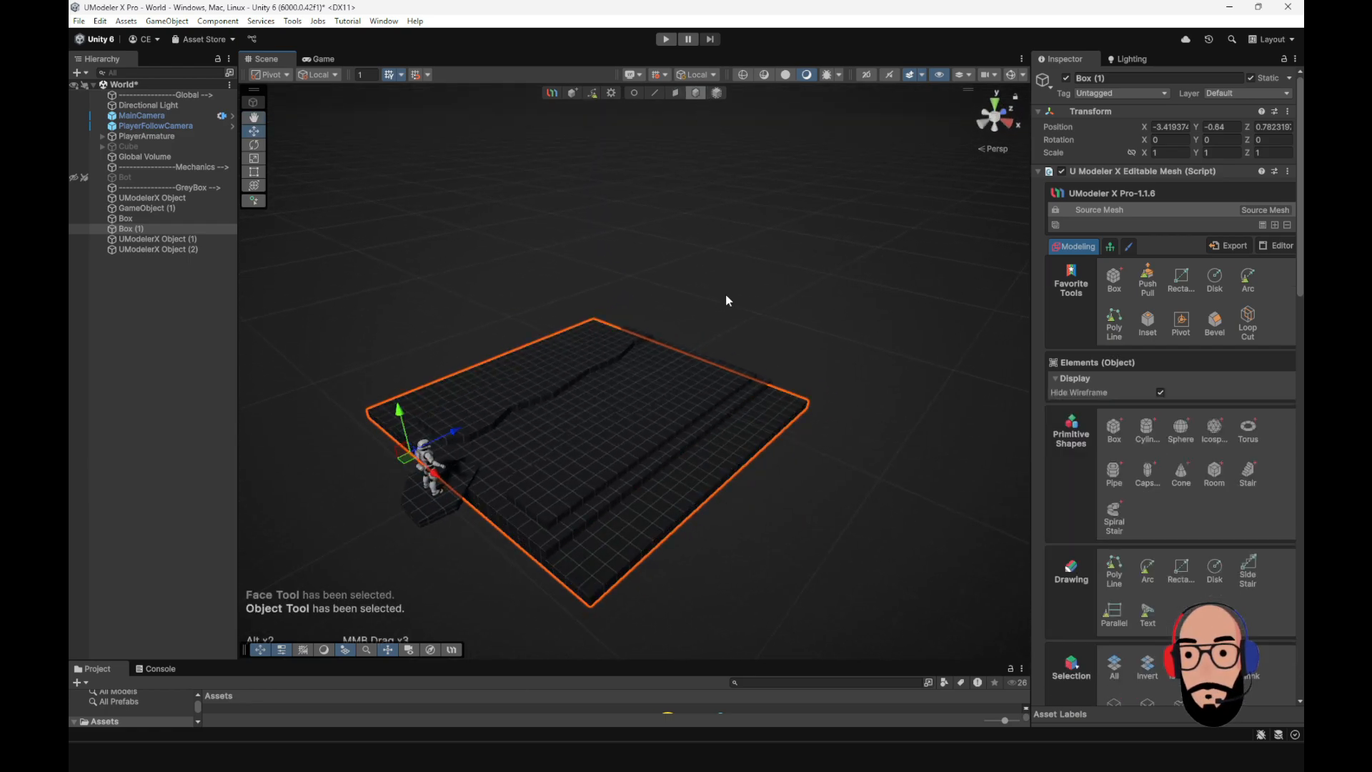
- Duplicate the raised terrain strip to X 3.87, Y 0.06 and raise the copy's top face about 1.2
{"action": "left_click_drag", "start_coordinate": [725, 294], "coordinate": [670, 390], "text": "alt"}
{"action": "left_click", "coordinate": [566, 432]}
{"action": "left_click", "coordinate": [675, 92]}
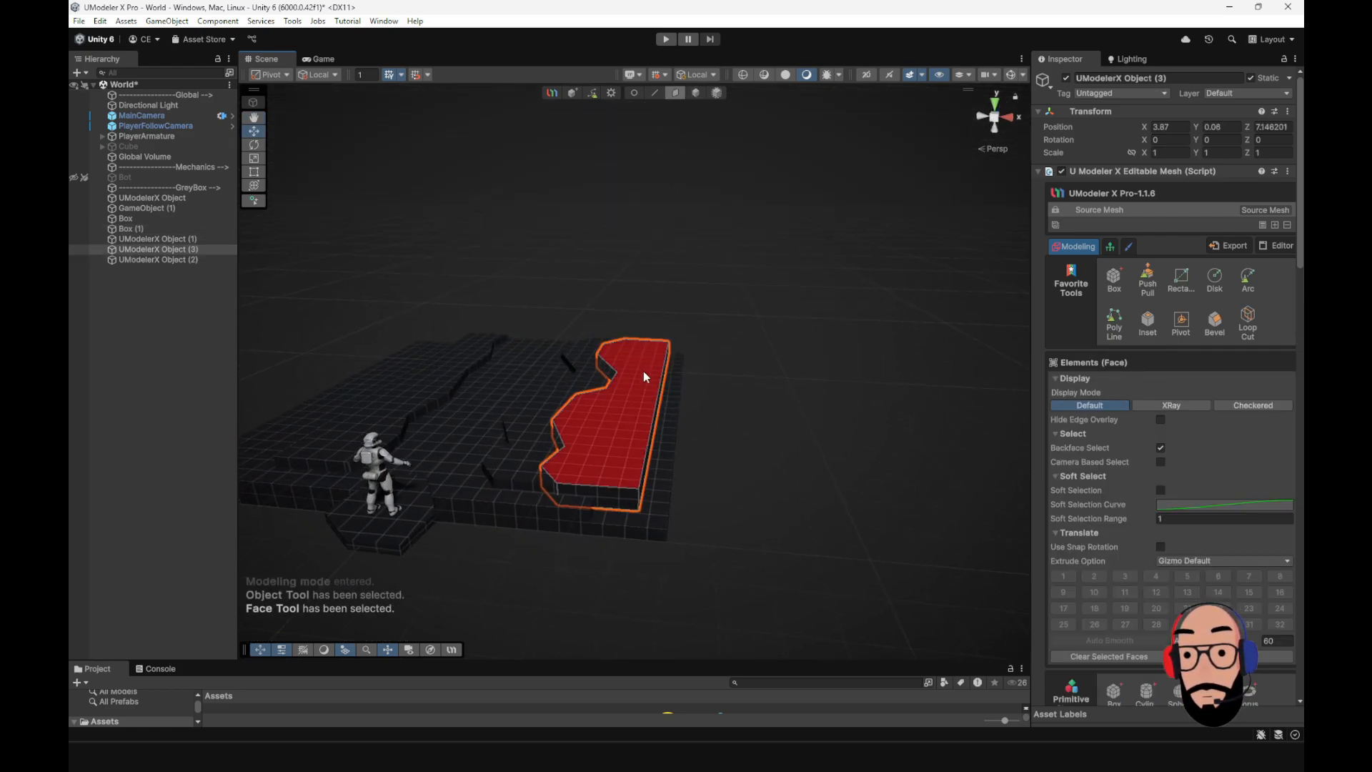
{"action": "left_click", "coordinate": [627, 340]}
{"action": "left_click_drag", "start_coordinate": [618, 344], "coordinate": [689, 187]}
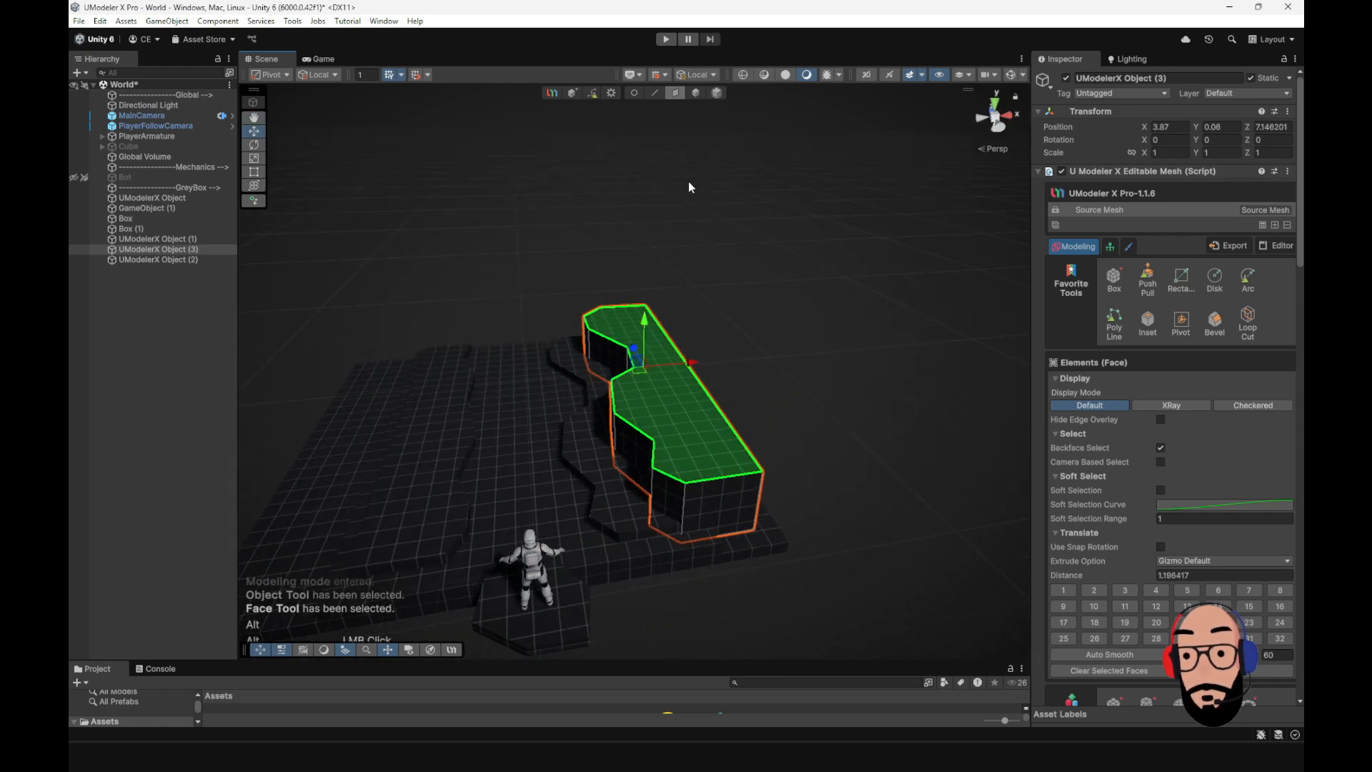
{"action": "left_click", "coordinate": [695, 93]}
- Duplicate the opposite irregular terrain strip, shift the copy outward to X -1.8, and select its top face
{"action": "left_click_drag", "start_coordinate": [527, 431], "coordinate": [541, 425], "text": "alt"}
{"action": "left_click", "coordinate": [572, 430]}
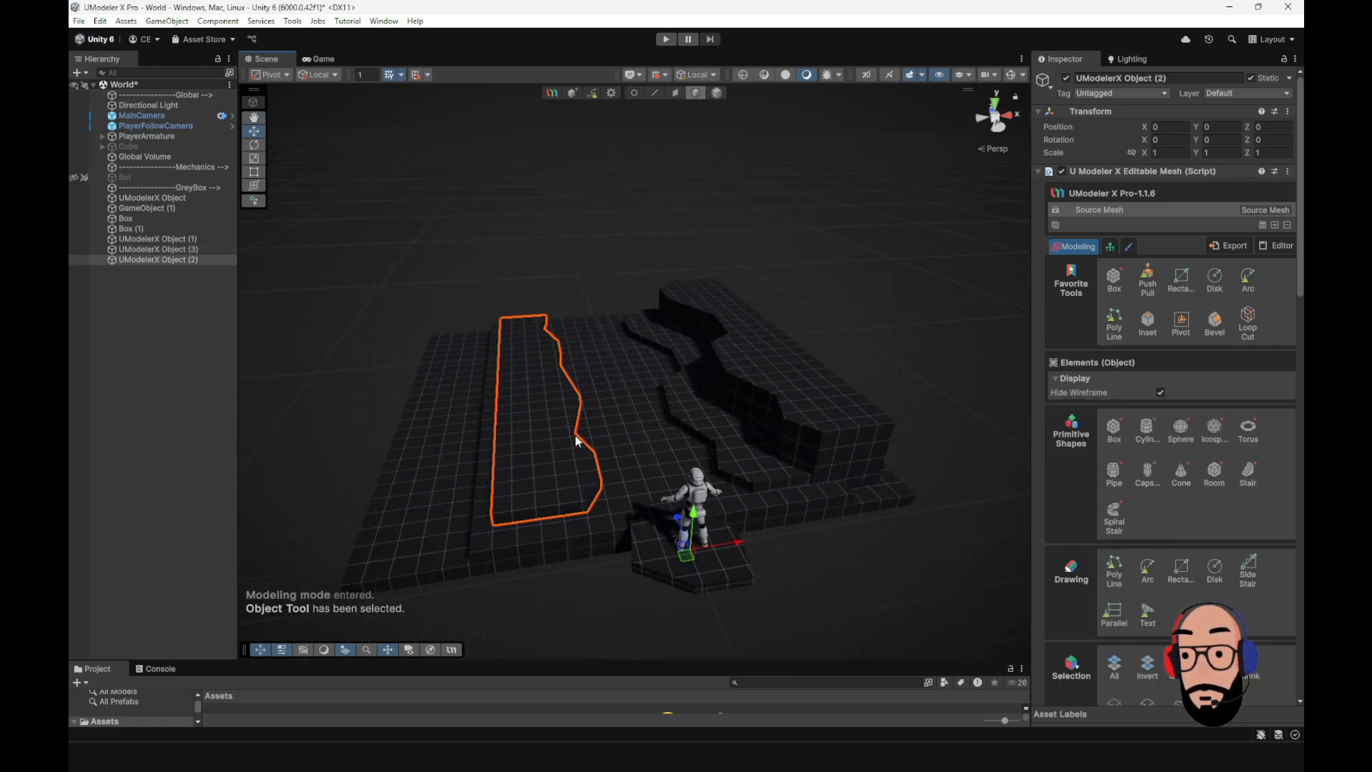
{"action": "key", "text": "ctrl+d"}
{"action": "left_click_drag", "start_coordinate": [726, 543], "coordinate": [654, 554]}
{"action": "left_click", "coordinate": [674, 94]}
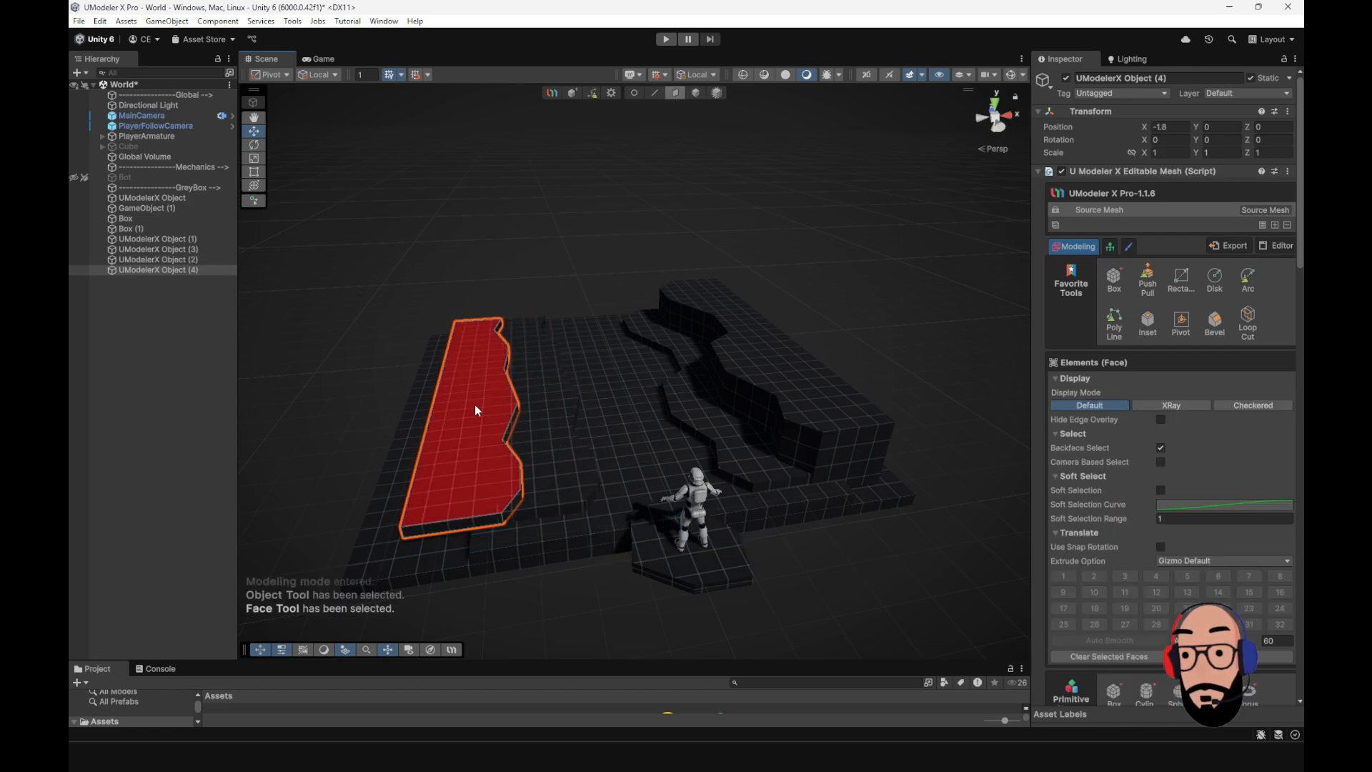
{"action": "left_click", "coordinate": [484, 353]}
{"action": "left_click_drag", "start_coordinate": [472, 349], "coordinate": [473, 321], "text": "shift"}
{"action": "key", "text": "ctrl+z"}
{"action": "key", "text": "ctrl+z"}
- Raise the shifted strip's top face about 0.97, then return to whole-object mode and deselect it
{"action": "left_click_drag", "start_coordinate": [579, 357], "coordinate": [956, 391], "text": "alt"}
{"action": "right_click_drag", "start_coordinate": [955, 391], "coordinate": [546, 225]}
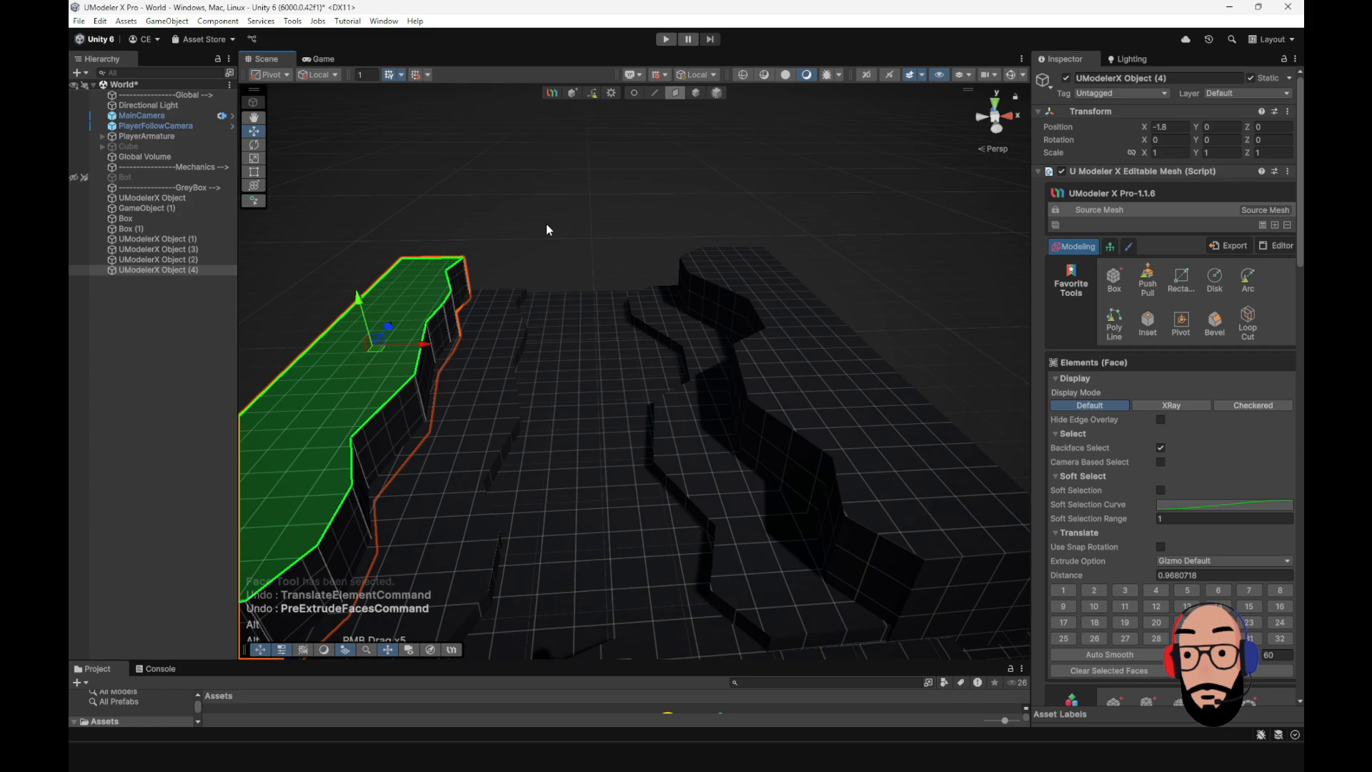
{"action": "left_click", "coordinate": [698, 94]}
{"action": "left_click", "coordinate": [719, 206]}
- Pull the shifted strip's bottom vertices down about 0.68 onto the lowered floor, then return to whole-object mode
{"action": "left_click_drag", "start_coordinate": [666, 441], "coordinate": [543, 335], "text": "alt"}
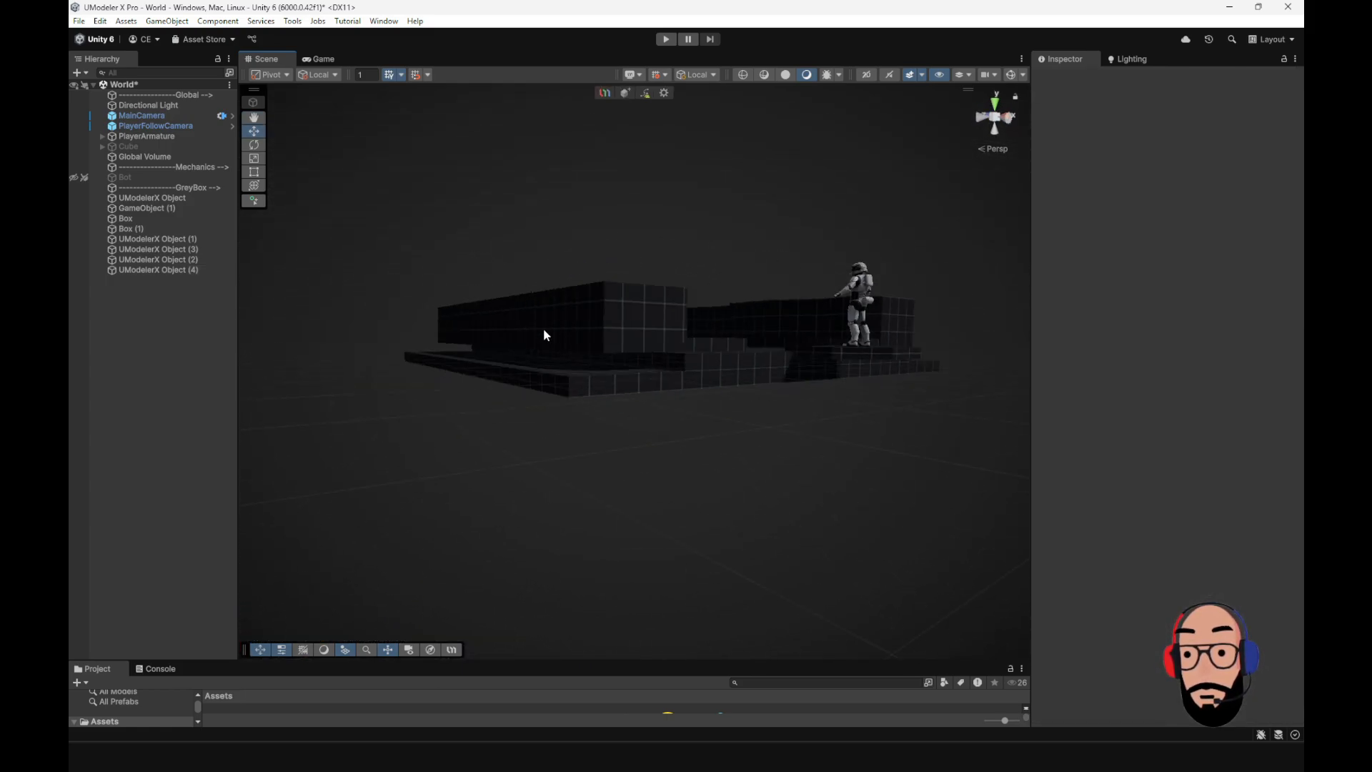
{"action": "left_click", "coordinate": [543, 334]}
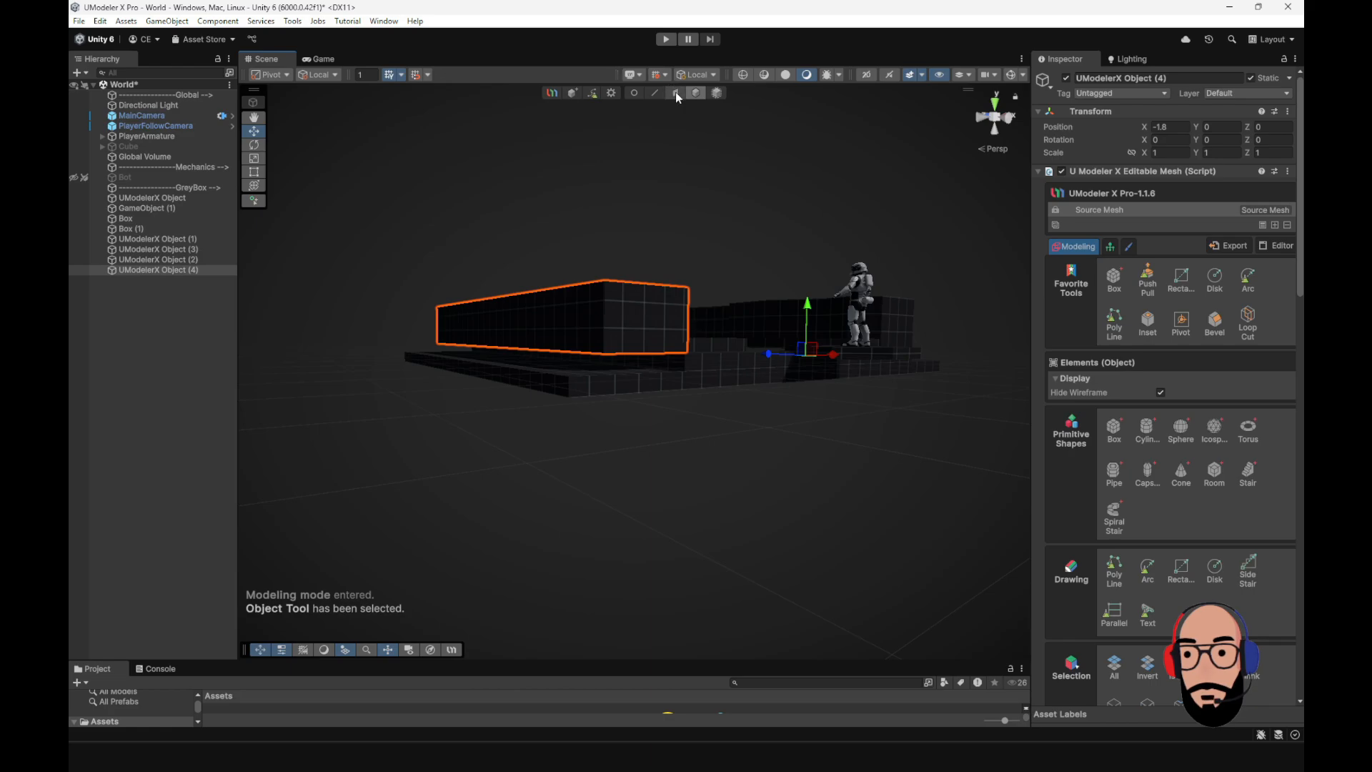
{"action": "left_click", "coordinate": [676, 93]}
{"action": "left_click_drag", "start_coordinate": [635, 325], "coordinate": [553, 266], "text": "alt"}
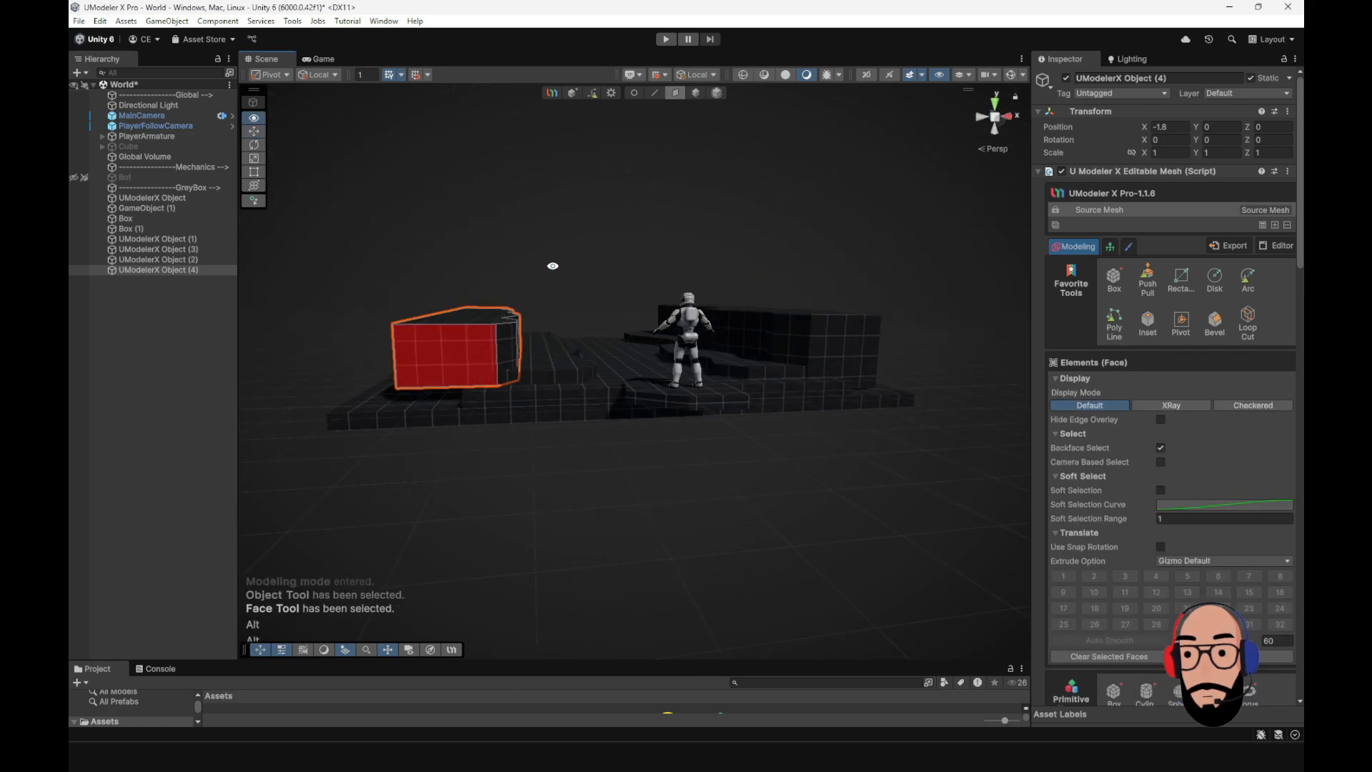
{"action": "left_click", "coordinate": [634, 93]}
{"action": "left_click_drag", "start_coordinate": [542, 353], "coordinate": [380, 332], "text": "alt"}
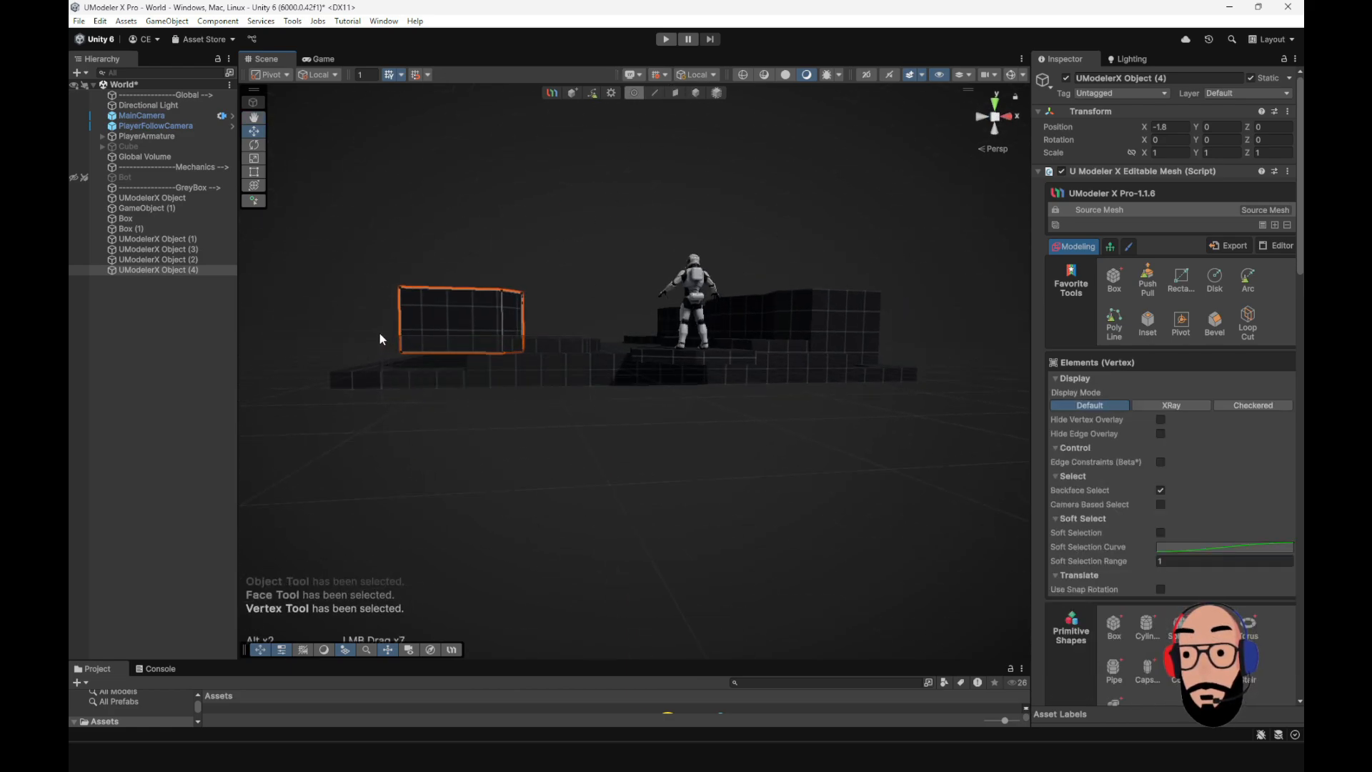
{"action": "left_click_drag", "start_coordinate": [501, 294], "coordinate": [735, 111]}
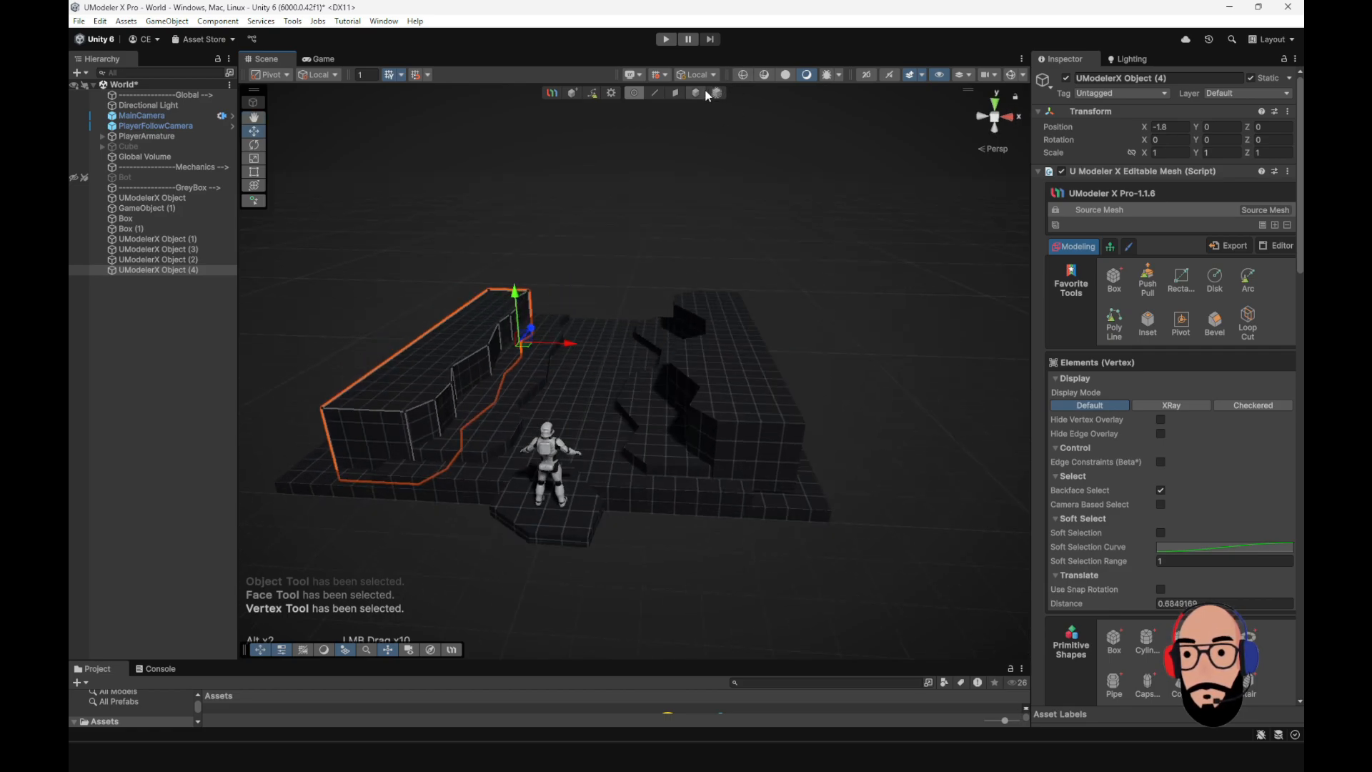
{"action": "left_click", "coordinate": [705, 93]}
- Play-test the level by walking and turning the character between the raised terrain strips, then stop play mode
{"action": "left_click_drag", "start_coordinate": [750, 371], "coordinate": [691, 134], "text": "alt"}
{"action": "left_click", "coordinate": [681, 352]}
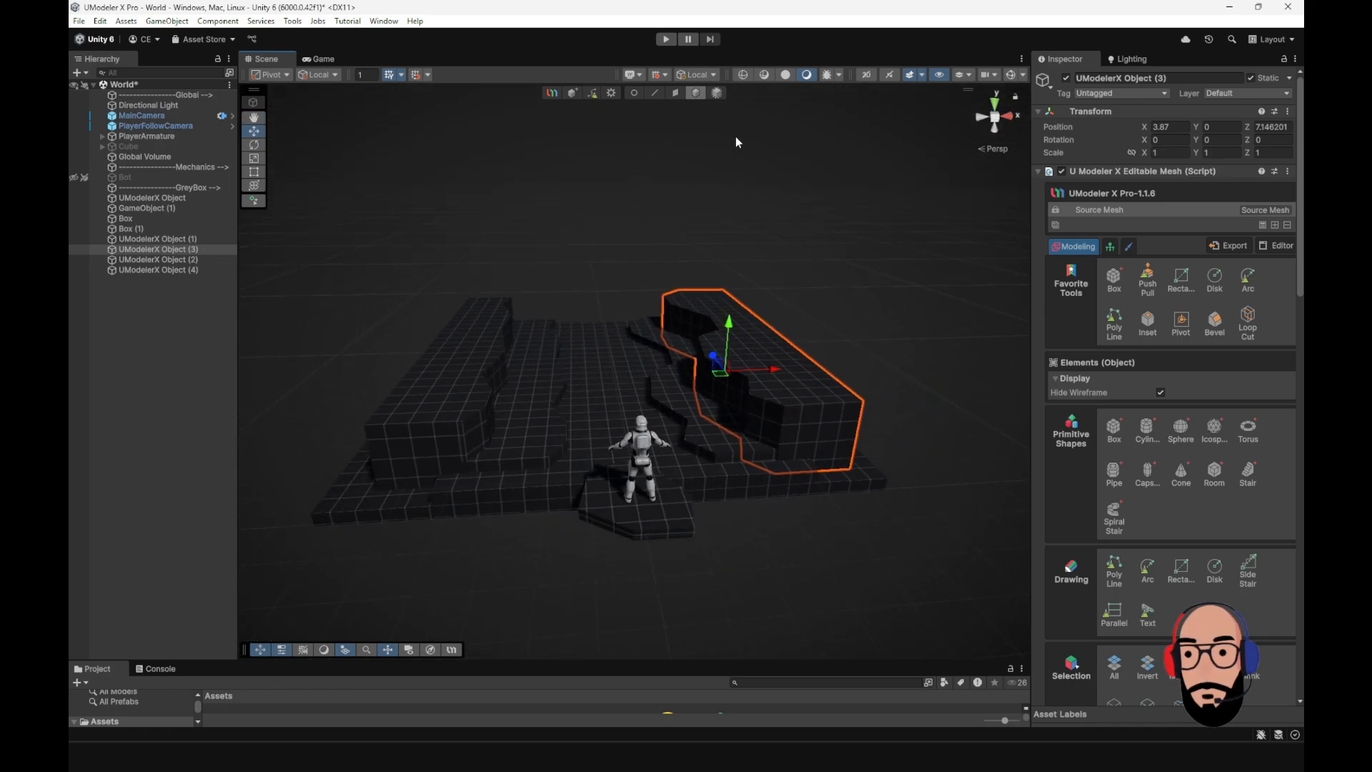
{"action": "left_click", "coordinate": [688, 111]}
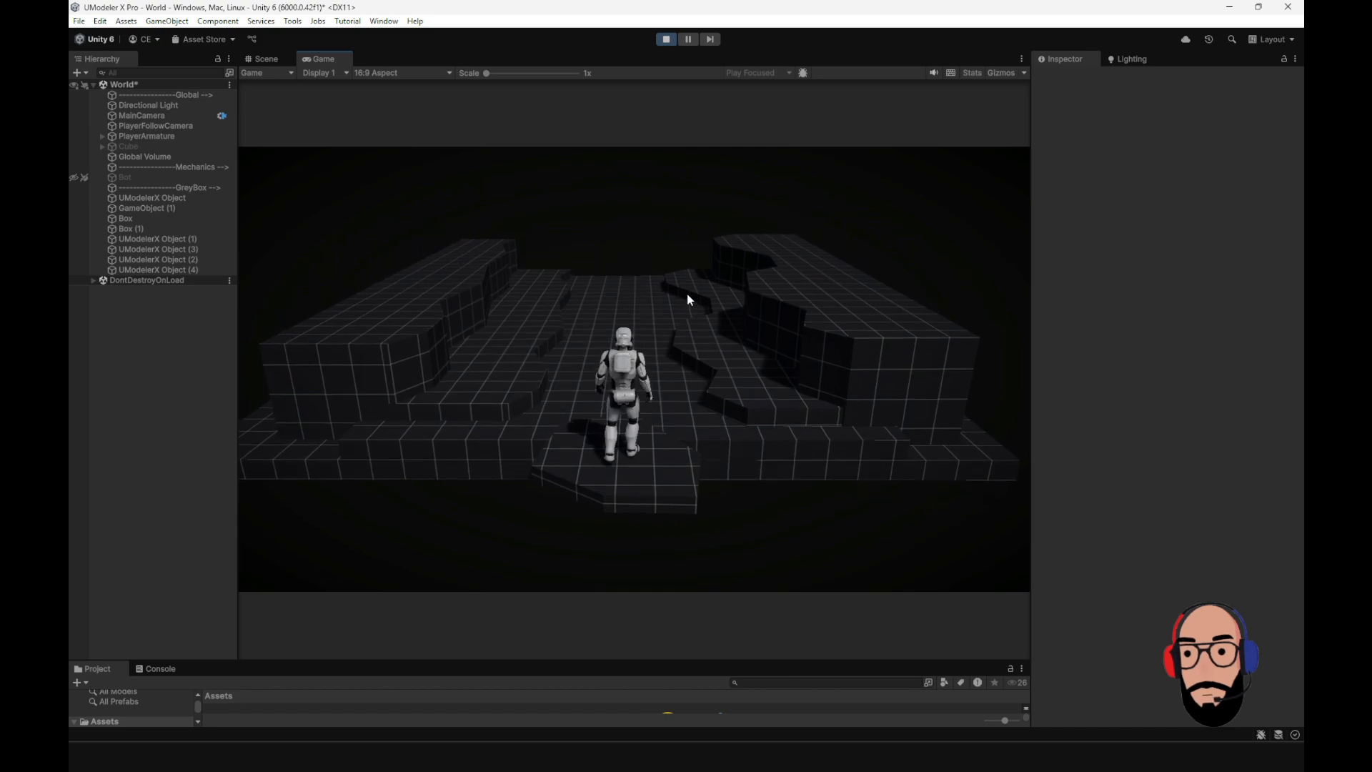
{"action": "key", "text": "w"}
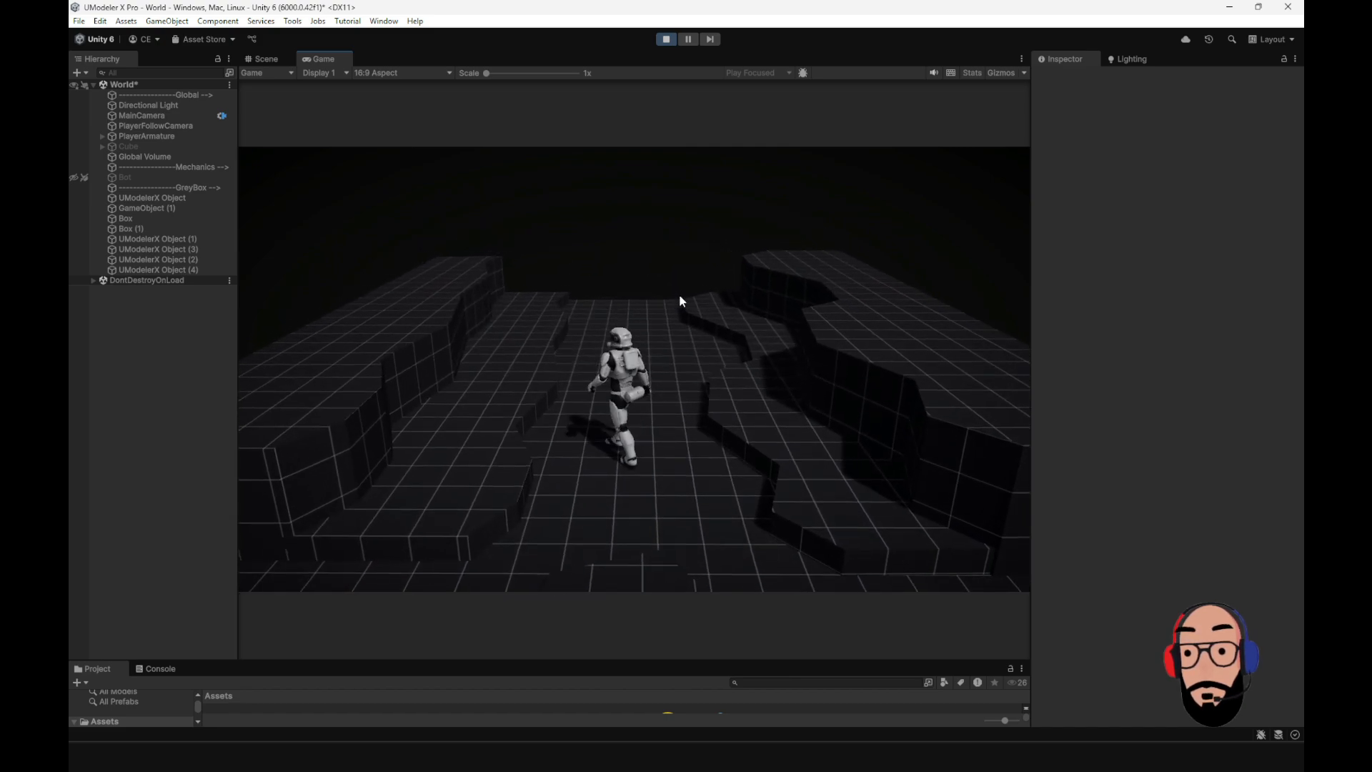
{"action": "key", "text": "d"}
{"action": "key", "text": "w"}
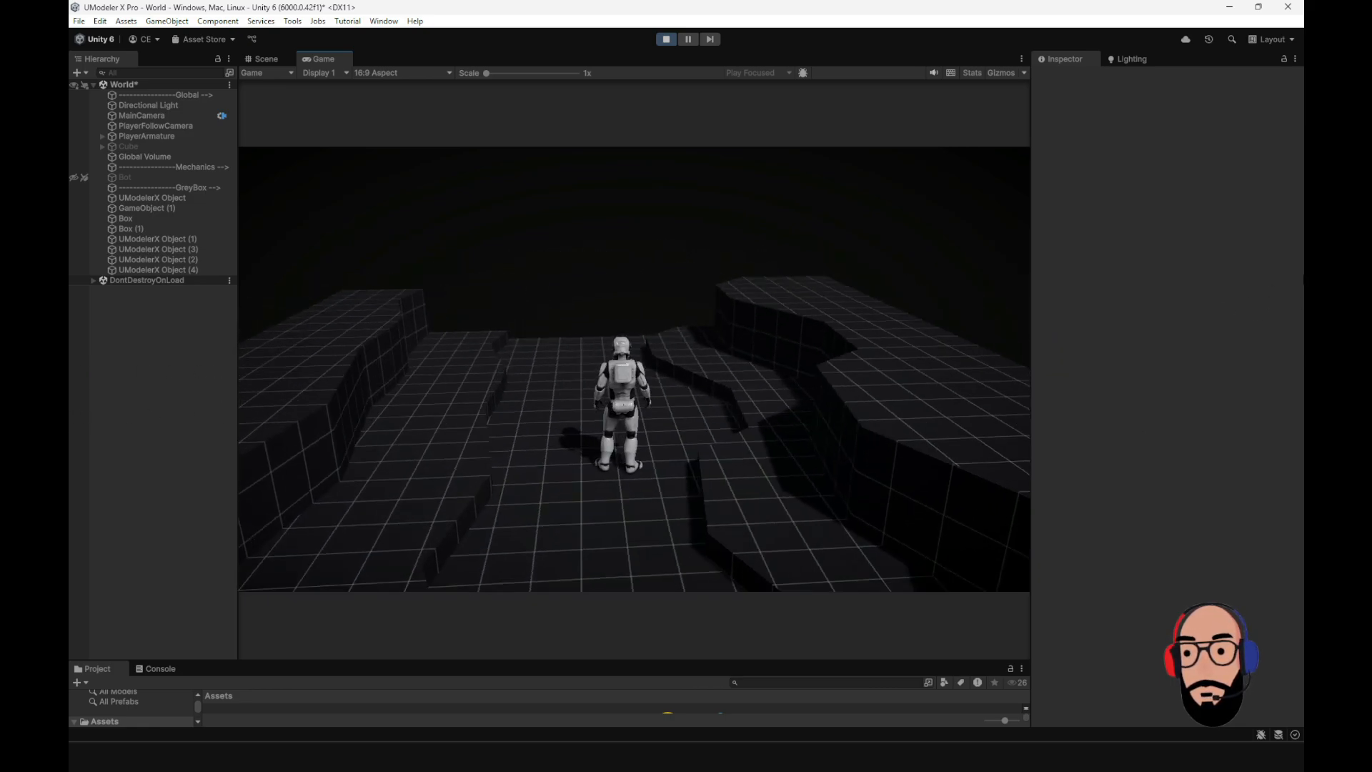
{"action": "key", "text": "w"}
{"action": "key", "text": "d"}
{"action": "key", "text": "s"}
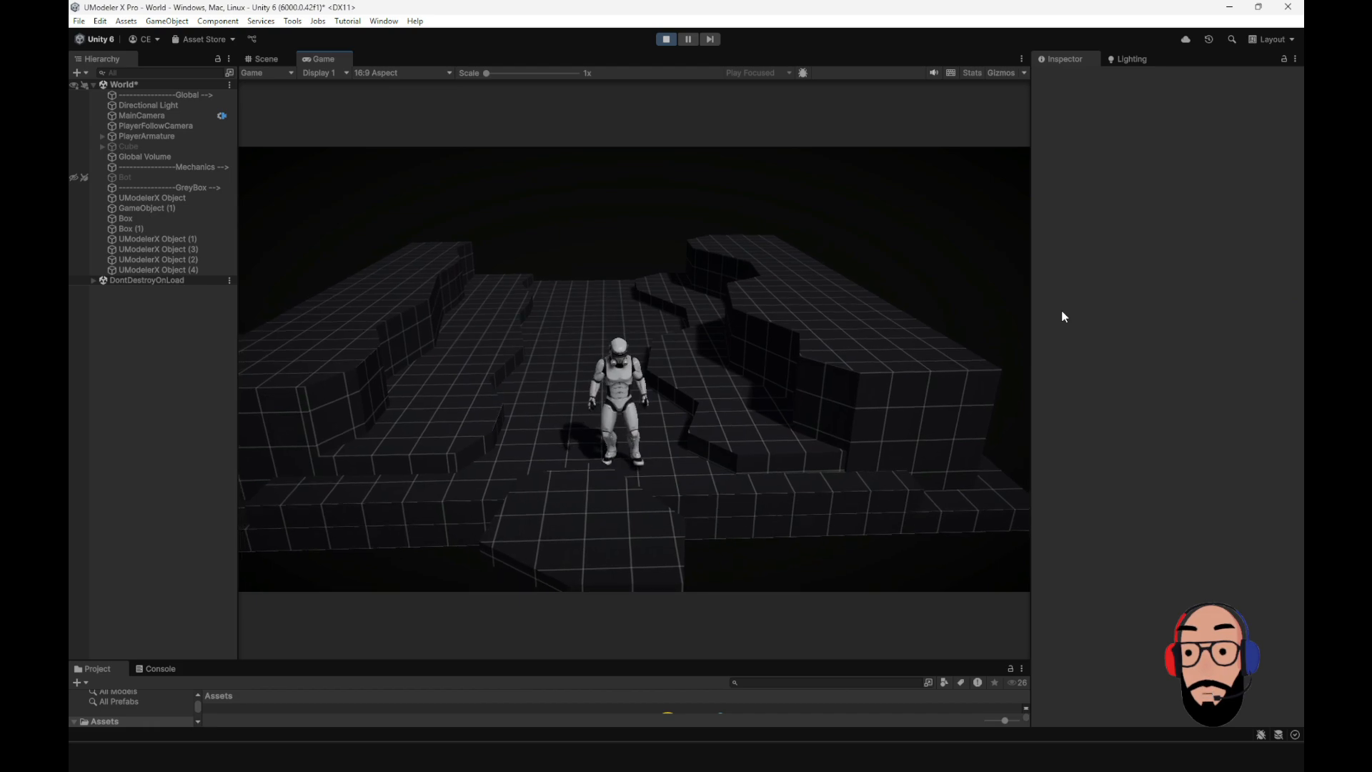
{"action": "key", "text": "space"}
{"action": "key", "text": "s"}
{"action": "key", "text": "a"}
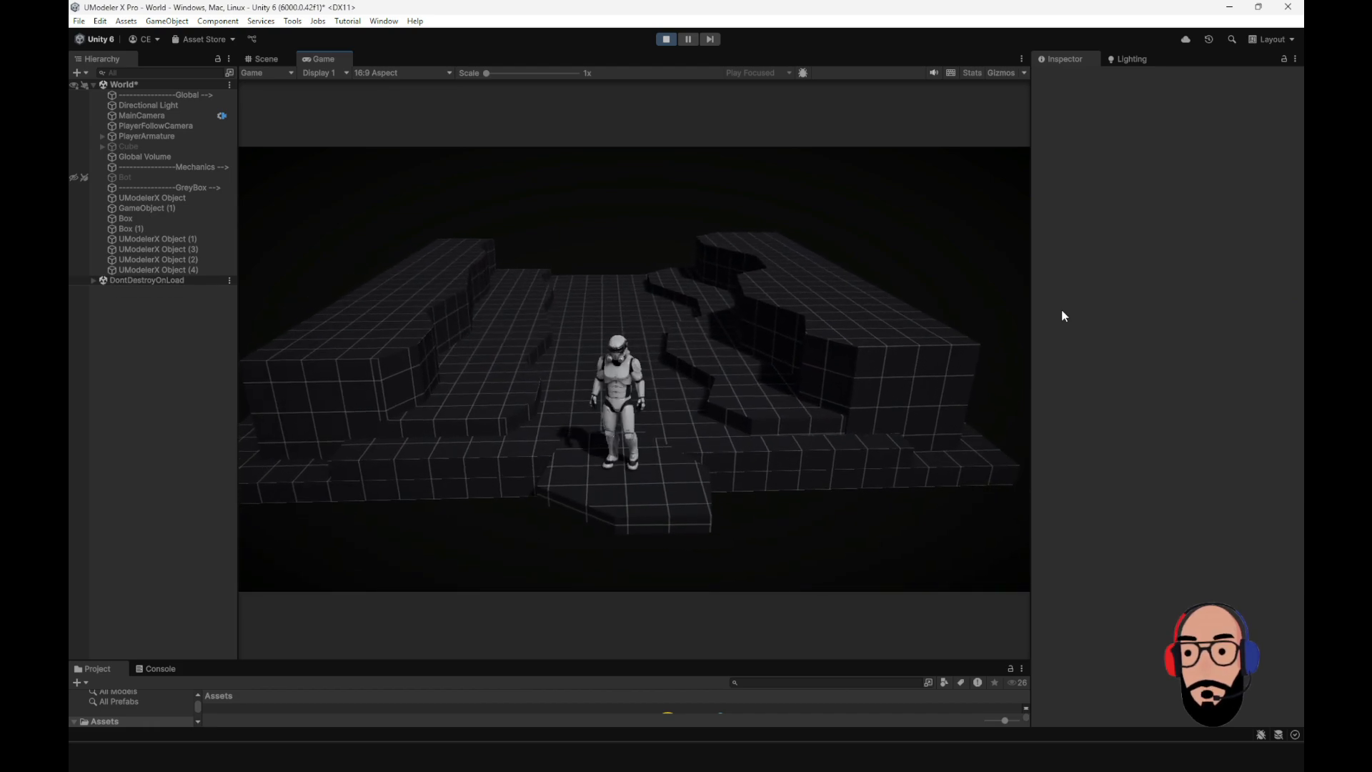
{"action": "key", "text": "w"}
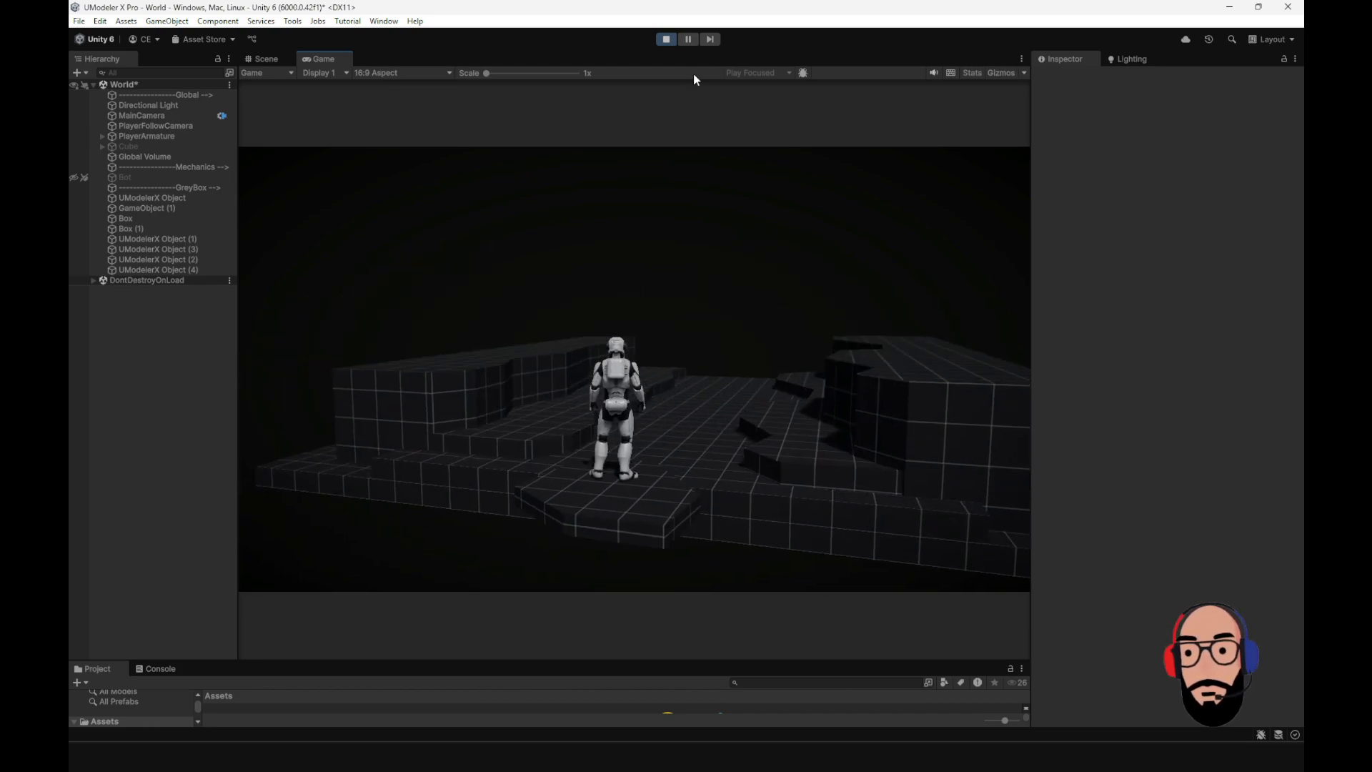
{"action": "left_click", "coordinate": [668, 42]}
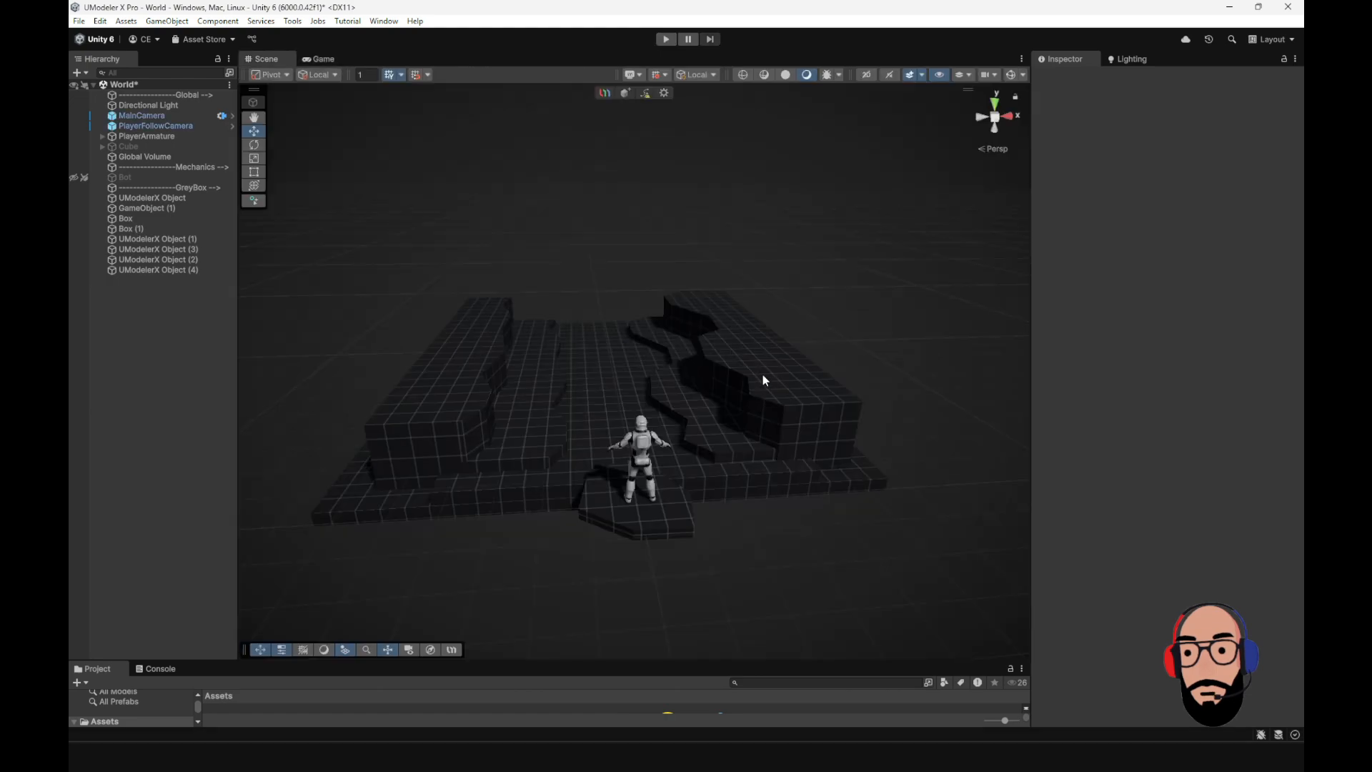
{"action": "scroll", "coordinate": [643, 349], "scroll_direction": "down", "scroll_amount": 4}
{"action": "left_click_drag", "start_coordinate": [621, 345], "coordinate": [701, 323], "text": "alt"}
{"action": "scroll", "coordinate": [714, 330], "scroll_direction": "up", "scroll_amount": 4}
{"action": "left_click_drag", "start_coordinate": [793, 368], "coordinate": [627, 368], "text": "alt"}
{"action": "scroll", "coordinate": [590, 410], "scroll_direction": "down", "scroll_amount": 3}
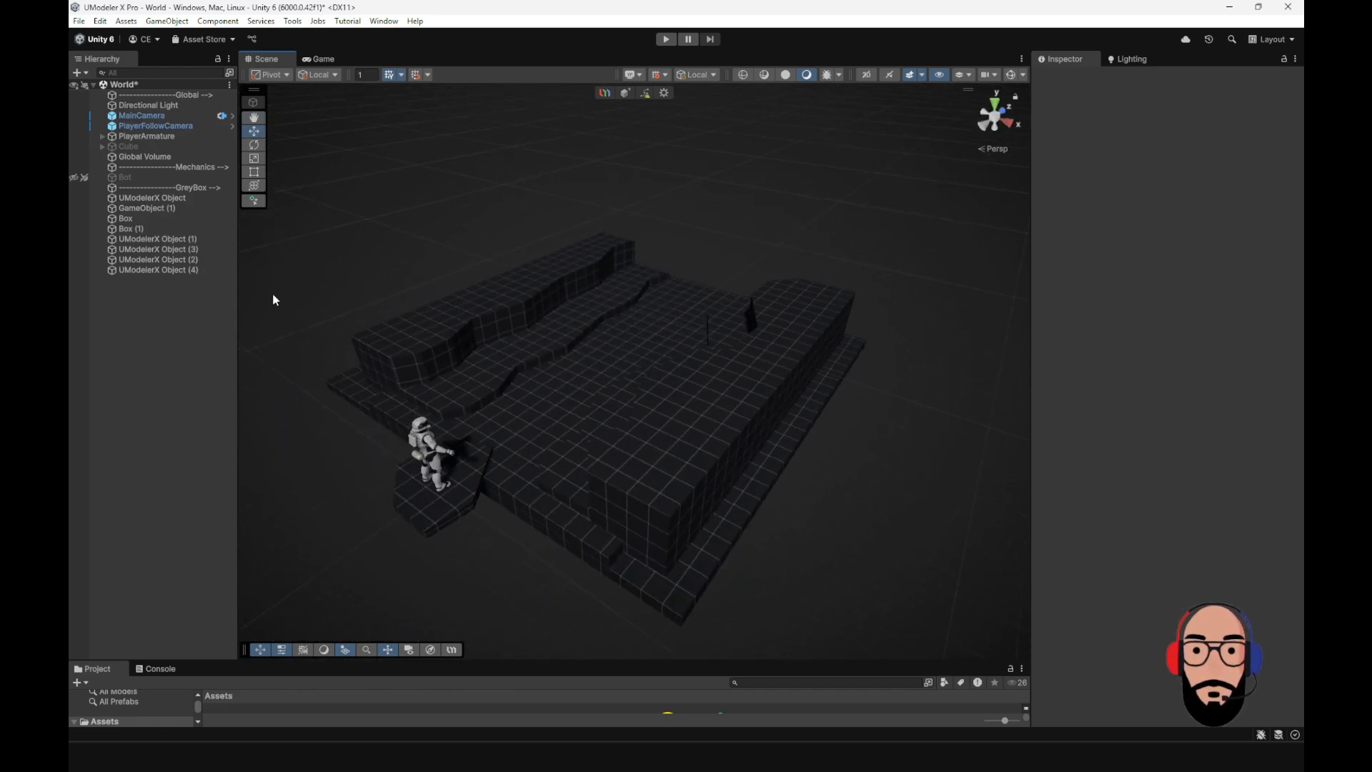
{"action": "left_click_drag", "start_coordinate": [542, 346], "coordinate": [672, 343], "text": "alt"}
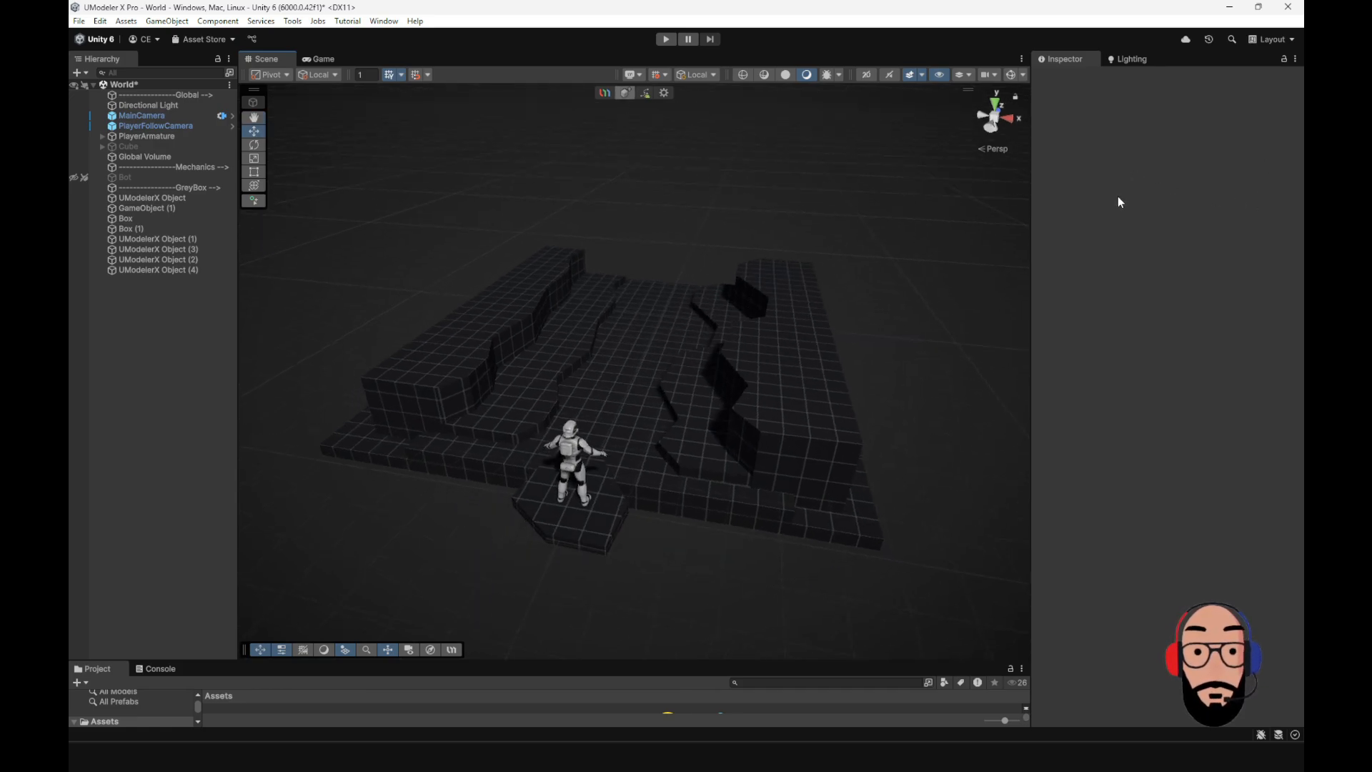
- Draw an upright box wall on the floor about 2.62 wide, 0.58 deep and 3.65 high, and move it to Z 8.85
{"action": "left_click", "coordinate": [1114, 279]}
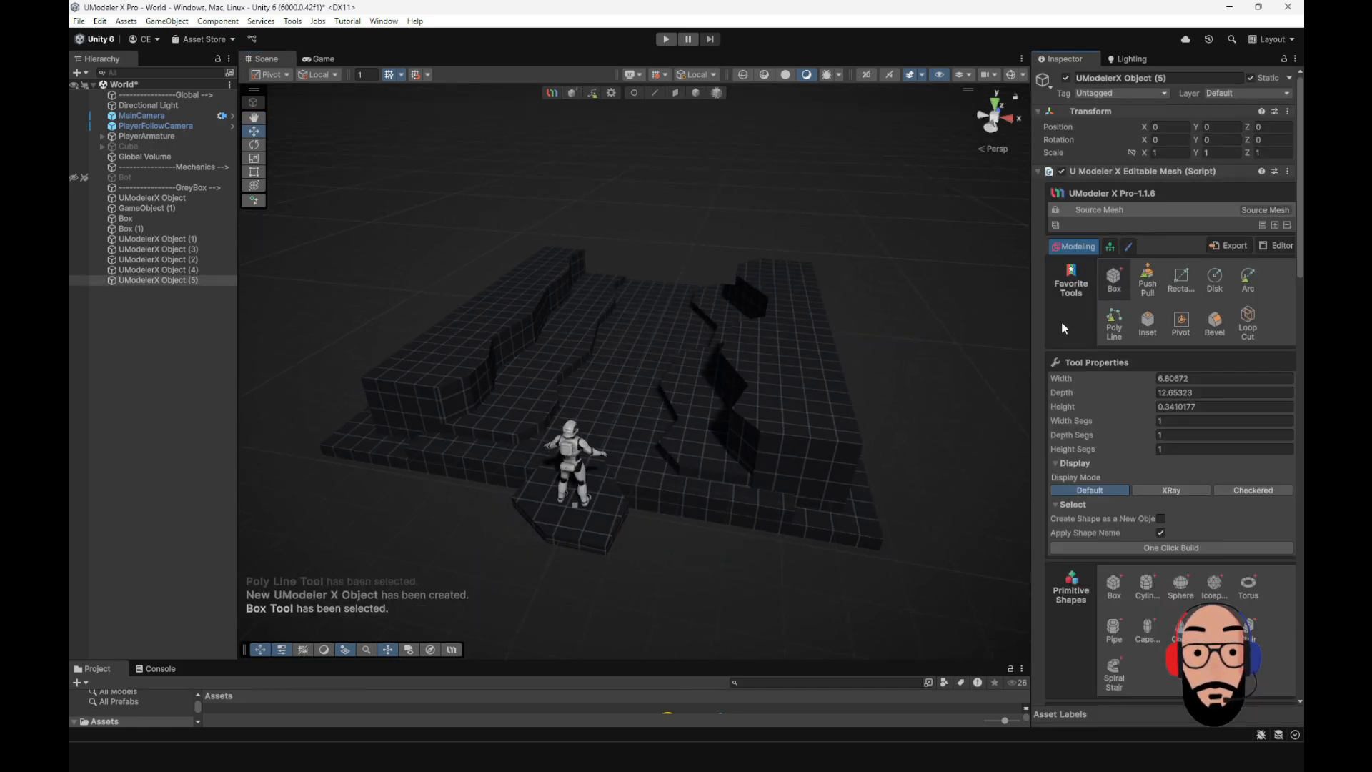
{"action": "scroll", "coordinate": [671, 336], "scroll_direction": "up", "scroll_amount": 2}
{"action": "left_click_drag", "start_coordinate": [672, 335], "coordinate": [531, 383], "text": "alt"}
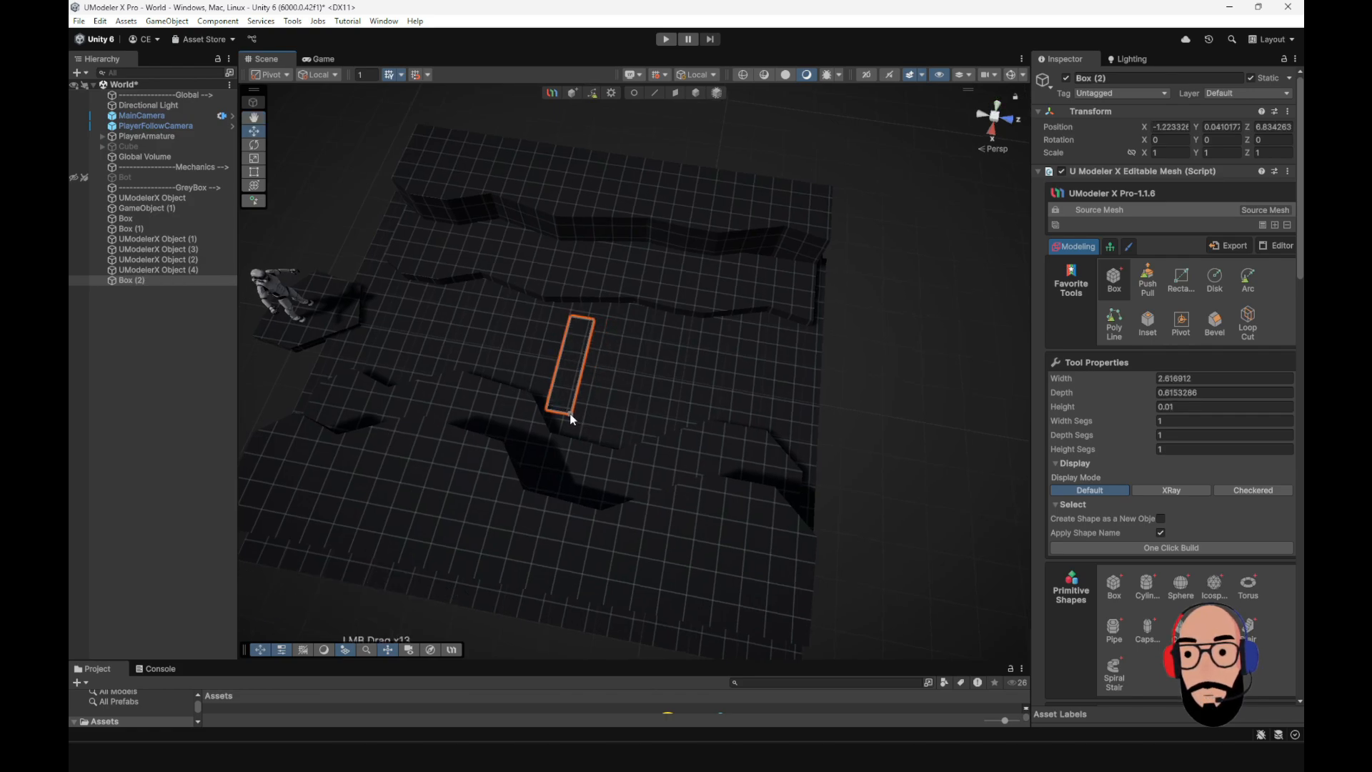
{"action": "left_click", "coordinate": [577, 352]}
{"action": "left_click_drag", "start_coordinate": [577, 353], "coordinate": [735, 97], "text": "alt"}
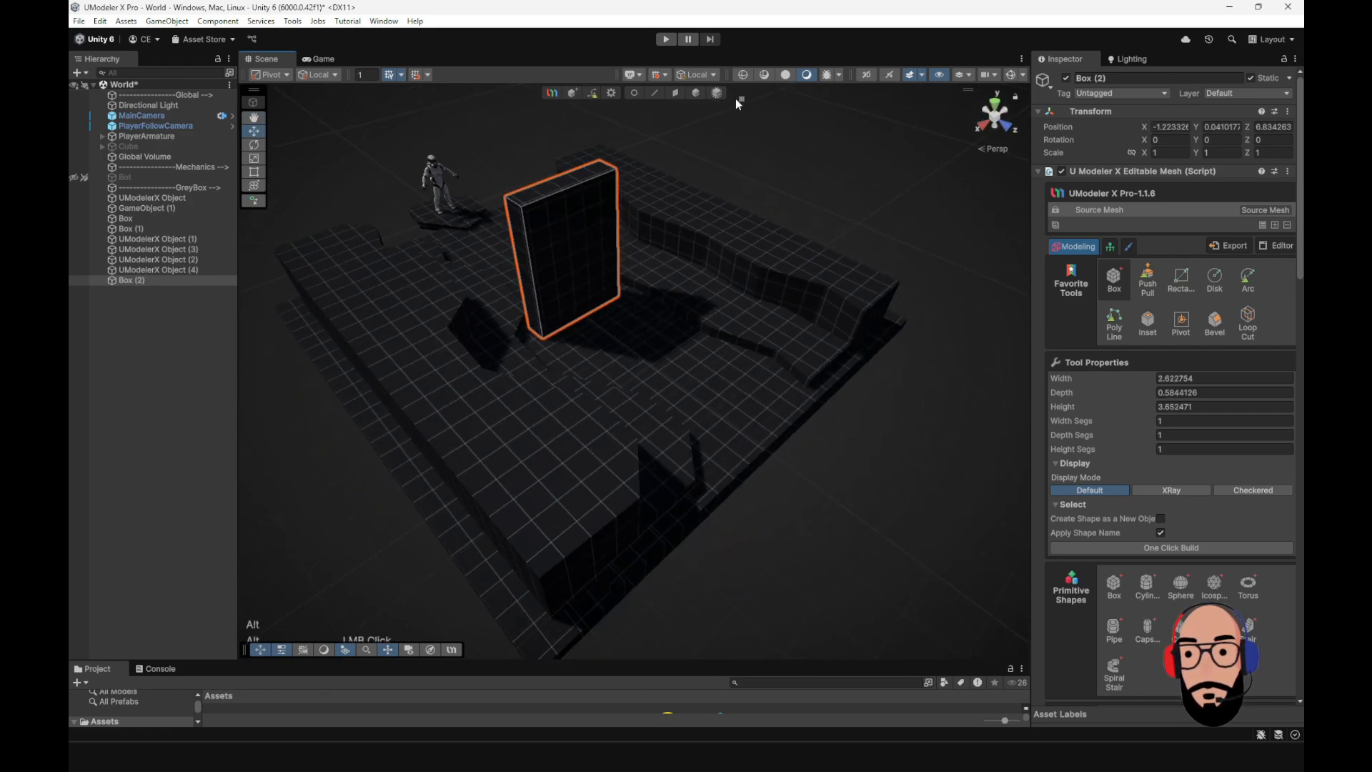
{"action": "left_click", "coordinate": [697, 92]}
{"action": "left_click_drag", "start_coordinate": [636, 307], "coordinate": [688, 345]}
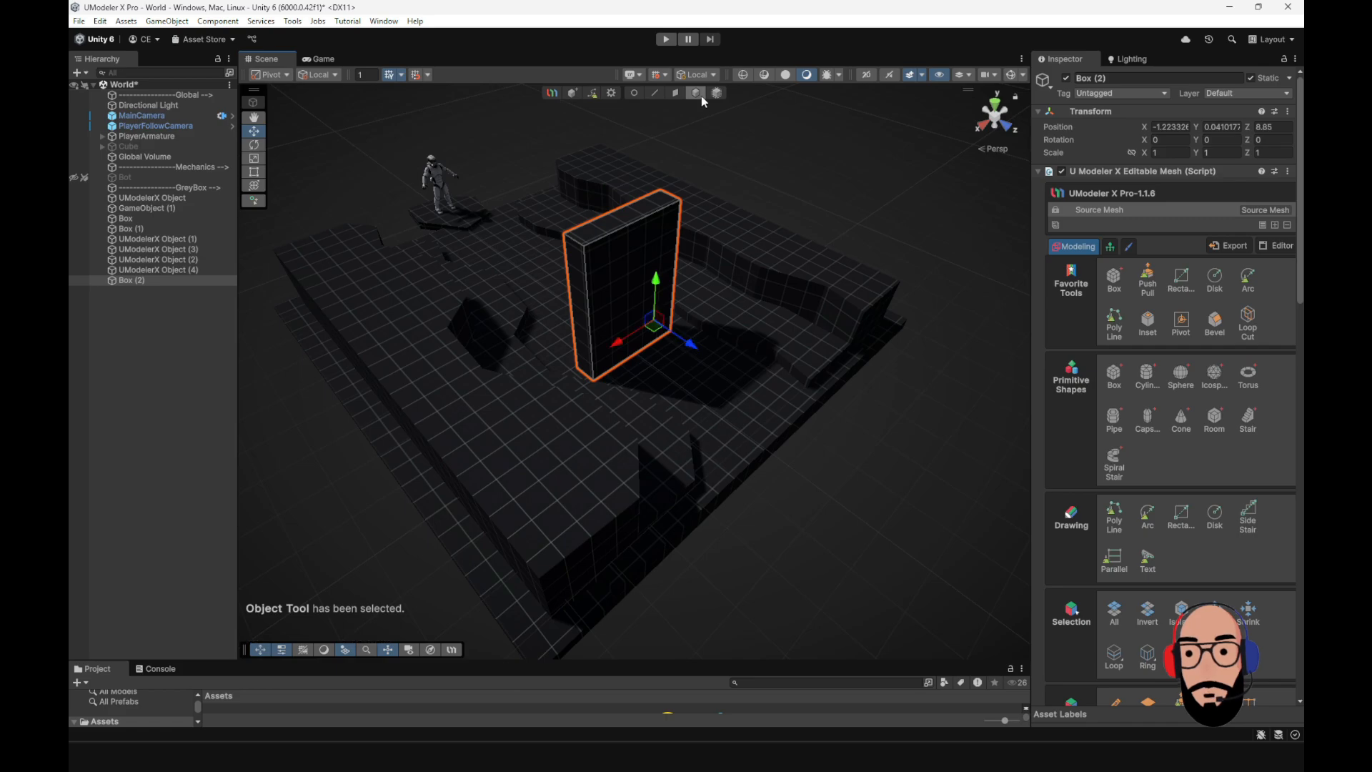
- Widen the box wall across the floor by pulling both its narrow side faces outward, the second about 3.77
{"action": "left_click", "coordinate": [608, 293]}
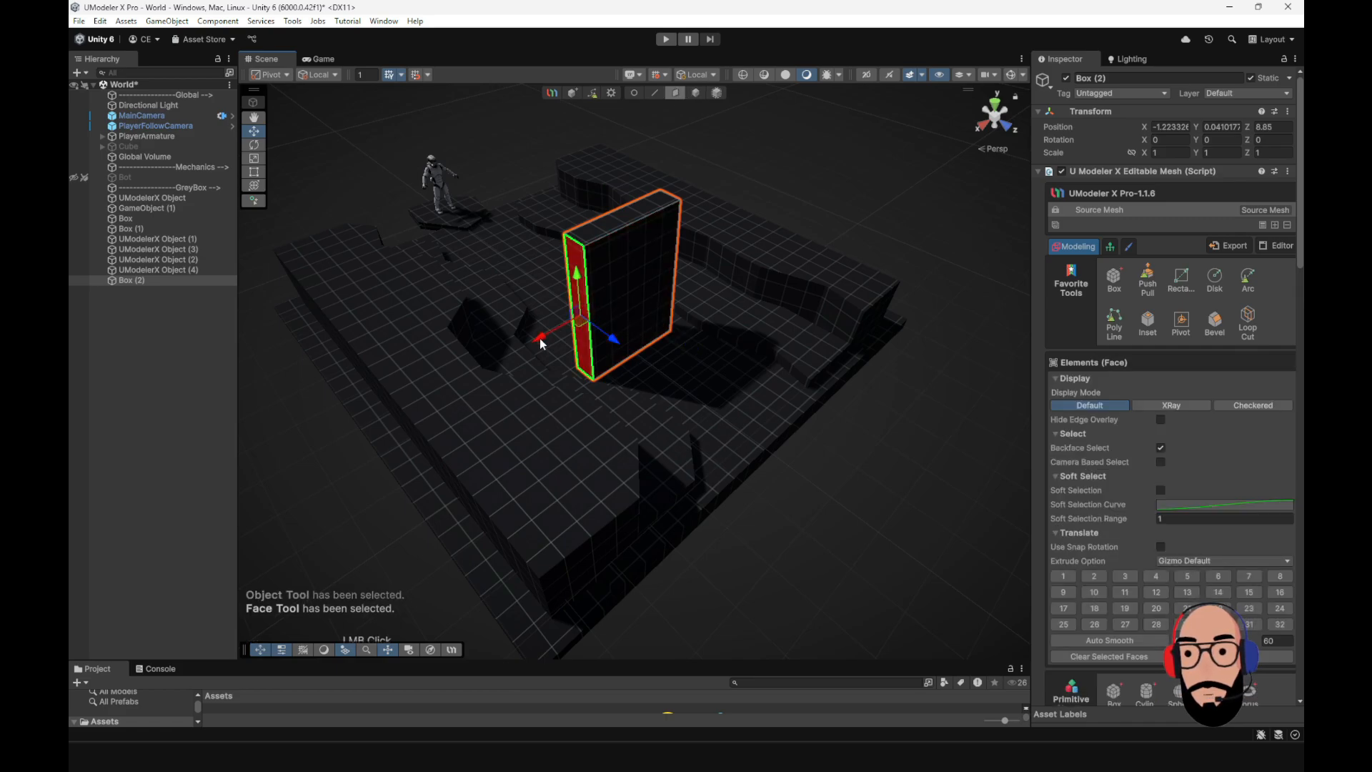
{"action": "left_click_drag", "start_coordinate": [539, 337], "coordinate": [743, 307]}
{"action": "left_click", "coordinate": [643, 284]}
{"action": "left_click_drag", "start_coordinate": [643, 249], "coordinate": [649, 203], "text": "alt"}
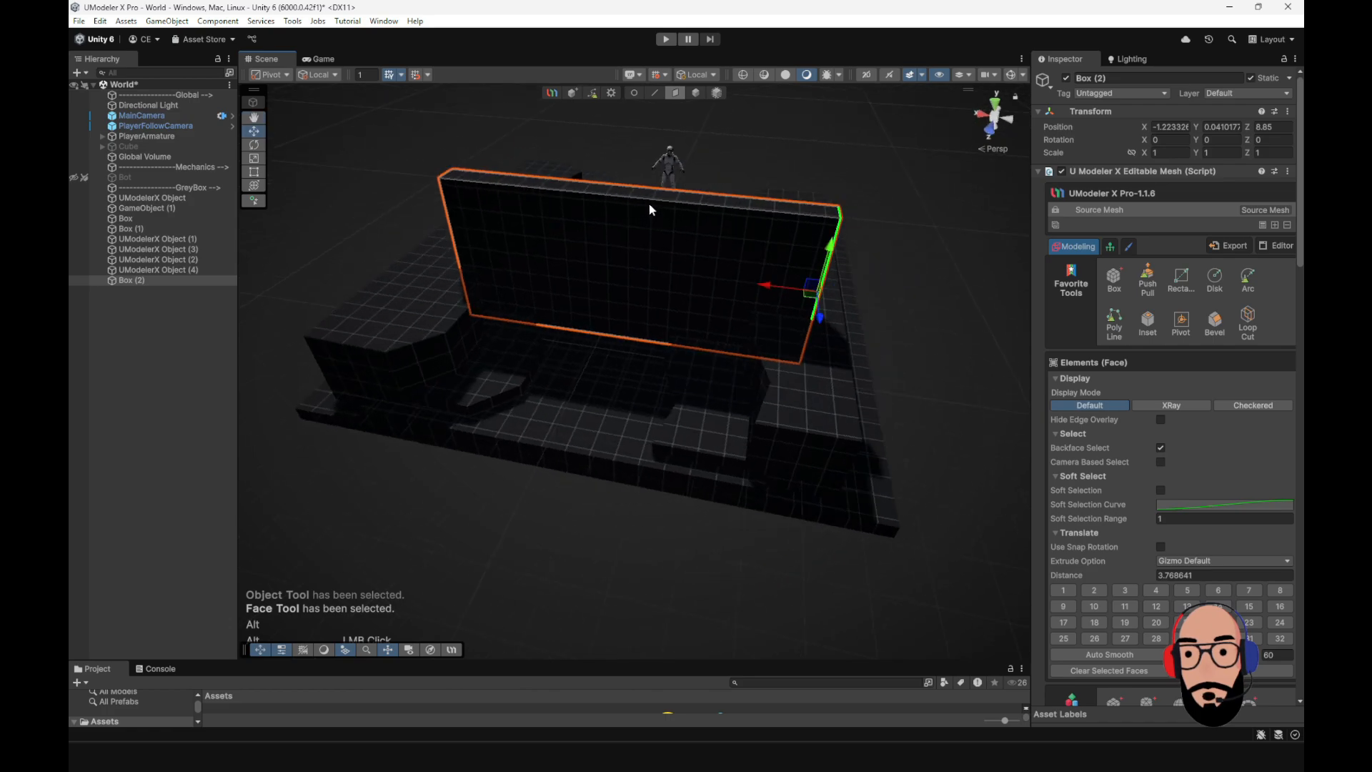
- Raise the wall's top face about 1.13, then move the whole wall toward the floor's far end to Z 11.59
{"action": "left_click", "coordinate": [649, 190]}
{"action": "left_click_drag", "start_coordinate": [613, 297], "coordinate": [717, 211], "text": "alt"}
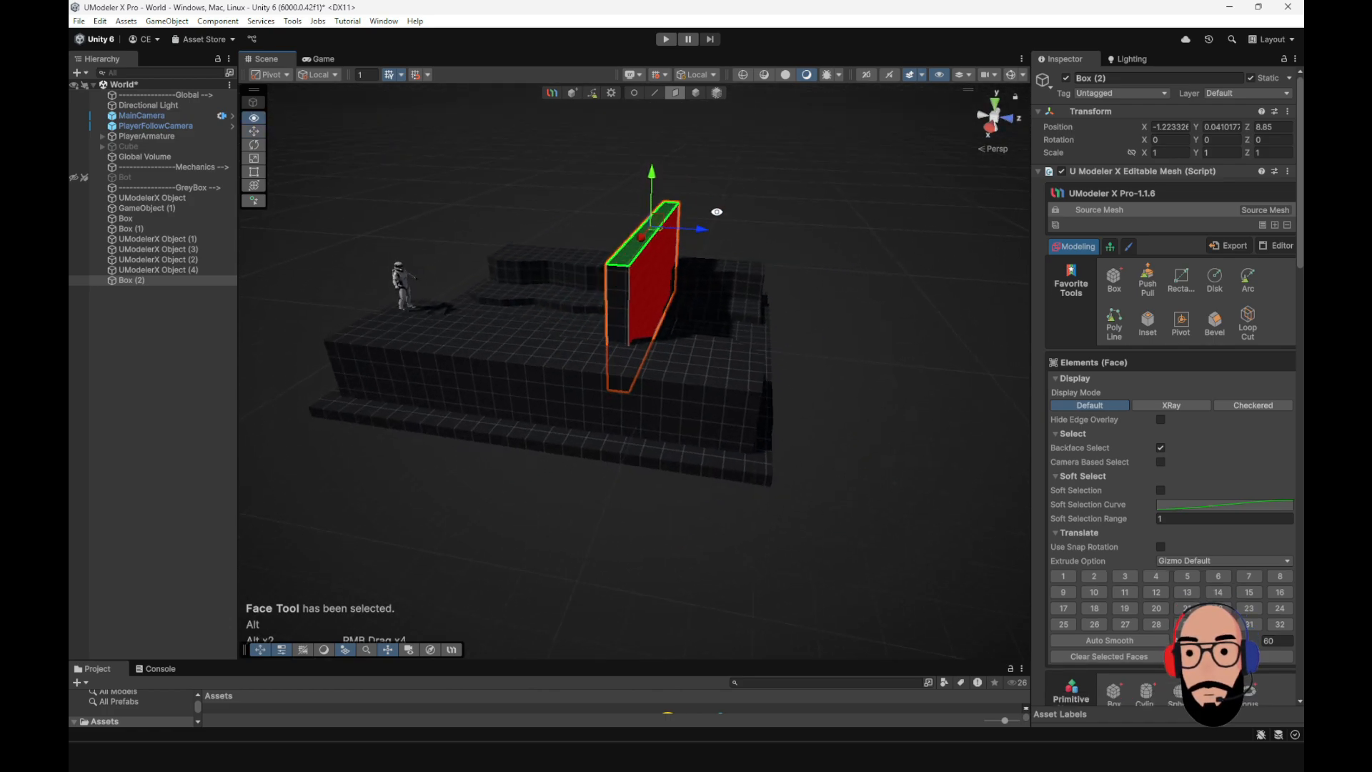
{"action": "left_click_drag", "start_coordinate": [657, 174], "coordinate": [657, 133]}
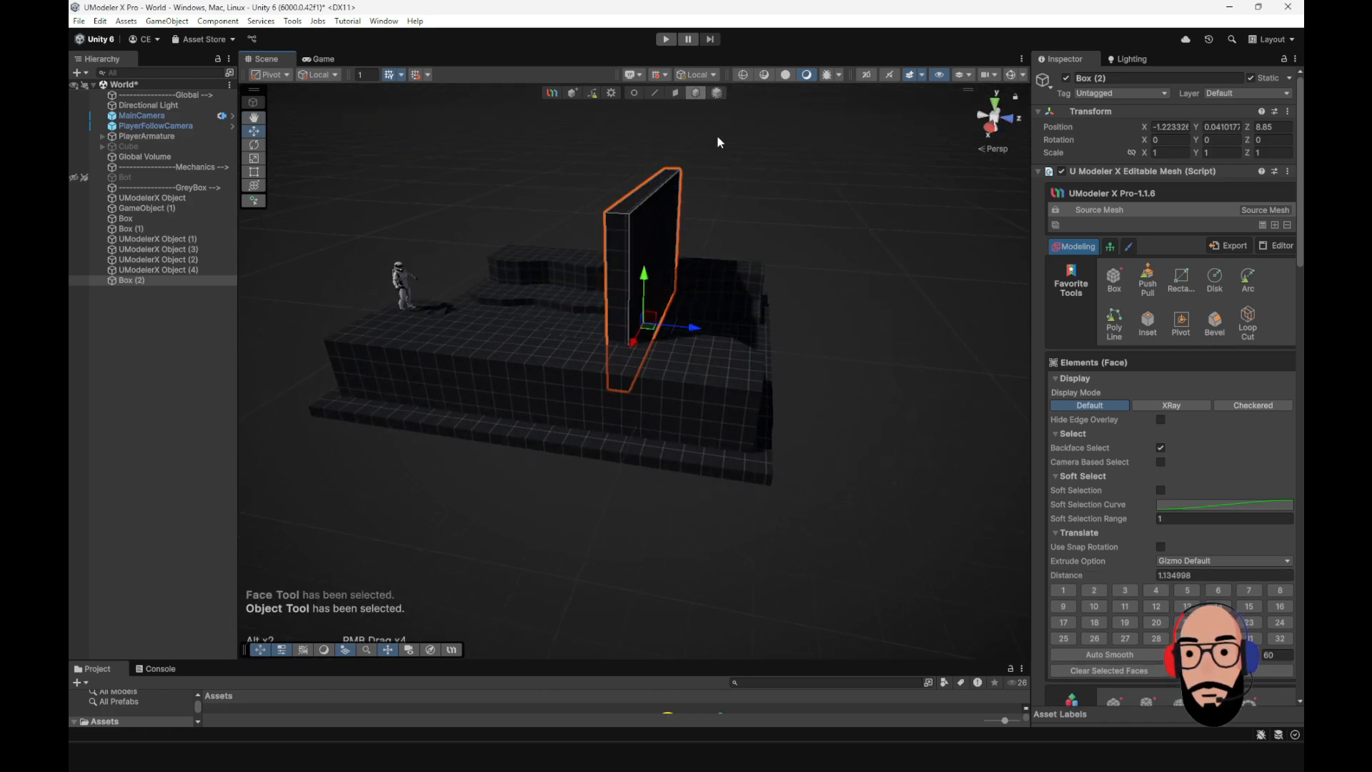
{"action": "left_click_drag", "start_coordinate": [702, 323], "coordinate": [772, 358]}
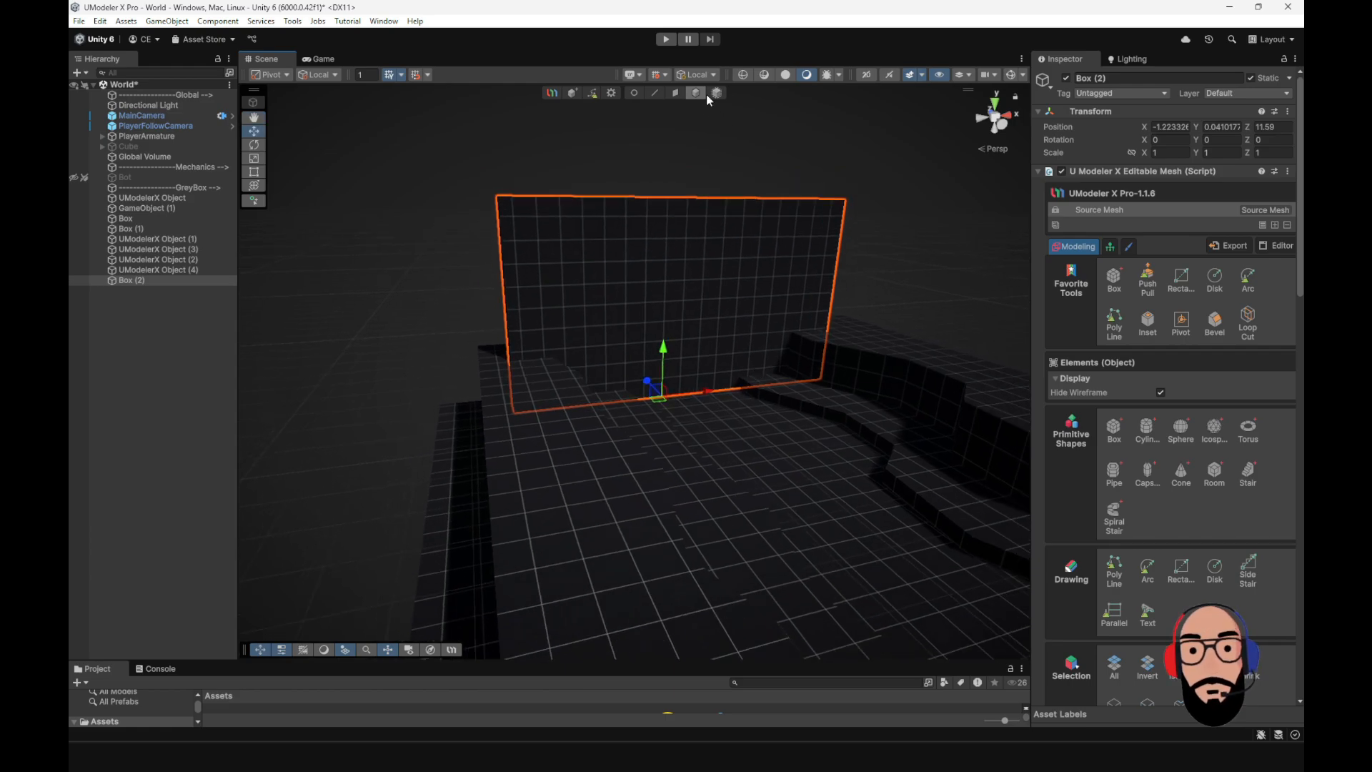
{"action": "left_click", "coordinate": [702, 94]}
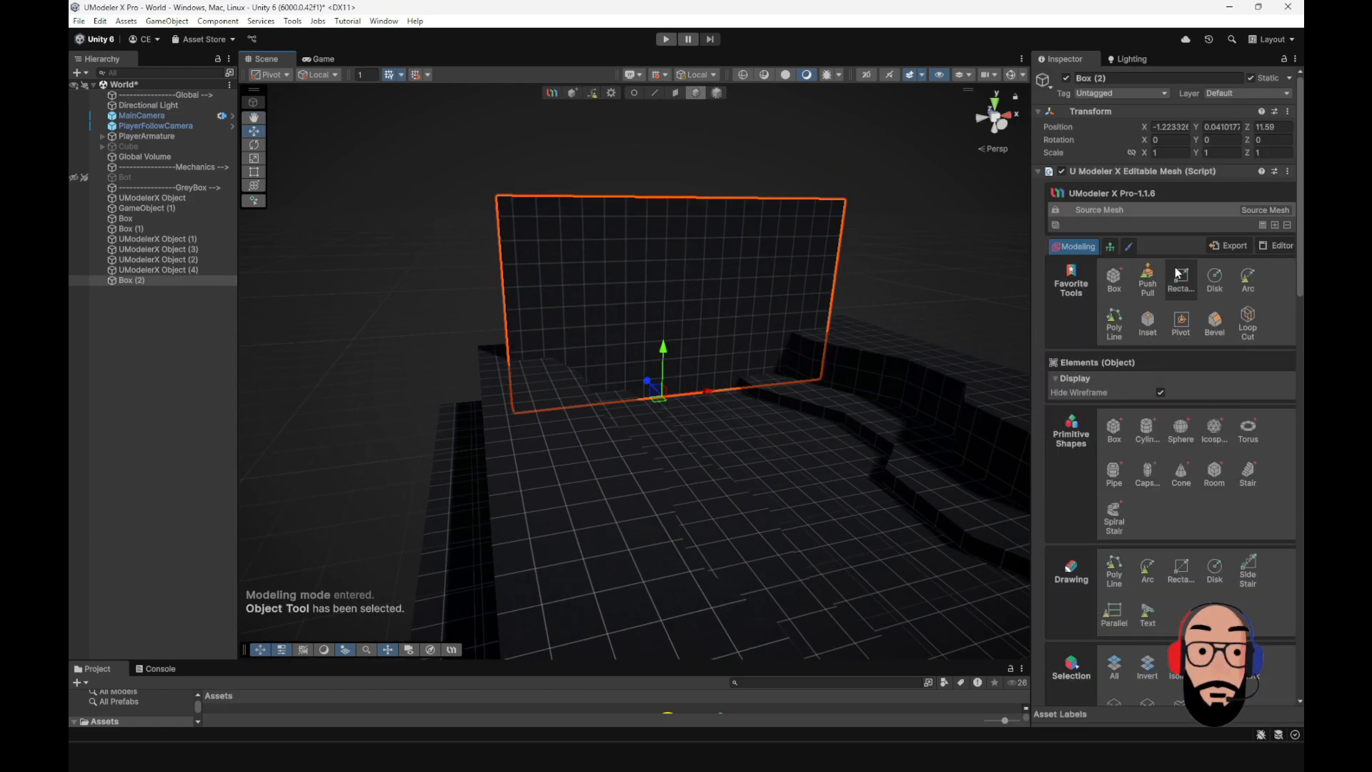
- Draw a doorway rectangle about 3.58 wide and 3.02 high on the wall's front face, reaching down to the floor
{"action": "left_click", "coordinate": [1179, 275]}
{"action": "scroll", "coordinate": [687, 285], "scroll_direction": "up", "scroll_amount": 2}
{"action": "left_click_drag", "start_coordinate": [674, 293], "coordinate": [623, 266], "text": "alt"}
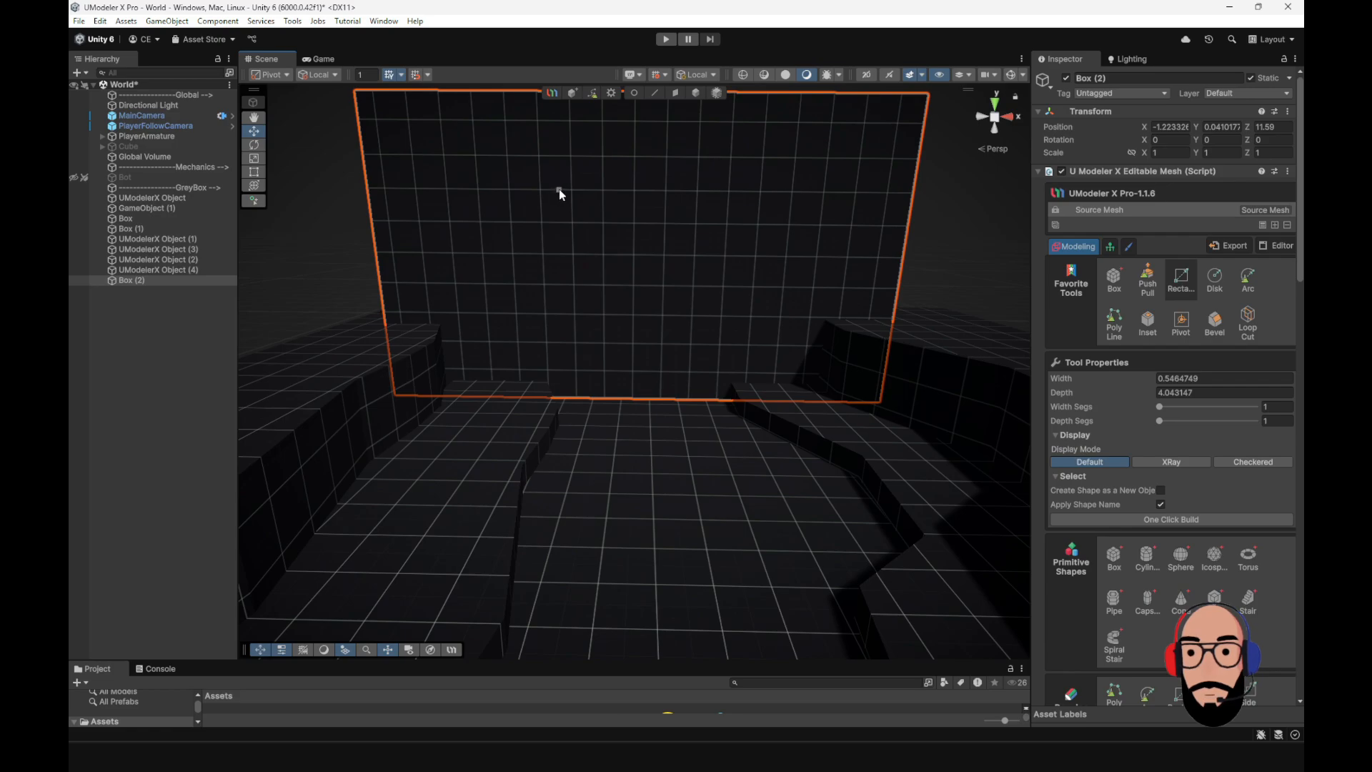
{"action": "mouse_move", "coordinate": [559, 190]}
{"action": "left_mouse_down"}
{"action": "mouse_move", "coordinate": [691, 287]}
{"action": "mouse_move", "coordinate": [733, 389]}
{"action": "left_mouse_up"}
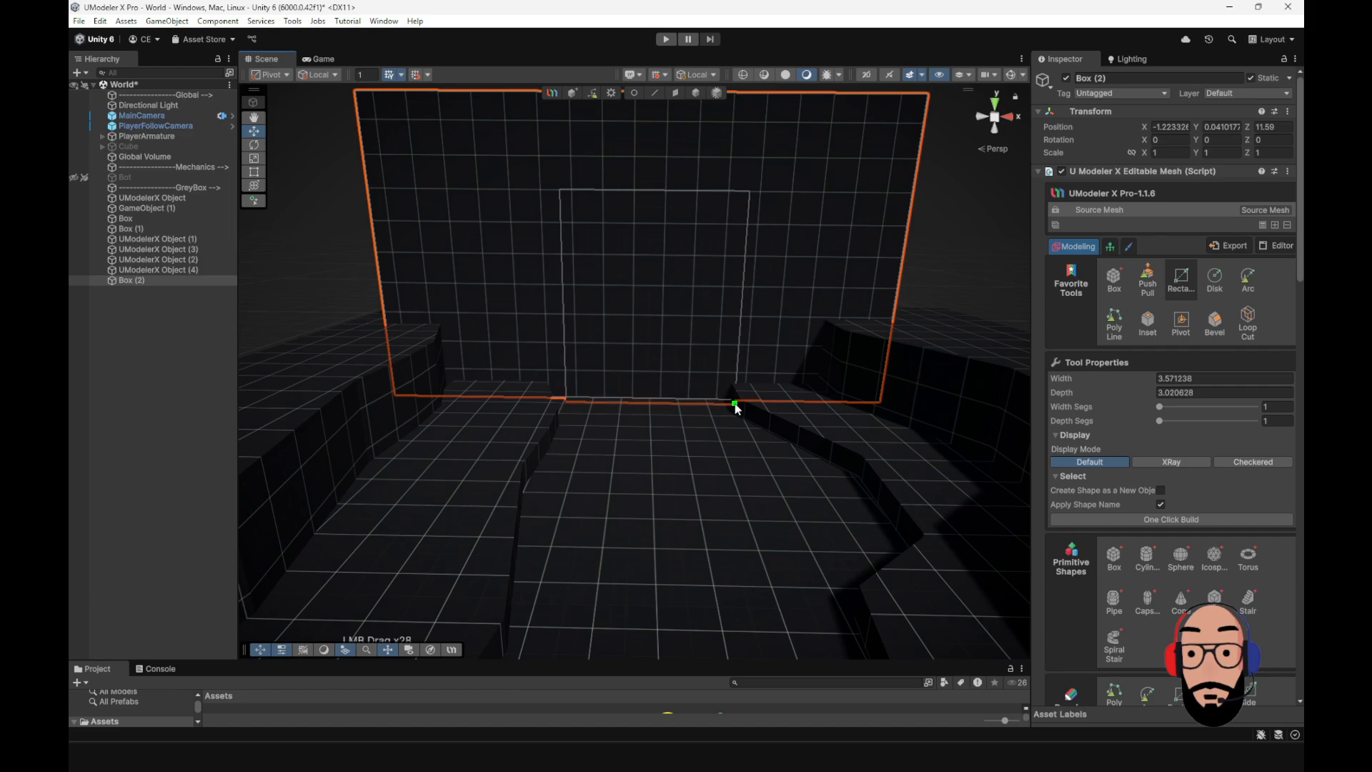
{"action": "left_click_drag", "start_coordinate": [735, 403], "coordinate": [736, 402]}
- Cut the doorway opening by pushing the rectangular face through the wall with Push Pull
{"action": "left_click_drag", "start_coordinate": [782, 357], "coordinate": [748, 264], "text": "alt"}
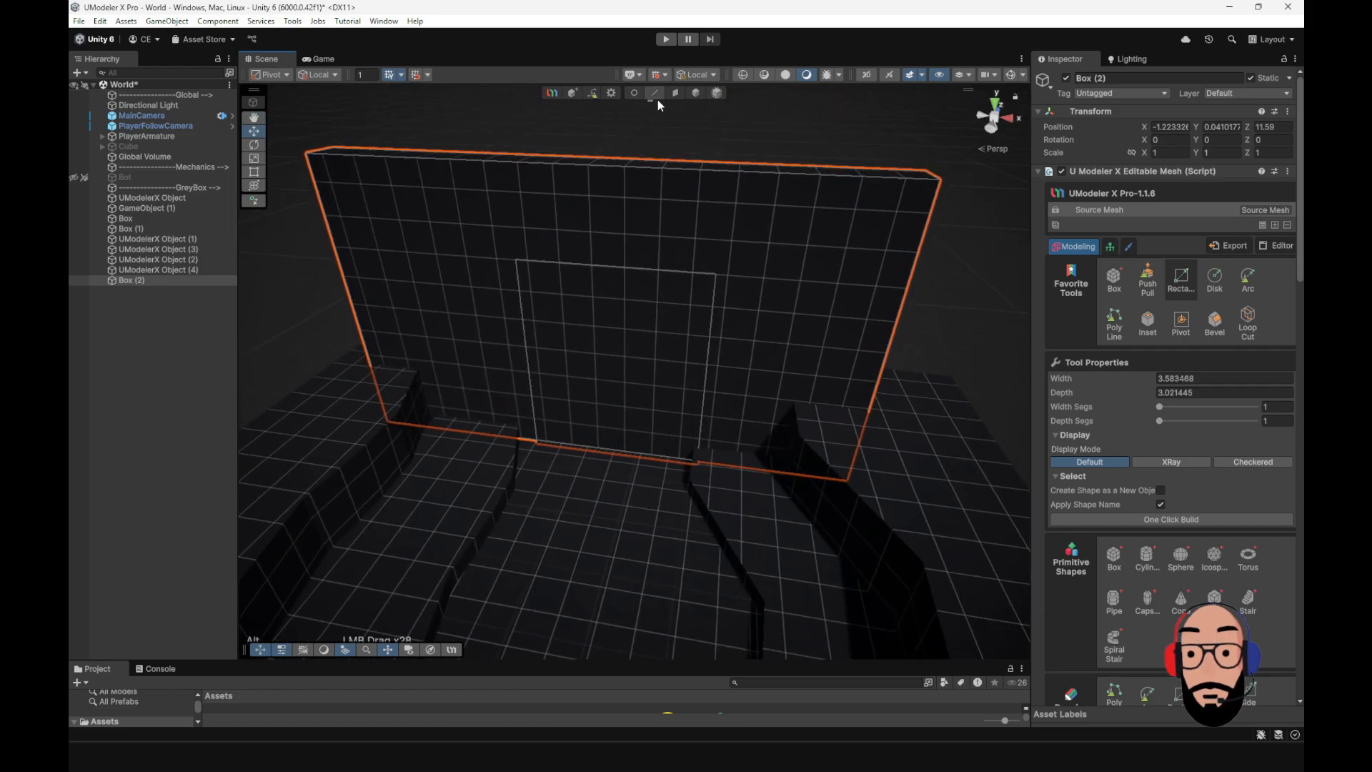
{"action": "left_click", "coordinate": [637, 306]}
{"action": "left_click_drag", "start_coordinate": [638, 306], "coordinate": [618, 443], "text": "alt"}
{"action": "left_click", "coordinate": [1147, 280]}
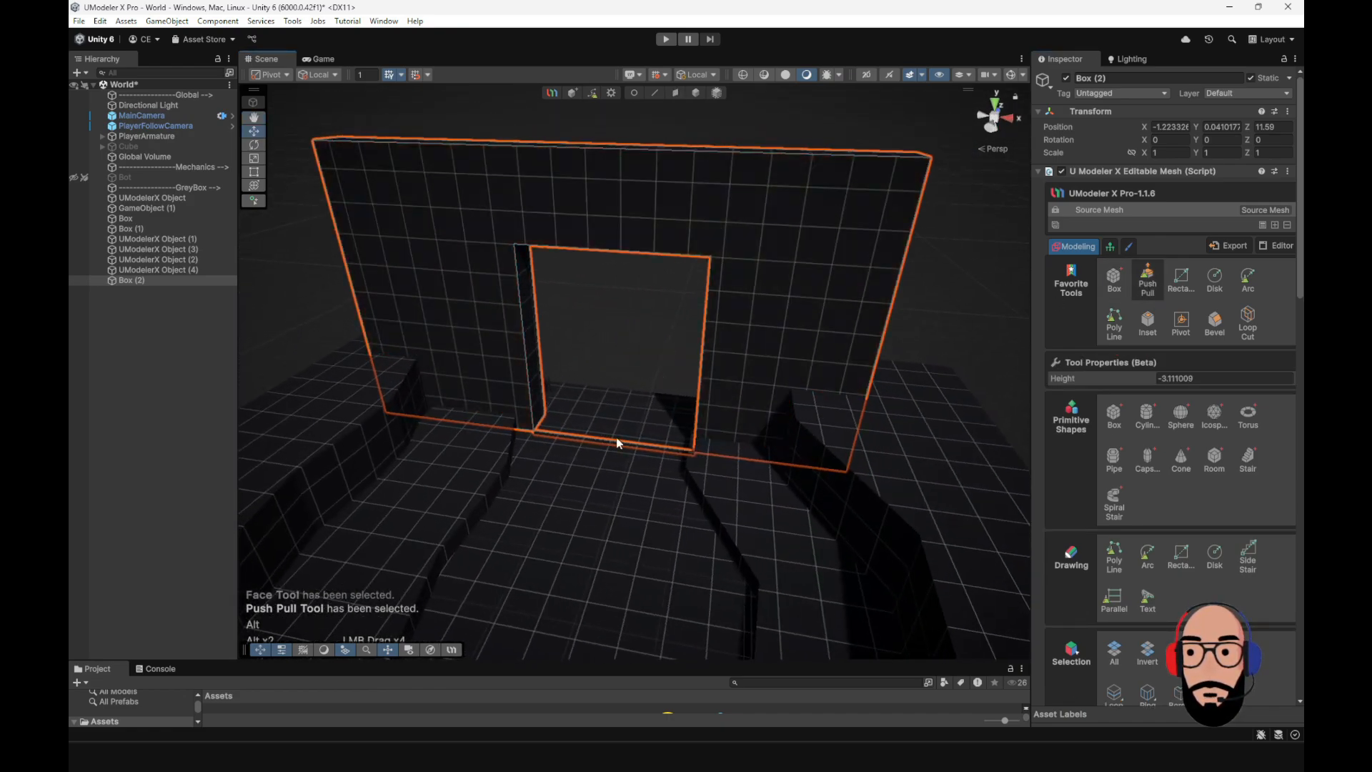
{"action": "right_click_drag", "start_coordinate": [651, 415], "coordinate": [668, 358]}
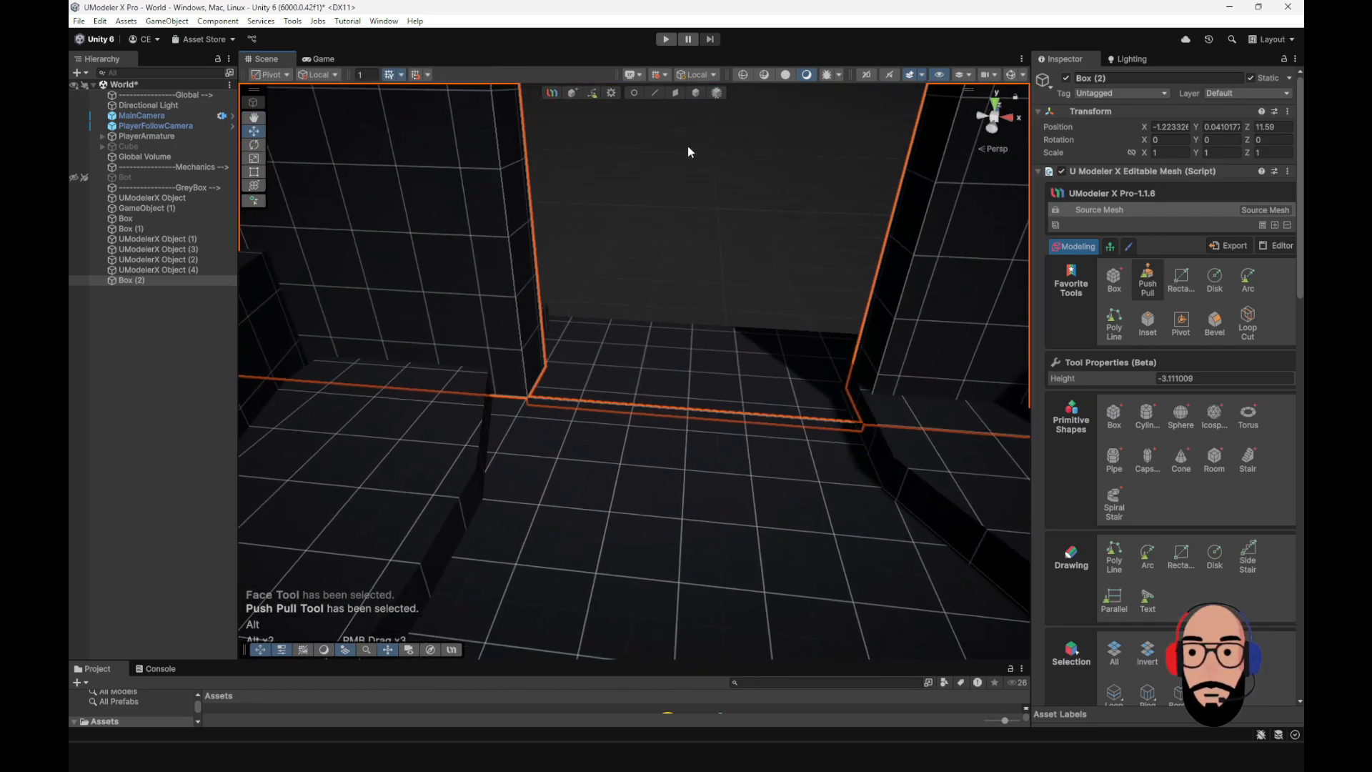
- Delete the leftover face spanning the bottom of the doorway opening
{"action": "left_click", "coordinate": [676, 92]}
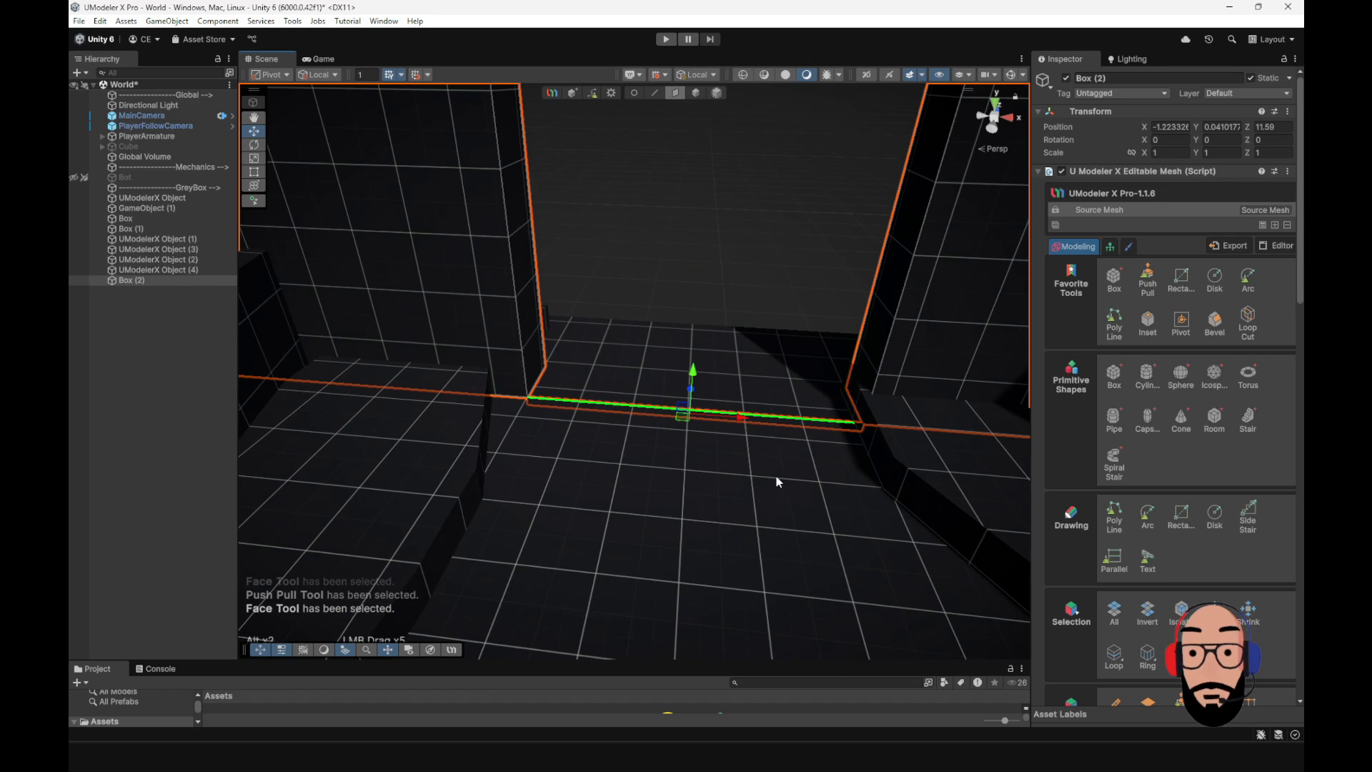
{"action": "key", "text": "Delete"}
{"action": "left_click_drag", "start_coordinate": [757, 478], "coordinate": [682, 533], "text": "alt"}
{"action": "scroll", "coordinate": [496, 358], "scroll_direction": "down", "scroll_amount": 5}
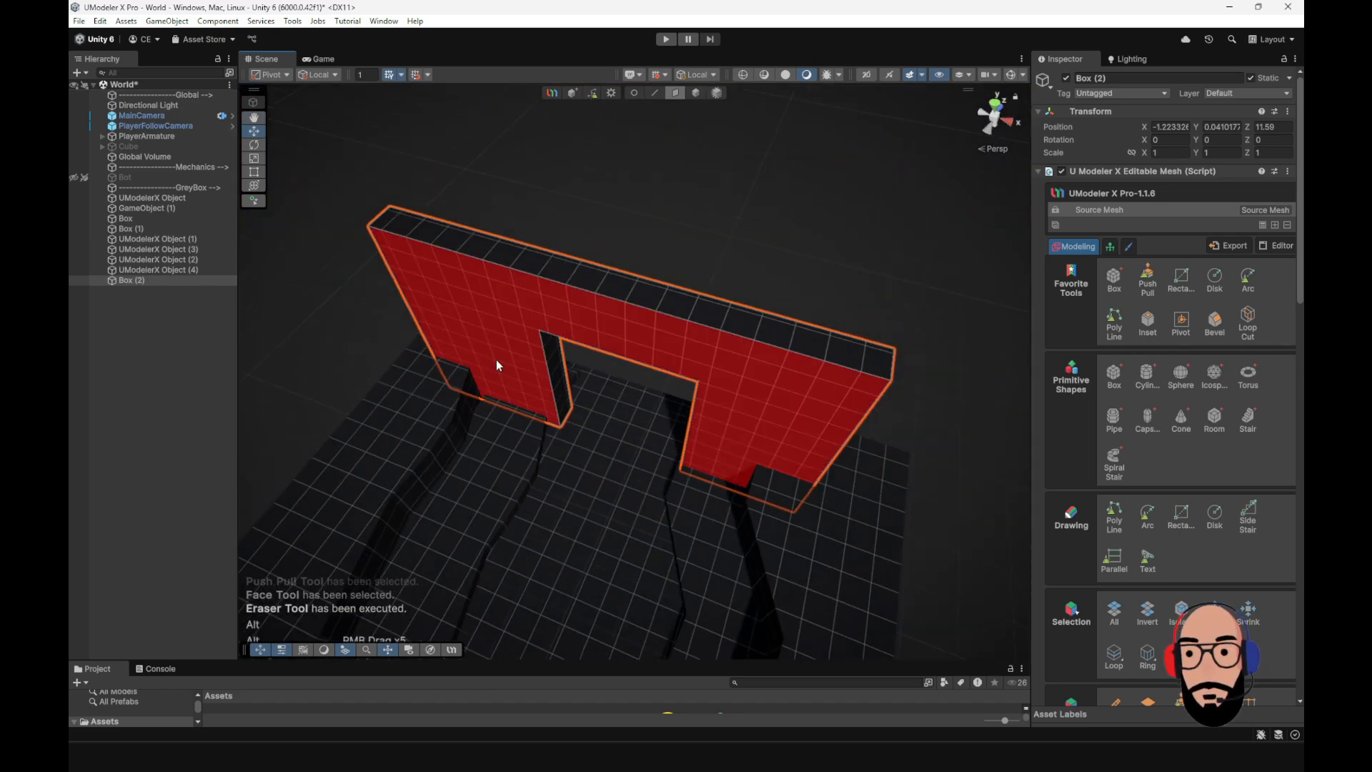
- Examine the end wall and its doorway opening from several angles, up close and from across the floor
{"action": "left_click_drag", "start_coordinate": [495, 359], "coordinate": [676, 393], "text": "alt"}
{"action": "scroll", "coordinate": [676, 393], "scroll_direction": "down", "scroll_amount": 4}
{"action": "middle_click_drag", "start_coordinate": [676, 393], "coordinate": [633, 459], "text": "alt"}
{"action": "left_click_drag", "start_coordinate": [634, 460], "coordinate": [640, 383], "text": "alt"}
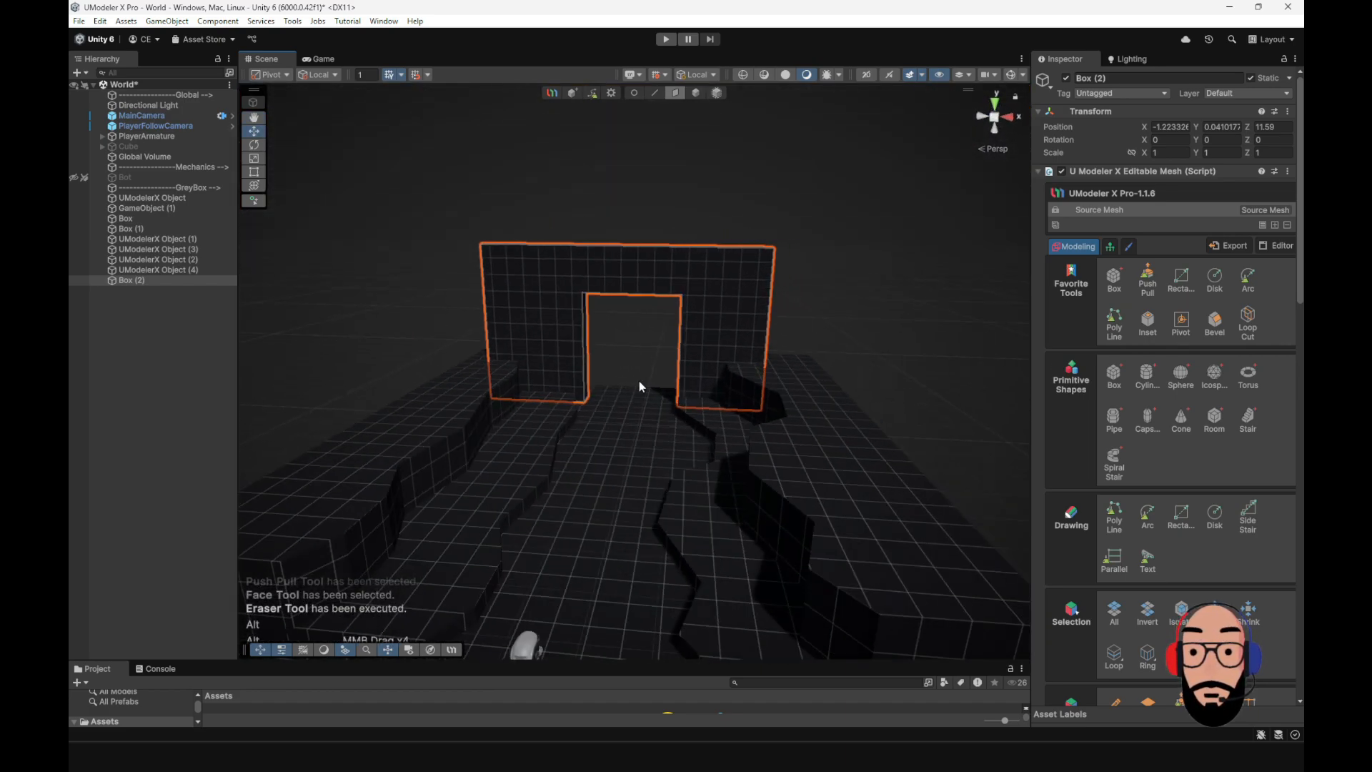
{"action": "right_click_drag", "start_coordinate": [640, 383], "coordinate": [686, 436], "text": "alt"}
{"action": "left_click_drag", "start_coordinate": [686, 453], "coordinate": [694, 472], "text": "alt"}
{"action": "left_click", "coordinate": [733, 333]}
{"action": "right_click_drag", "start_coordinate": [735, 343], "coordinate": [754, 431], "text": "alt"}
{"action": "middle_click_drag", "start_coordinate": [720, 379], "coordinate": [711, 456], "text": "alt"}
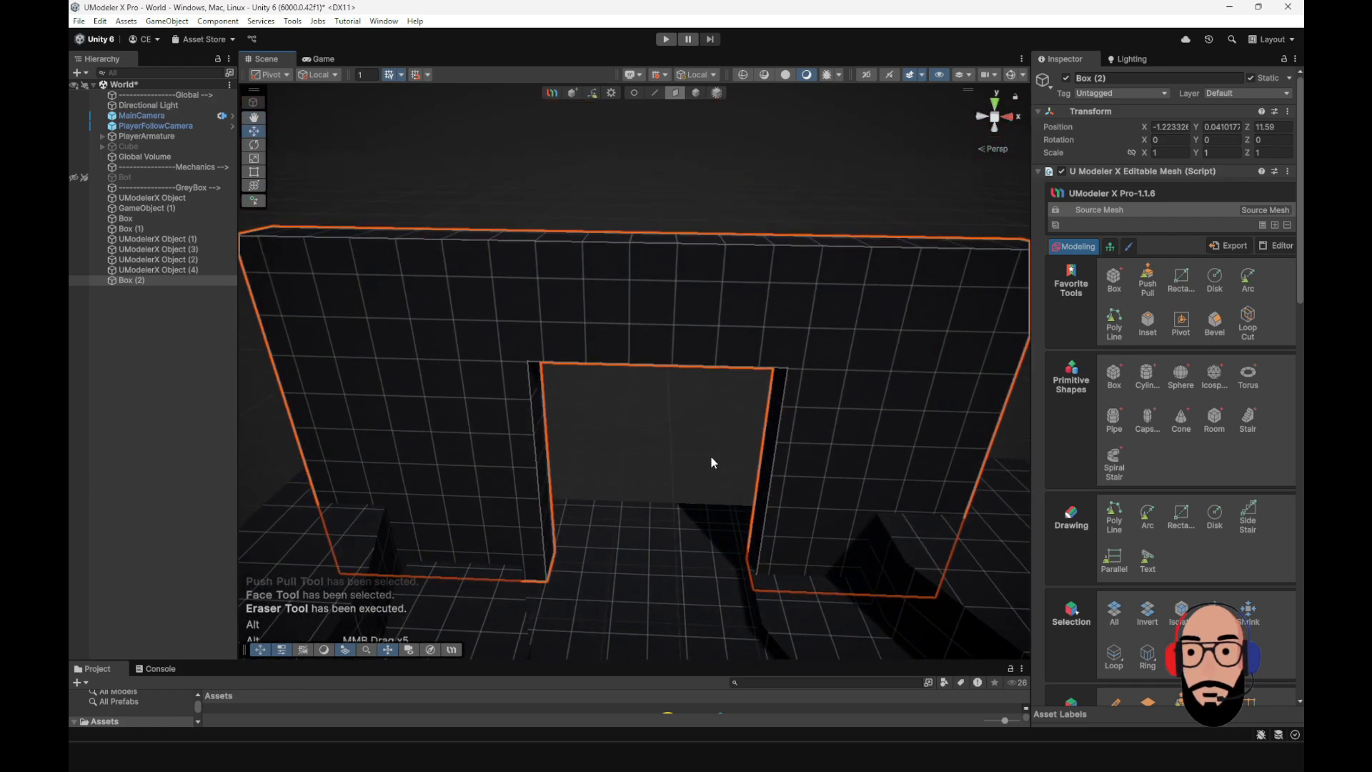
{"action": "left_click_drag", "start_coordinate": [710, 456], "coordinate": [710, 390], "text": "alt"}
- Bevel the two upper corner edges inside the doorway opening
{"action": "left_click", "coordinate": [654, 90]}
{"action": "middle_click_drag", "start_coordinate": [665, 261], "coordinate": [667, 425], "text": "alt"}
{"action": "left_click_drag", "start_coordinate": [668, 425], "coordinate": [642, 373], "text": "alt"}
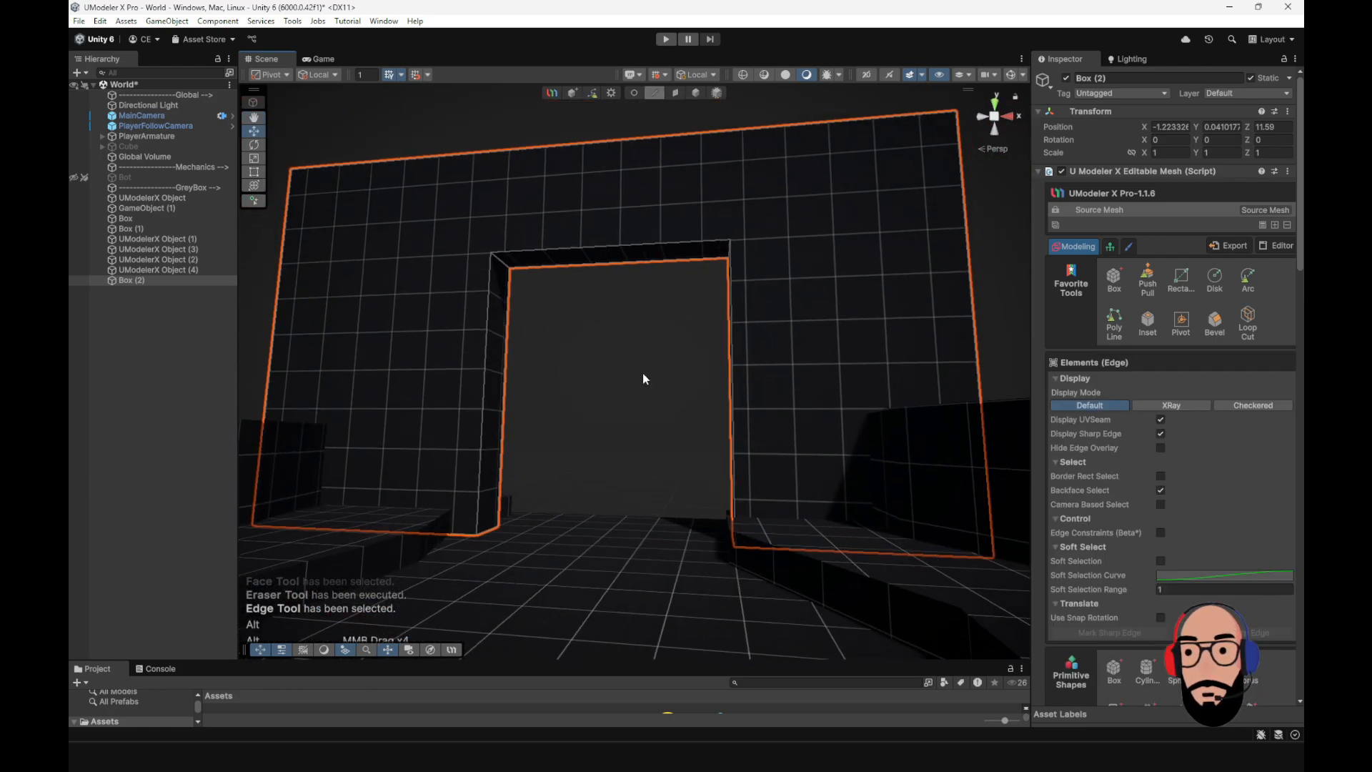
{"action": "left_click", "coordinate": [503, 265]}
{"action": "left_click_drag", "start_coordinate": [504, 265], "coordinate": [621, 293], "text": "alt"}
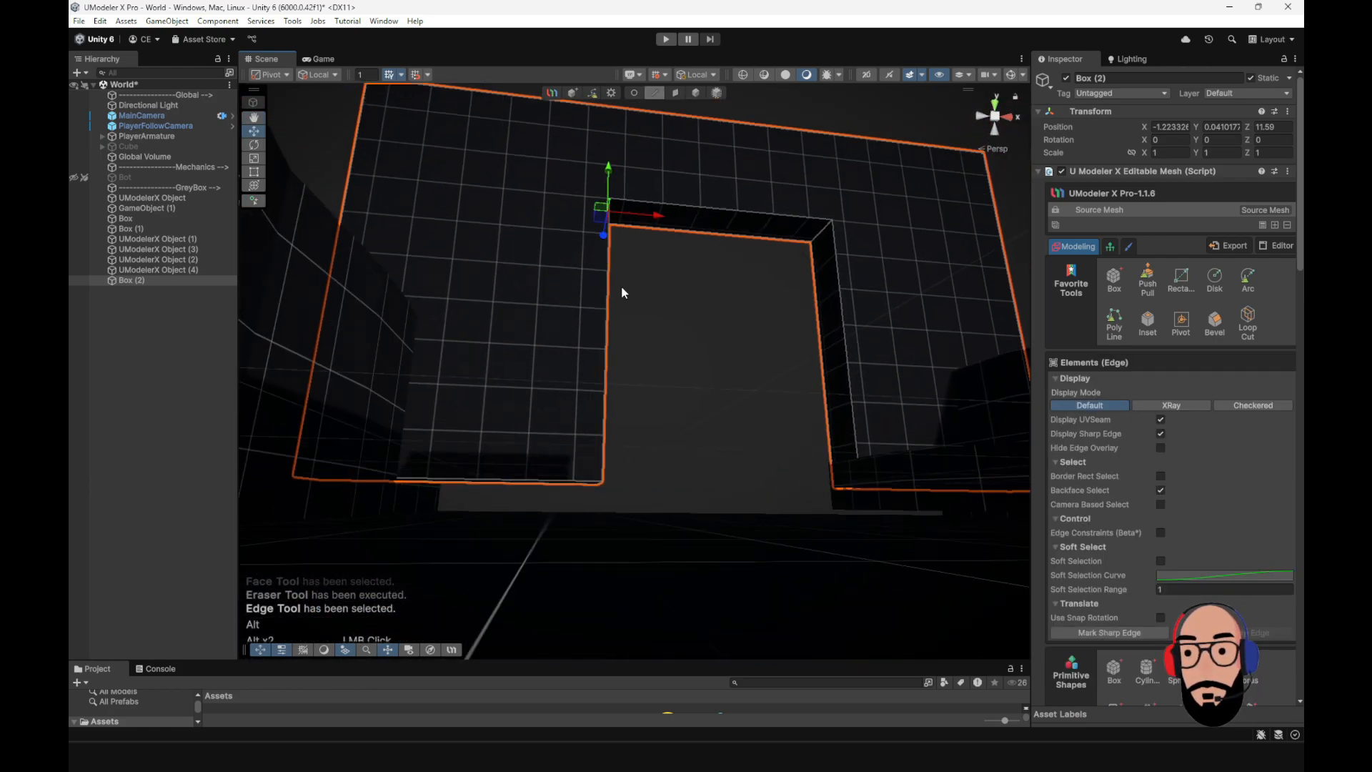
{"action": "left_click", "coordinate": [820, 235]}
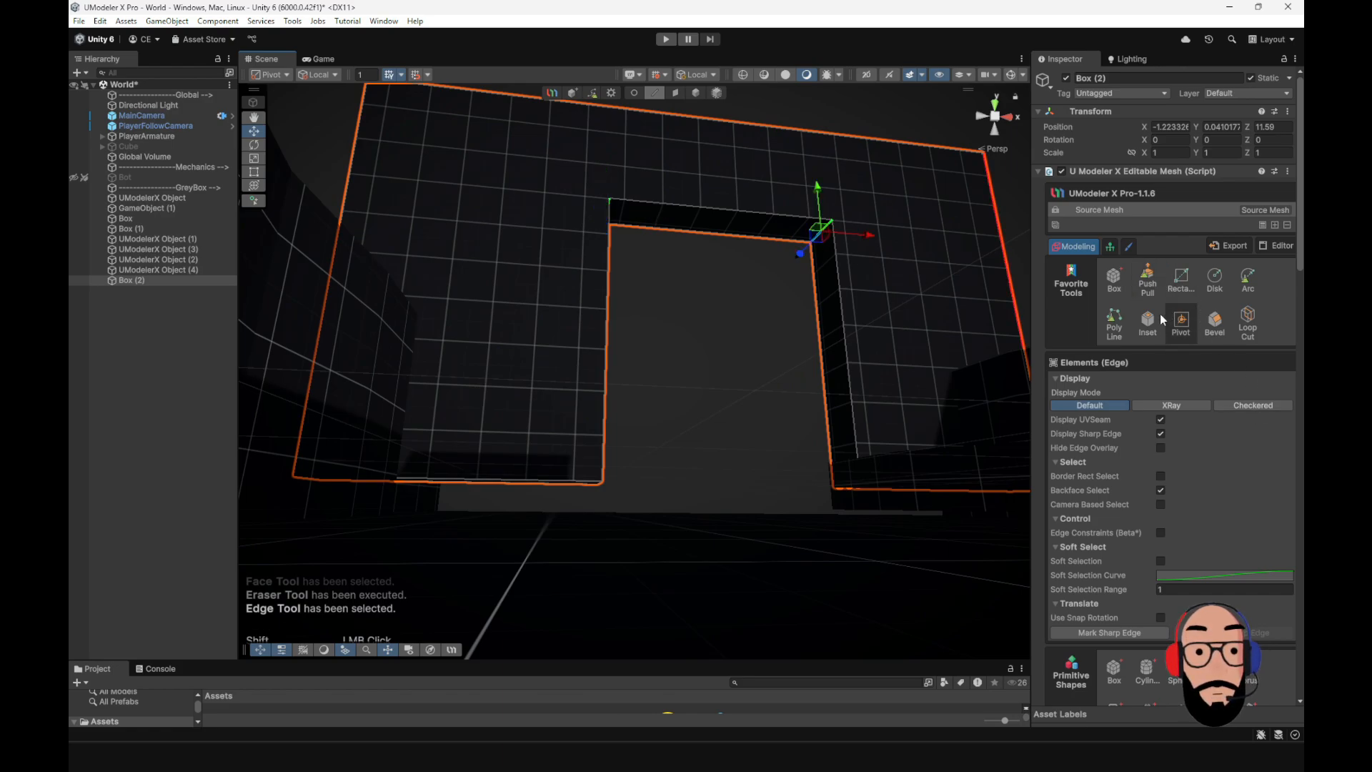
{"action": "left_click", "coordinate": [1214, 323]}
{"action": "left_click_drag", "start_coordinate": [982, 313], "coordinate": [826, 334], "text": "alt"}
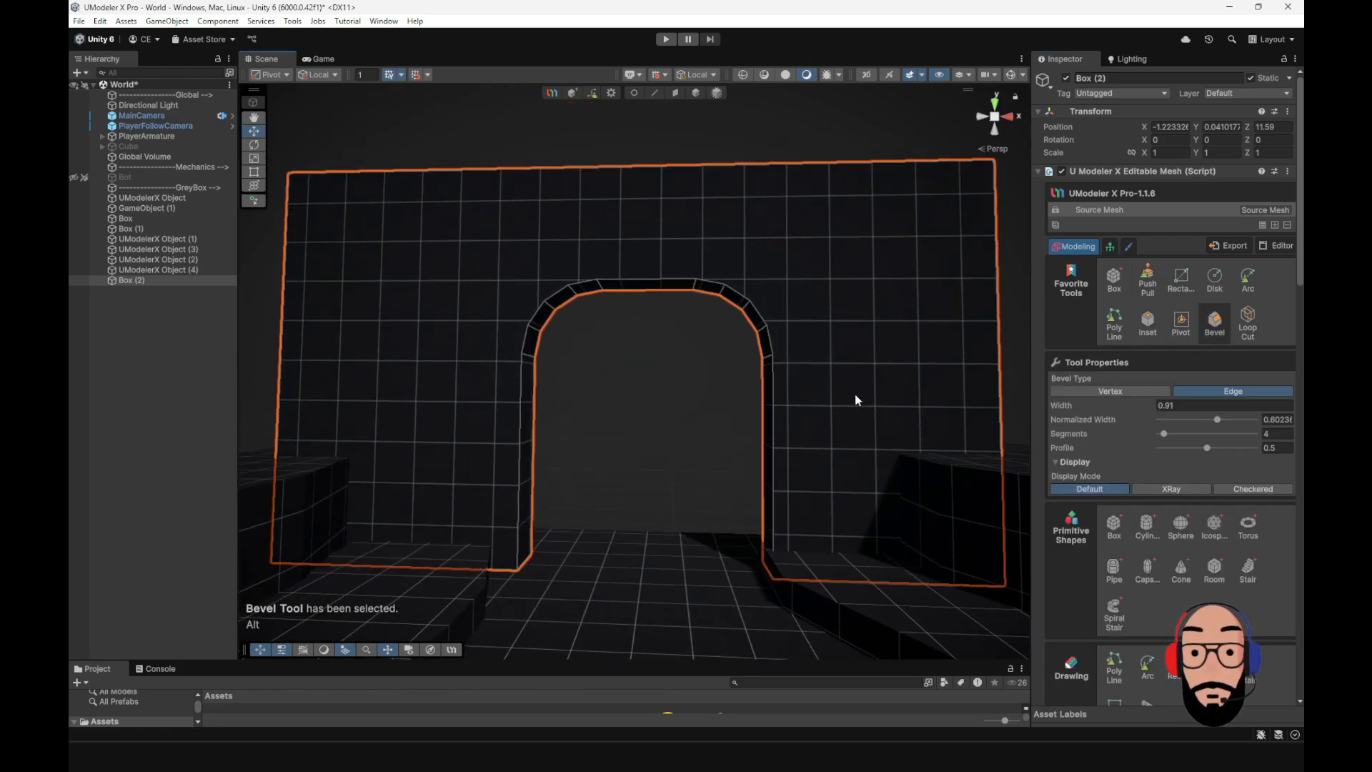
- Set the doorway bevel to 1 segment with a normalized width of 0.421 for flat angled corners
{"action": "right_click_drag", "start_coordinate": [856, 395], "coordinate": [814, 393], "text": "alt"}
{"action": "mouse_move", "coordinate": [814, 393]}
{"action": "left_mouse_down", "text": "alt"}
{"action": "mouse_move", "coordinate": [615, 393]}
{"action": "mouse_move", "coordinate": [814, 375]}
{"action": "left_mouse_up", "text": "alt"}
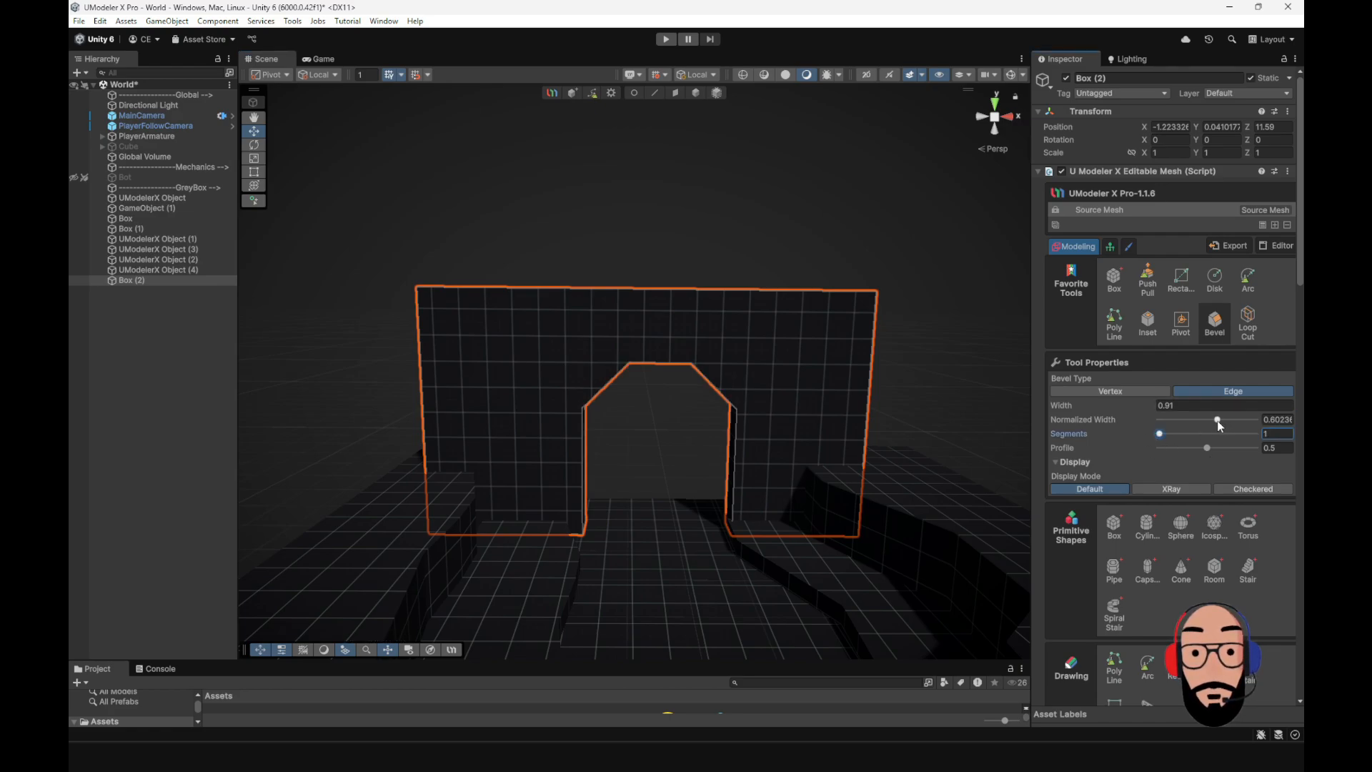
{"action": "left_click_drag", "start_coordinate": [1217, 420], "coordinate": [1189, 423]}
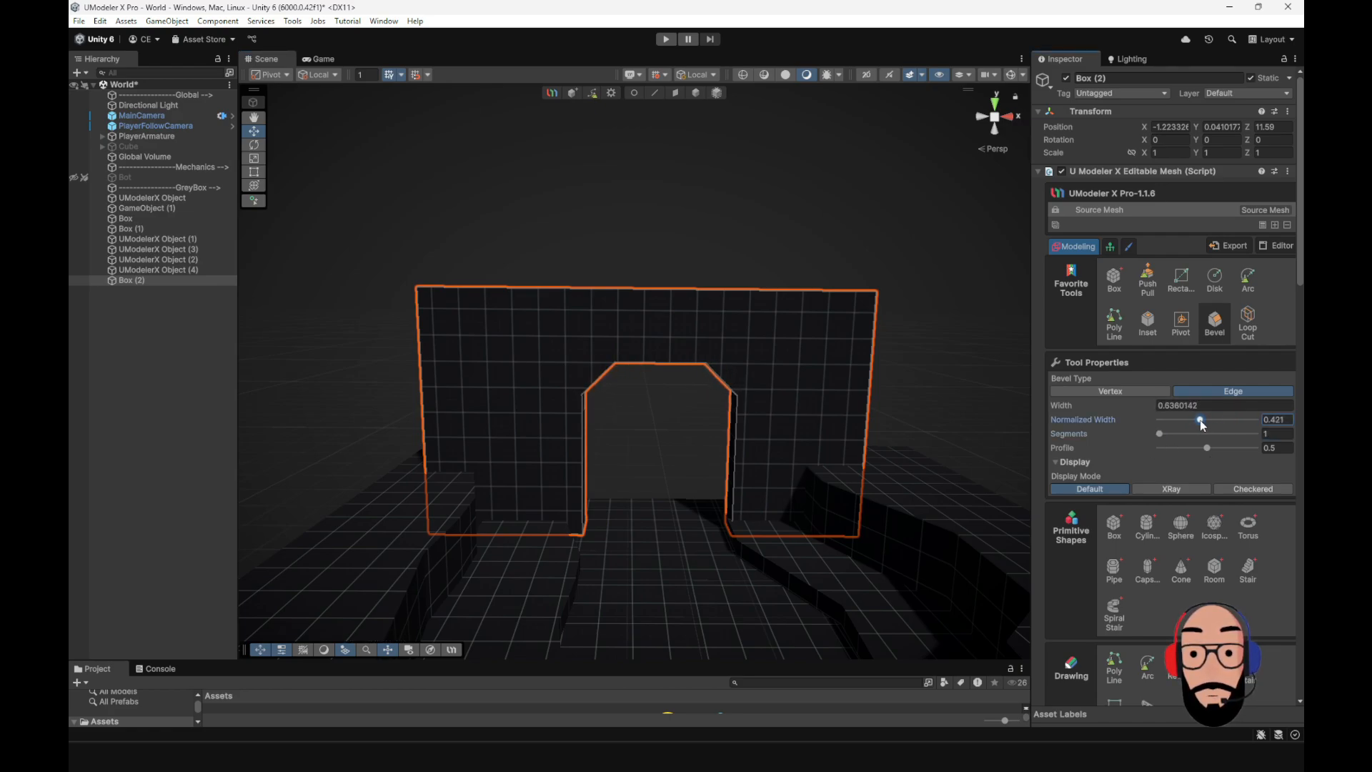
{"action": "left_click_drag", "start_coordinate": [638, 438], "coordinate": [751, 434], "text": "alt"}
{"action": "right_click_drag", "start_coordinate": [750, 435], "coordinate": [734, 426], "text": "alt"}
{"action": "left_click_drag", "start_coordinate": [733, 426], "coordinate": [672, 375], "text": "alt"}
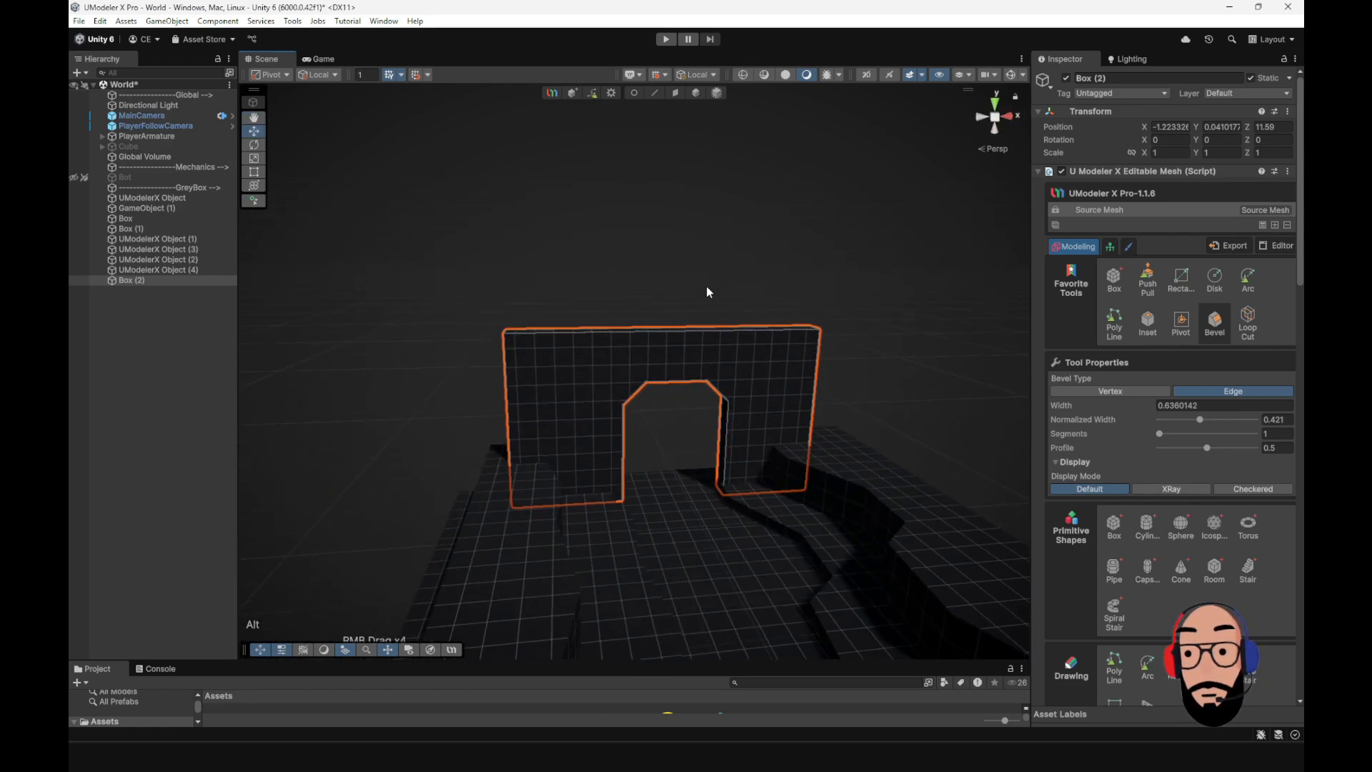
- Widen the end wall and its doorway by moving the vertices on either side of the opening outward
{"action": "left_click", "coordinate": [633, 94]}
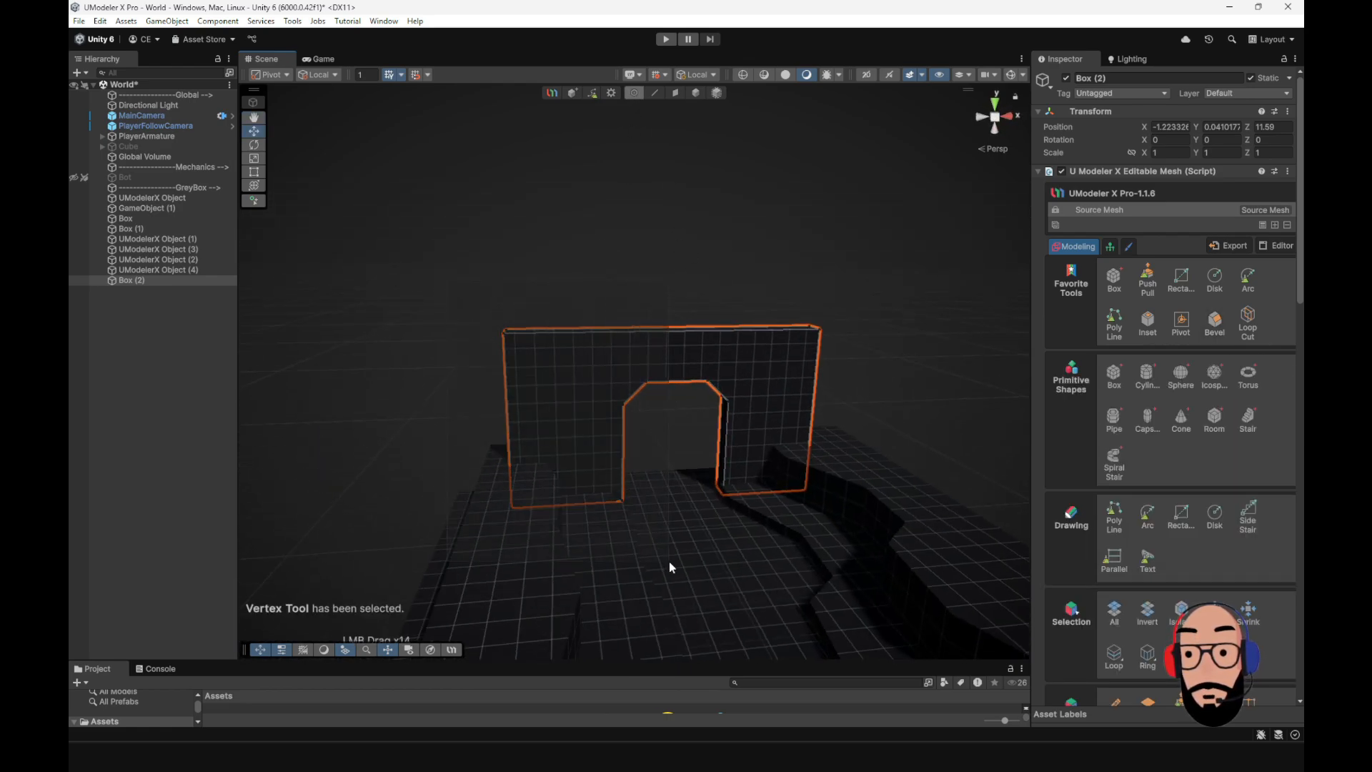
{"action": "left_click_drag", "start_coordinate": [671, 397], "coordinate": [631, 403]}
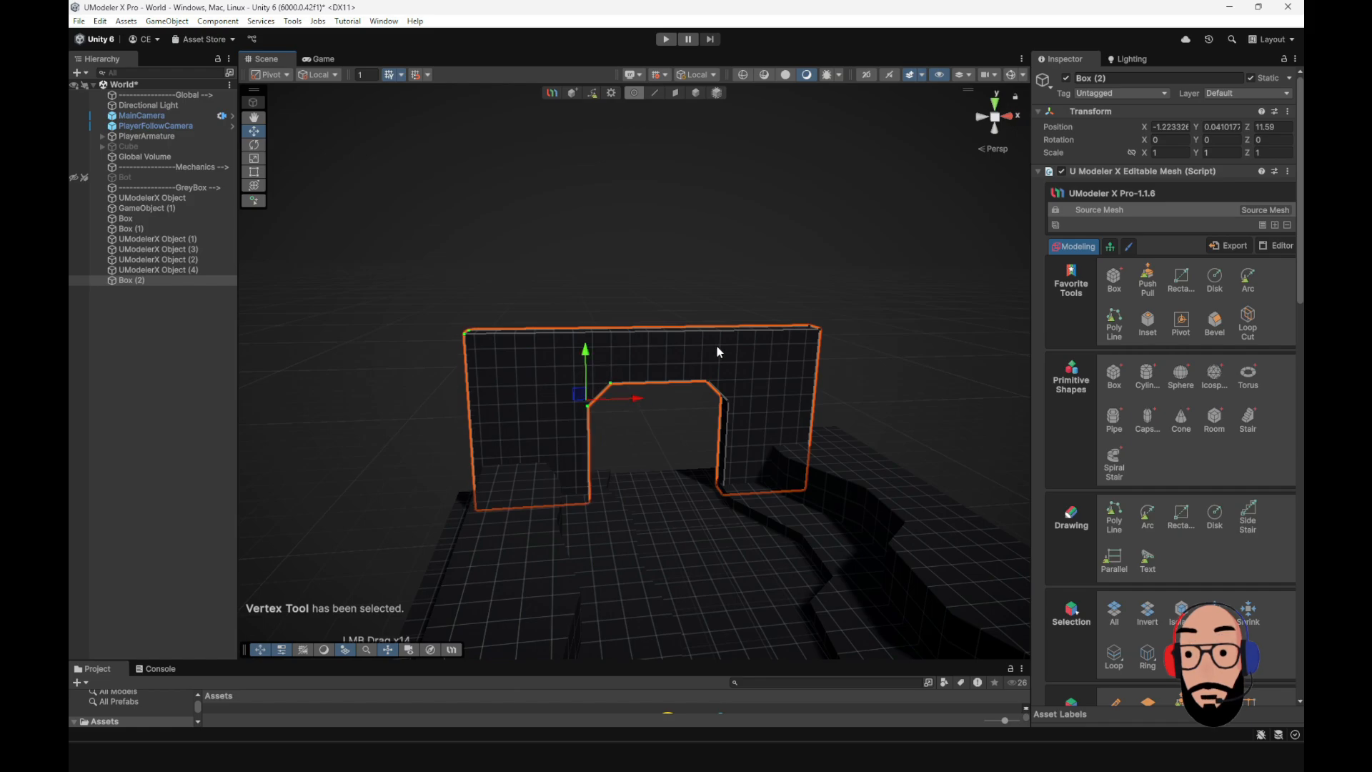
{"action": "left_click_drag", "start_coordinate": [862, 479], "coordinate": [574, 414], "text": "alt"}
{"action": "left_click", "coordinate": [736, 436]}
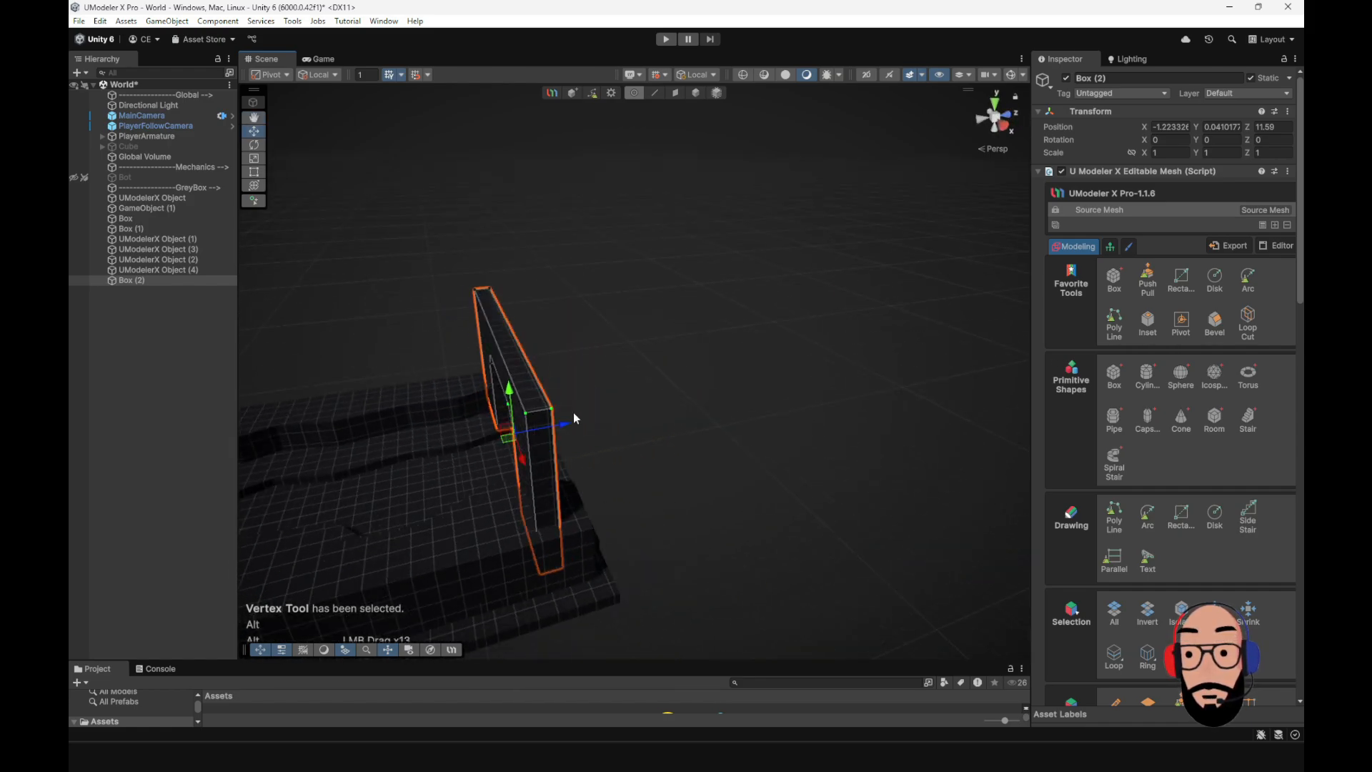
{"action": "left_click", "coordinate": [676, 93]}
{"action": "left_click_drag", "start_coordinate": [500, 293], "coordinate": [709, 357]}
{"action": "scroll", "coordinate": [732, 507], "scroll_direction": "down", "scroll_amount": 2}
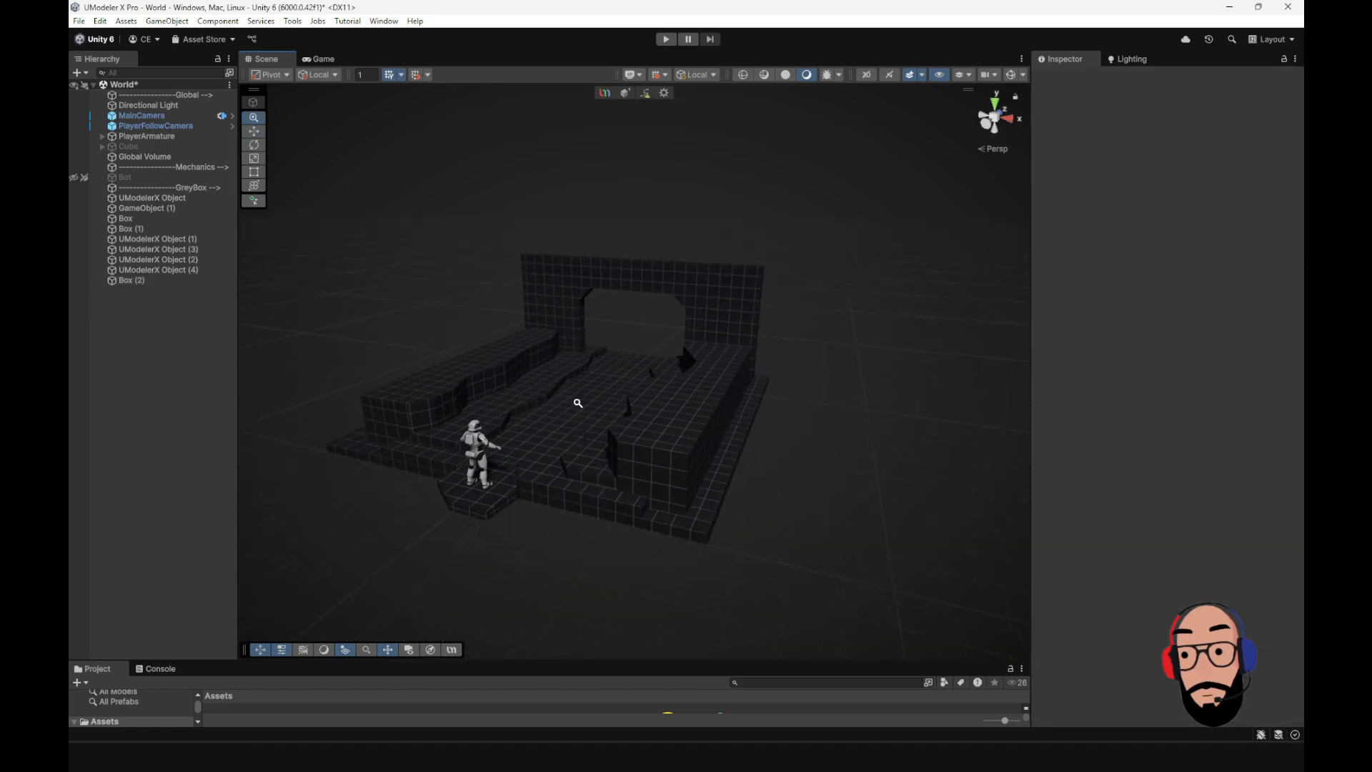
- Inspect the whole greybox level from several angles, including the view from behind the character toward the doorway
{"action": "left_click_drag", "start_coordinate": [575, 401], "coordinate": [610, 365], "text": "alt"}
{"action": "left_click", "coordinate": [629, 444]}
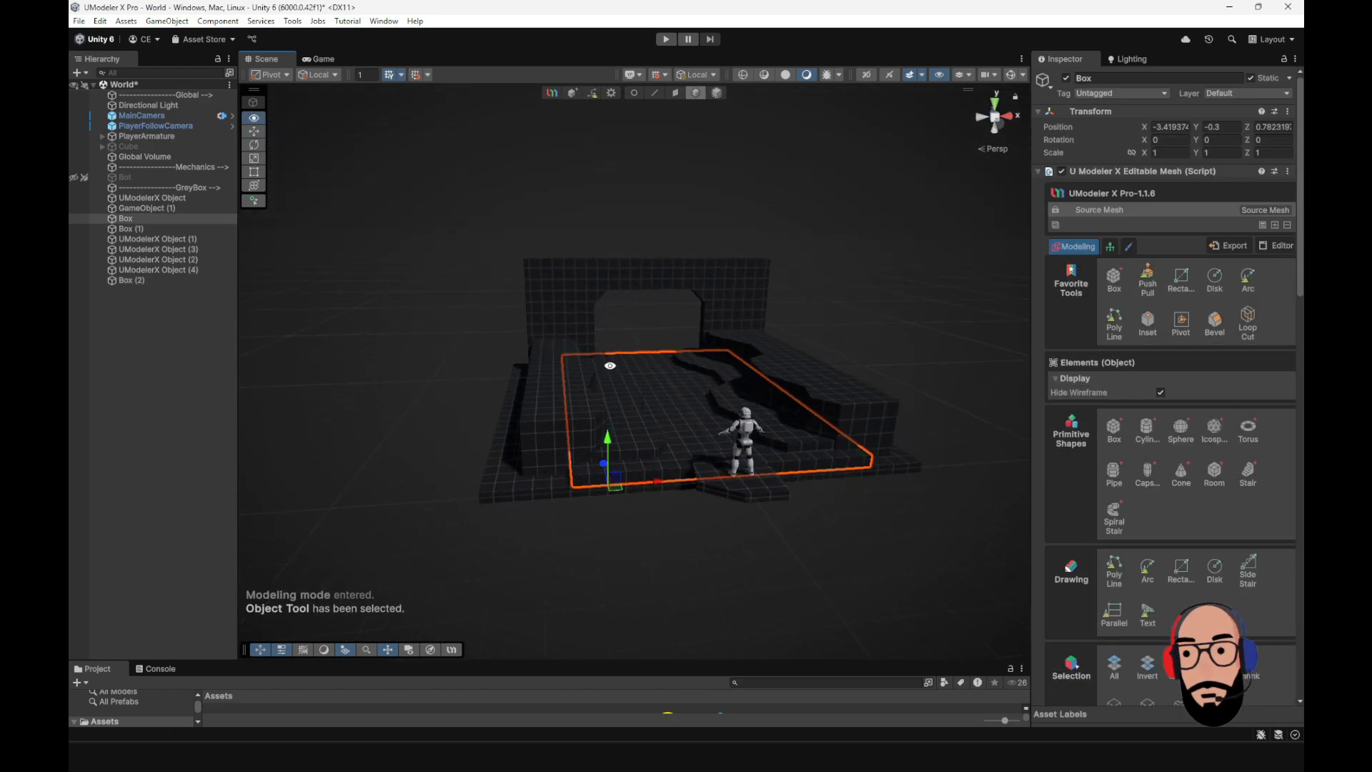
{"action": "right_click_drag", "start_coordinate": [610, 365], "coordinate": [710, 548], "text": "alt"}
{"action": "left_click_drag", "start_coordinate": [710, 548], "coordinate": [653, 522], "text": "alt"}
{"action": "left_click_drag", "start_coordinate": [668, 530], "coordinate": [680, 424], "text": "alt"}
{"action": "right_click_drag", "start_coordinate": [679, 424], "coordinate": [717, 459], "text": "alt"}
{"action": "left_click_drag", "start_coordinate": [717, 460], "coordinate": [740, 459], "text": "alt"}
{"action": "right_click_drag", "start_coordinate": [740, 458], "coordinate": [689, 401], "text": "alt"}
{"action": "left_click_drag", "start_coordinate": [690, 401], "coordinate": [641, 300], "text": "alt"}
{"action": "right_click_drag", "start_coordinate": [640, 300], "coordinate": [687, 414], "text": "alt"}
{"action": "left_click_drag", "start_coordinate": [687, 415], "coordinate": [673, 453], "text": "alt"}
{"action": "right_click_drag", "start_coordinate": [674, 453], "coordinate": [658, 419], "text": "alt"}
{"action": "left_click_drag", "start_coordinate": [659, 418], "coordinate": [660, 404], "text": "alt"}
{"action": "right_click_drag", "start_coordinate": [659, 401], "coordinate": [663, 453], "text": "alt"}
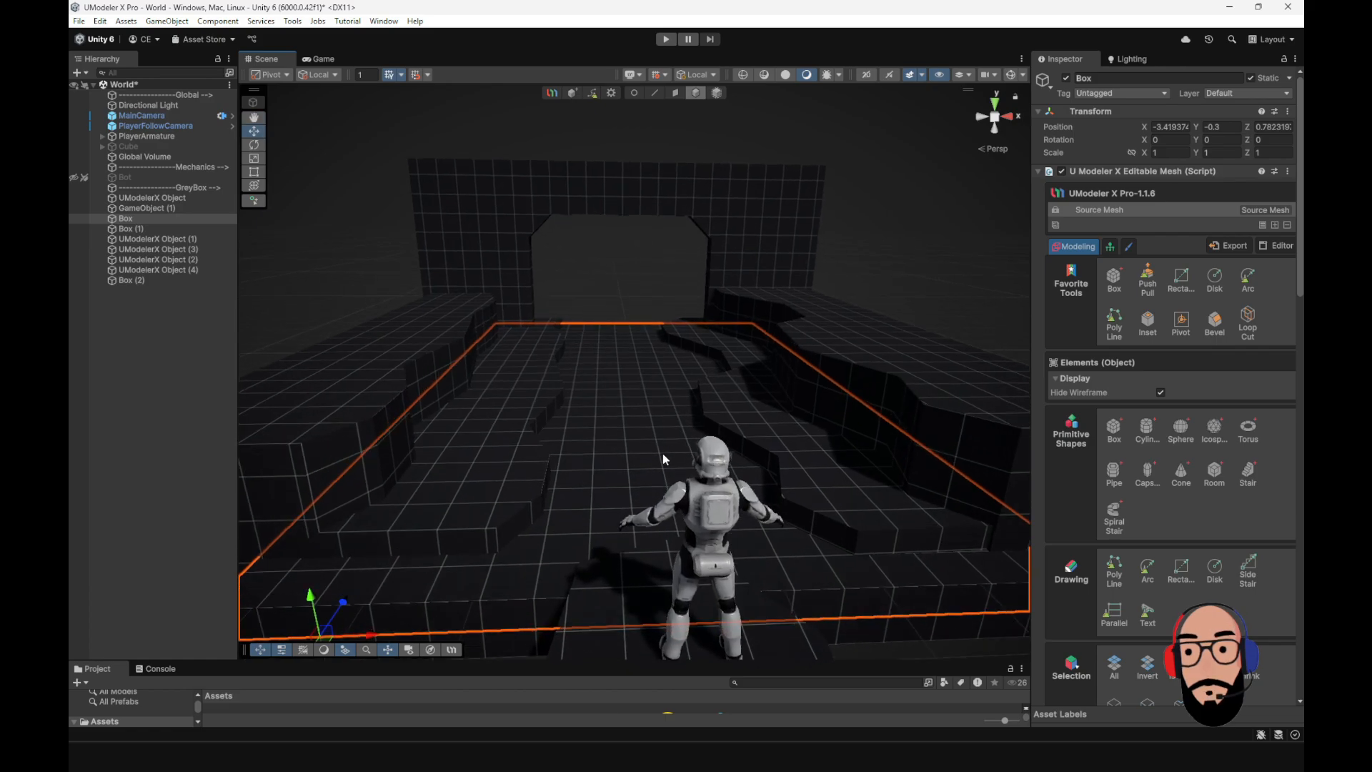
{"action": "left_click_drag", "start_coordinate": [662, 453], "coordinate": [647, 459], "text": "alt"}
{"action": "right_click_drag", "start_coordinate": [647, 458], "coordinate": [645, 409], "text": "alt"}
{"action": "left_click_drag", "start_coordinate": [644, 409], "coordinate": [646, 446], "text": "alt"}
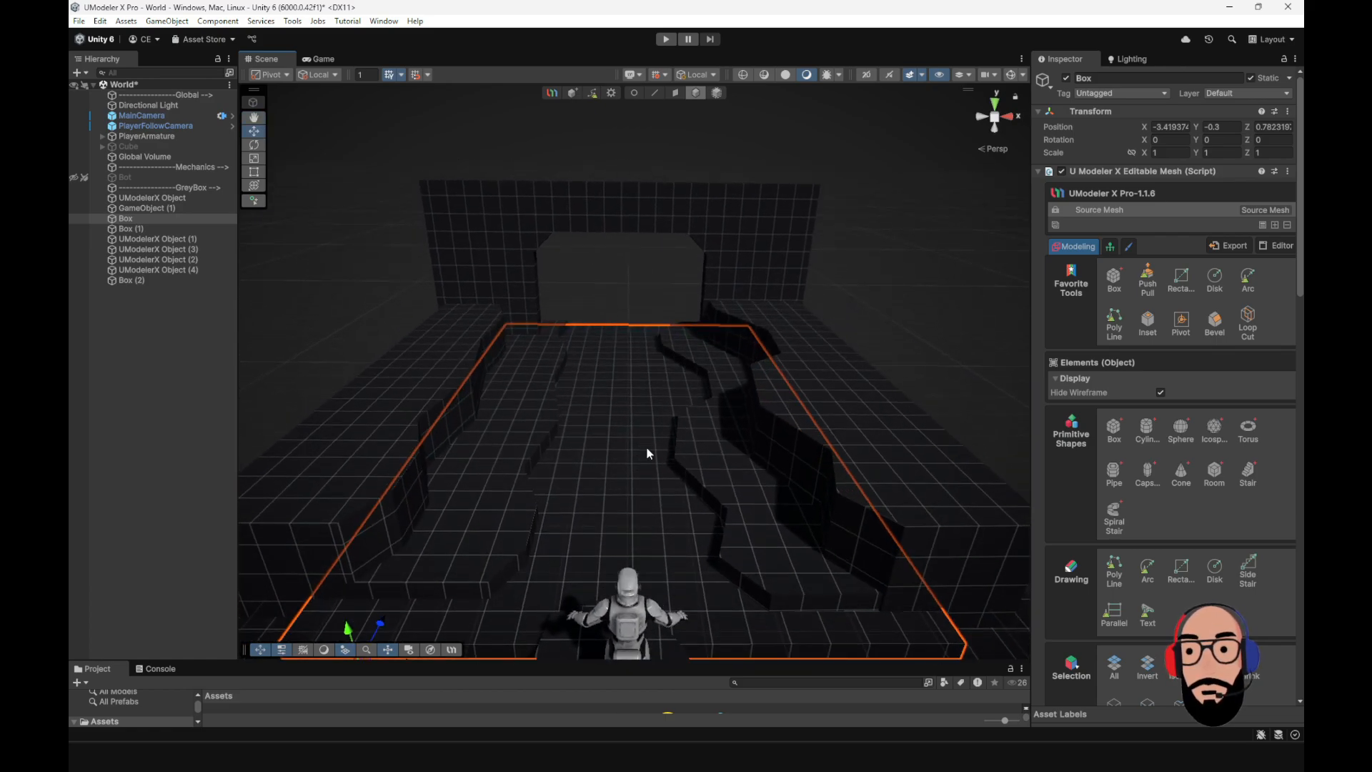